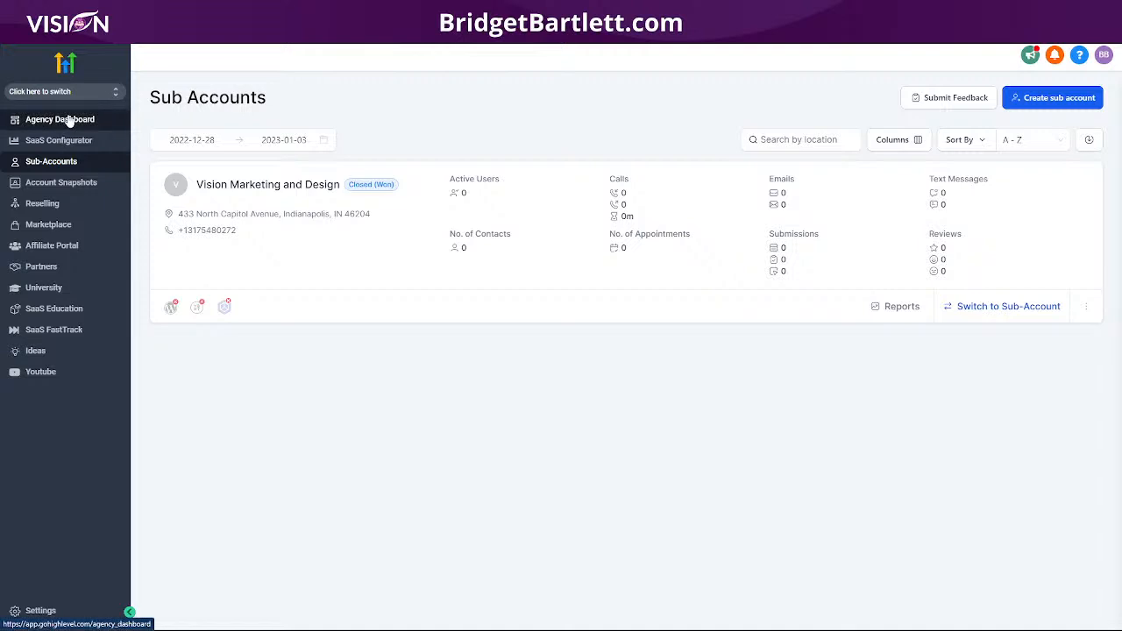
Step: Open the agency's Stripe integration settings through SaaS Configurator and bring up the sub-account switcher
click(68, 121)
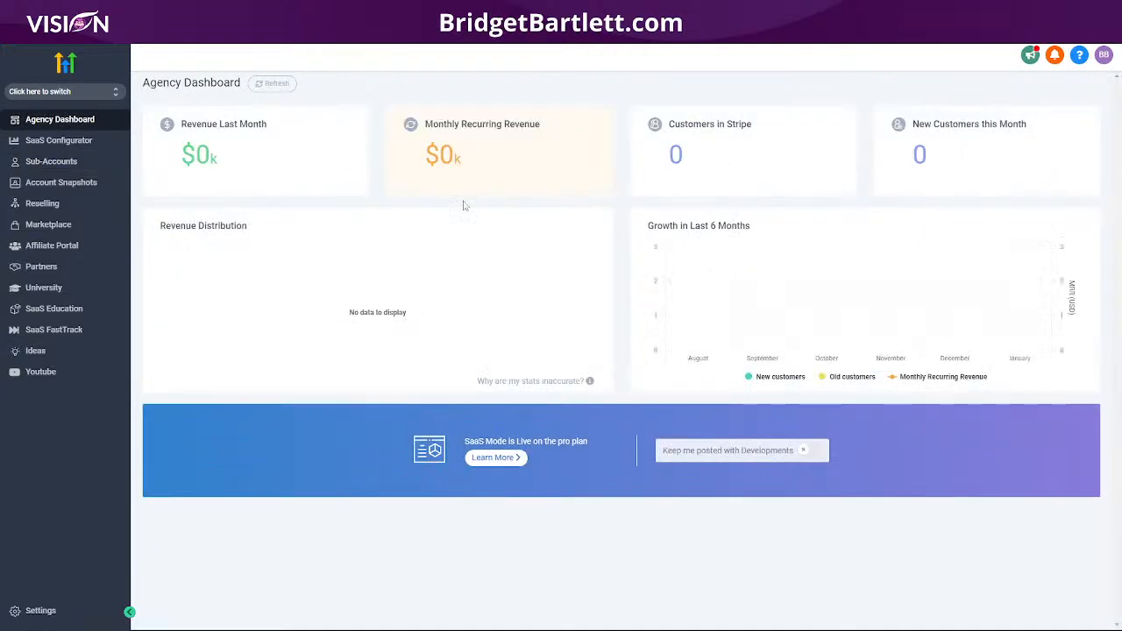
click(56, 143)
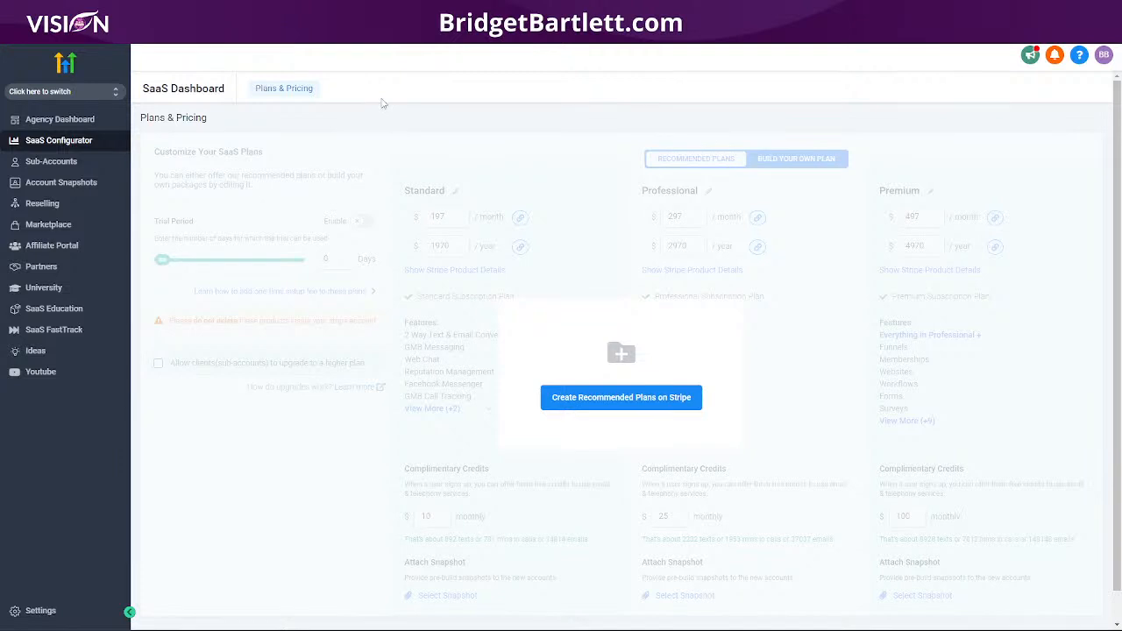
click(41, 614)
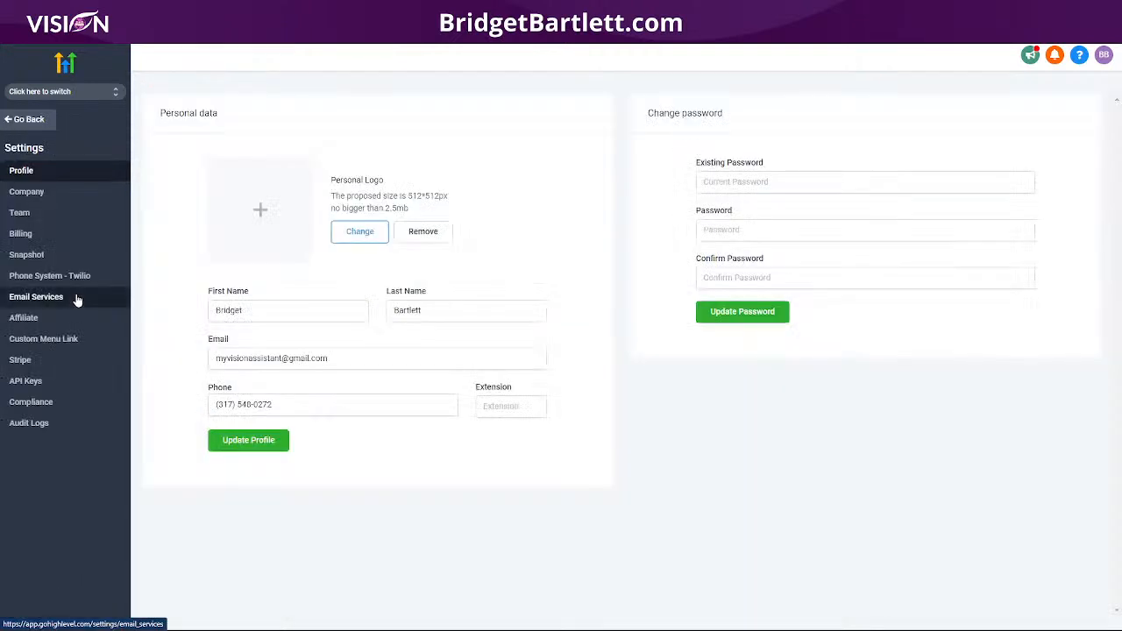
click(24, 360)
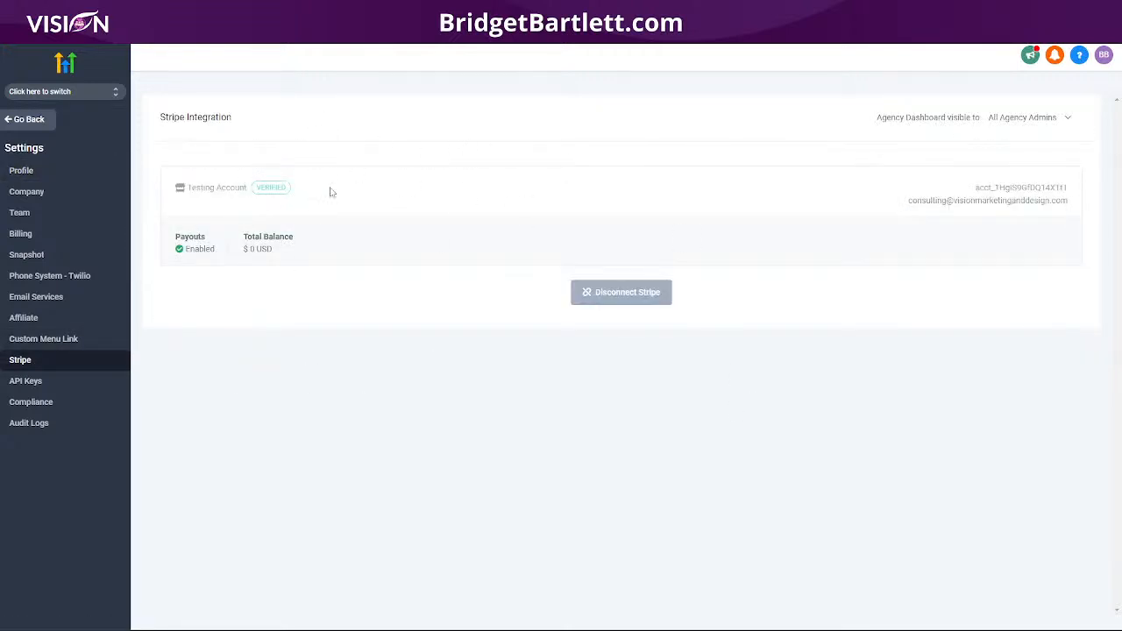
click(35, 93)
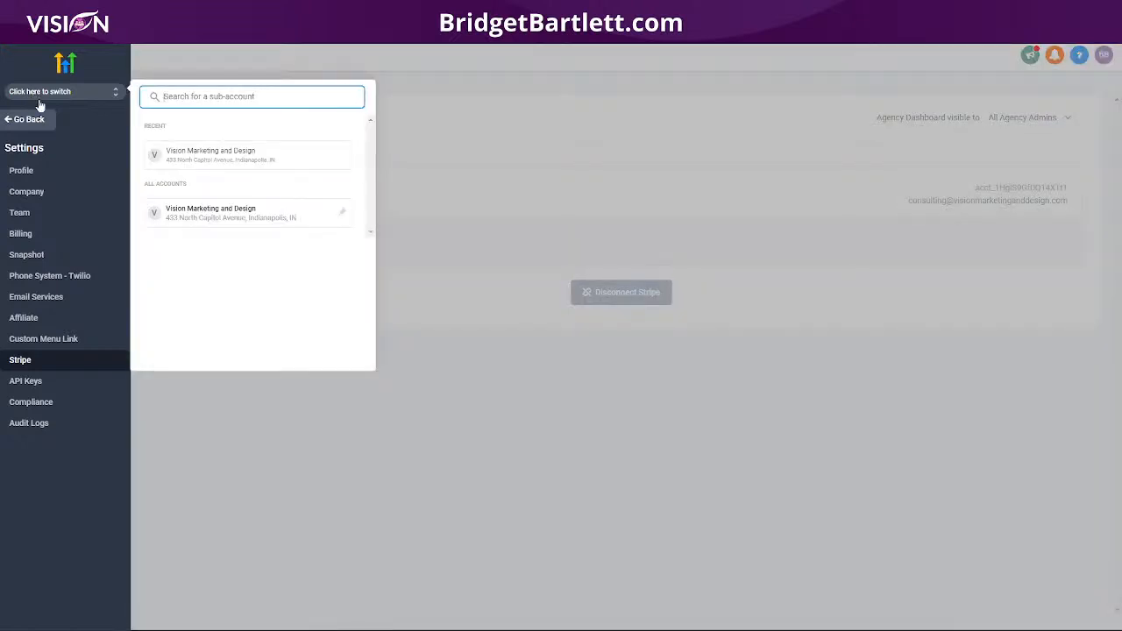
Step: Enter Vision Marketing and Design, continue its Stripe integration, then switch back to agency view
click(226, 156)
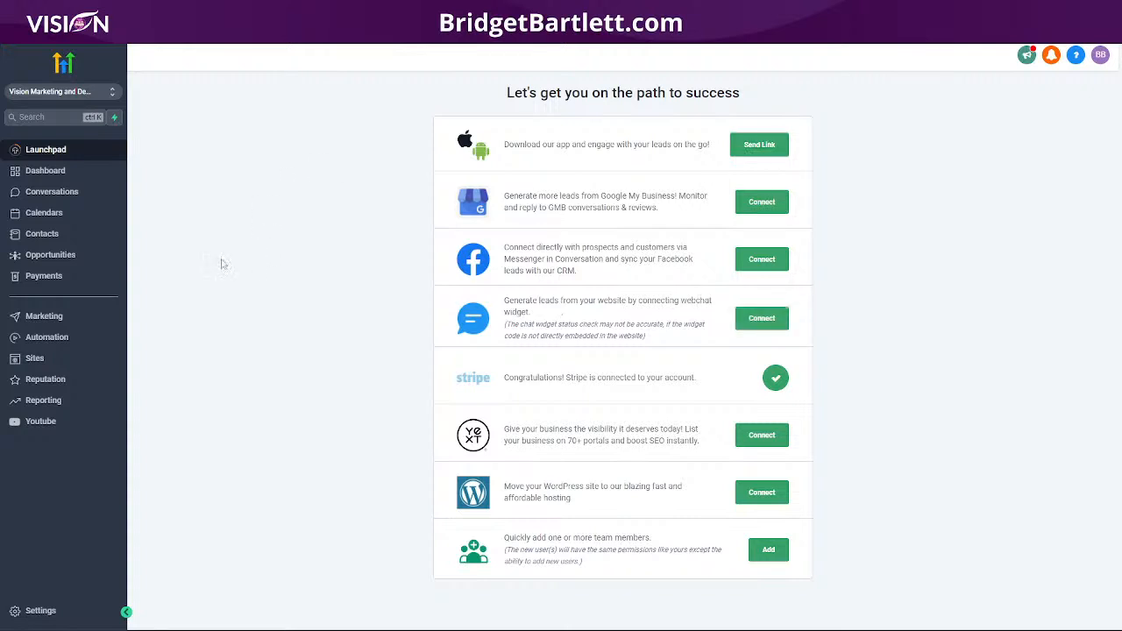
click(40, 611)
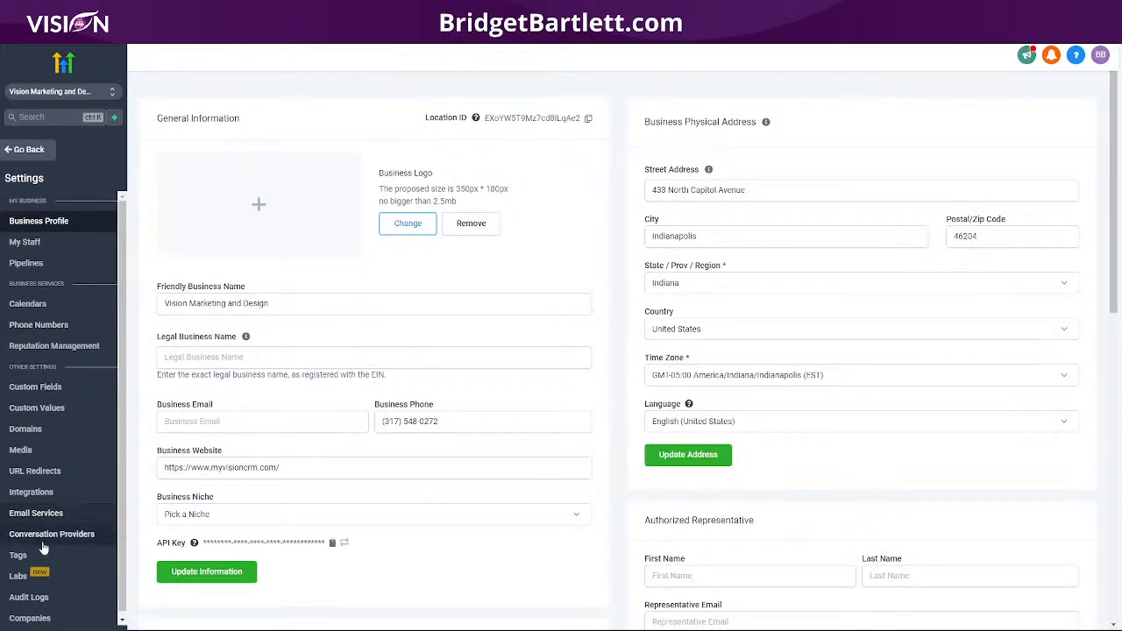
click(44, 492)
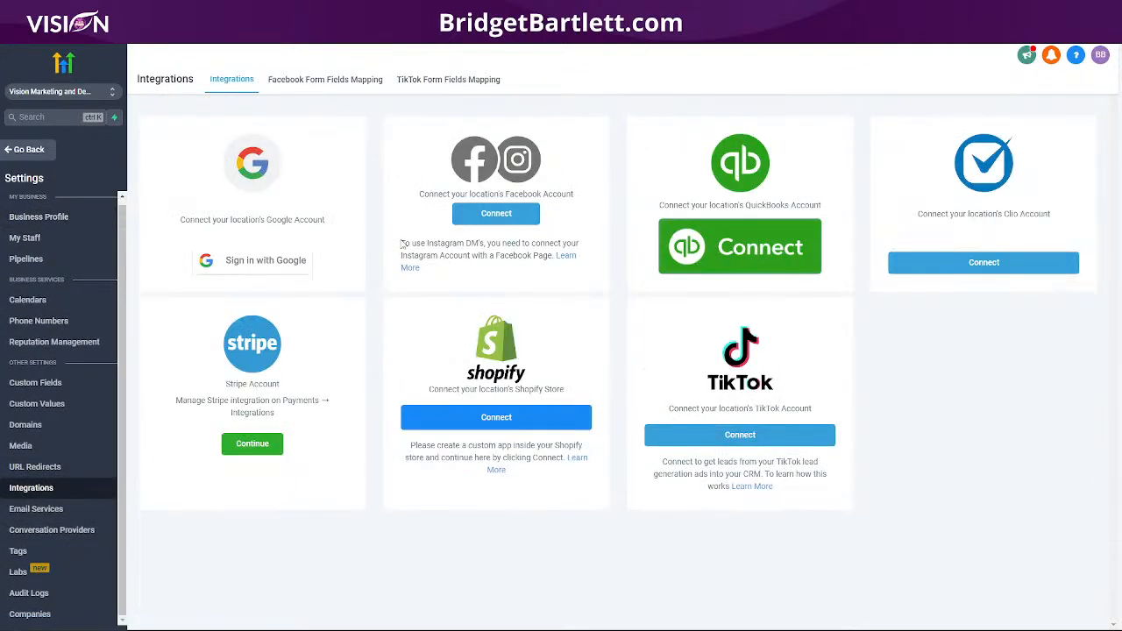
click(252, 443)
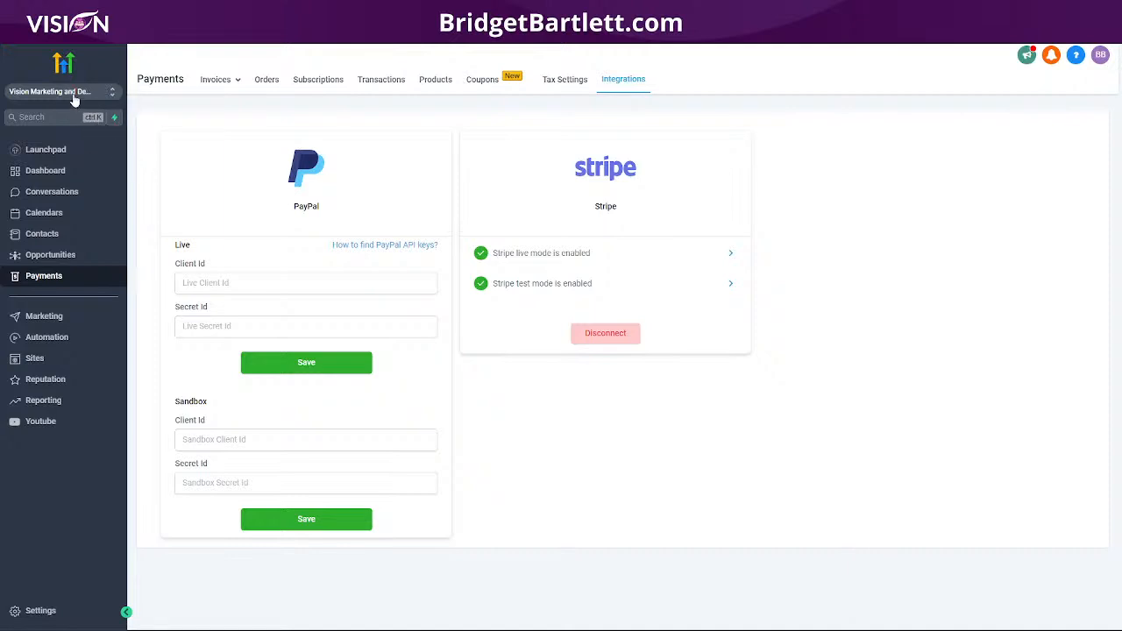
click(77, 96)
click(220, 132)
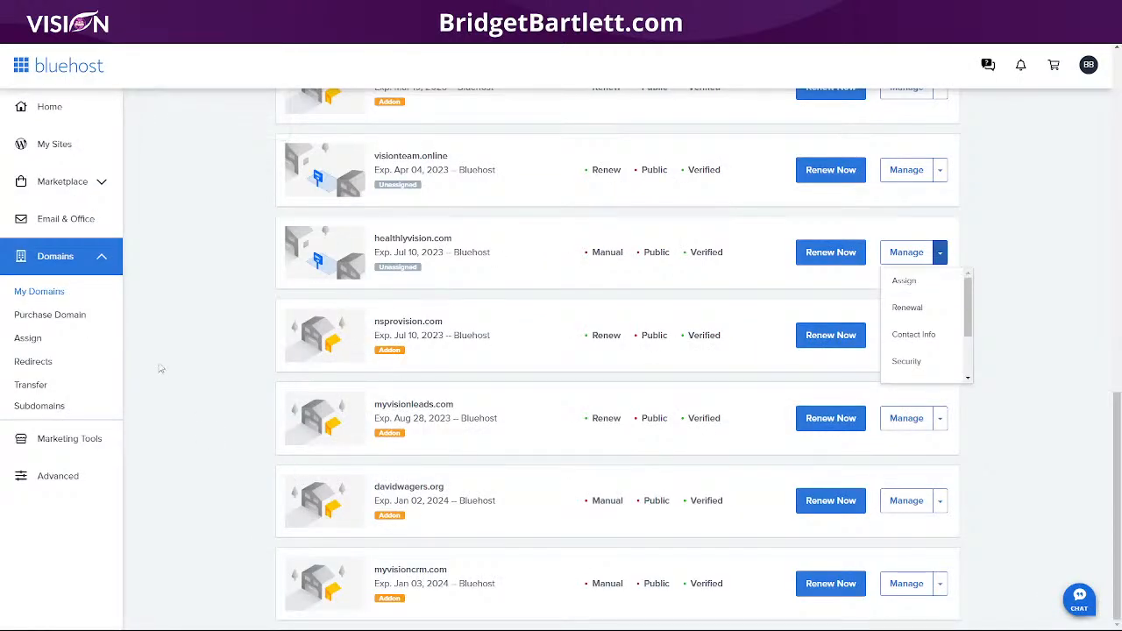
Step: Close the domain's Manage dropdown and go to Bluehost's Purchase Domain page
click(162, 371)
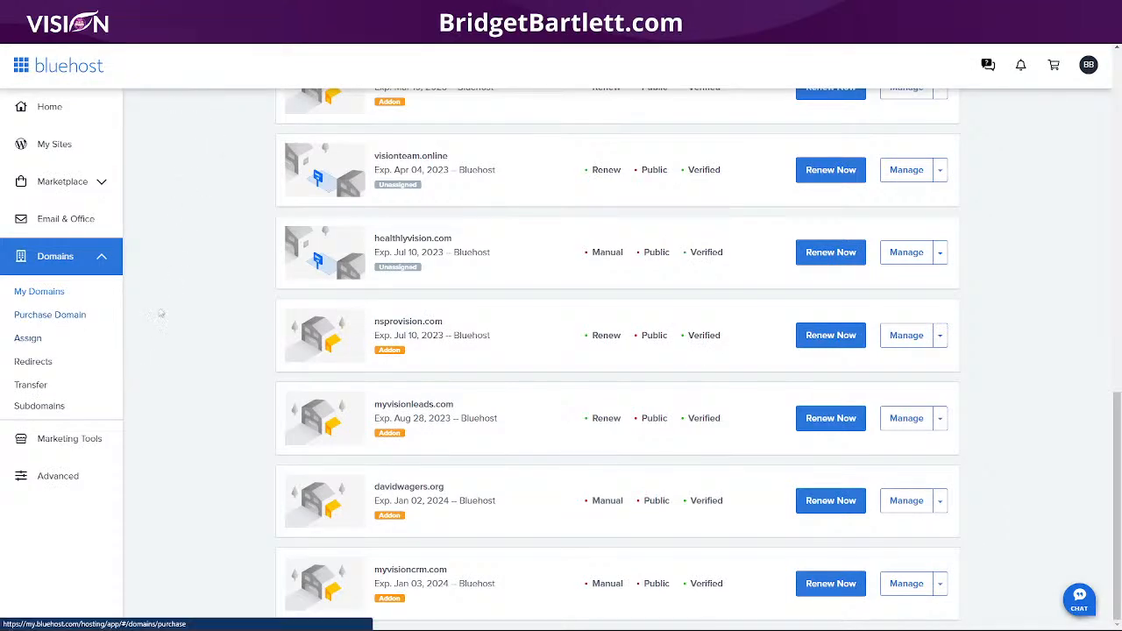
click(53, 315)
Step: Search Bluehost for the domain test58965.com
click(268, 196)
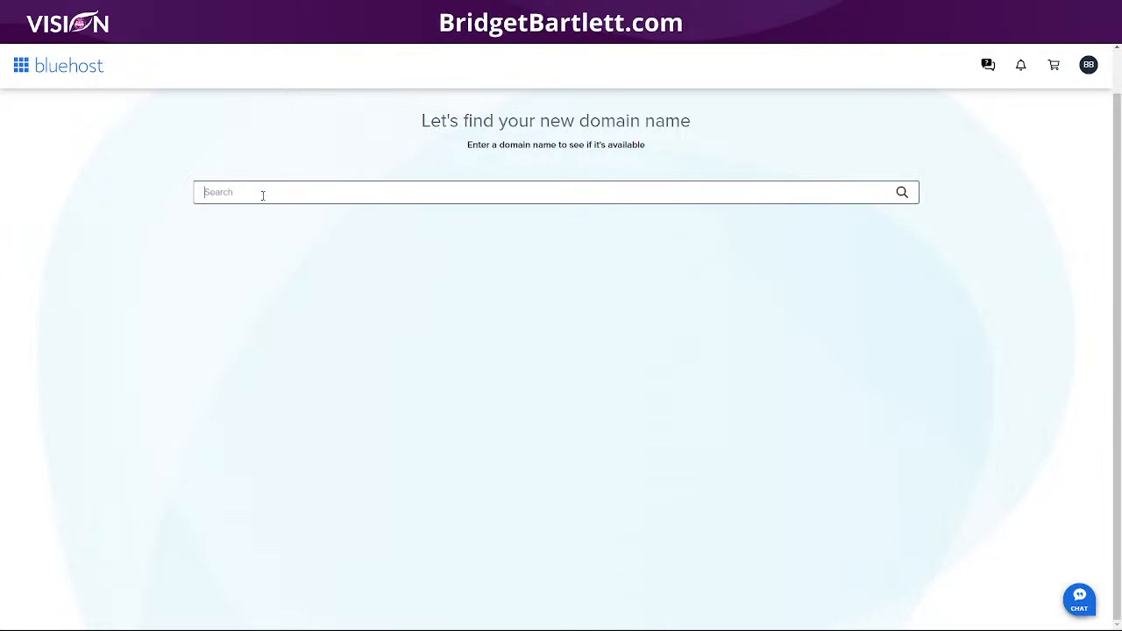
text(test.com)
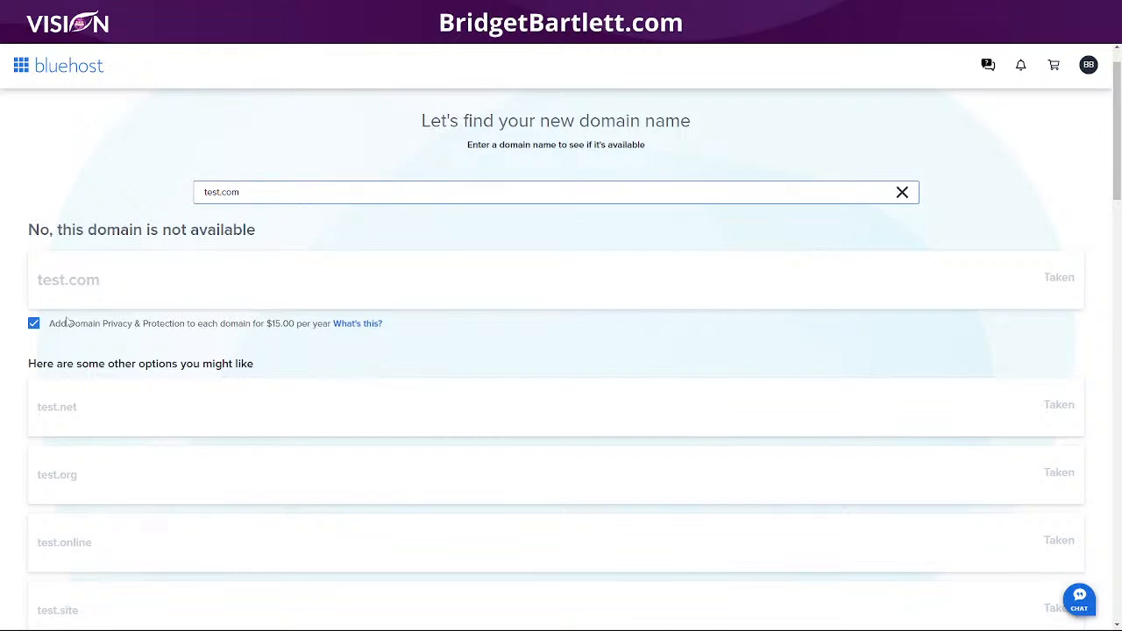
click(345, 191)
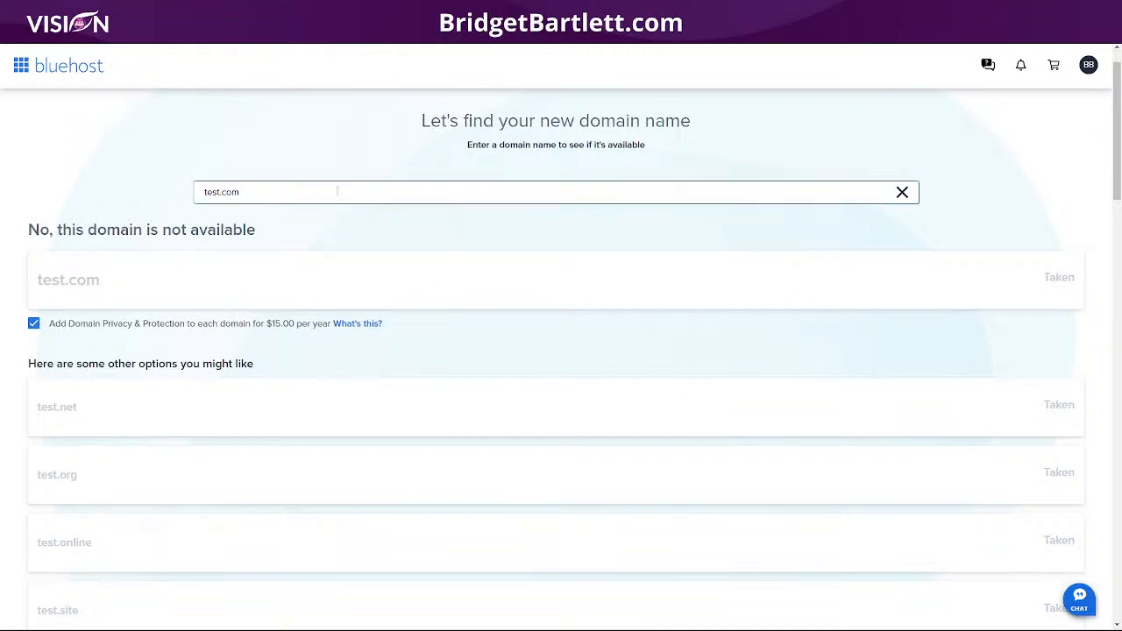
click(219, 191)
text(58965)
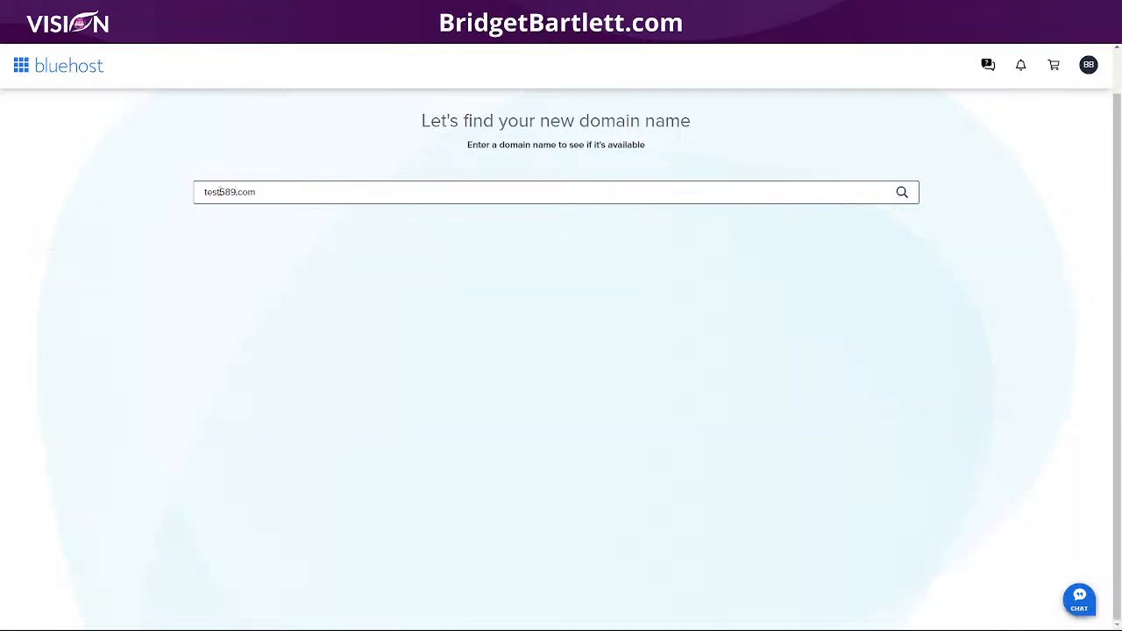
key(Return)
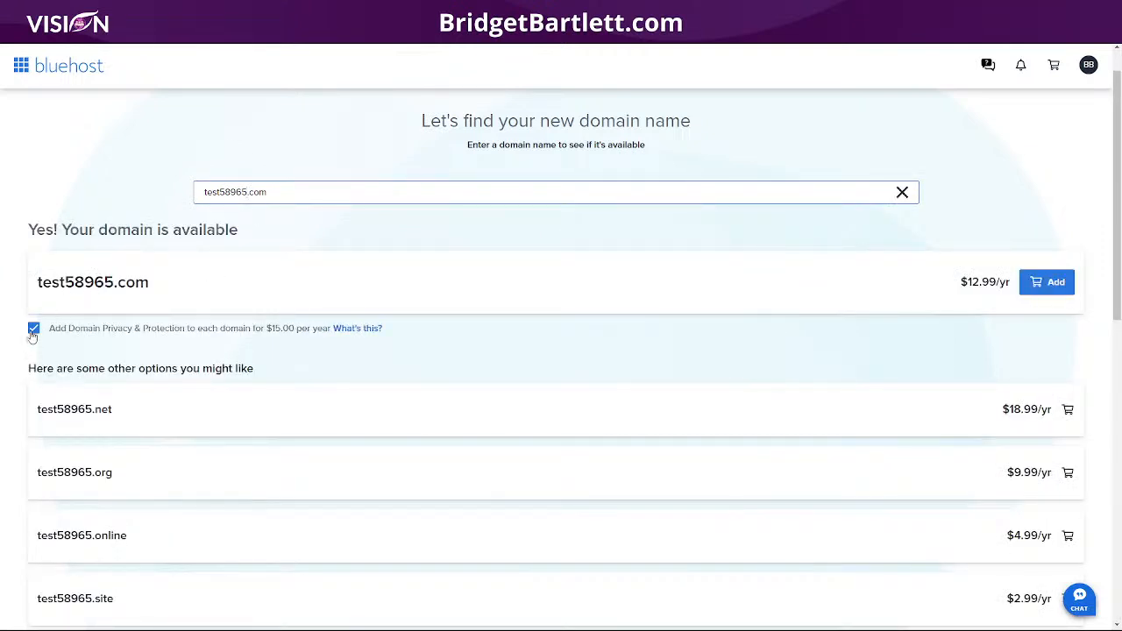
Step: Add test58965.com to the cart for 1 year without Domain Privacy + Protection, then return home
click(1049, 285)
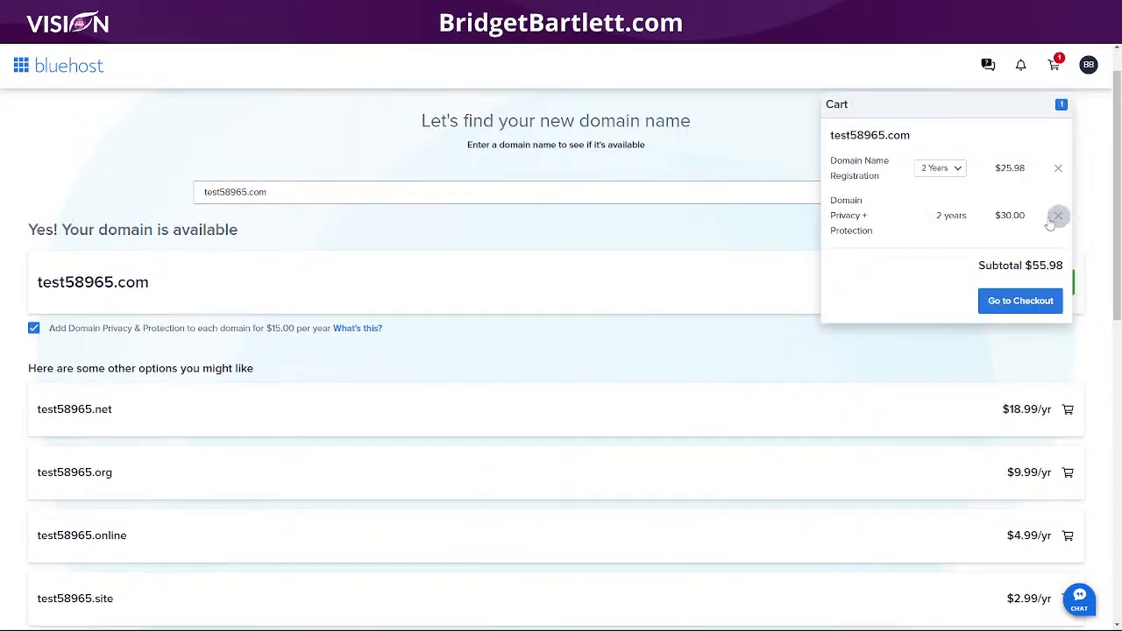
click(942, 173)
click(963, 108)
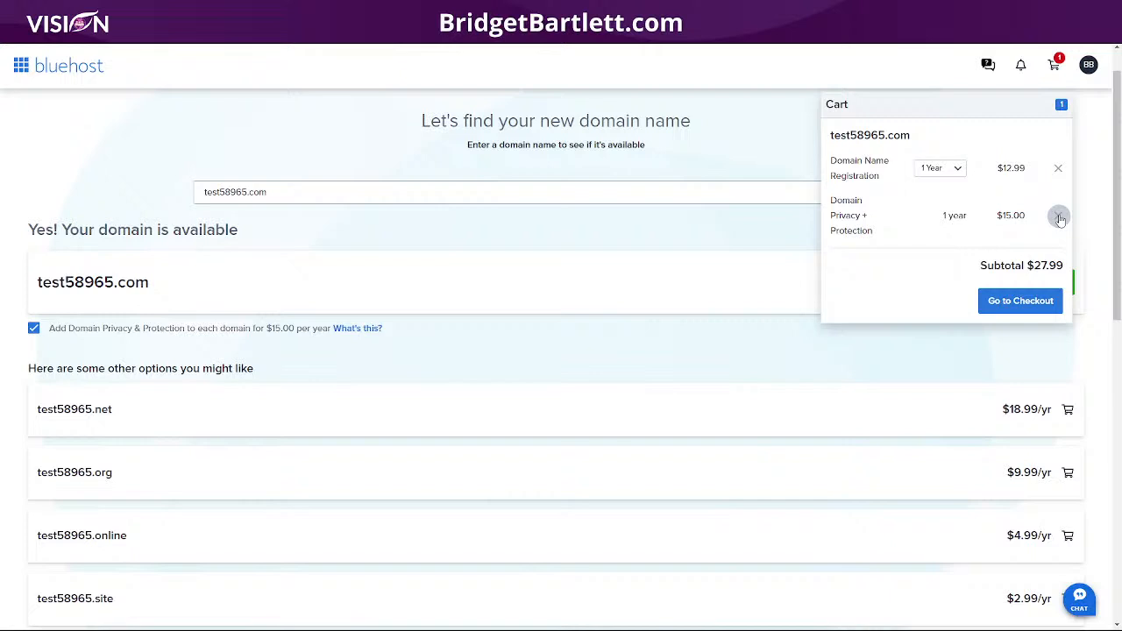
click(1058, 217)
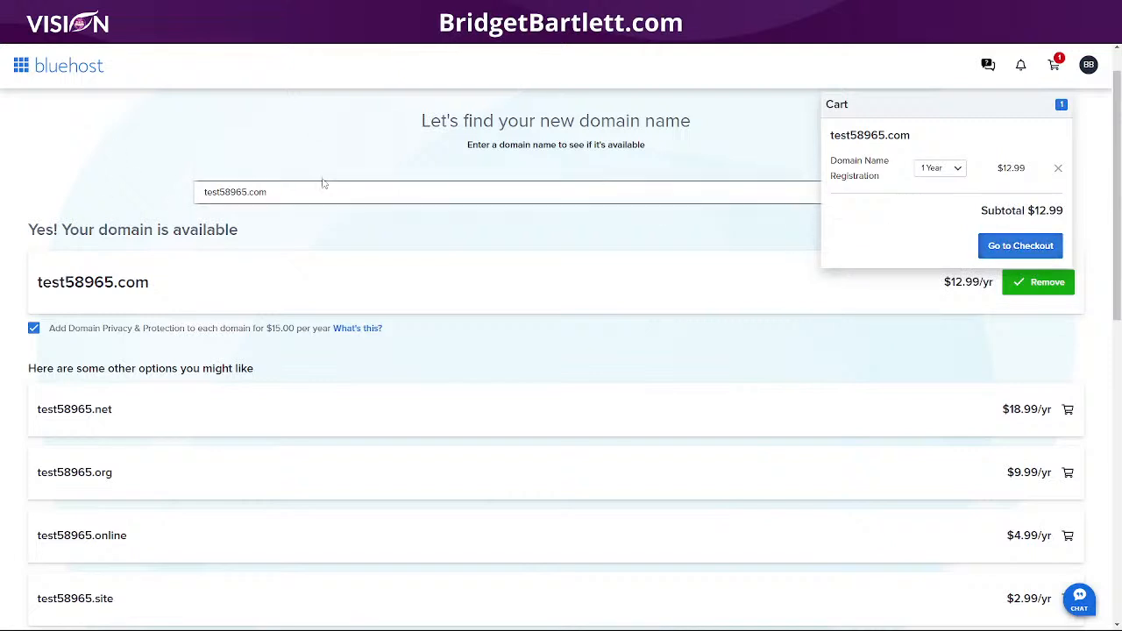
click(75, 68)
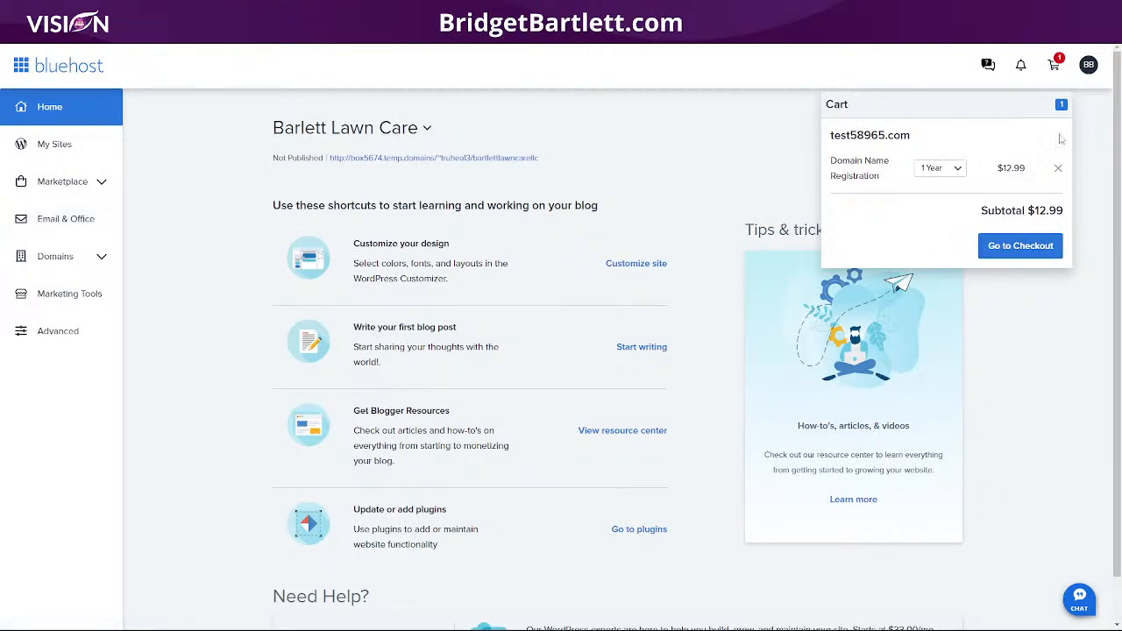
Step: Go to My Domains and open the Manage options for visionlocalmarketing.com
click(76, 261)
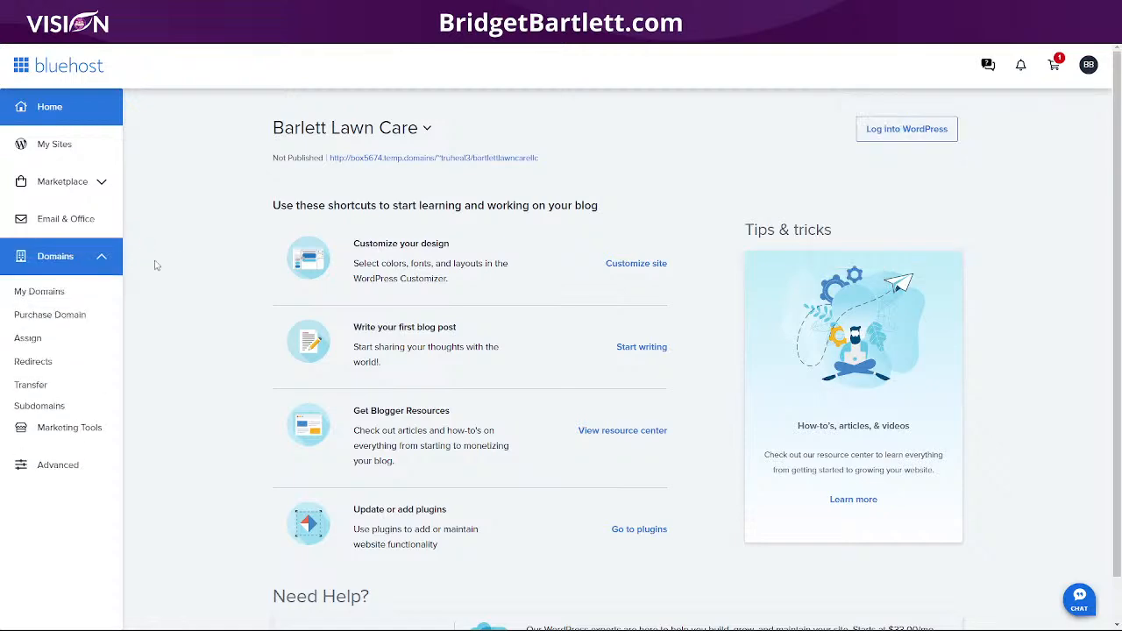
click(42, 292)
scroll(187, 401, down, 4)
scroll(203, 388, up, 4)
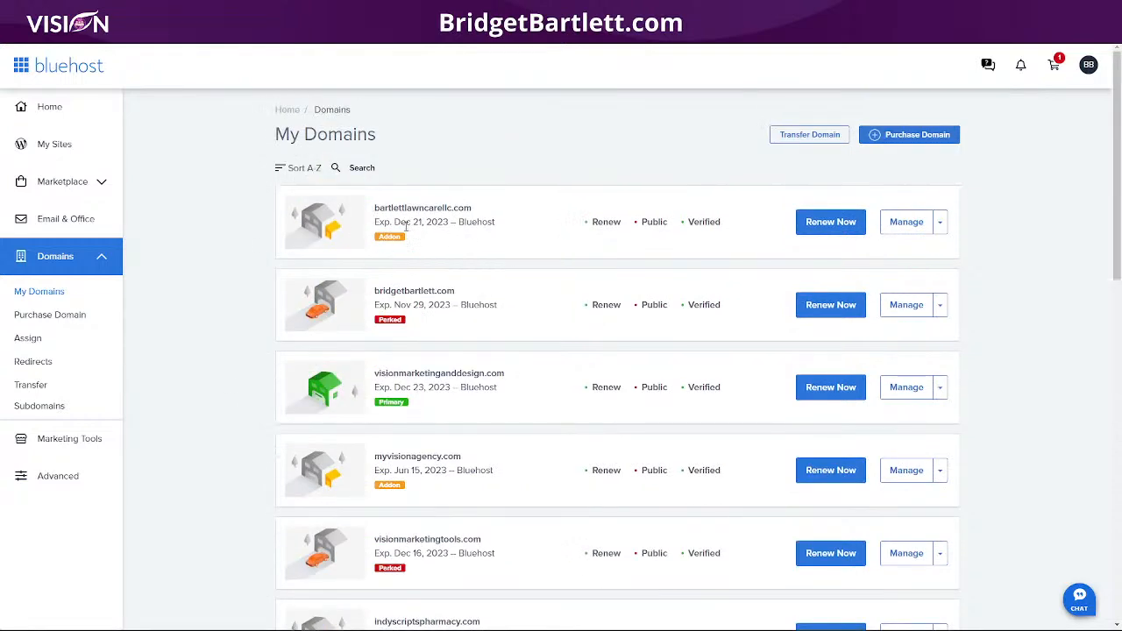
scroll(431, 390, down, 2)
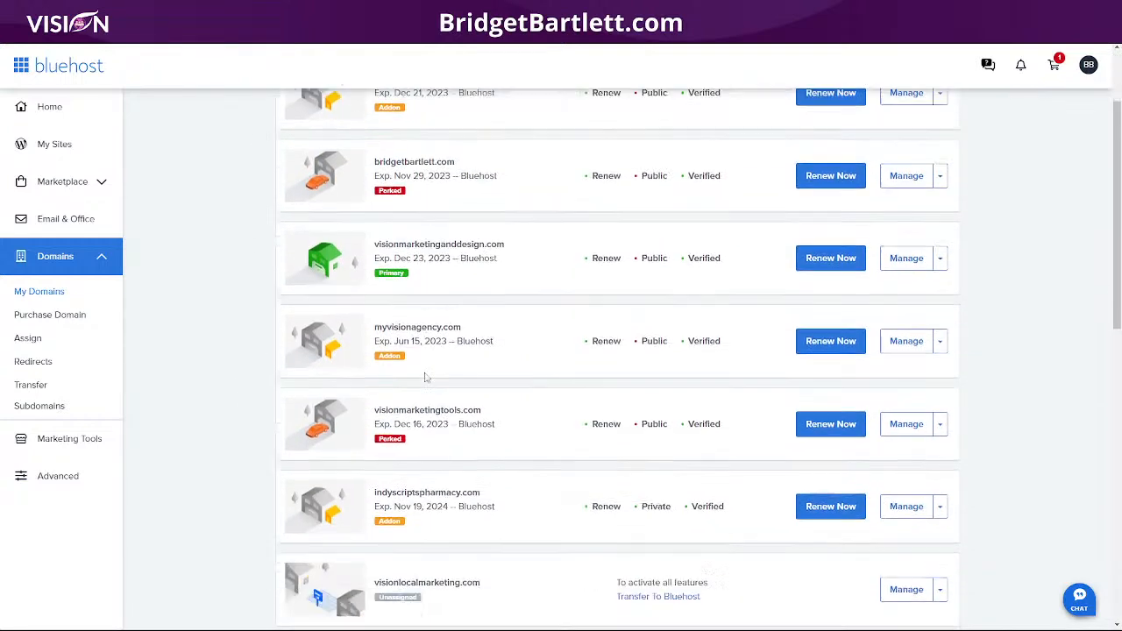
scroll(440, 363, down, 3)
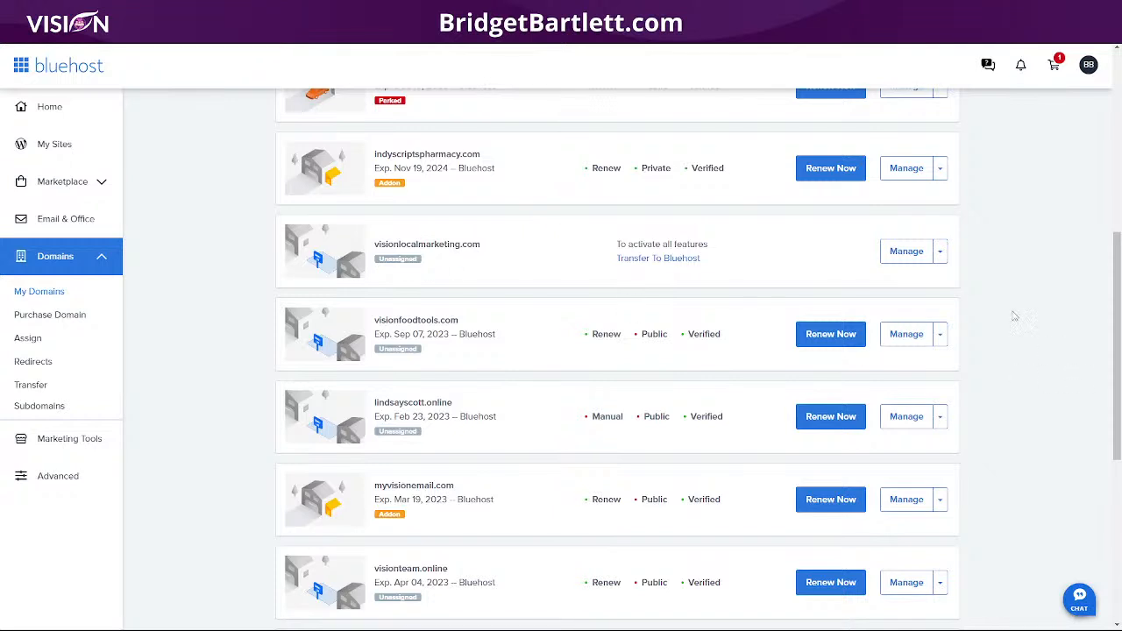
click(940, 252)
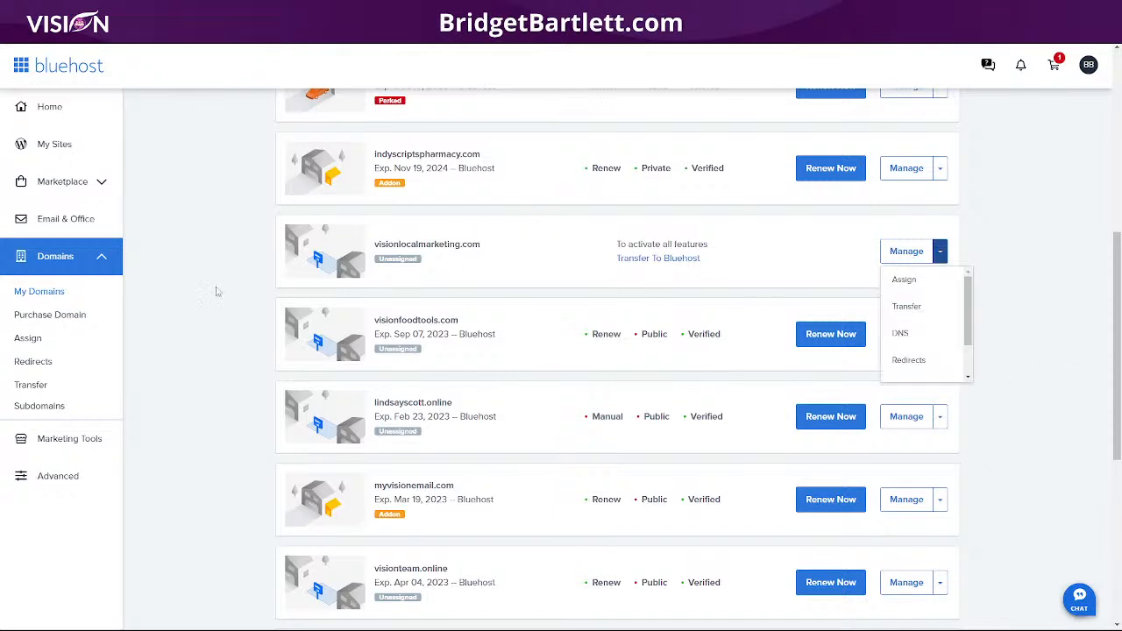
Step: Start assigning visionlocalmarketing.com, review the Addon, Parked and Unassigned domain explanations, then go to Email & Office
click(904, 280)
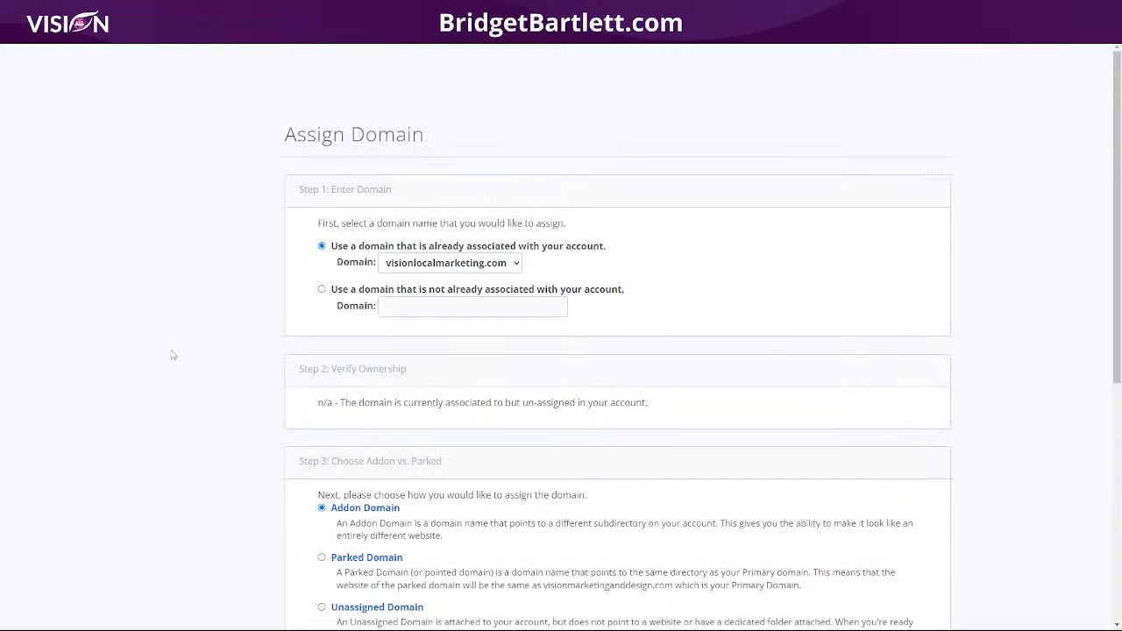
scroll(173, 354, down, 2)
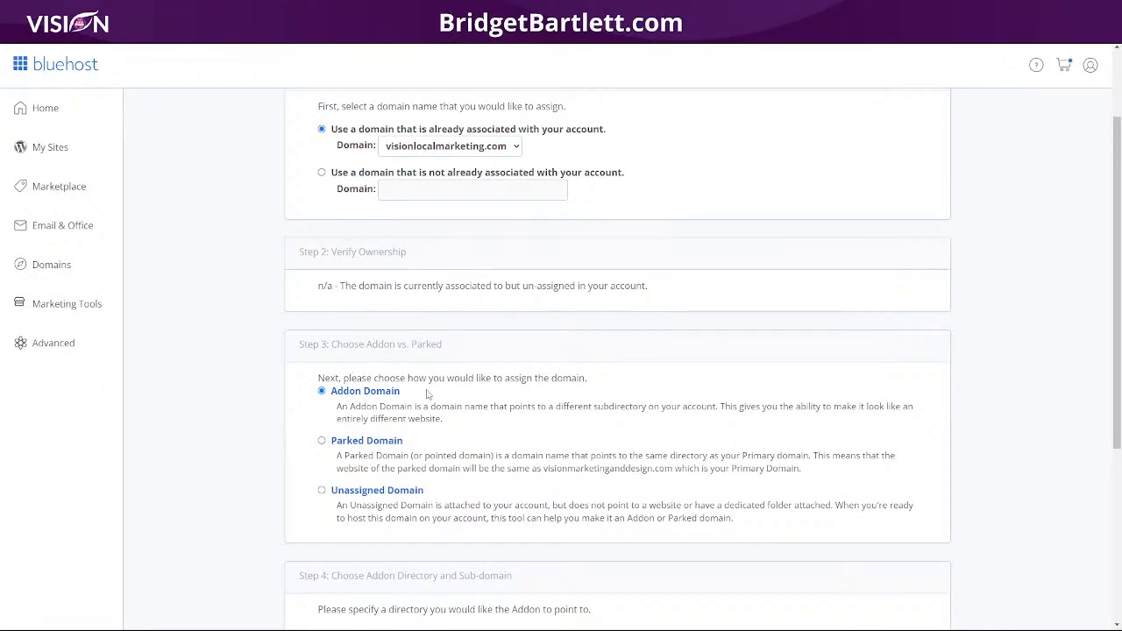
scroll(429, 397, down, 2)
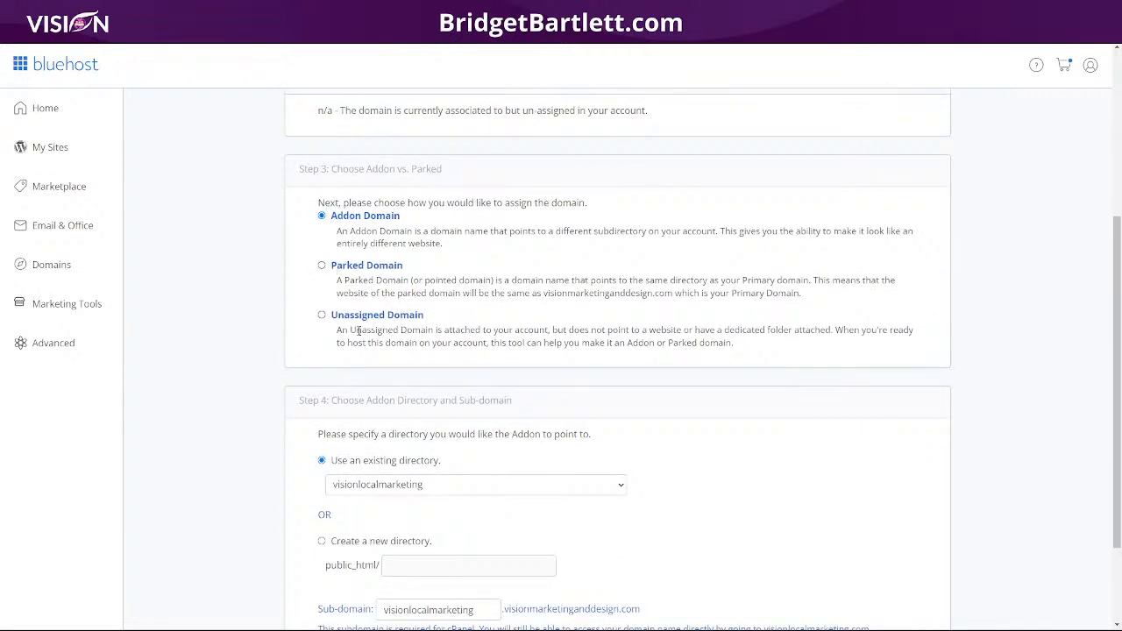
drag(426, 317, 326, 309)
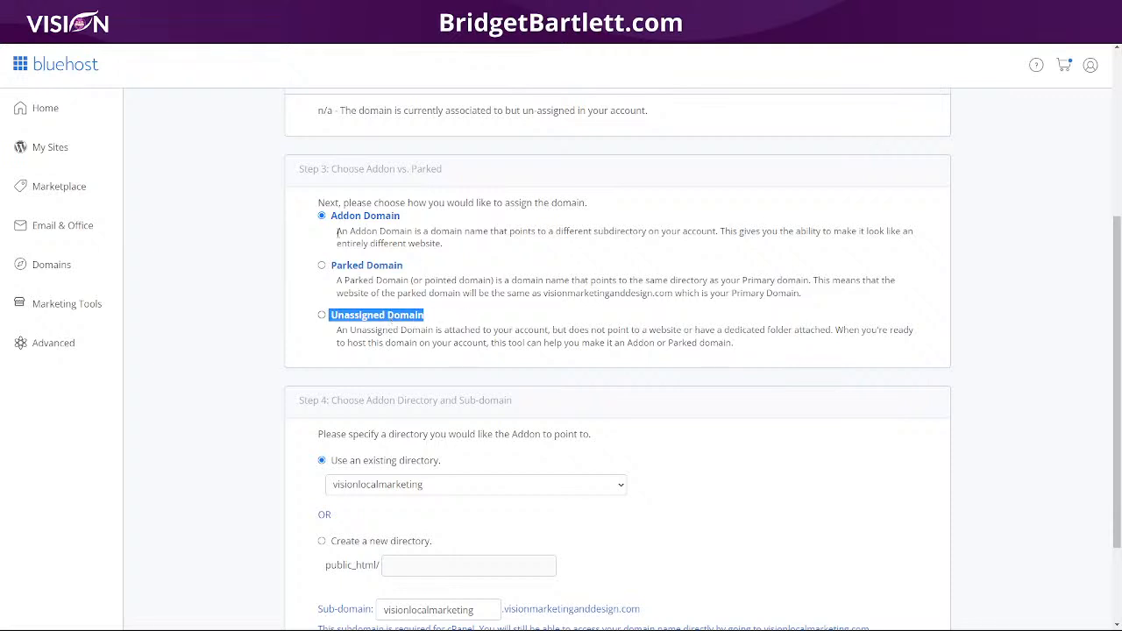
drag(338, 232, 447, 251)
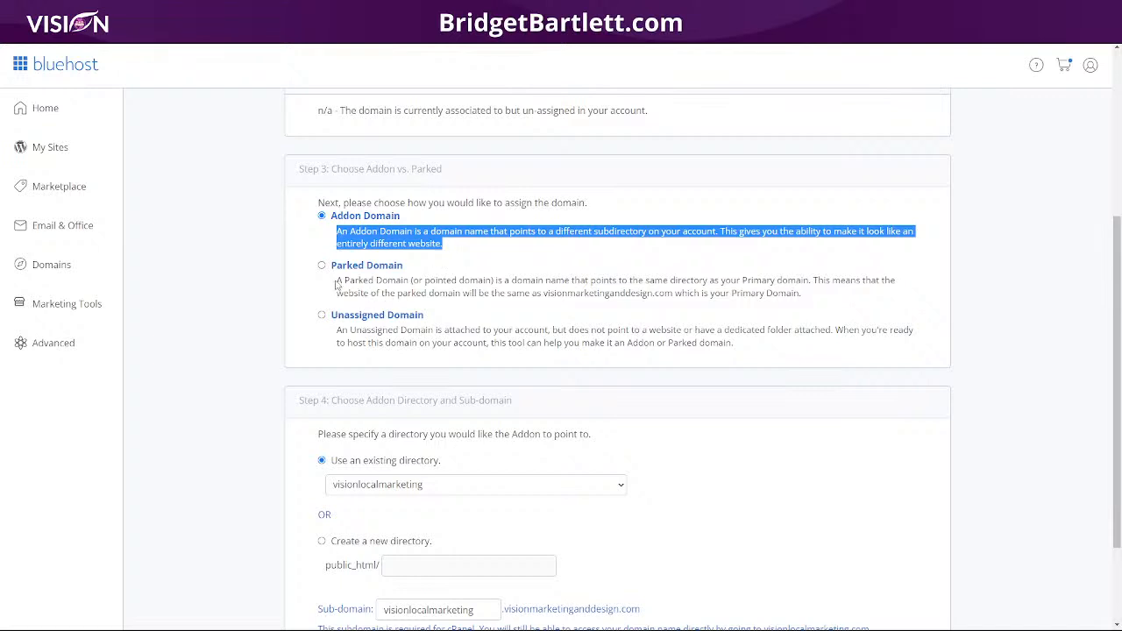
drag(336, 282, 814, 301)
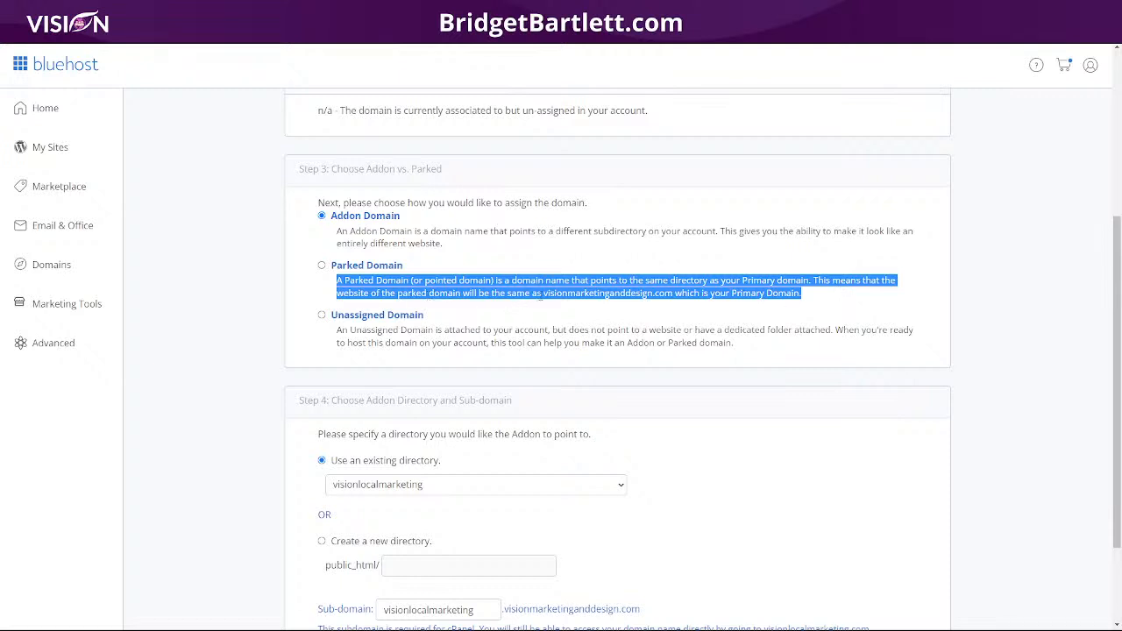
click(542, 295)
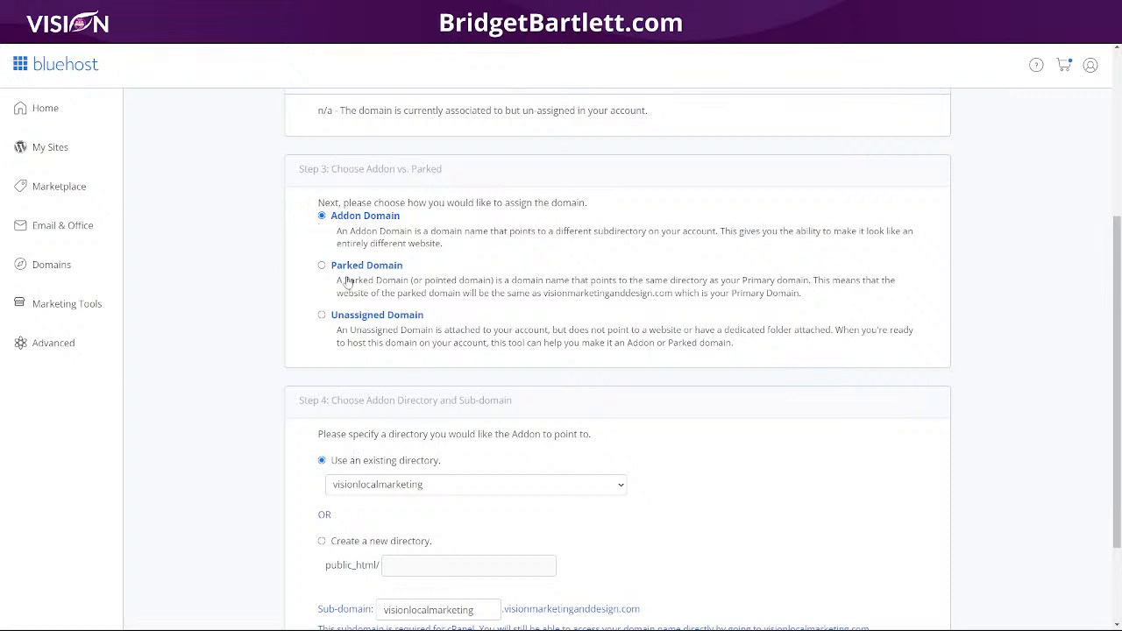
scroll(561, 375, down, 2)
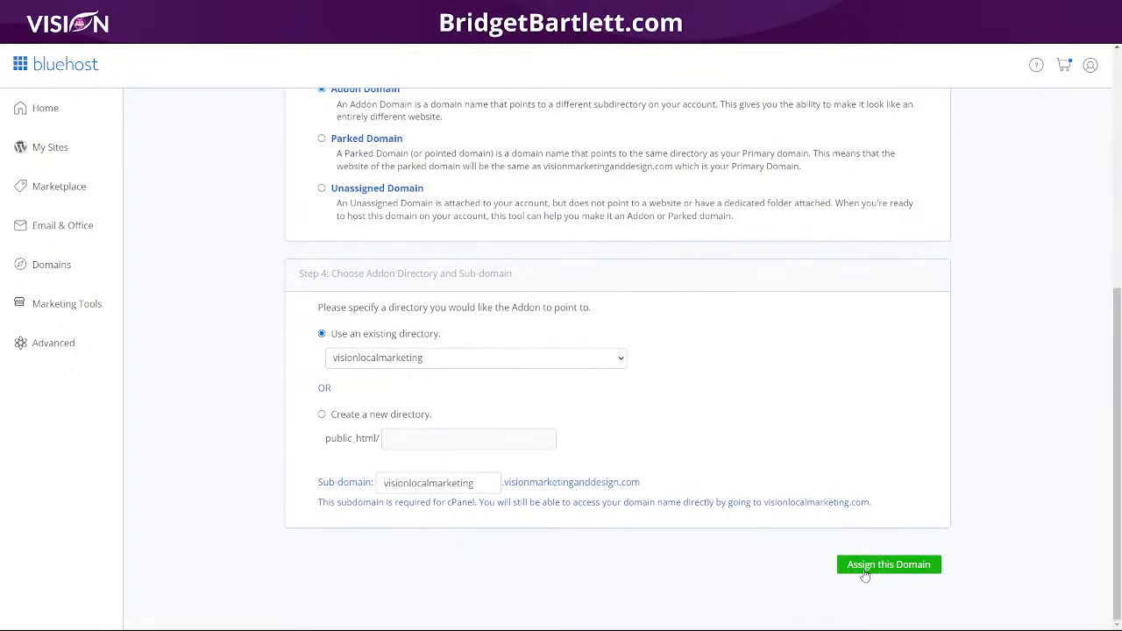
click(52, 228)
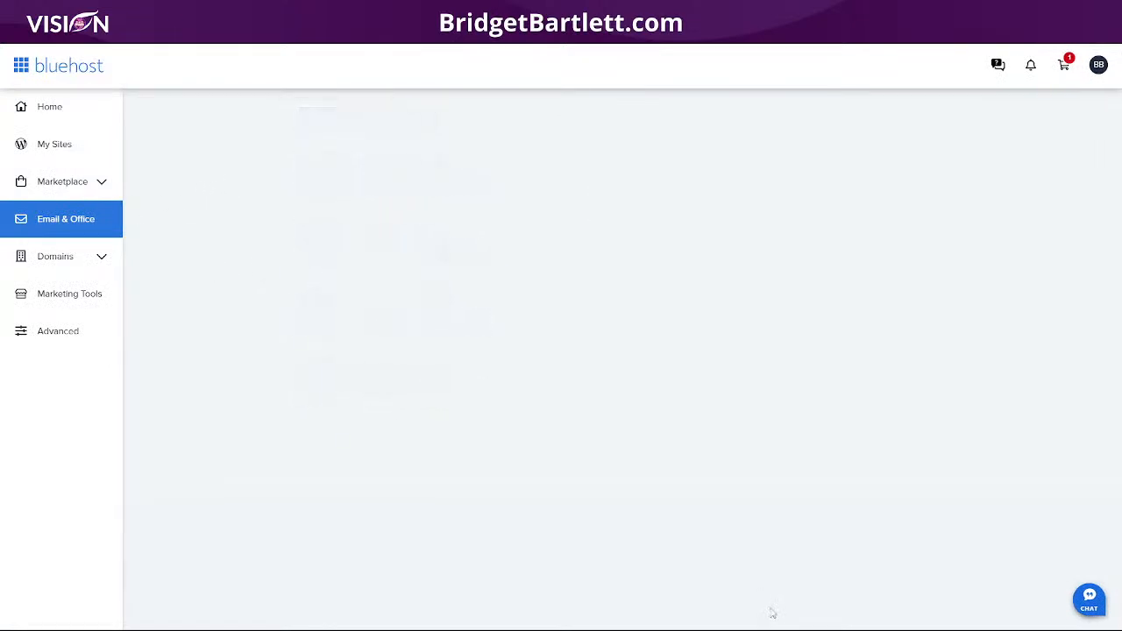
Step: Glance at the Understanding Domains diagram in Canva, then return and manage Bluehost Email
mouse_move(822, 621)
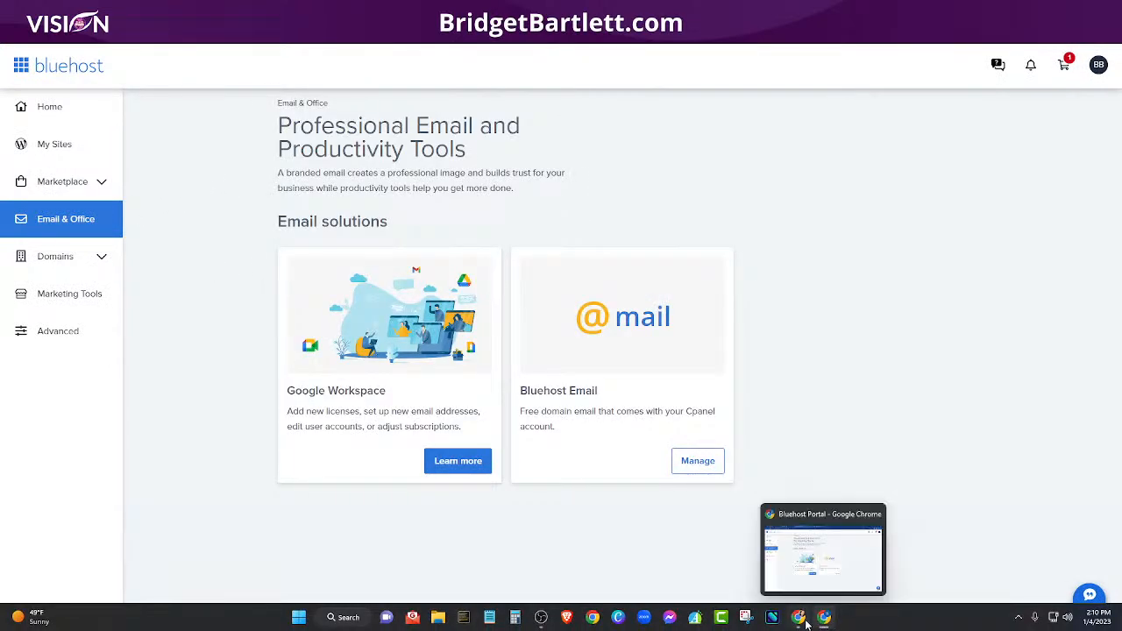
click(800, 619)
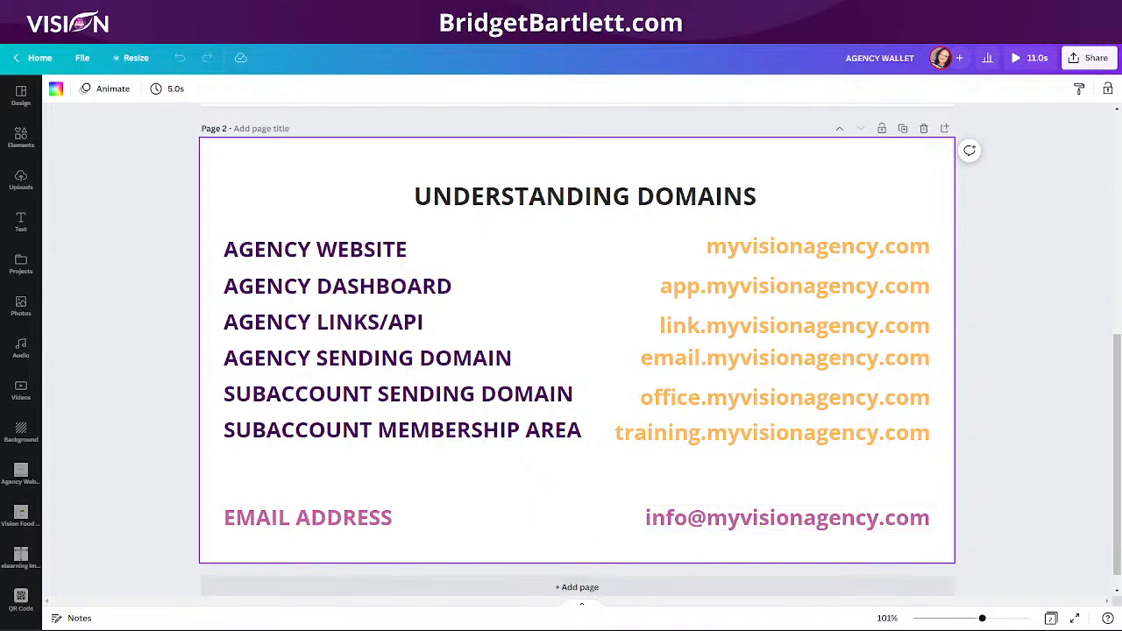
mouse_move(639, 624)
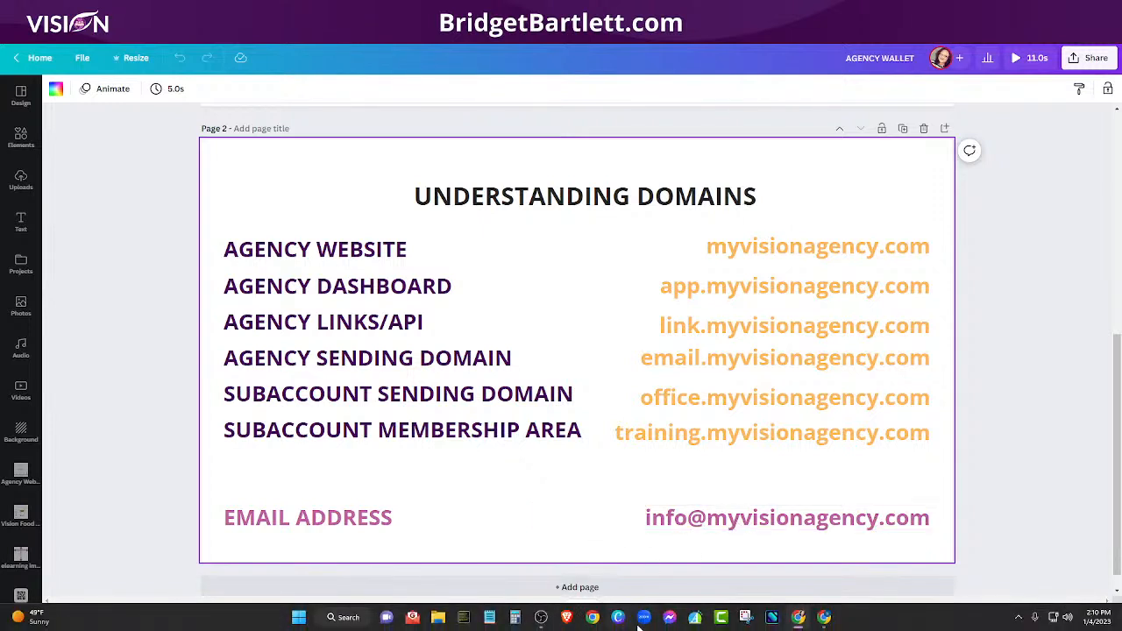
click(824, 619)
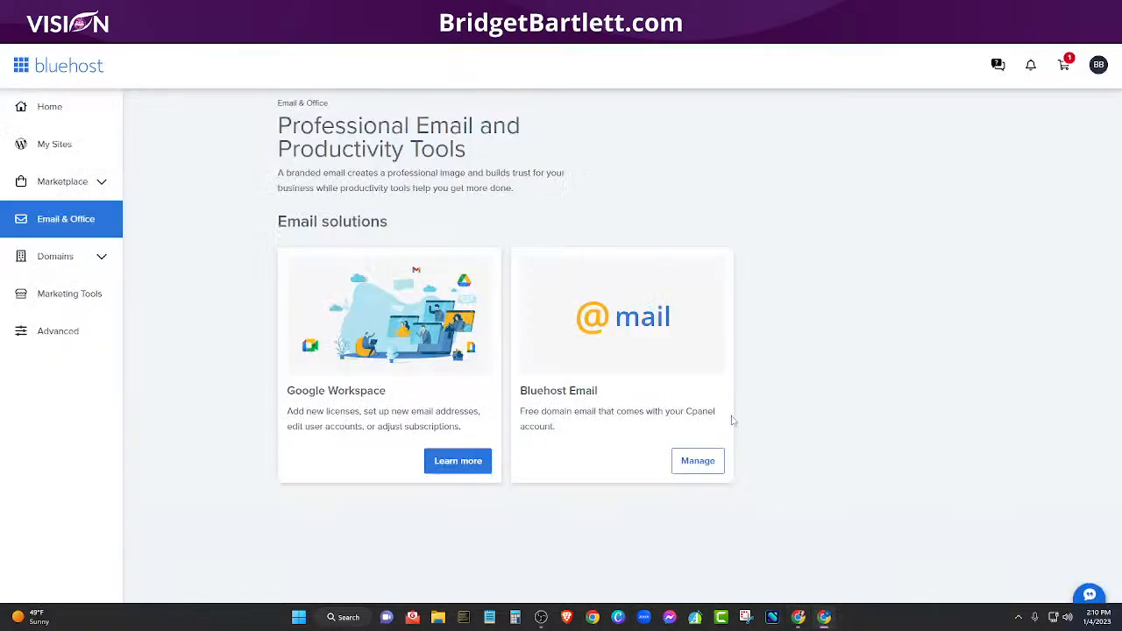
click(699, 470)
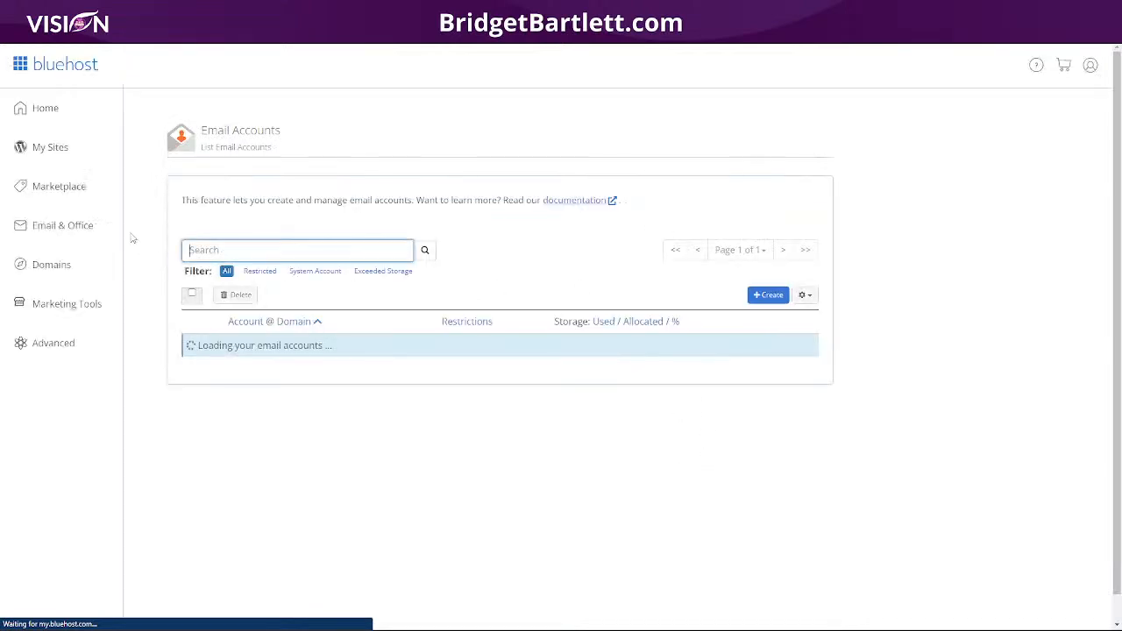
Step: Start a new email account and select myvisioncrm.com as its domain
click(768, 294)
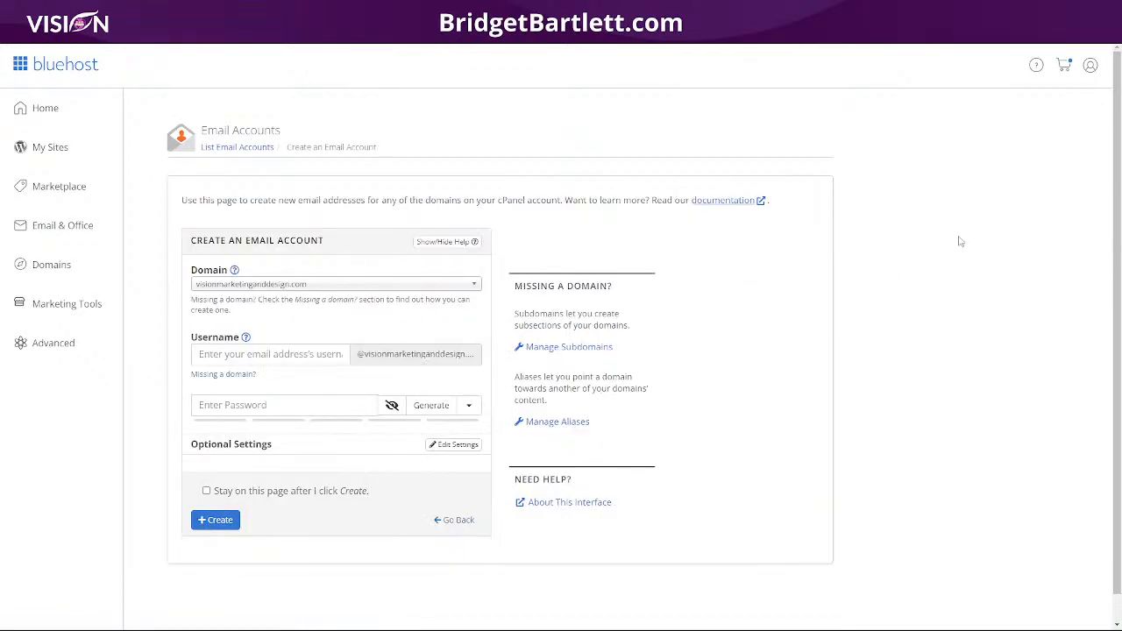
click(254, 286)
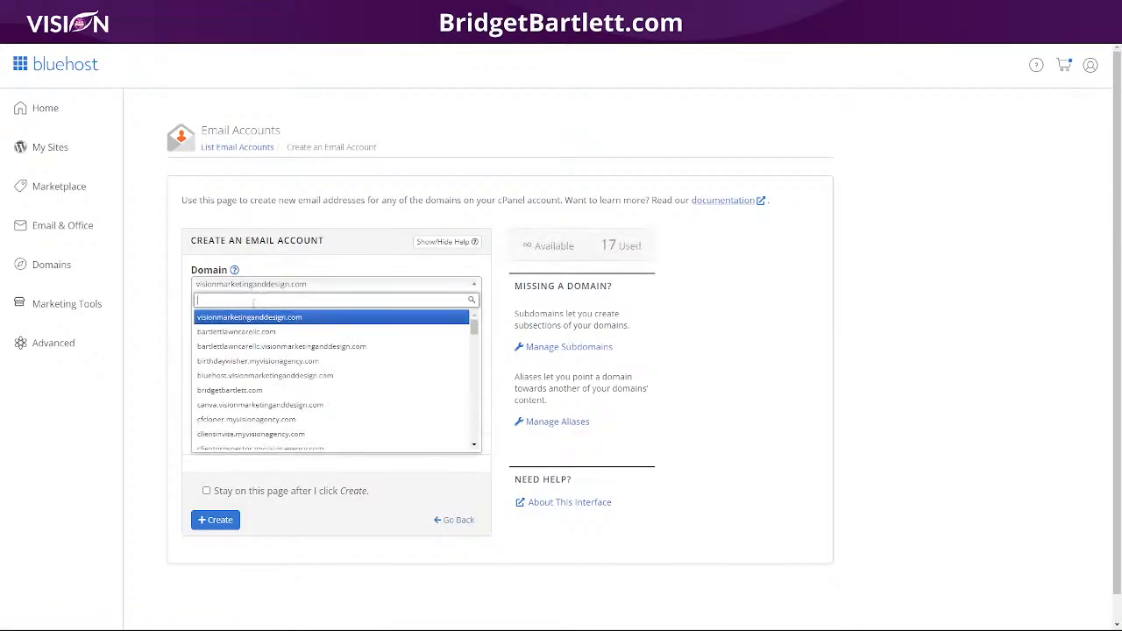
text(my)
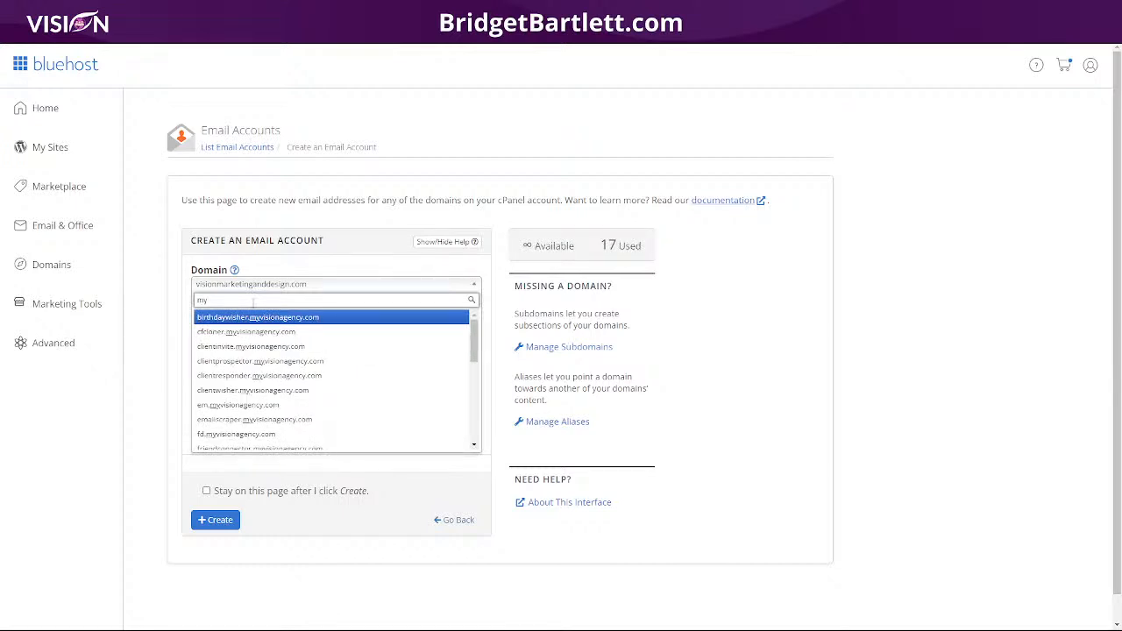
text(visioncrm.com)
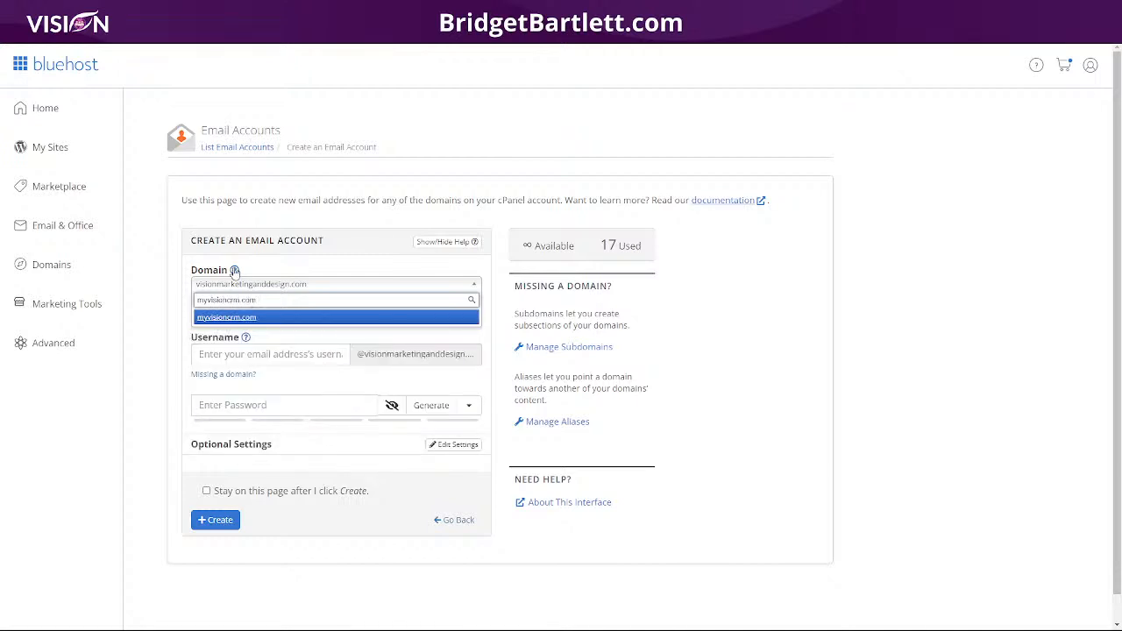
click(256, 319)
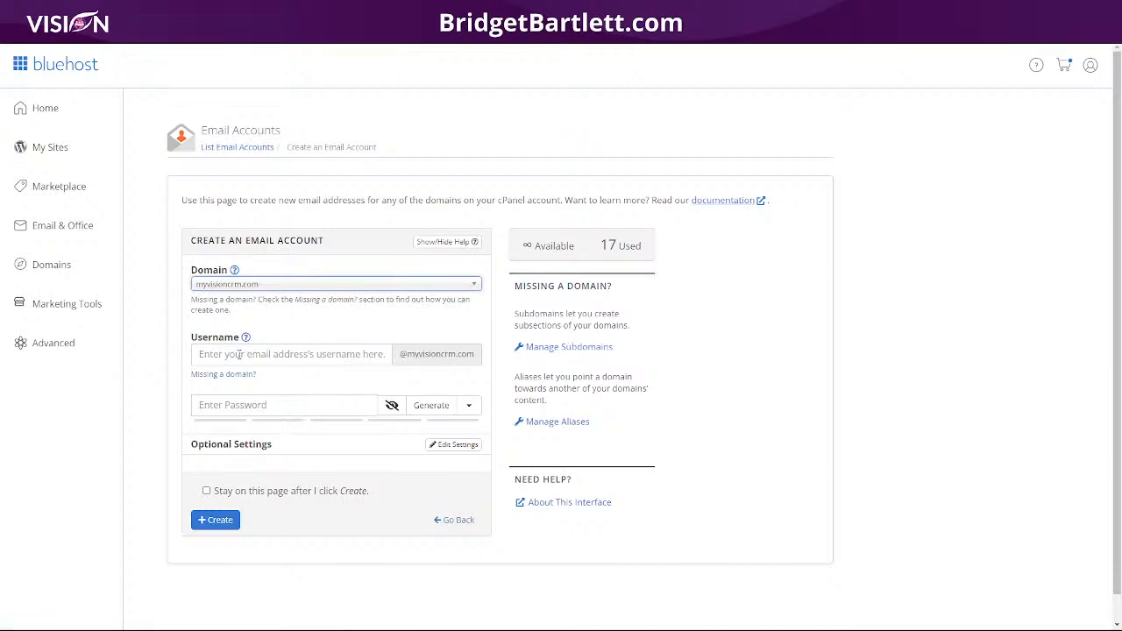
click(240, 354)
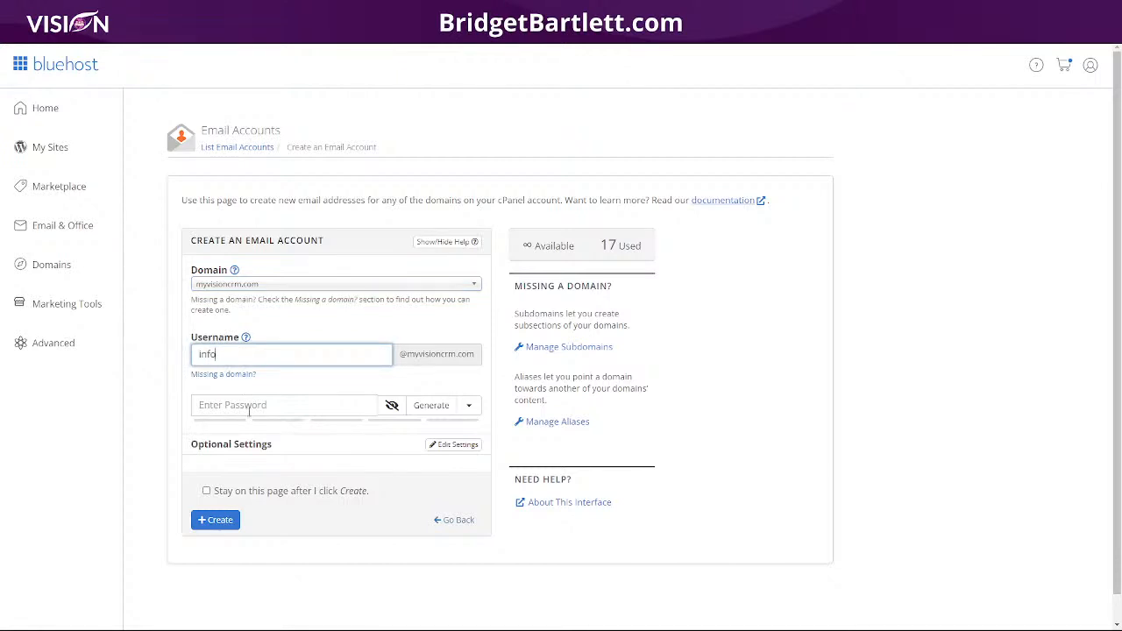
click(249, 407)
click(239, 404)
click(239, 405)
text(••••••)
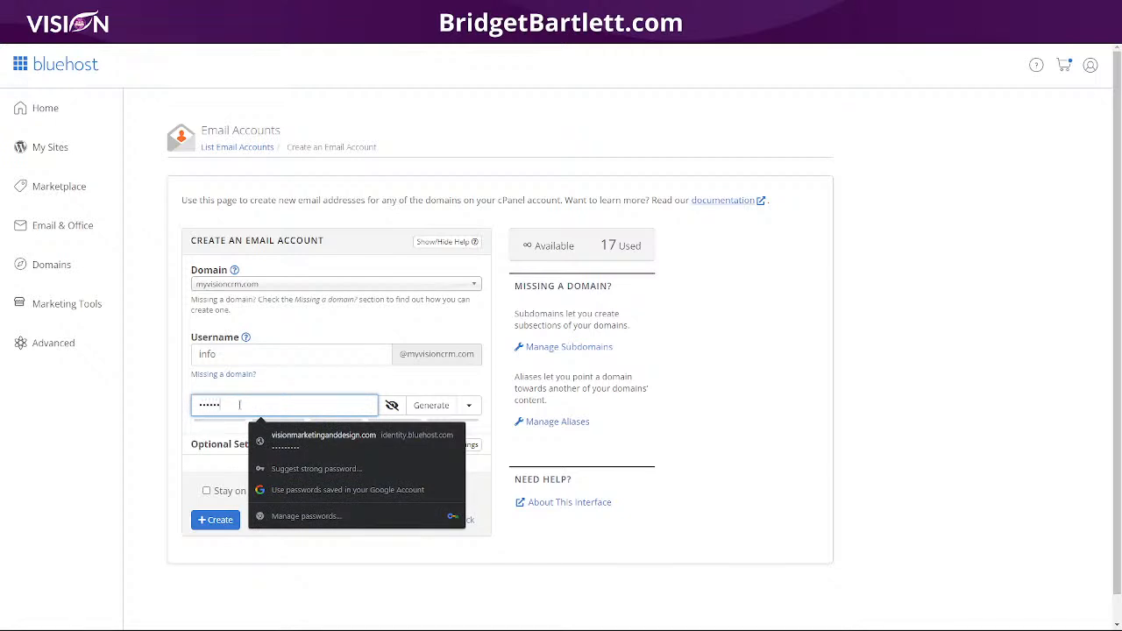
text(•••••)
click(307, 383)
click(219, 546)
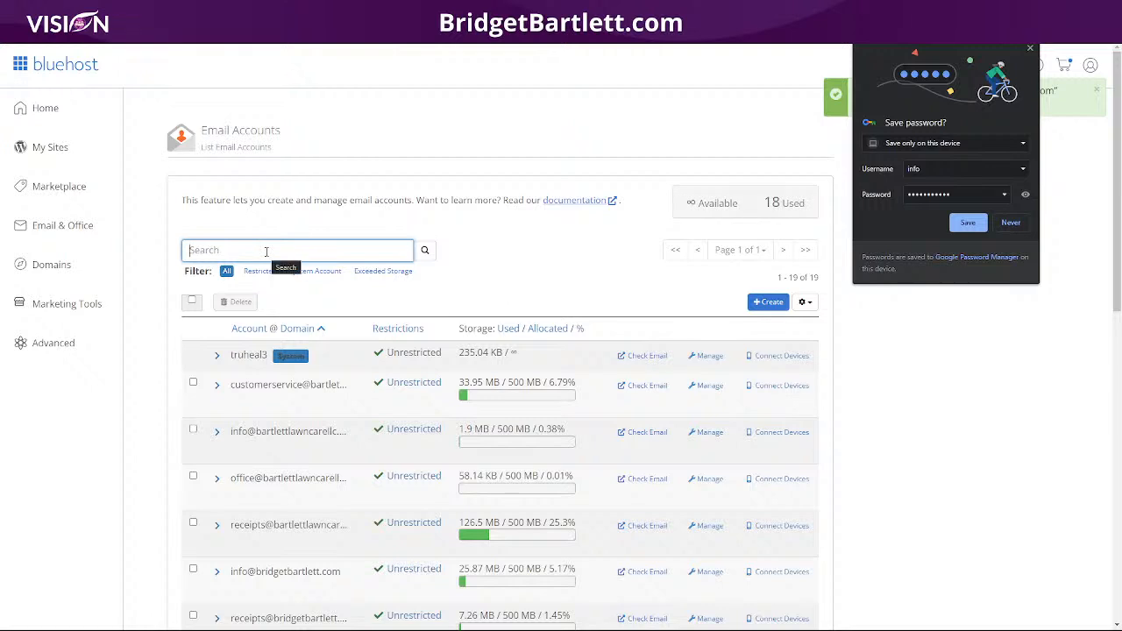
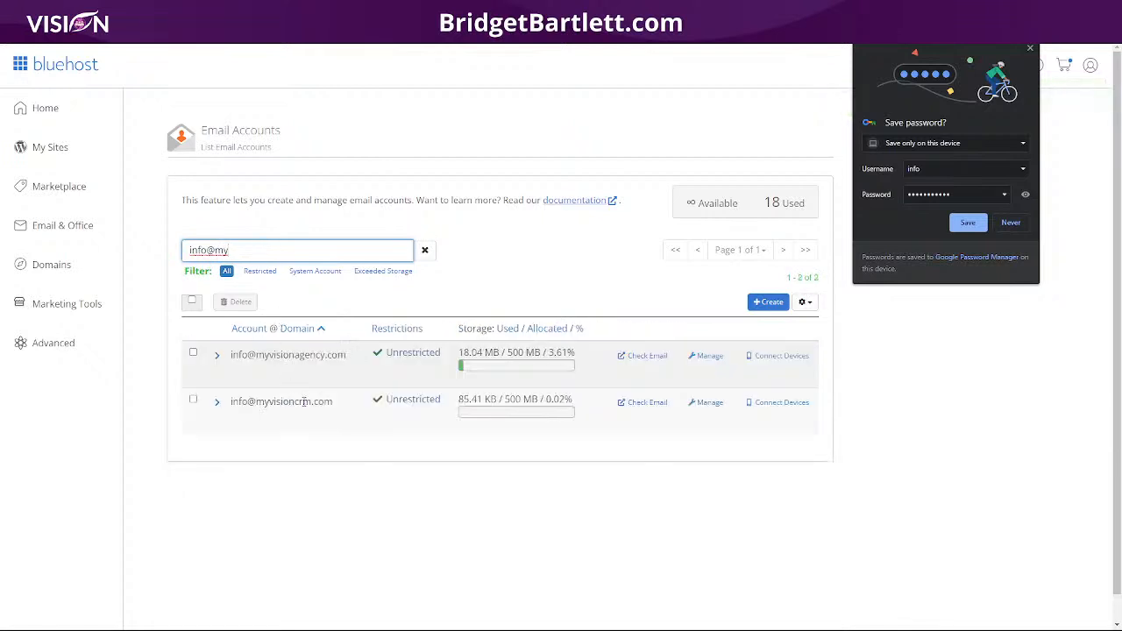
click(649, 403)
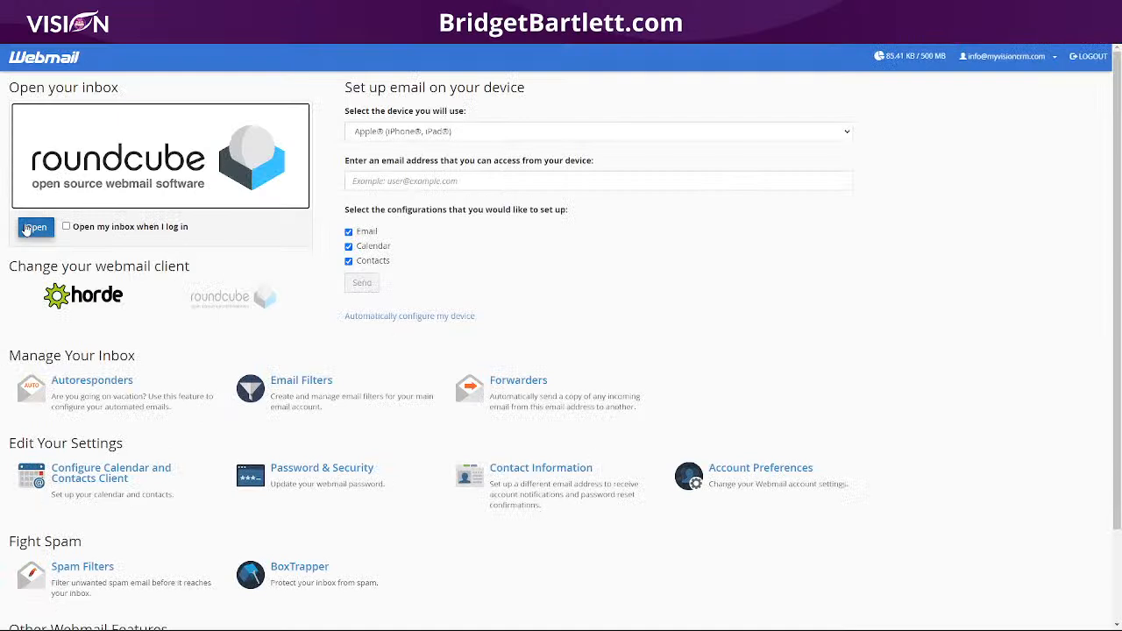
click(27, 228)
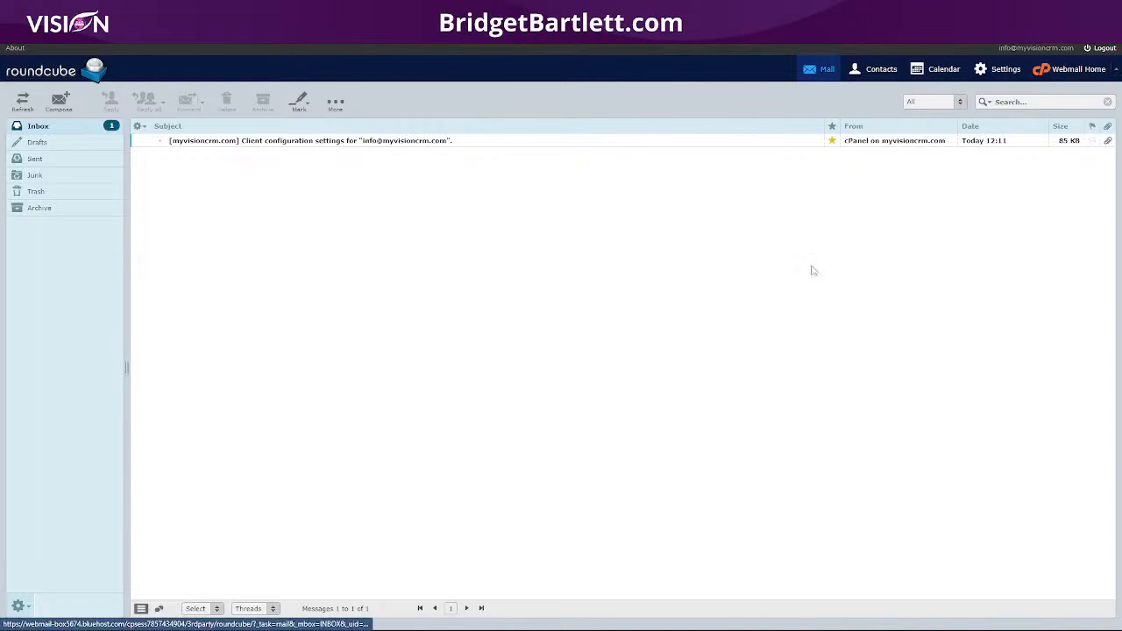
click(998, 68)
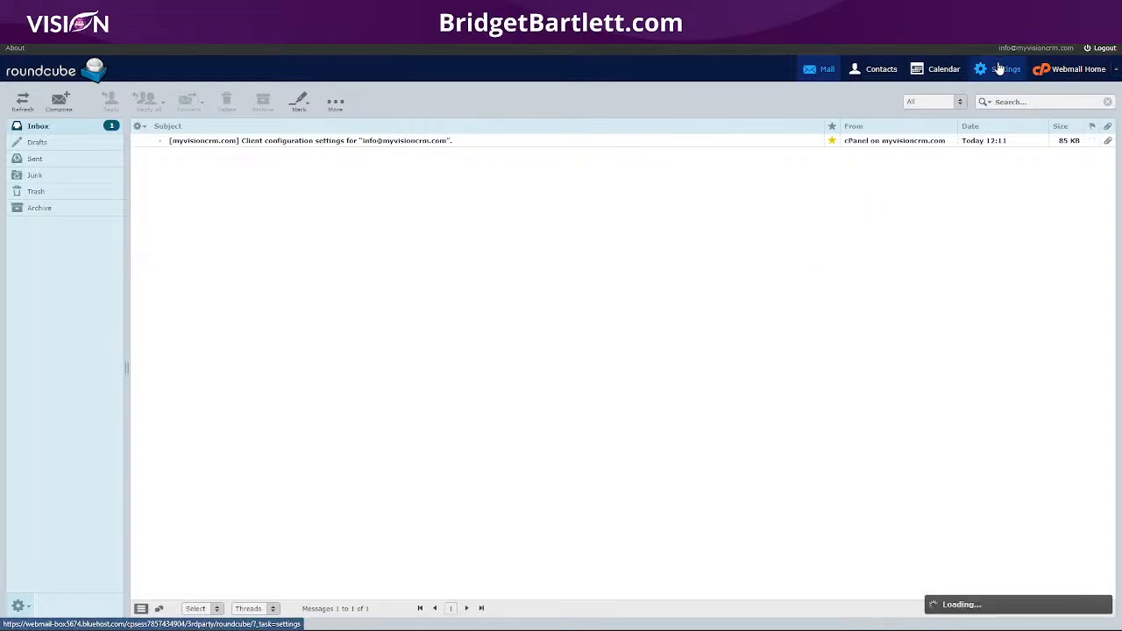
click(1075, 70)
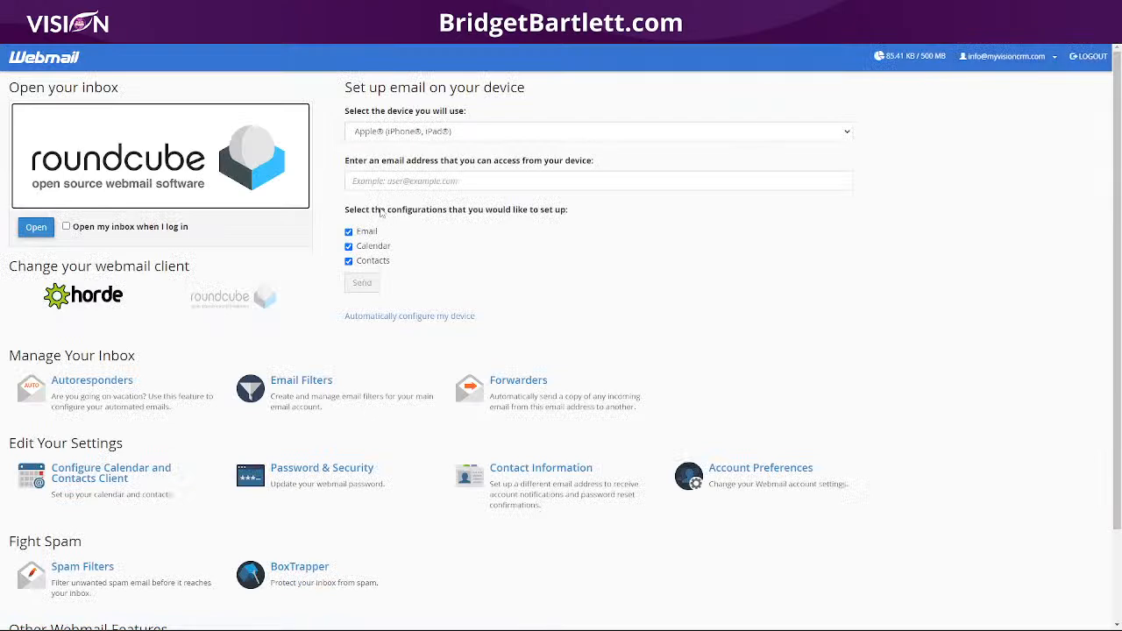
scroll(181, 452, down, 3)
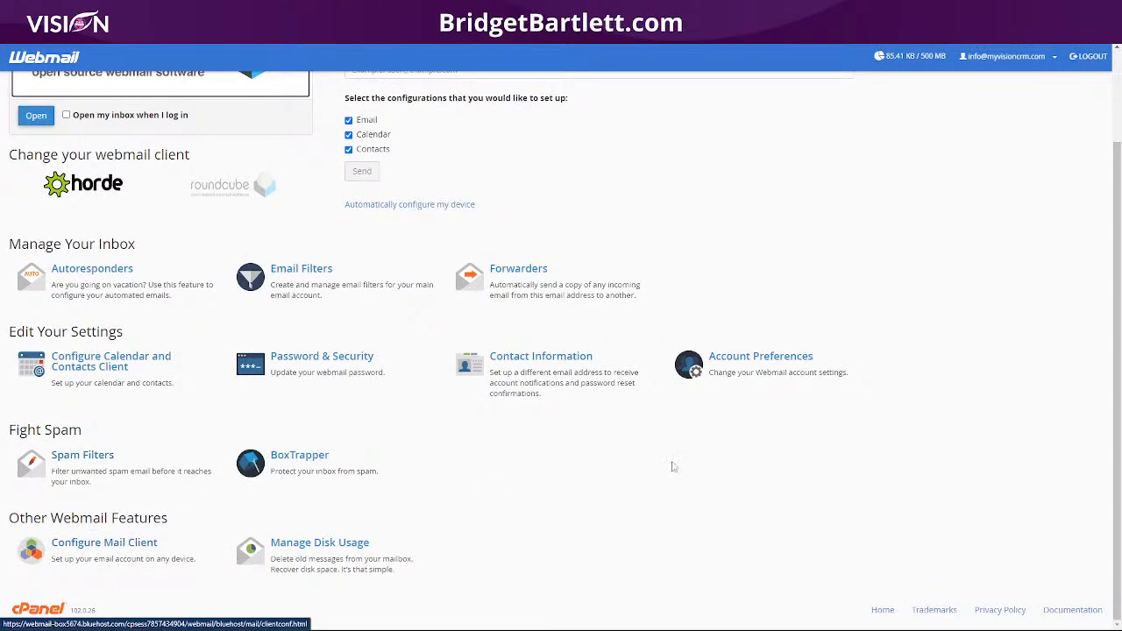
click(117, 551)
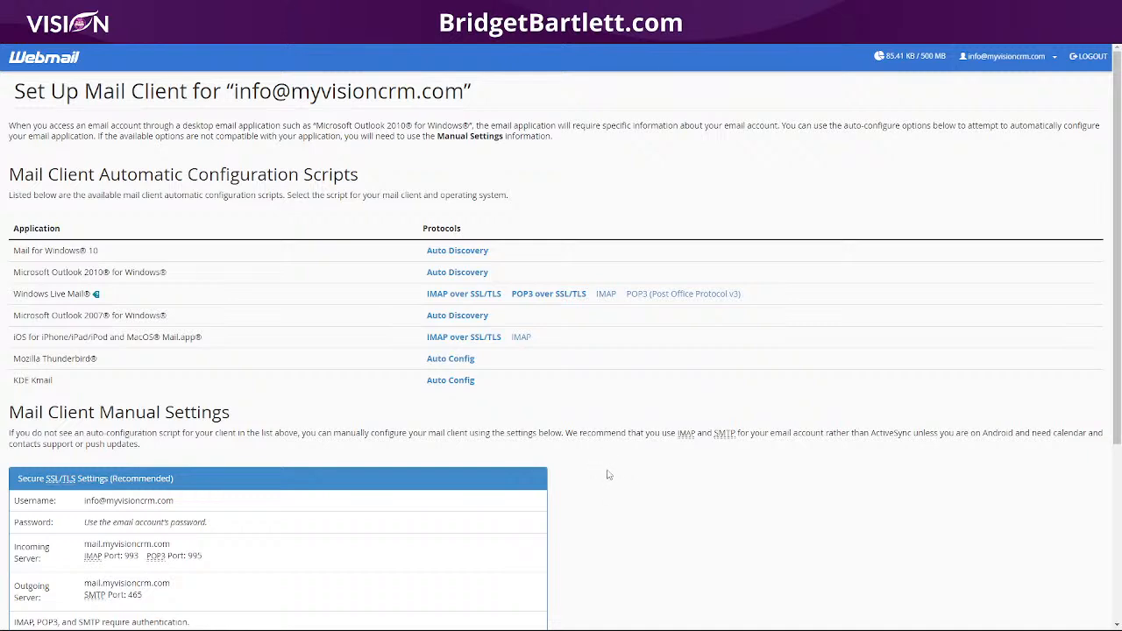
scroll(608, 474, down, 1)
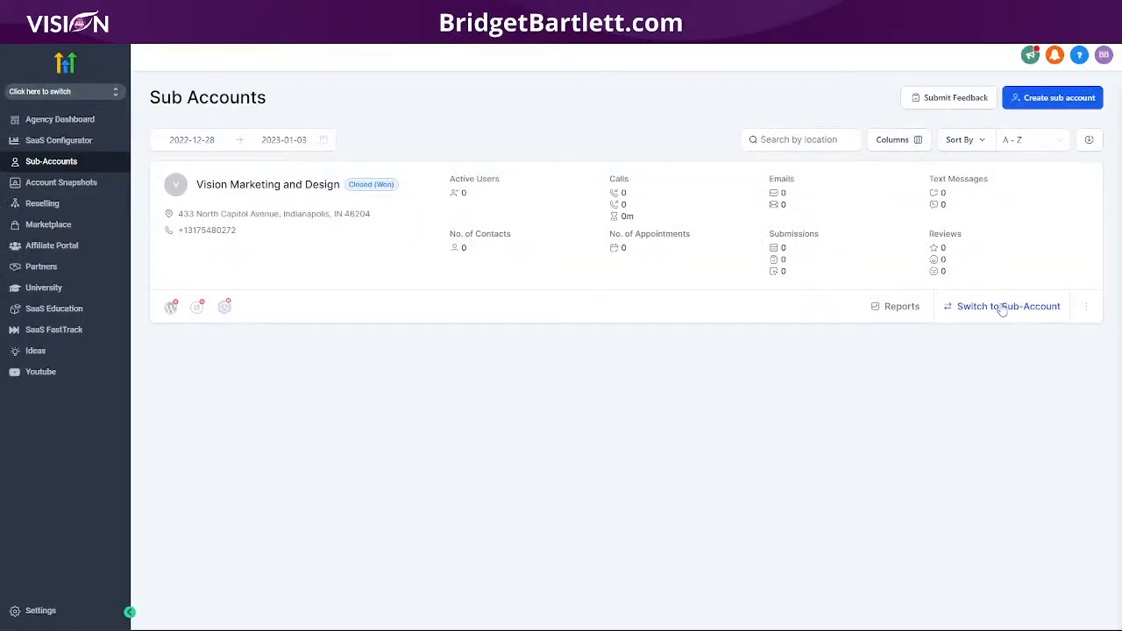
Step: Enter the Vision Marketing and Design sub-account and start a new email service with SMTP provider Other
click(1002, 308)
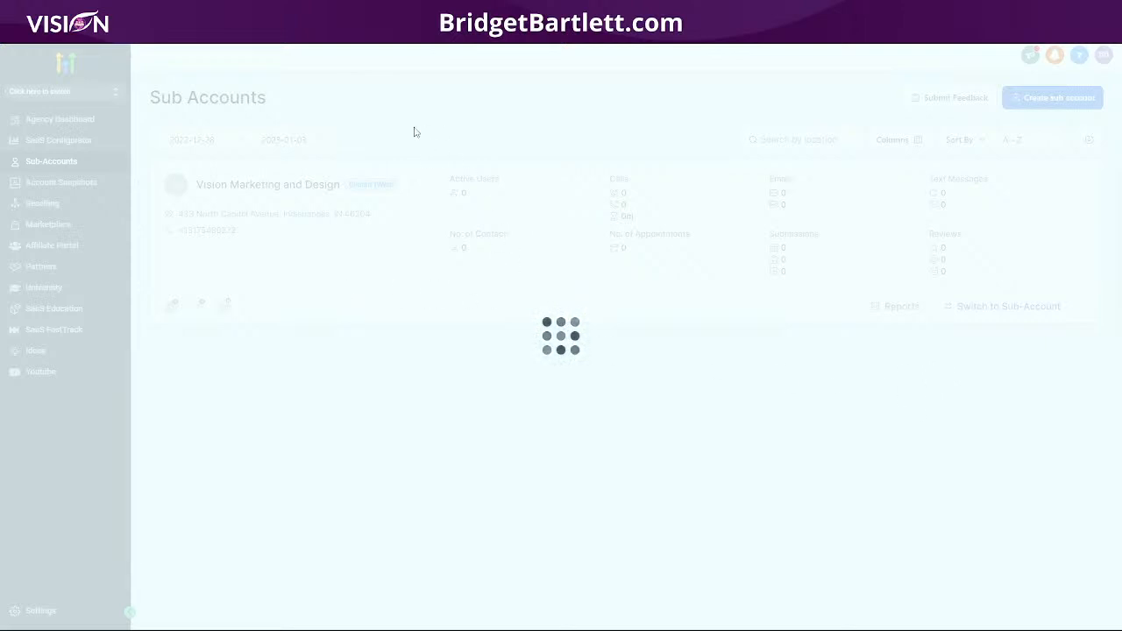
click(35, 610)
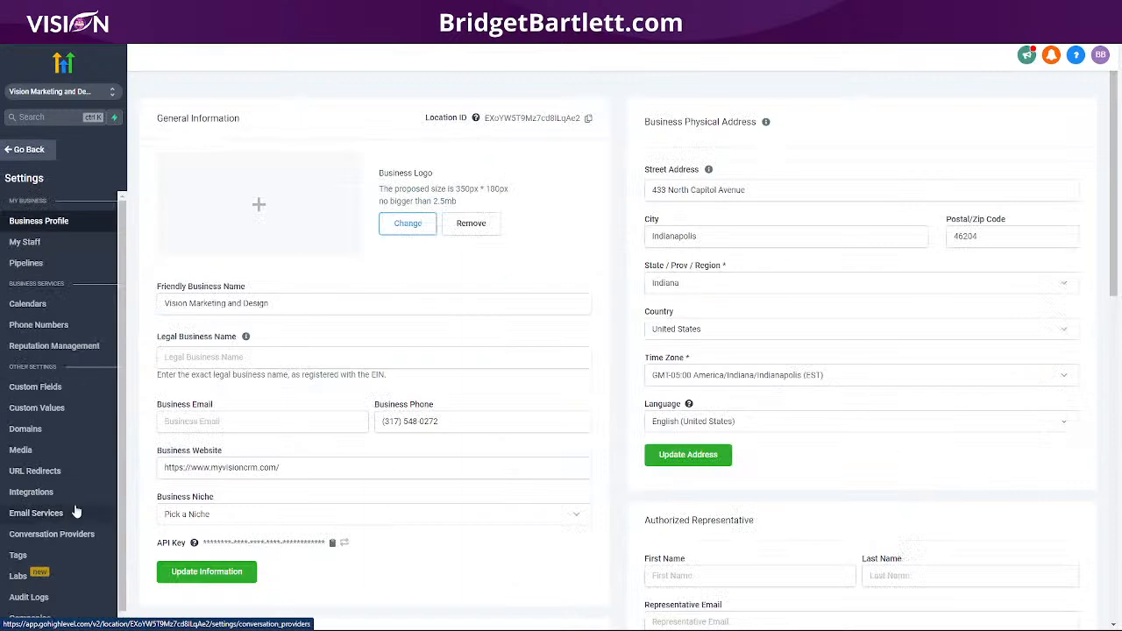
click(42, 513)
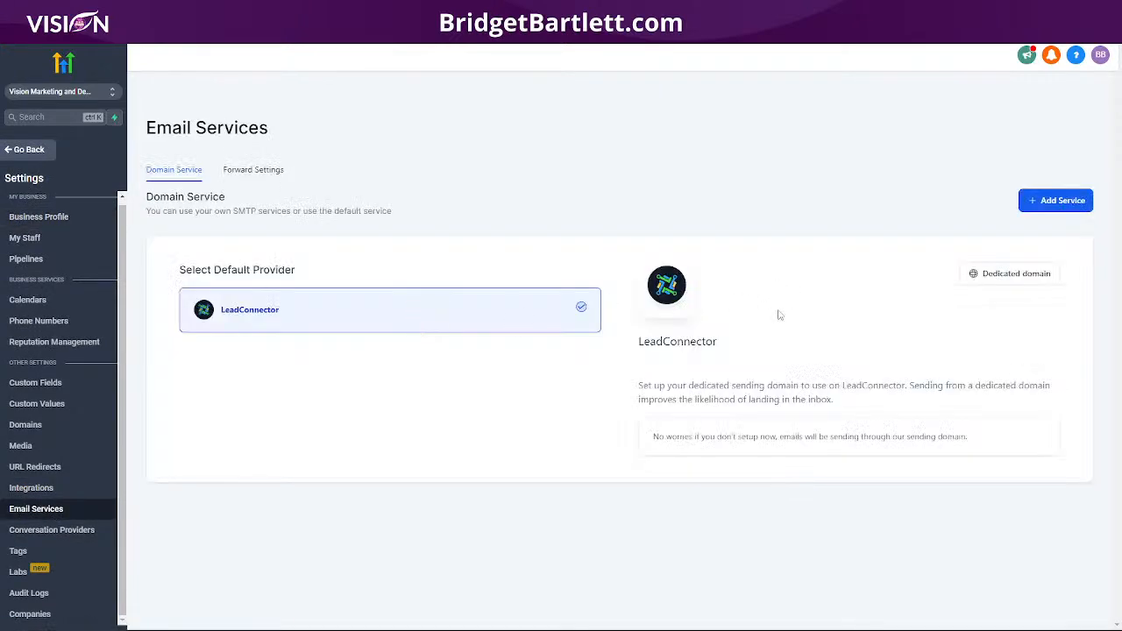
click(1052, 209)
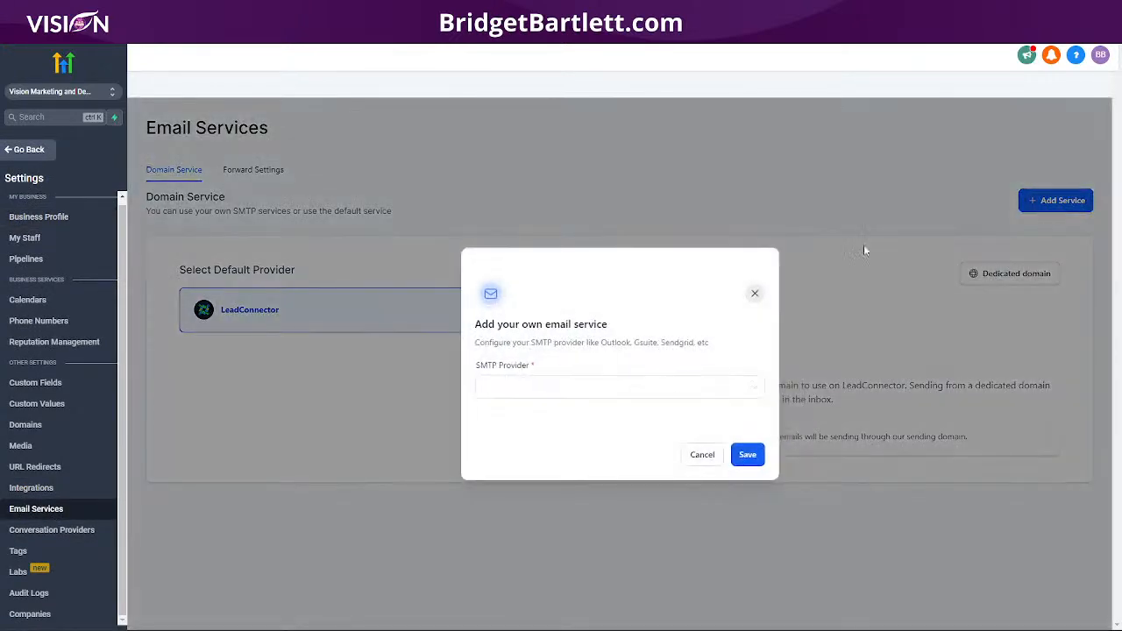
click(558, 389)
click(508, 481)
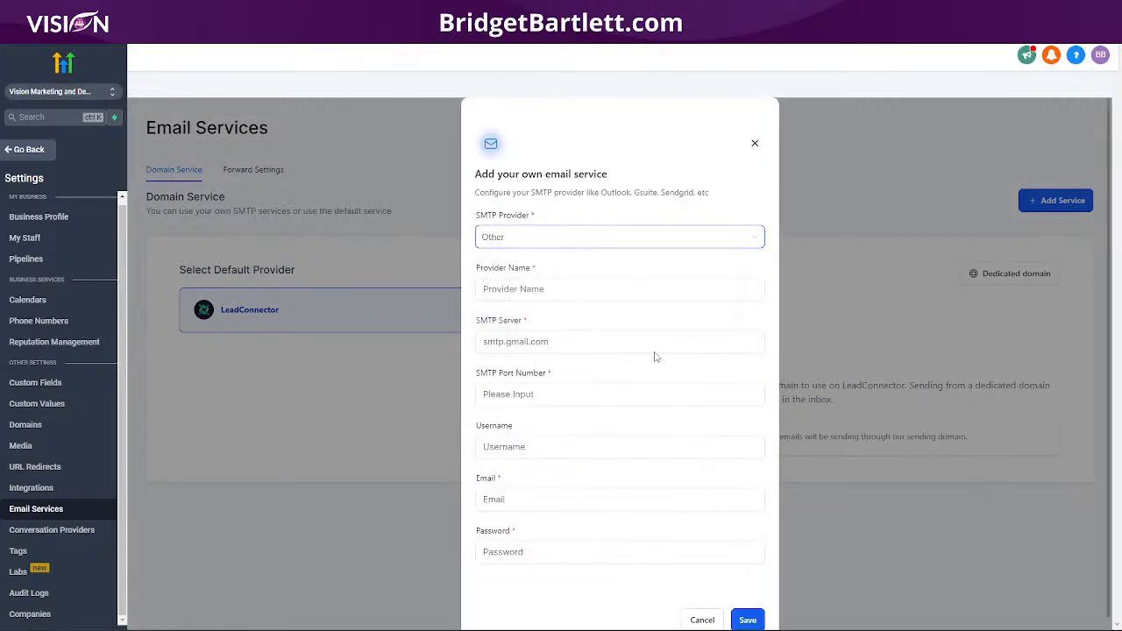
Step: Check the webmail settings, close the email-service form unsaved, and return to the agency view
click(505, 291)
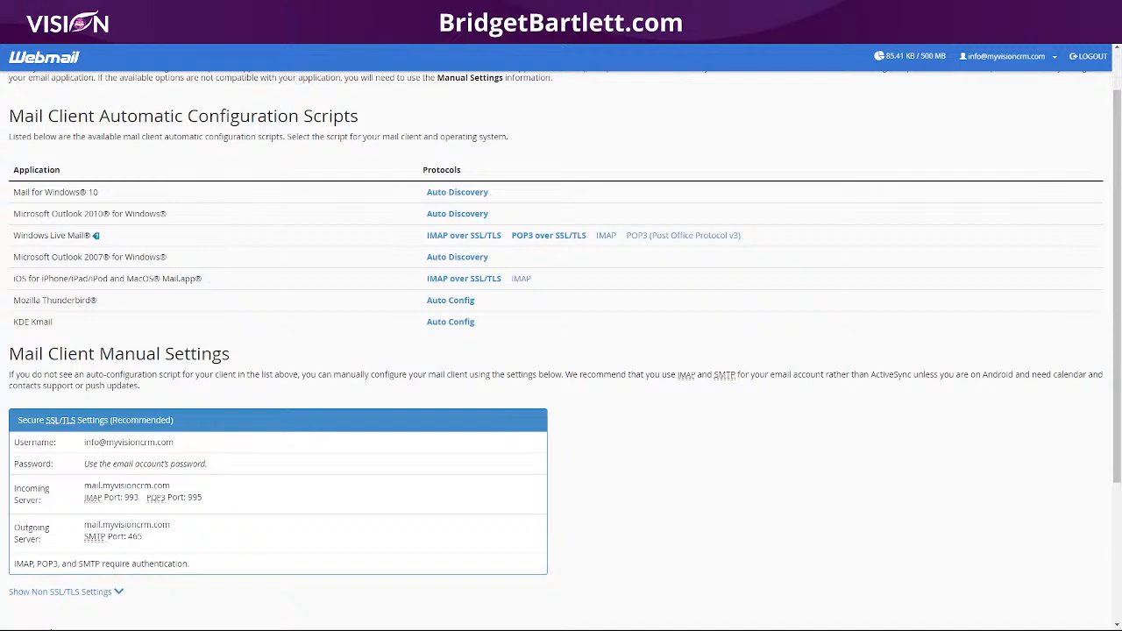
click(61, 11)
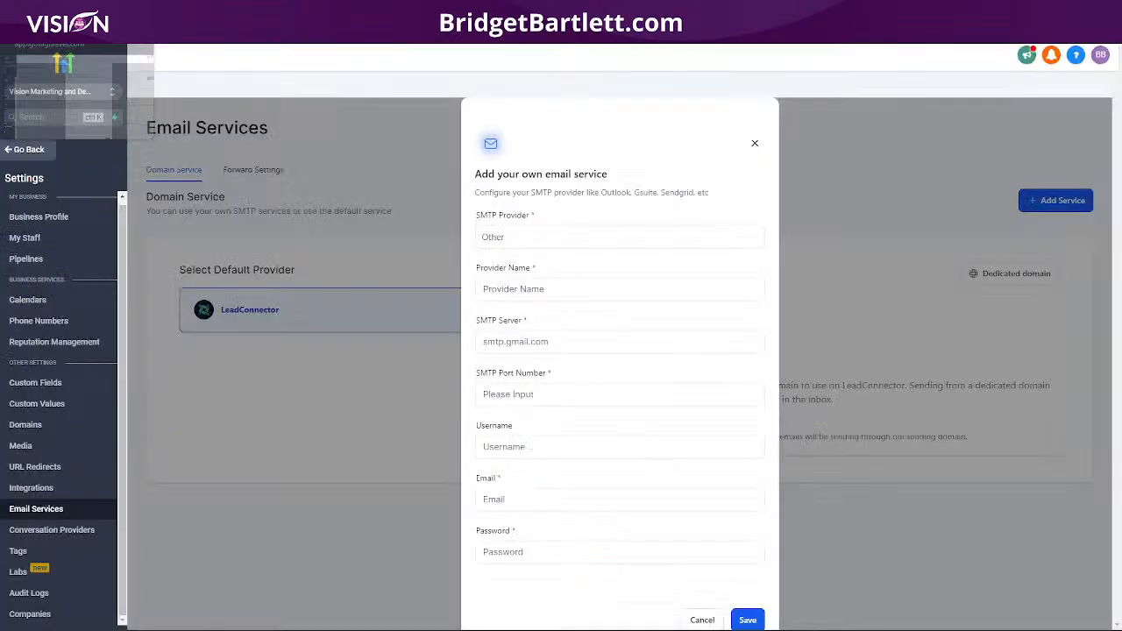
click(754, 145)
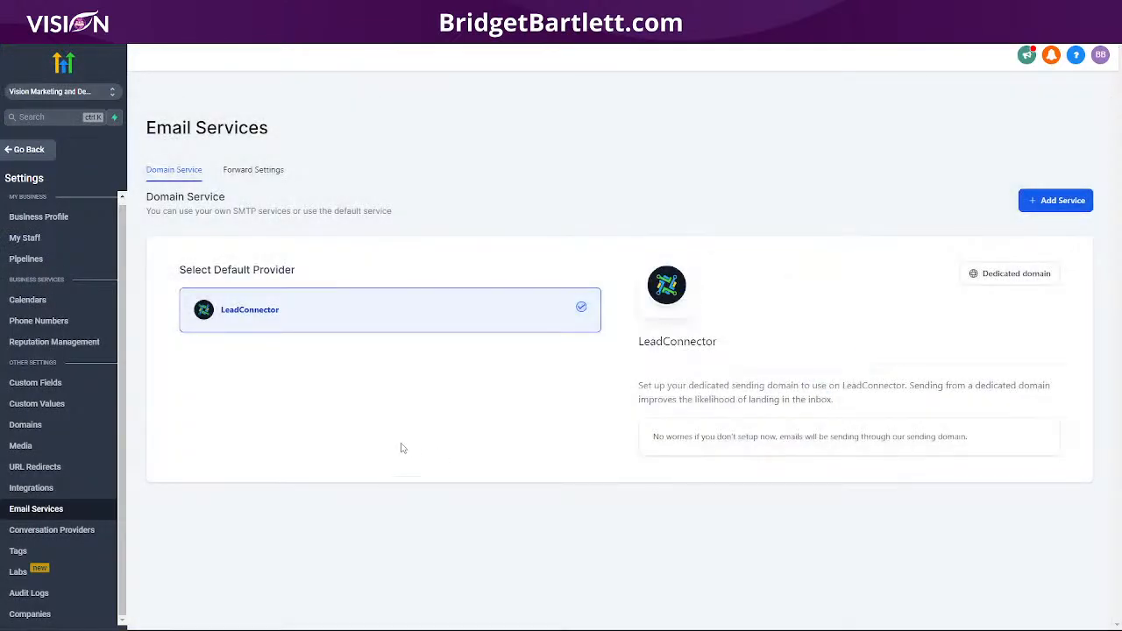
click(41, 91)
click(233, 133)
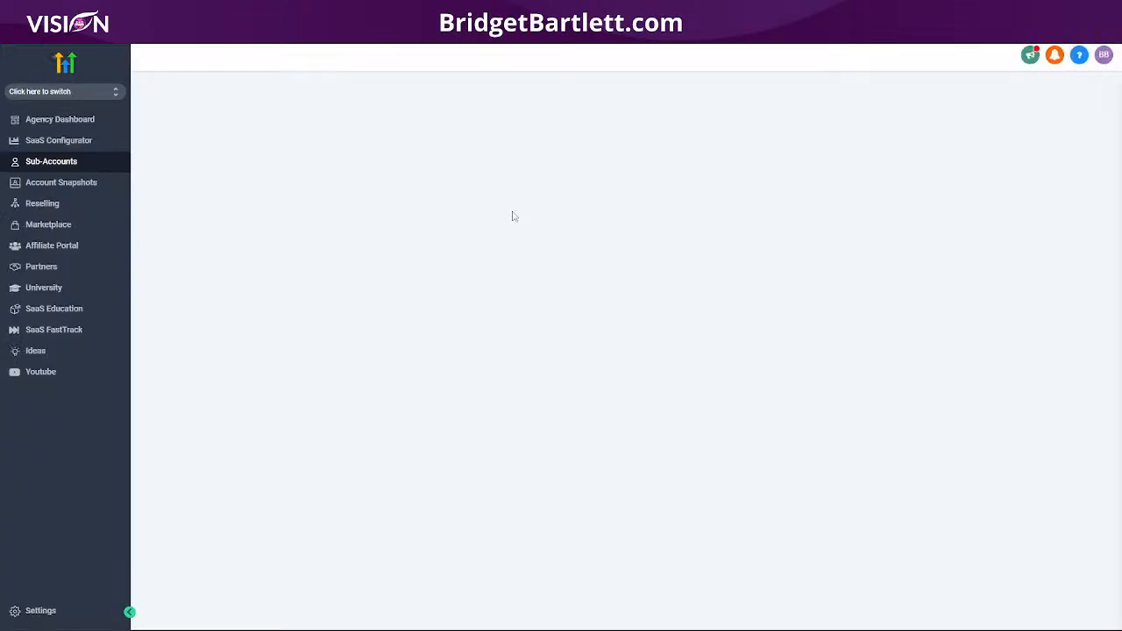
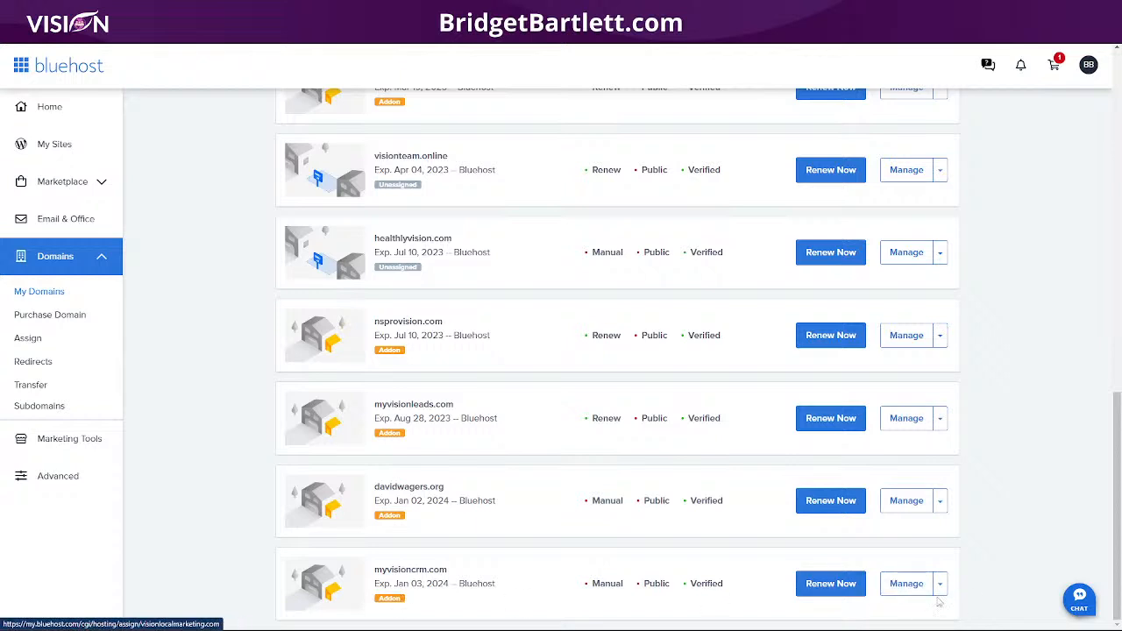
Step: Open the DNS records for myvisioncrm.com in Bluehost and scroll down to the CNAME entries
click(909, 584)
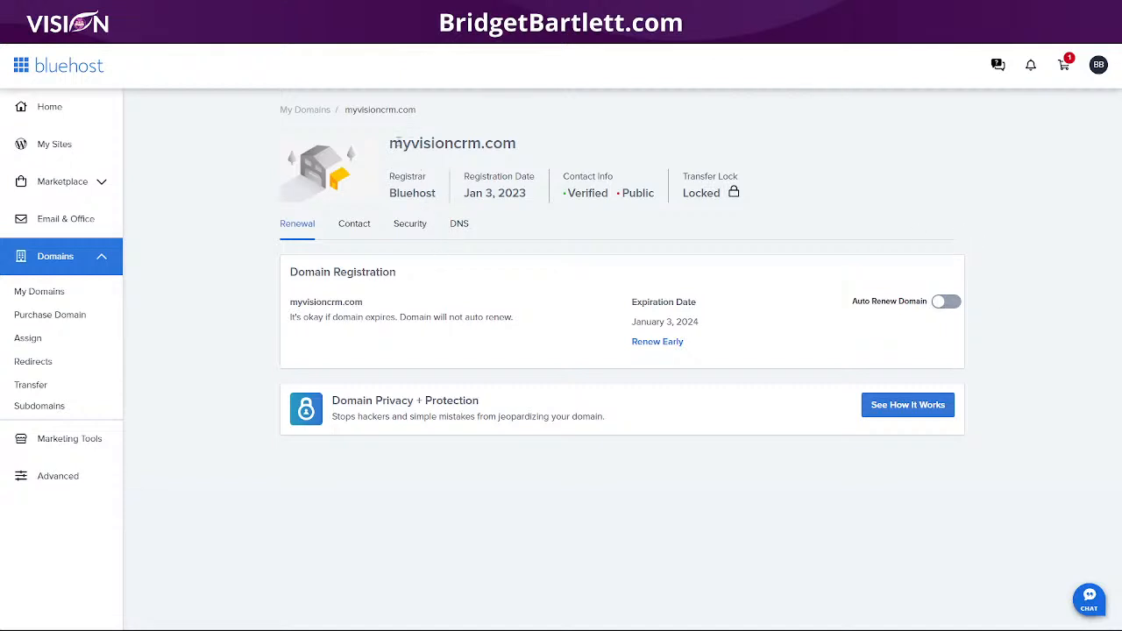
click(459, 226)
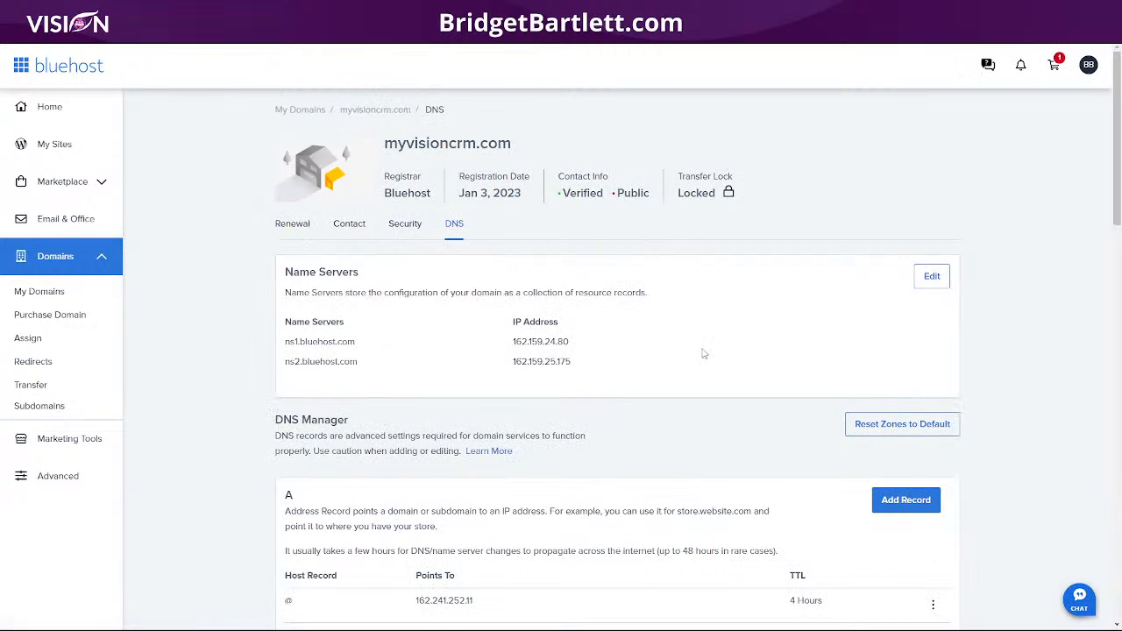
scroll(672, 359, down, 2)
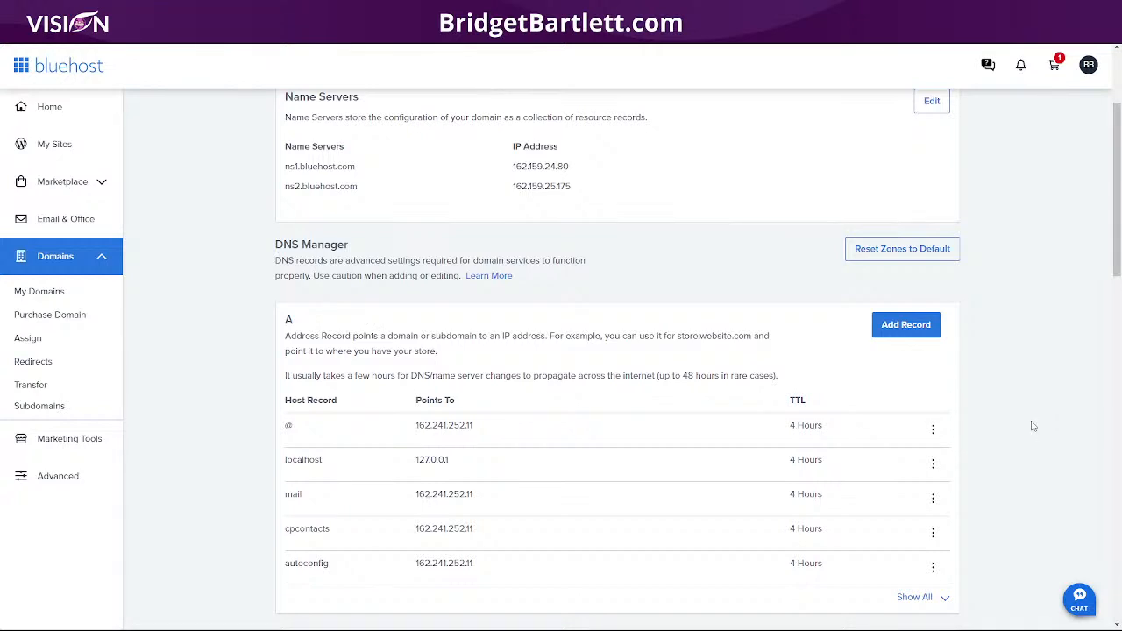
scroll(1034, 428, down, 1)
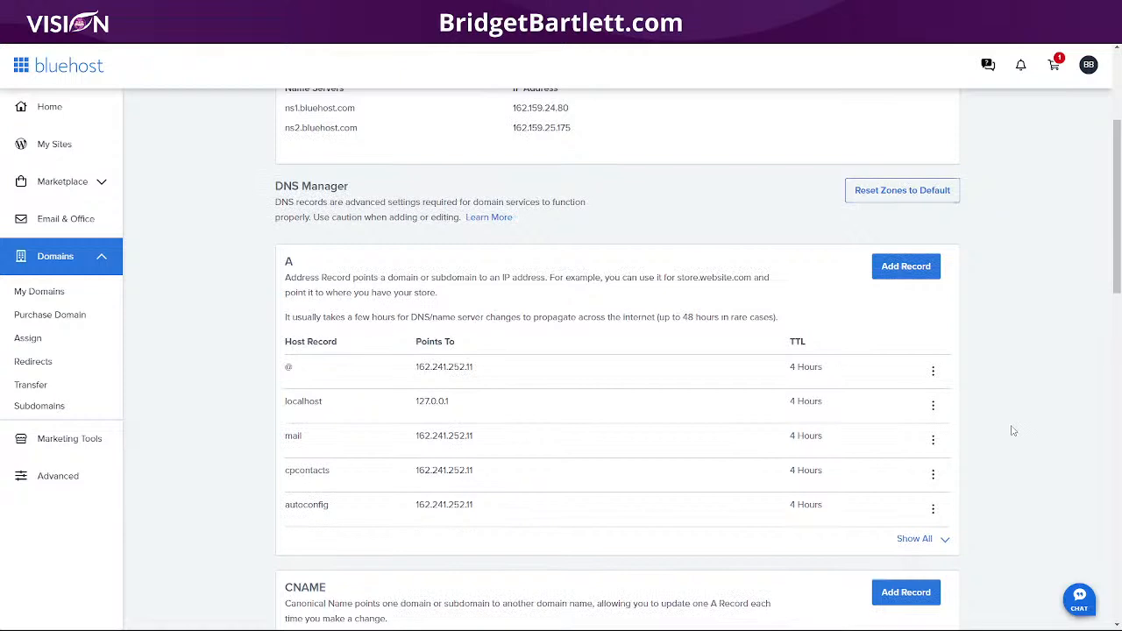
scroll(1010, 429, down, 1)
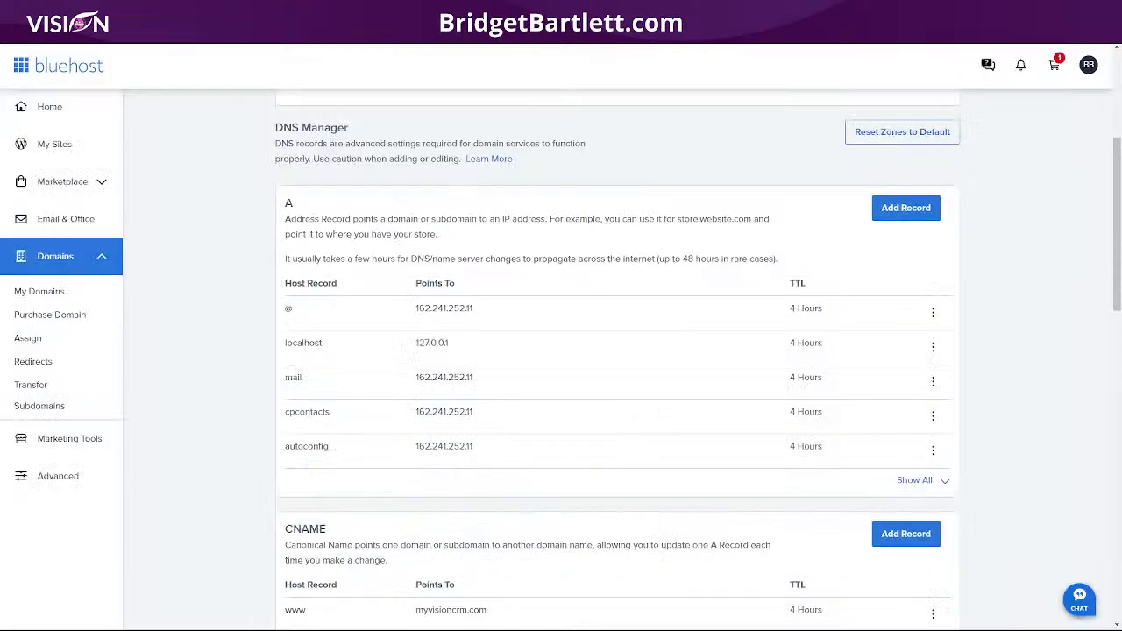
scroll(644, 456, down, 4)
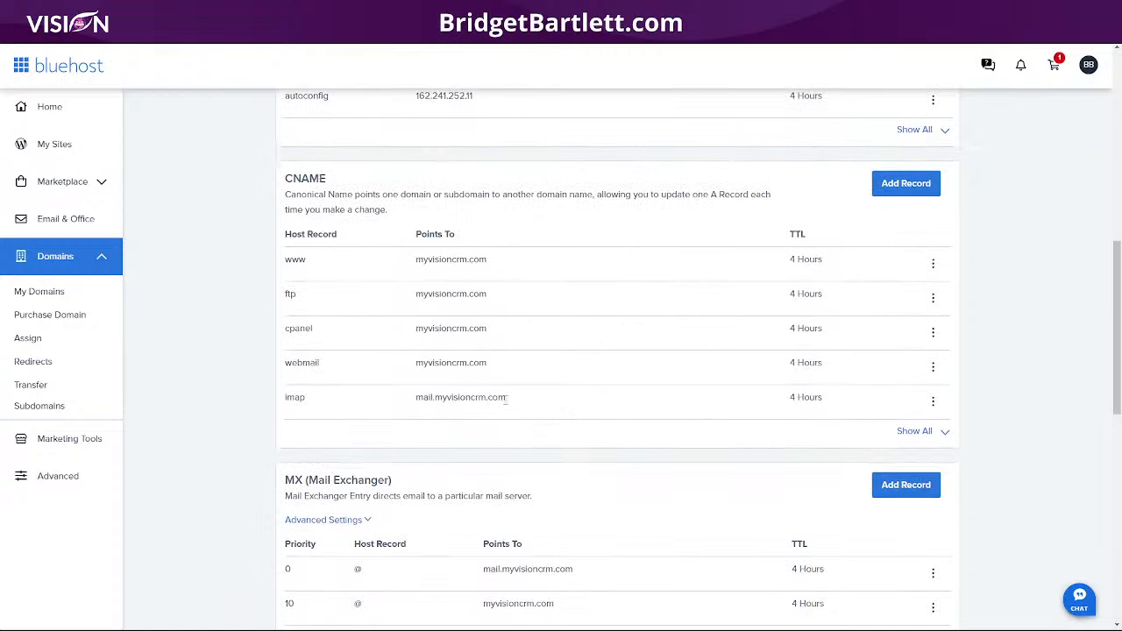
Step: Save a Bluehost CNAME with host 'app' targeting app.msgsndr.com and a 4 Hours TTL
click(906, 184)
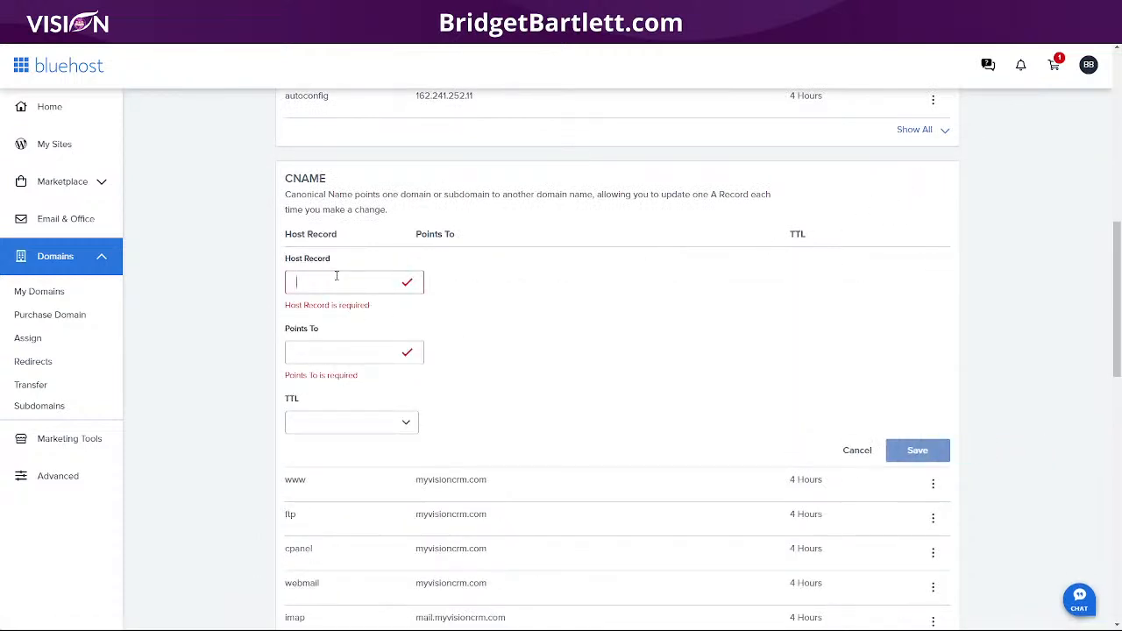
text(app)
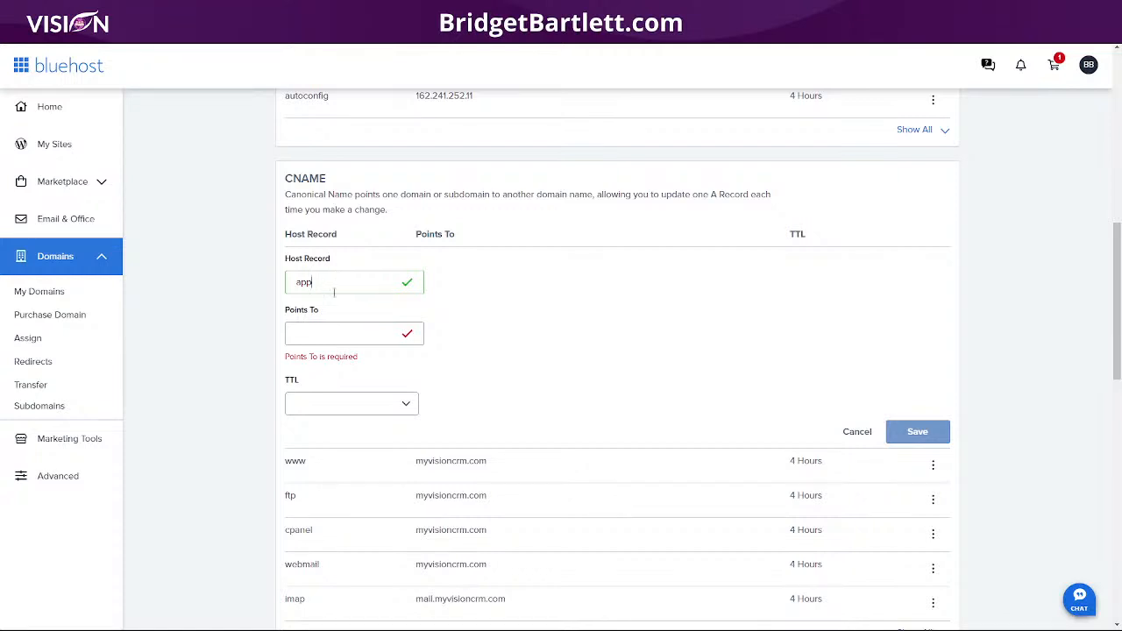
click(327, 332)
text(app.msgsndr.com)
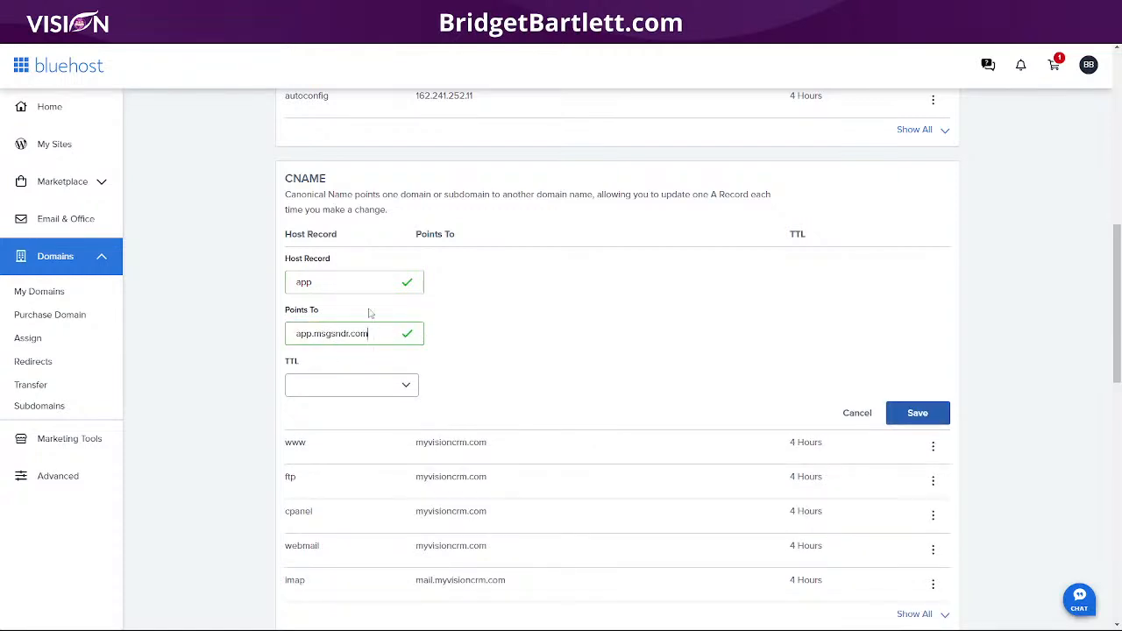
click(323, 393)
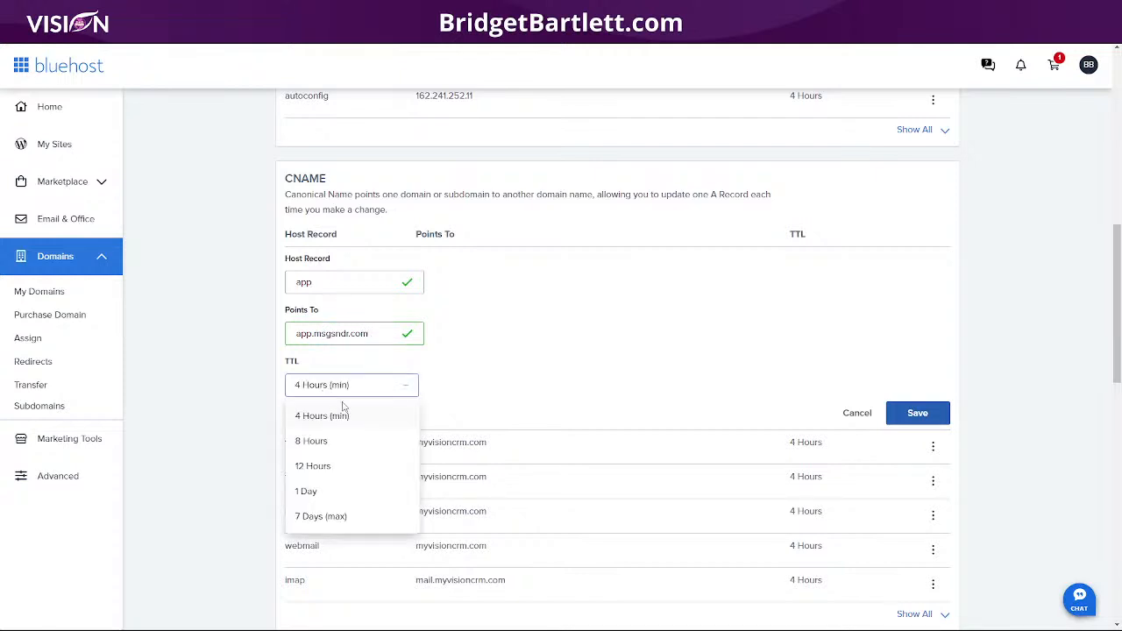
click(339, 417)
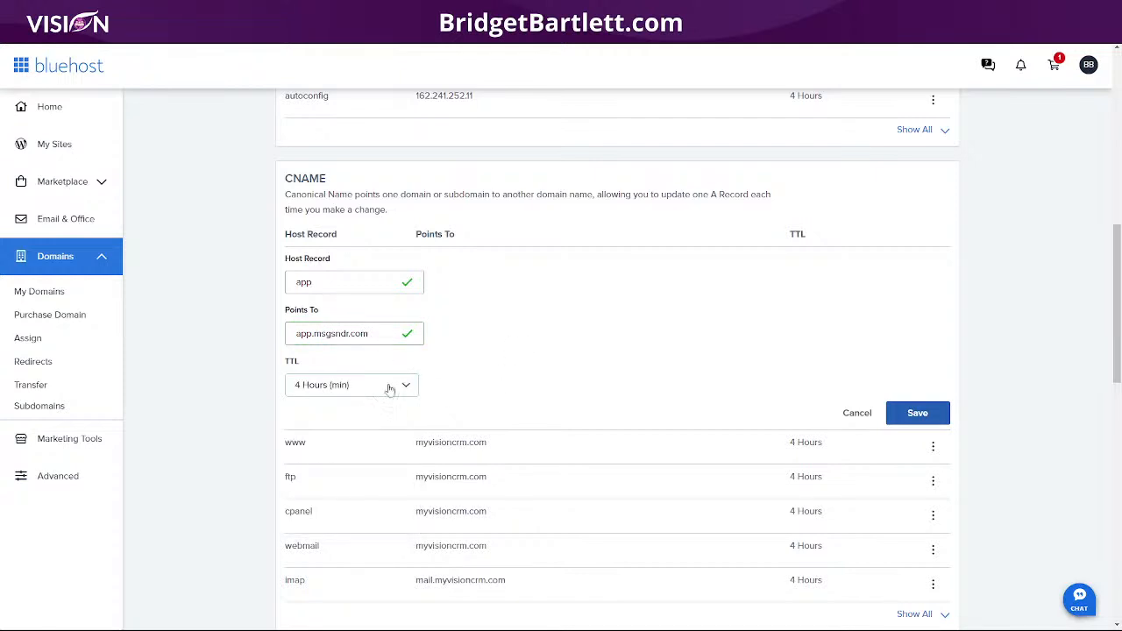
click(931, 418)
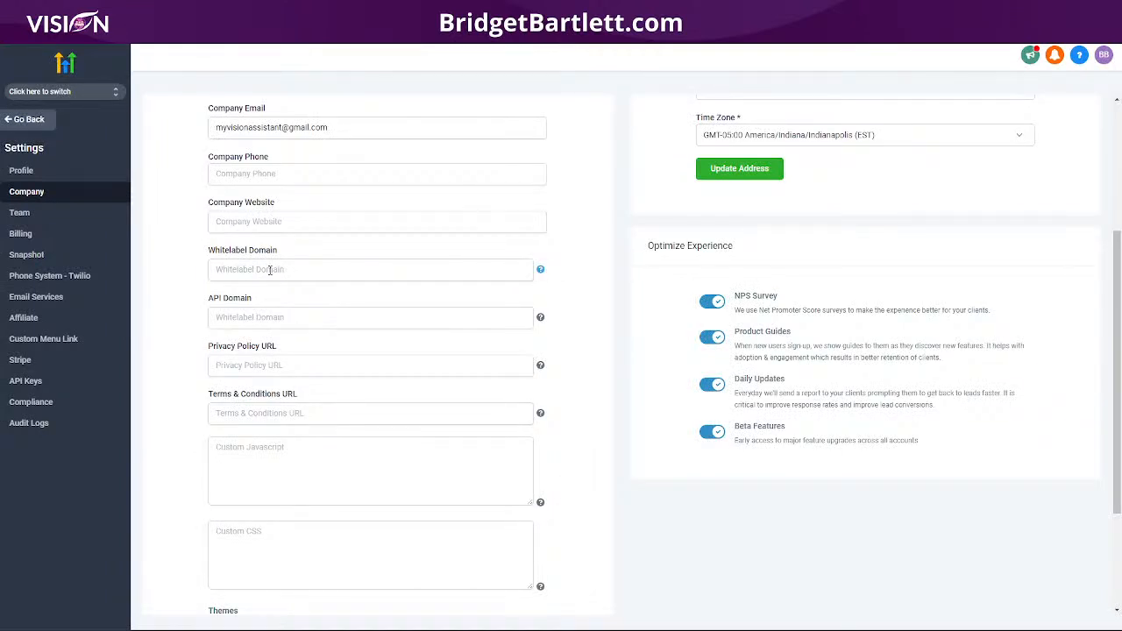
click(271, 270)
text(httpos)
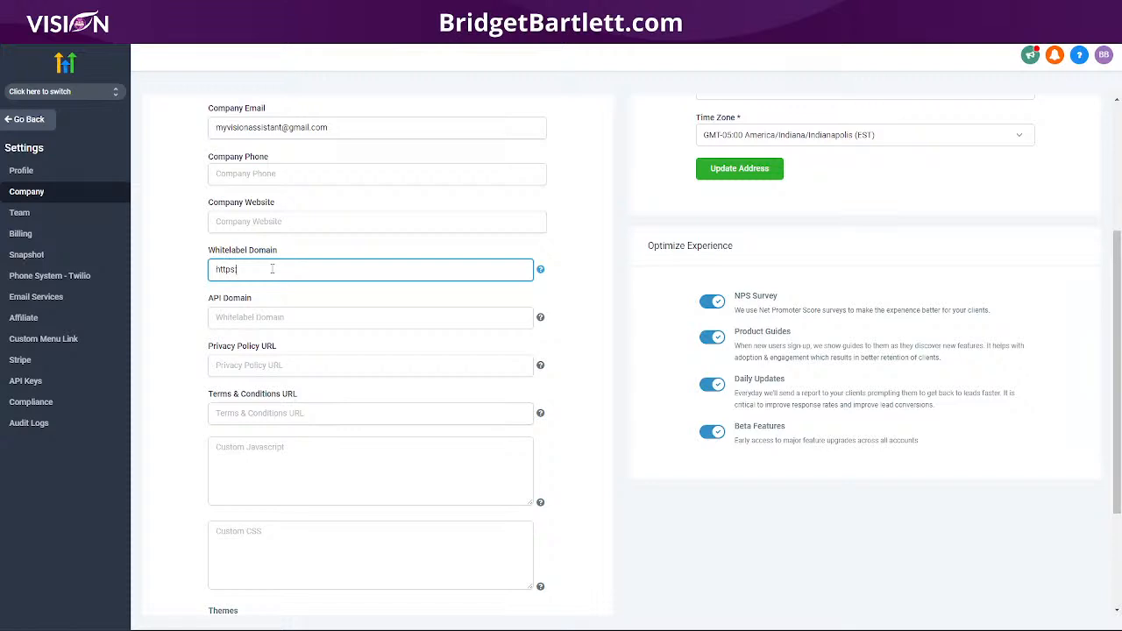
text(://app.myvisioncrm.com)
click(273, 304)
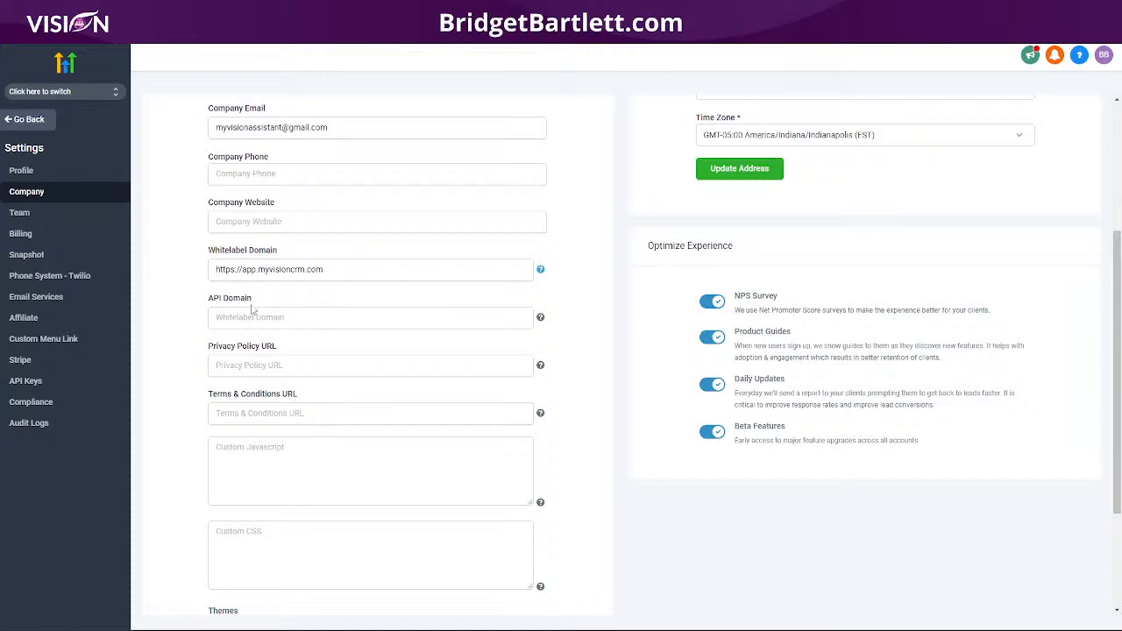
drag(255, 301, 207, 303)
Step: Copy the link.msgsndr.com CNAME target shown in the API Domain help tip
click(541, 318)
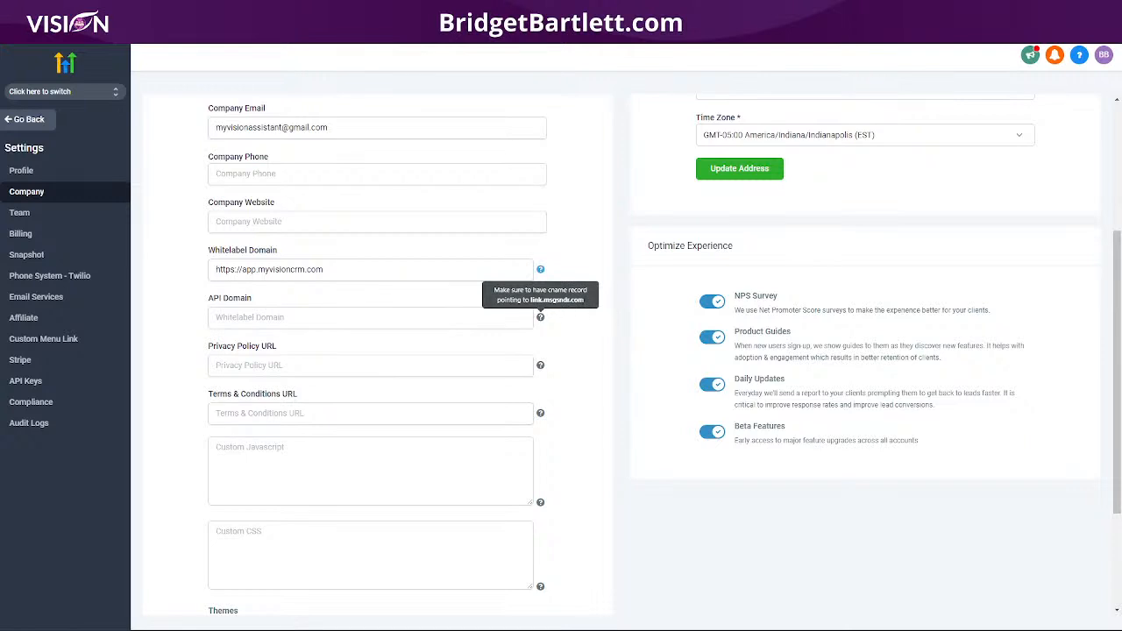
drag(586, 303, 535, 306)
key(ctrl+c)
click(359, 10)
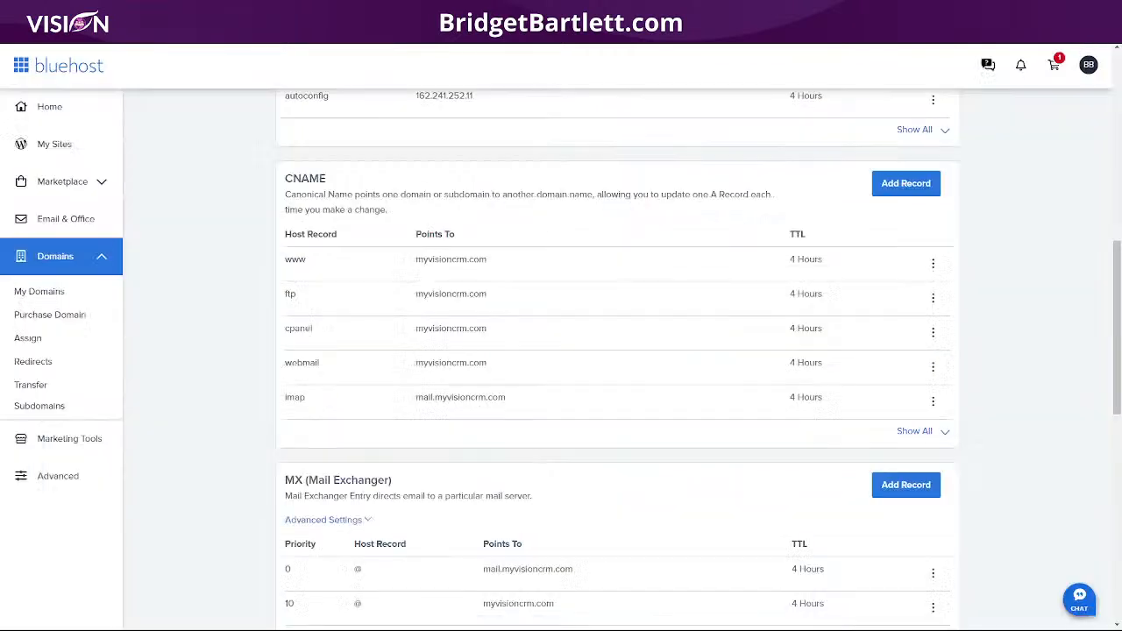
Step: Save a Bluehost CNAME with host 'link' targeting the pasted link.msgsndr.com and a 4 Hours TTL
click(905, 185)
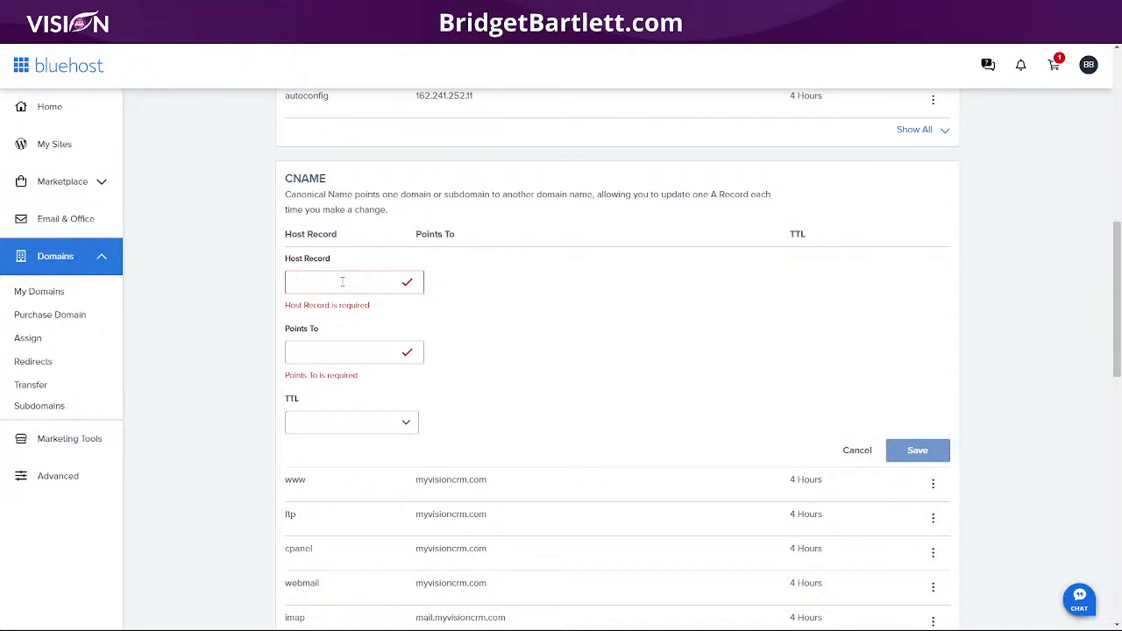
text(link)
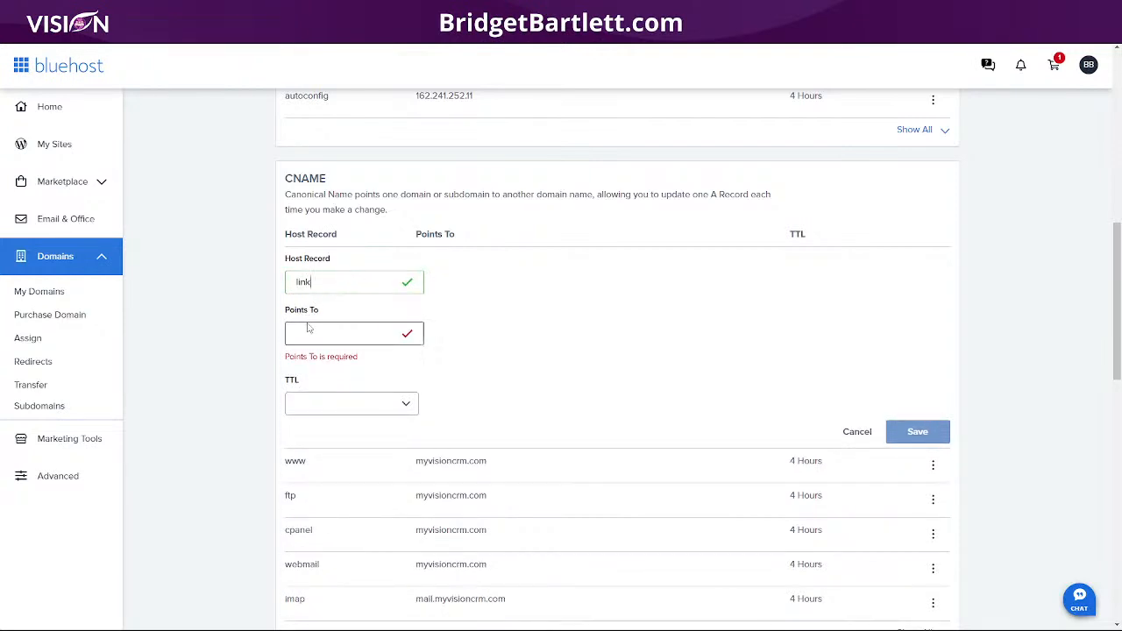
key(ctrl+v)
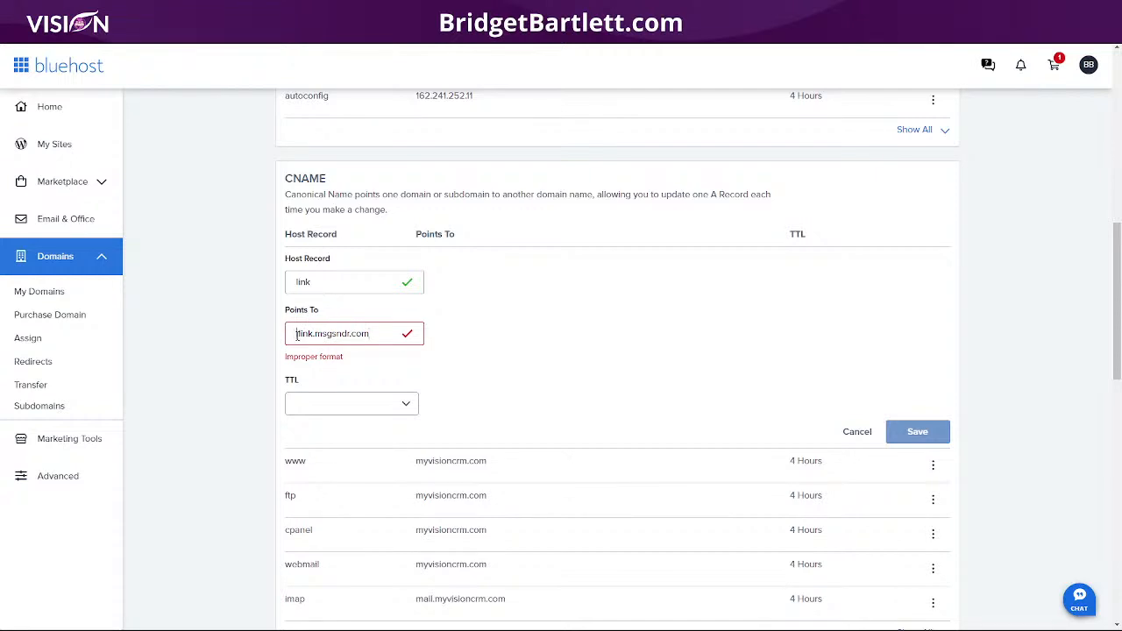
key(BackSpace)
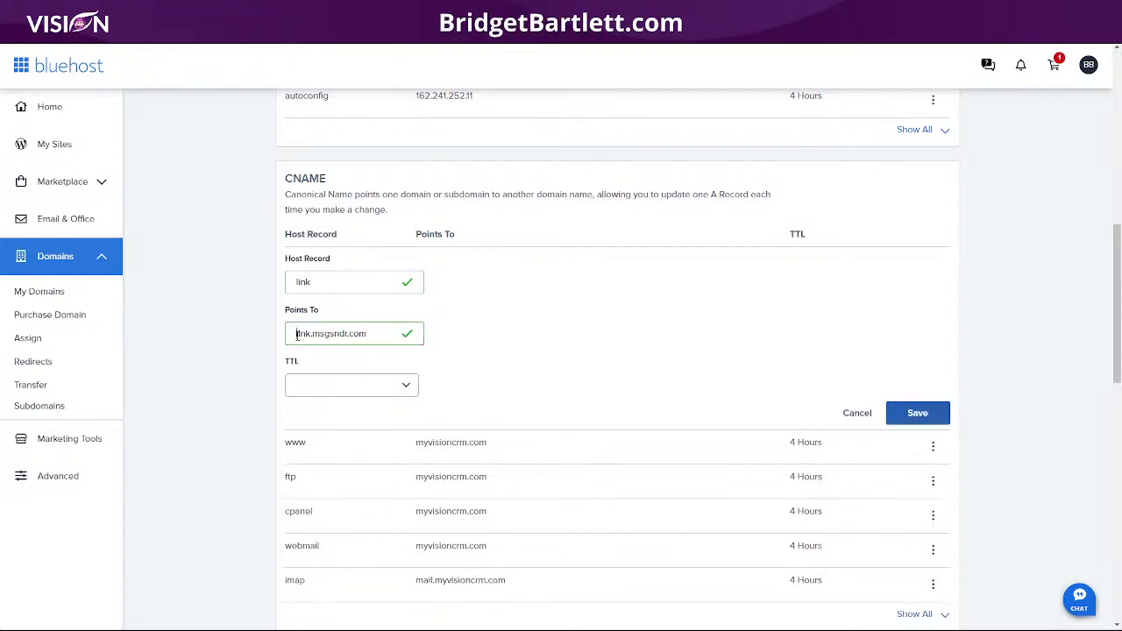
click(324, 391)
click(324, 416)
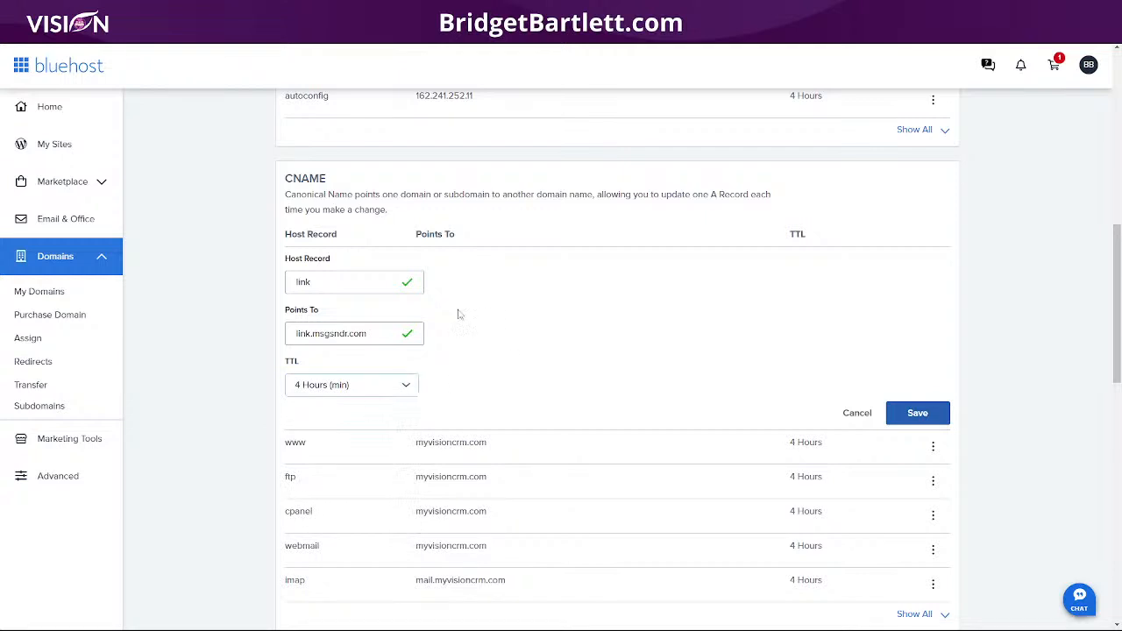
click(921, 416)
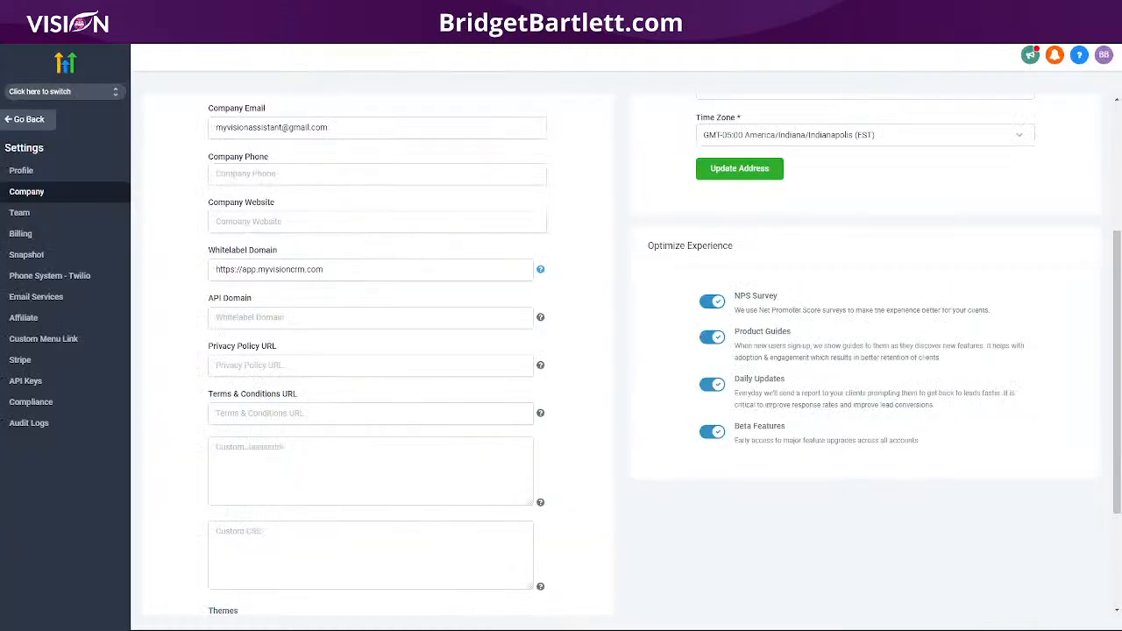
click(267, 319)
text(https://link.)
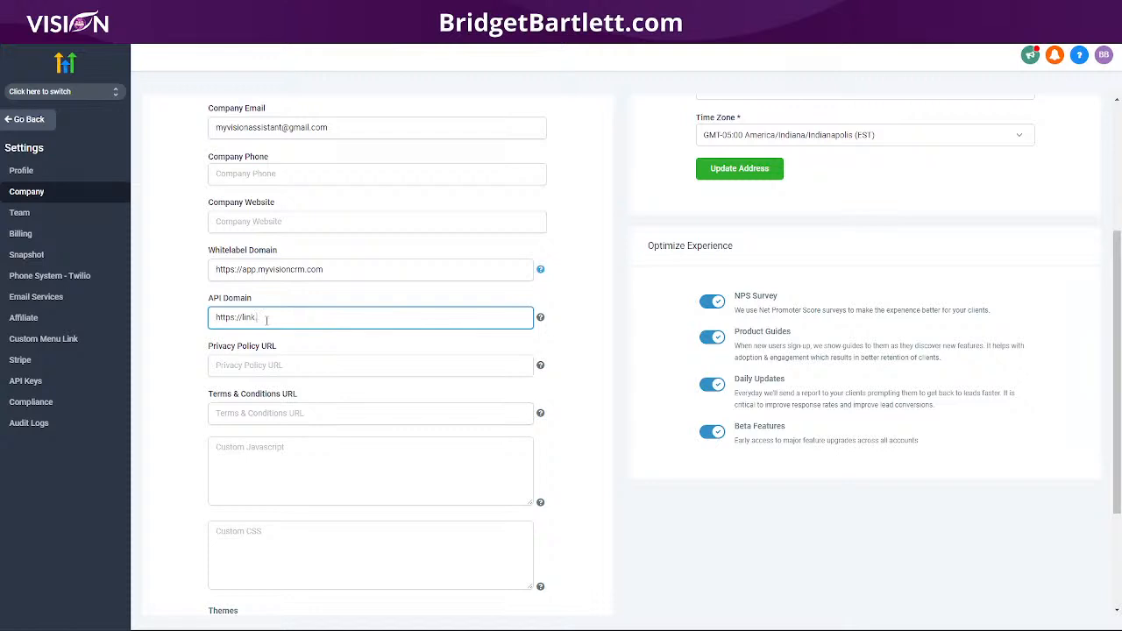
text(myvisioncrm.com)
scroll(369, 414, down, 3)
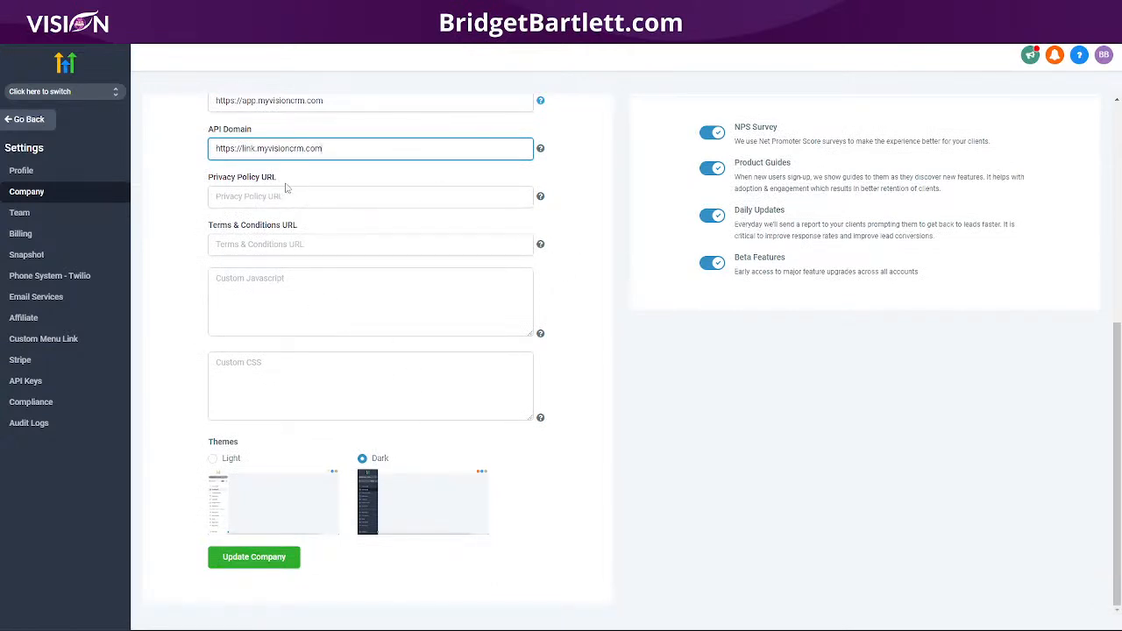
click(253, 557)
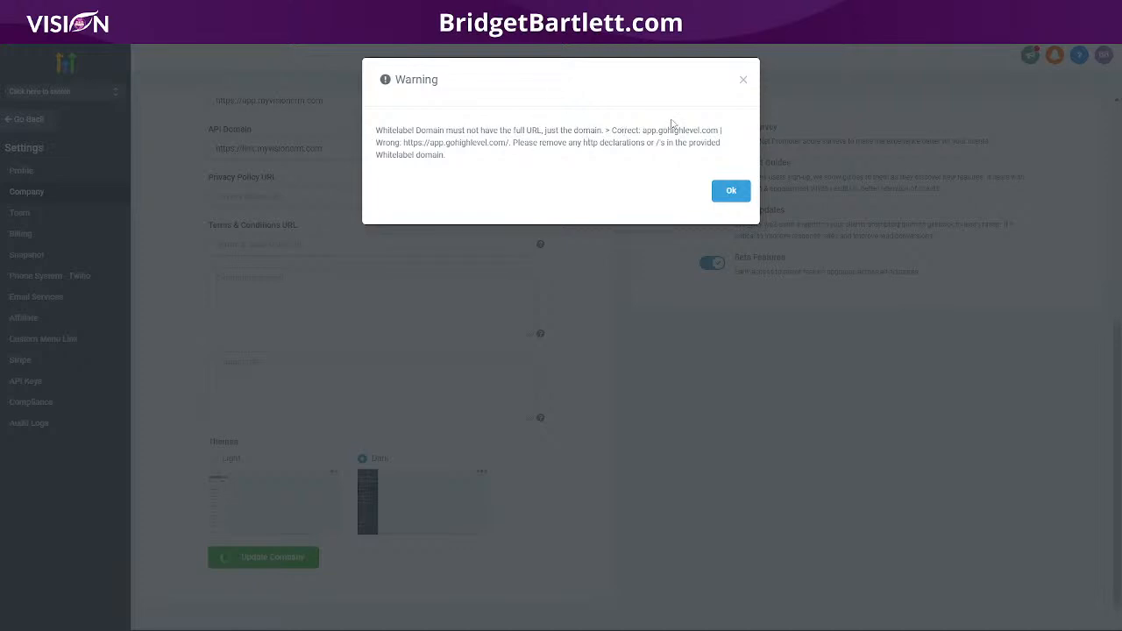
click(732, 190)
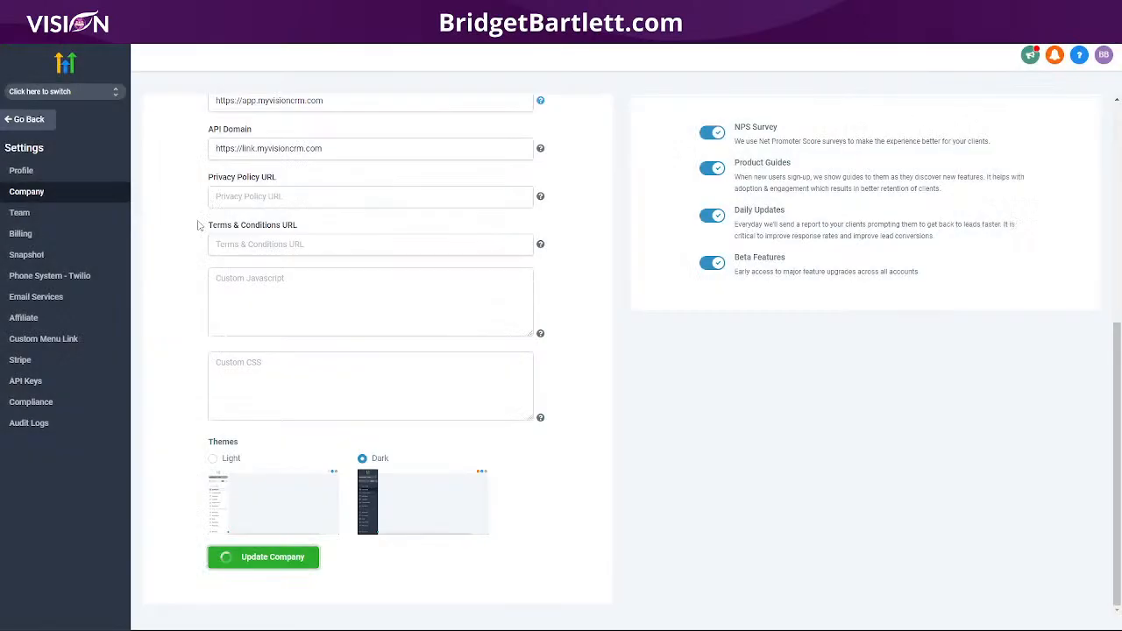
click(241, 209)
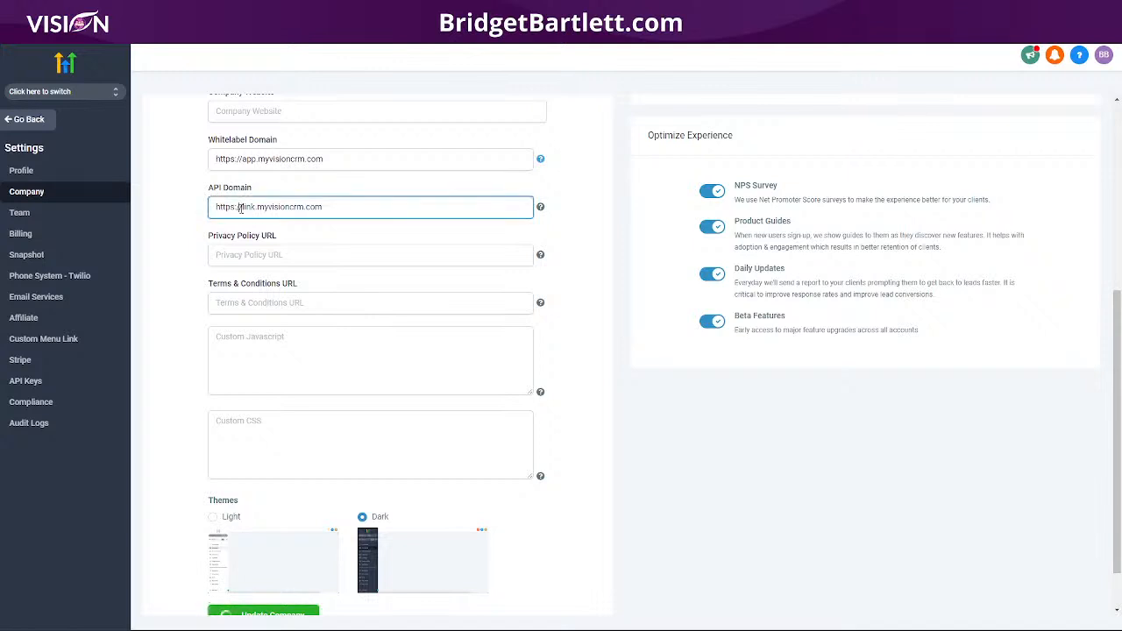
key(BackSpace)
key(BackSpace)
key(BackSpace)
key(BackSpace)
key(BackSpace)
key(BackSpace)
key(BackSpace)
key(BackSpace)
click(242, 159)
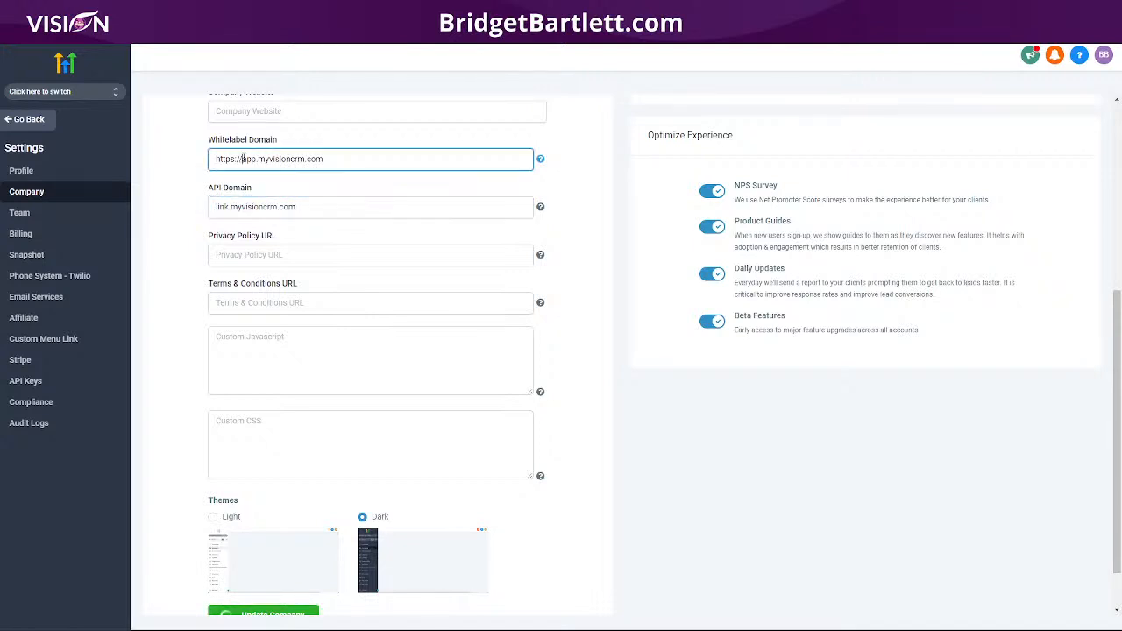
key(BackSpace)
key(BackSpace)
key(BackSpace)
key(BackSpace)
key(BackSpace)
key(BackSpace)
key(BackSpace)
key(BackSpace)
scroll(228, 350, down, 1)
click(265, 560)
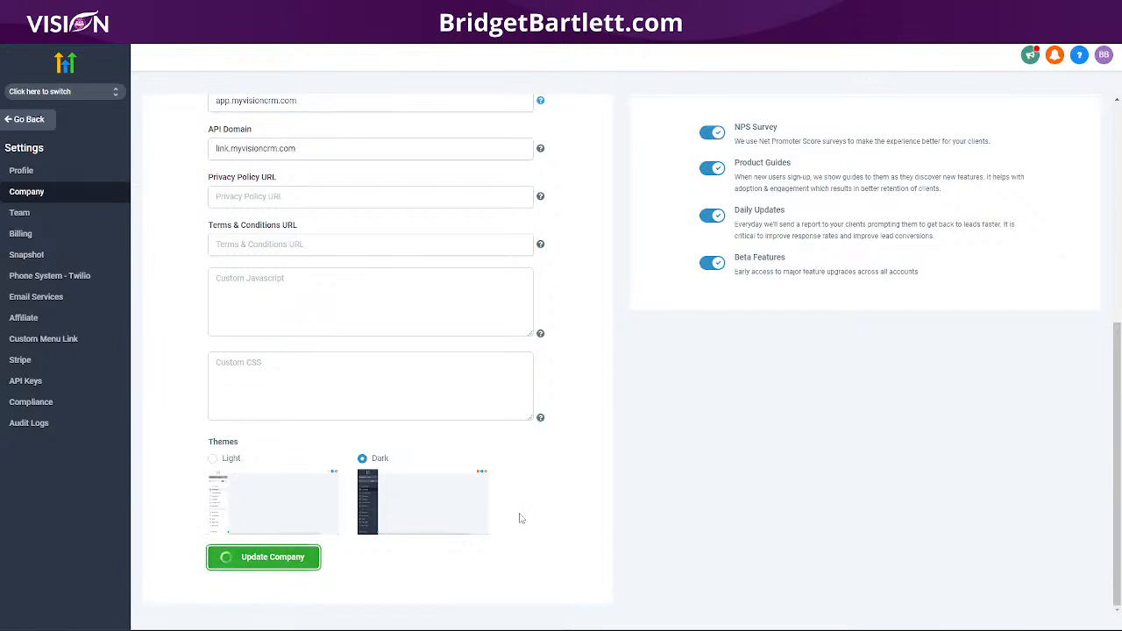
click(223, 561)
scroll(184, 325, up, 4)
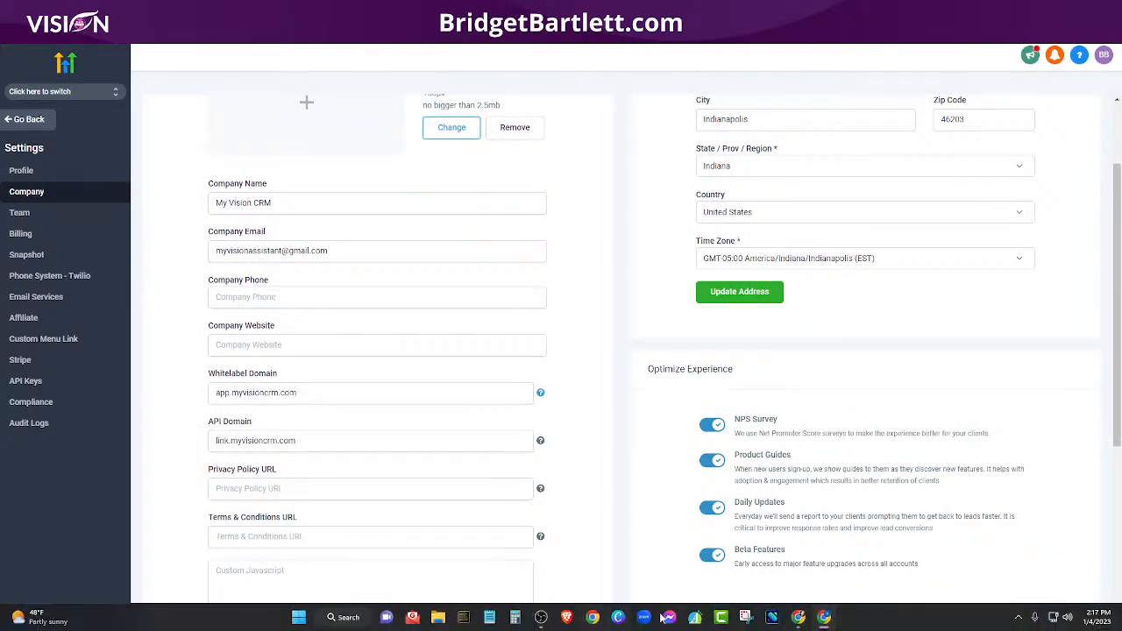
click(801, 622)
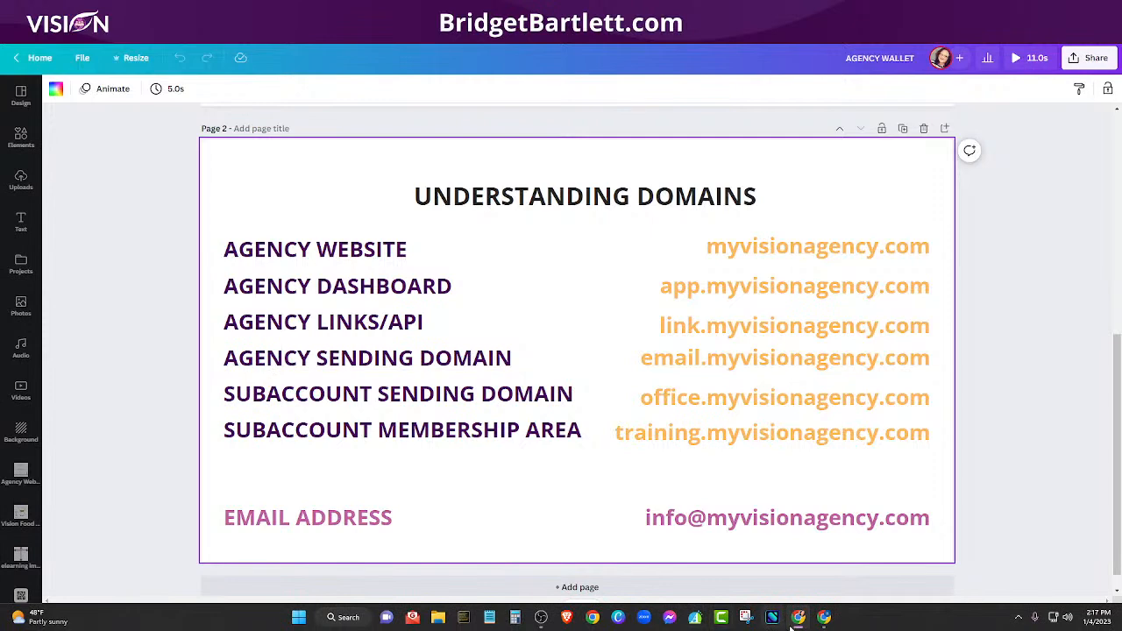
click(795, 618)
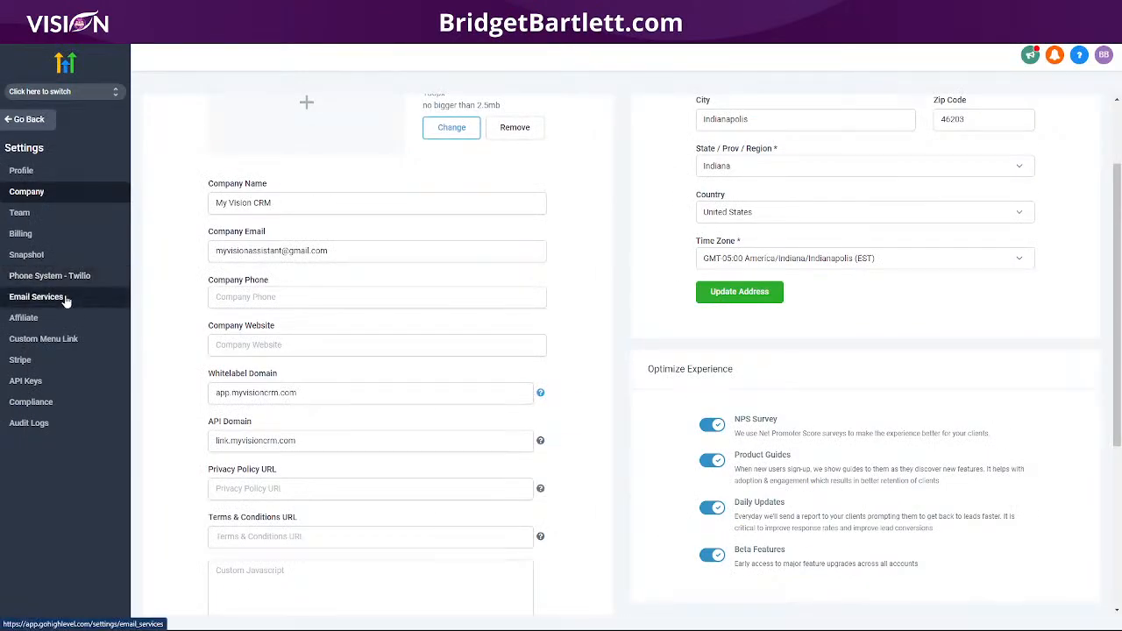
Step: Open Email Services, view the Add Service SMTP provider list, then close the dialog unsaved
click(36, 297)
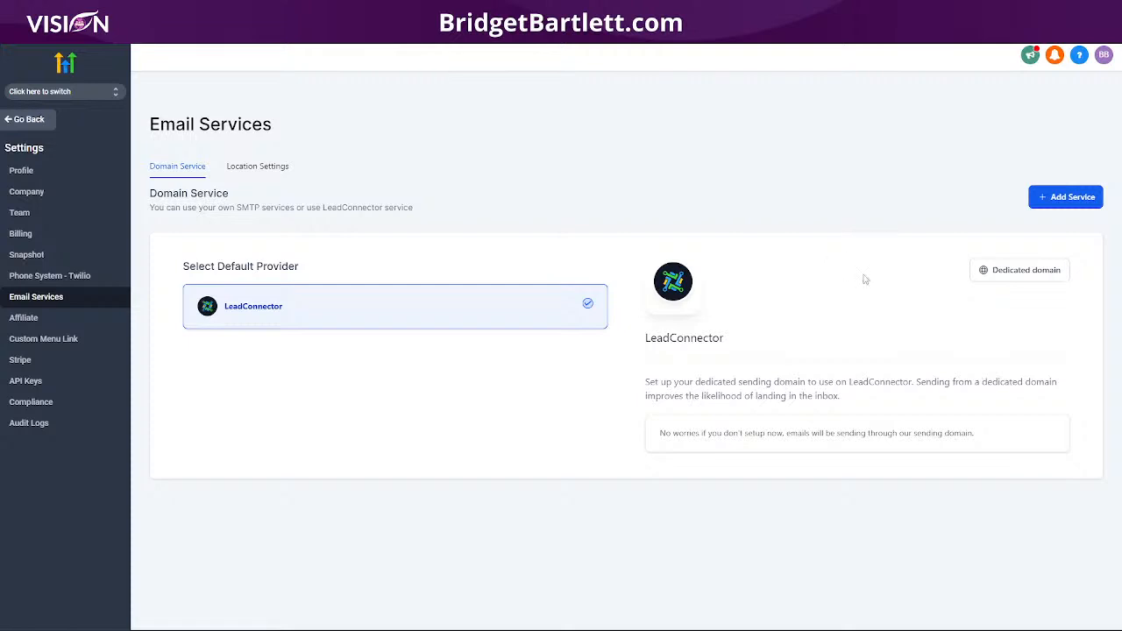
click(1065, 197)
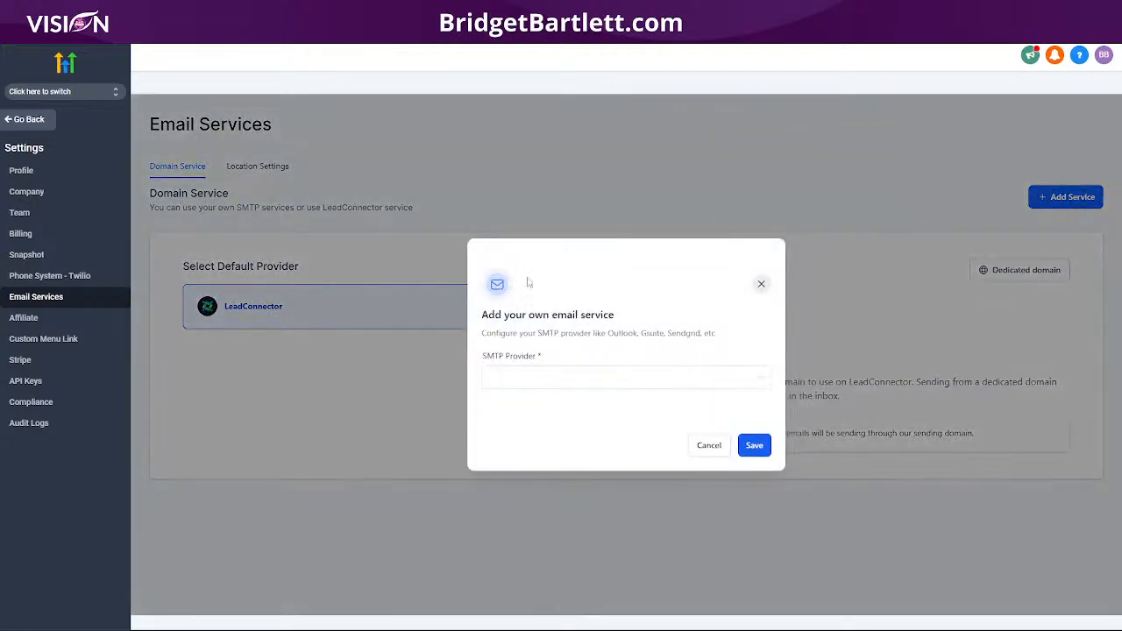
click(551, 379)
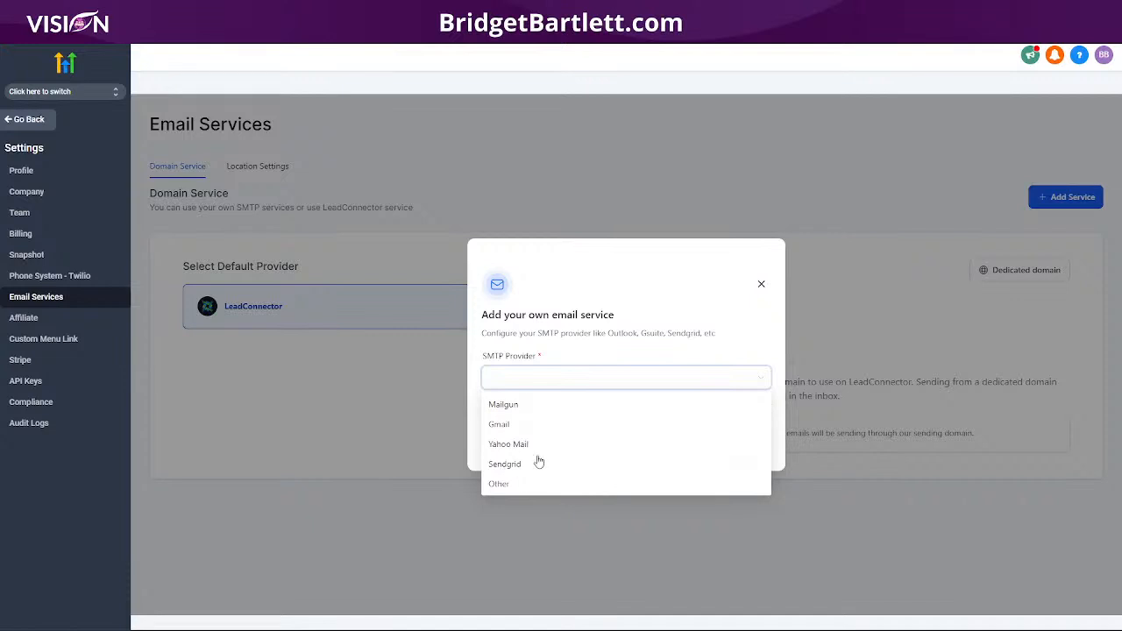
click(762, 285)
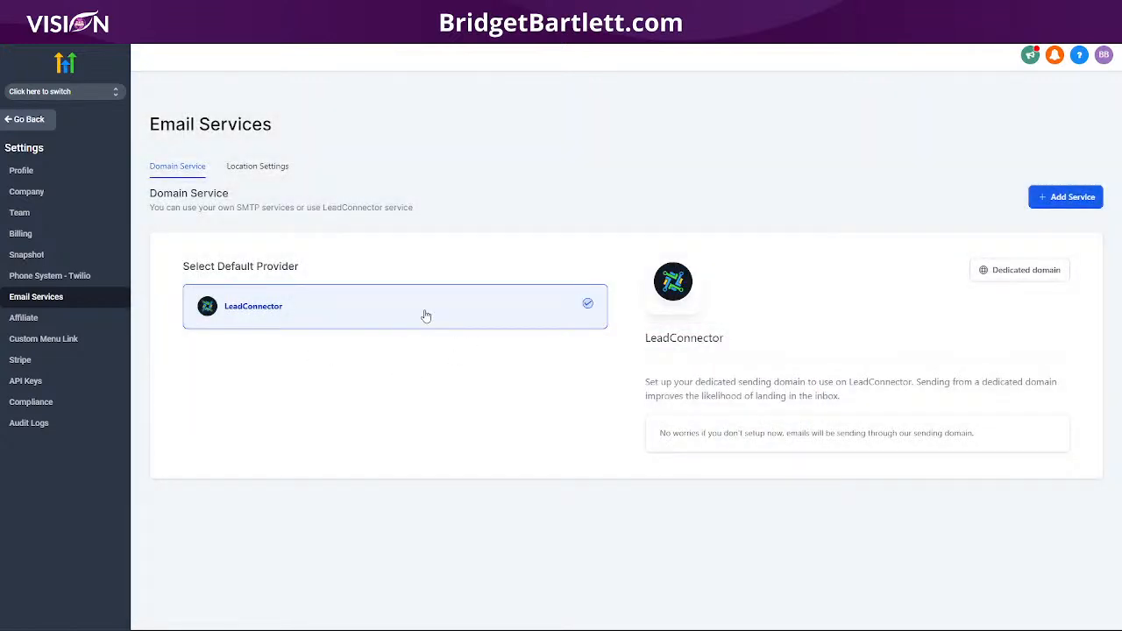
Step: Begin adding a dedicated sending domain and view the Understanding Domains slide
click(984, 272)
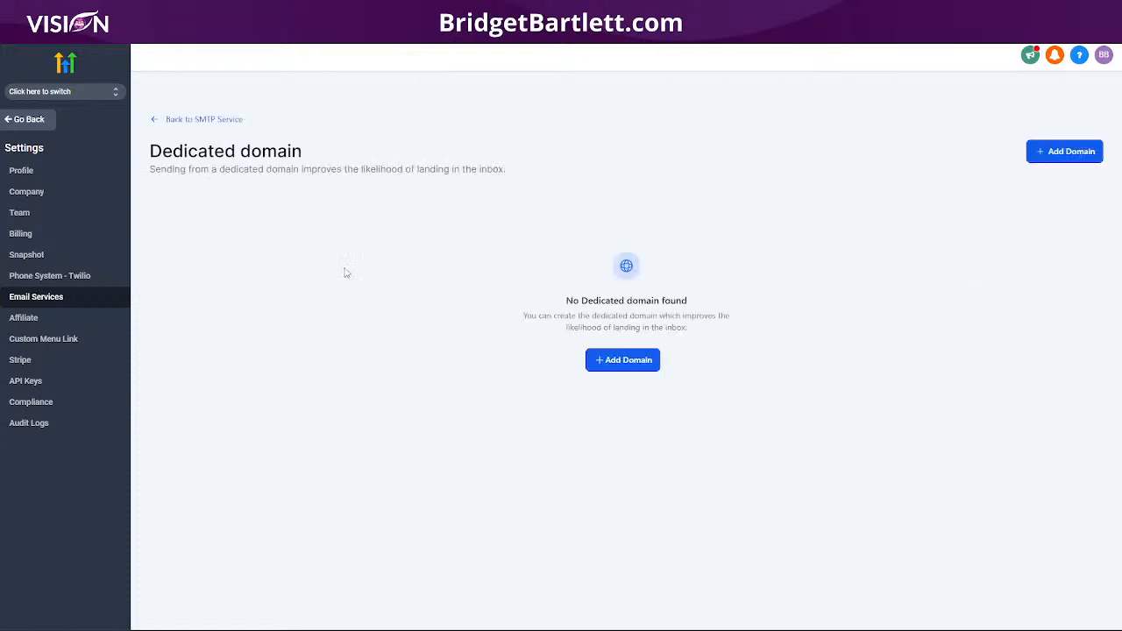
click(628, 363)
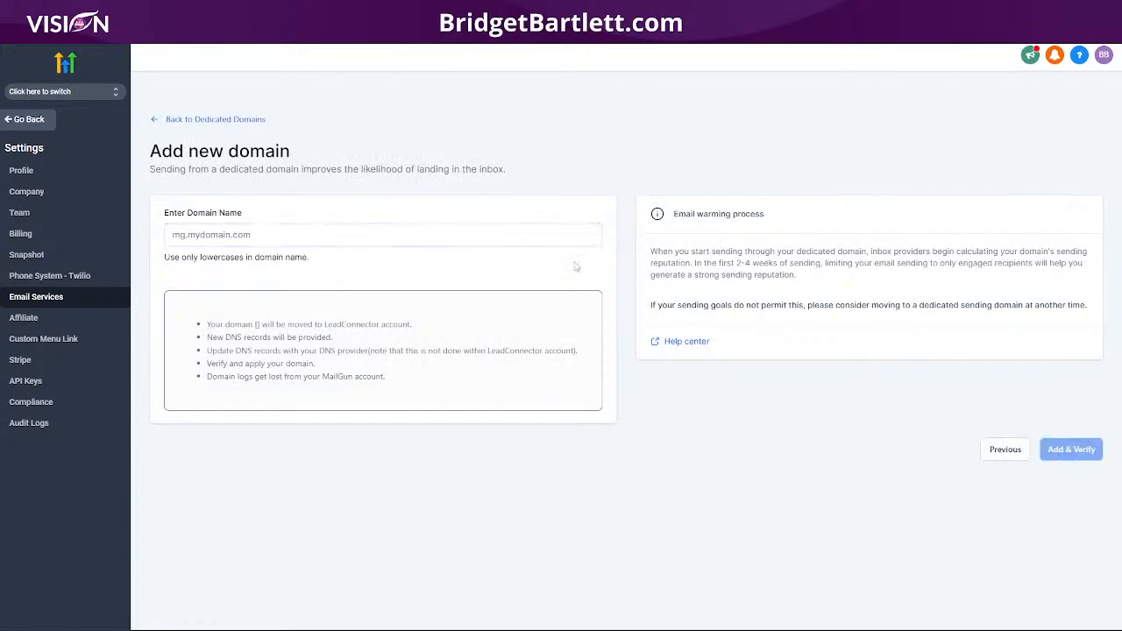
mouse_move(824, 623)
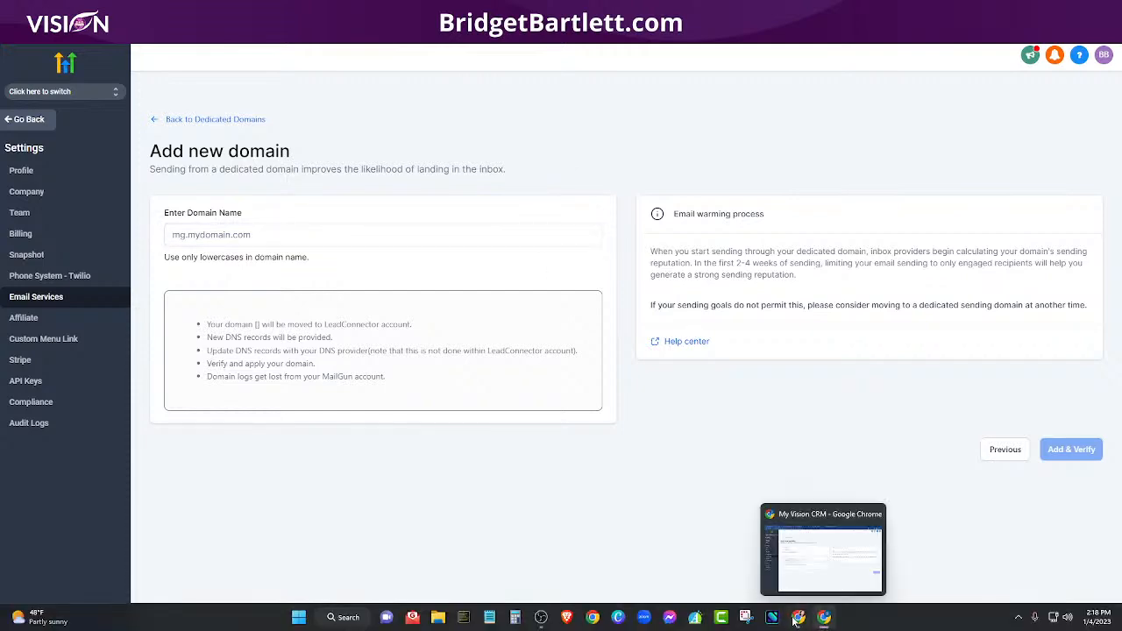
click(796, 618)
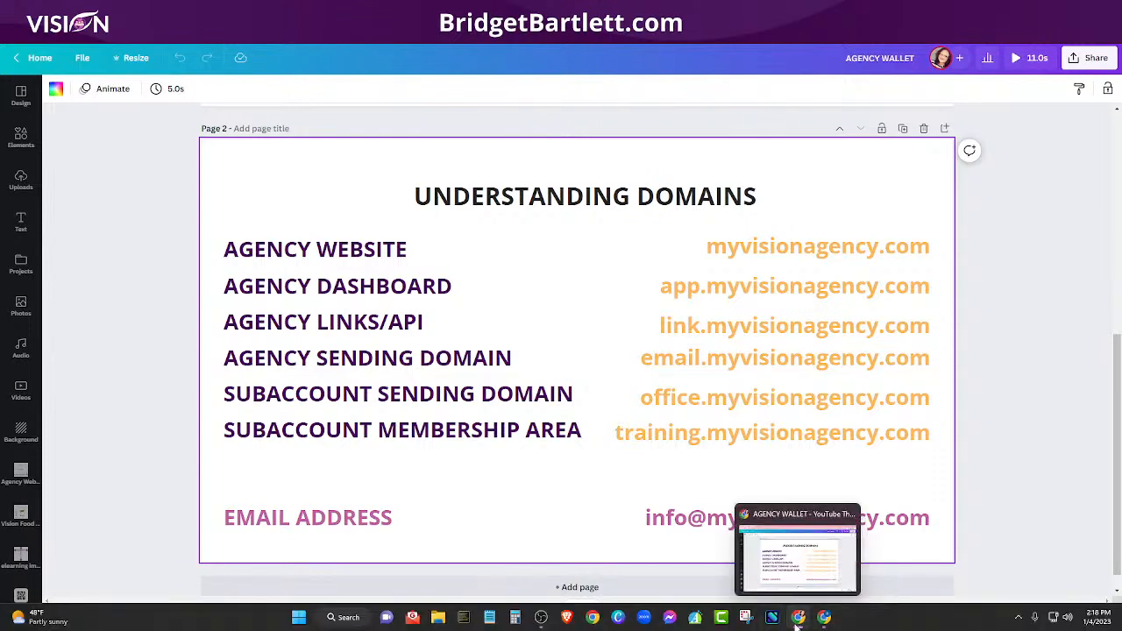
click(797, 622)
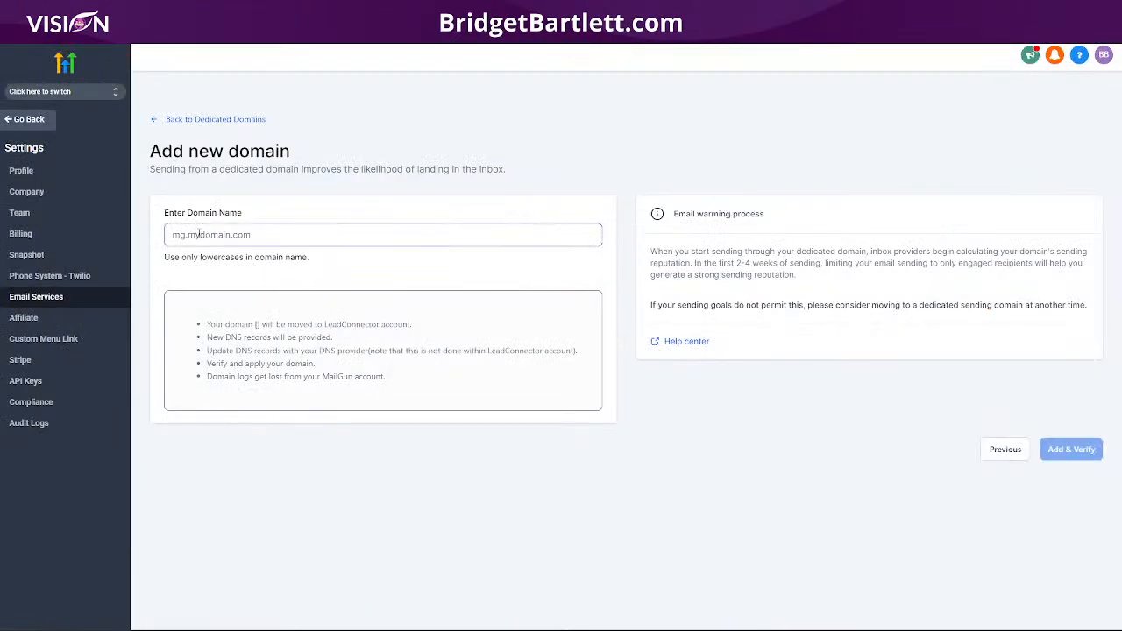
Step: Enter email.myvisioncrm.com as the domain name and submit it to get its DNS records
click(201, 234)
text(email)
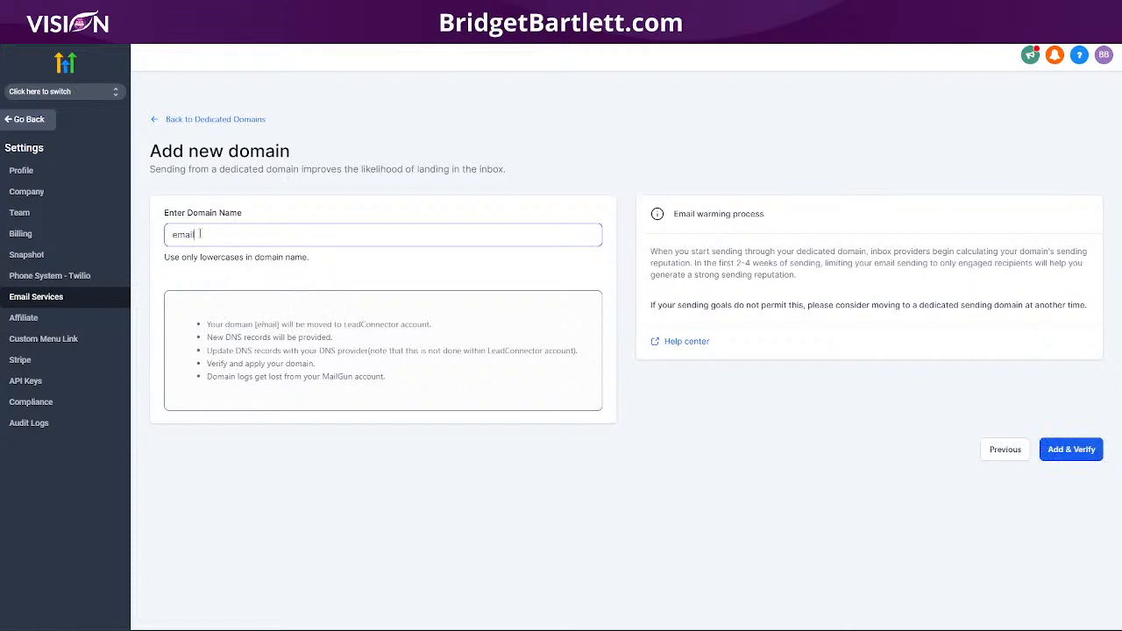
text(.myvison)
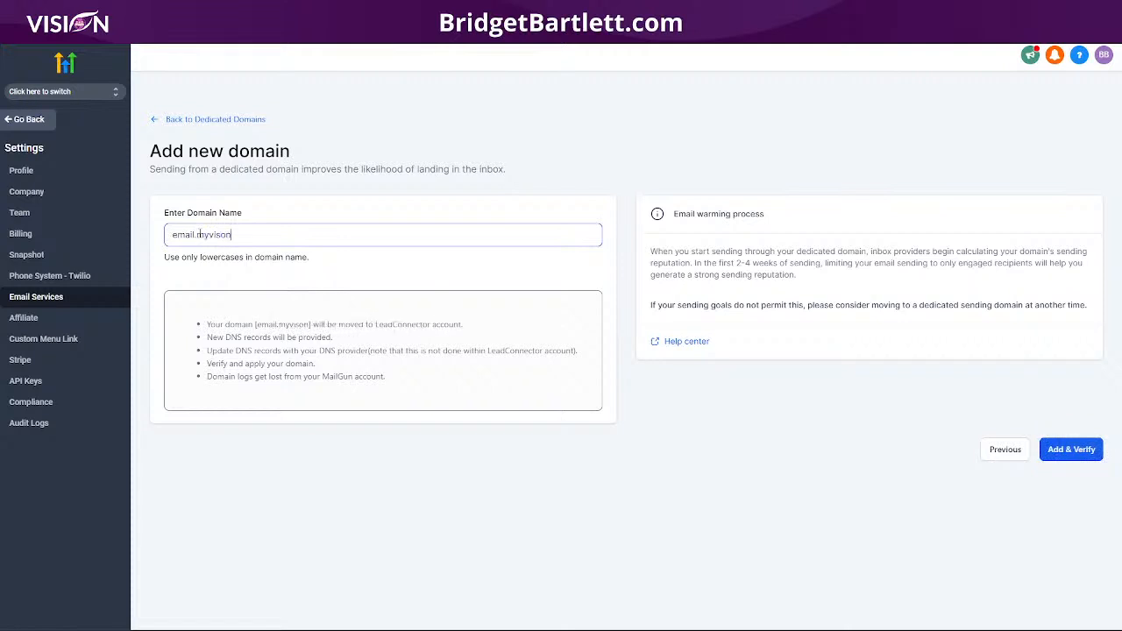
key(BackSpace)
key(BackSpace)
key(BackSpace)
text(sioncrm.com)
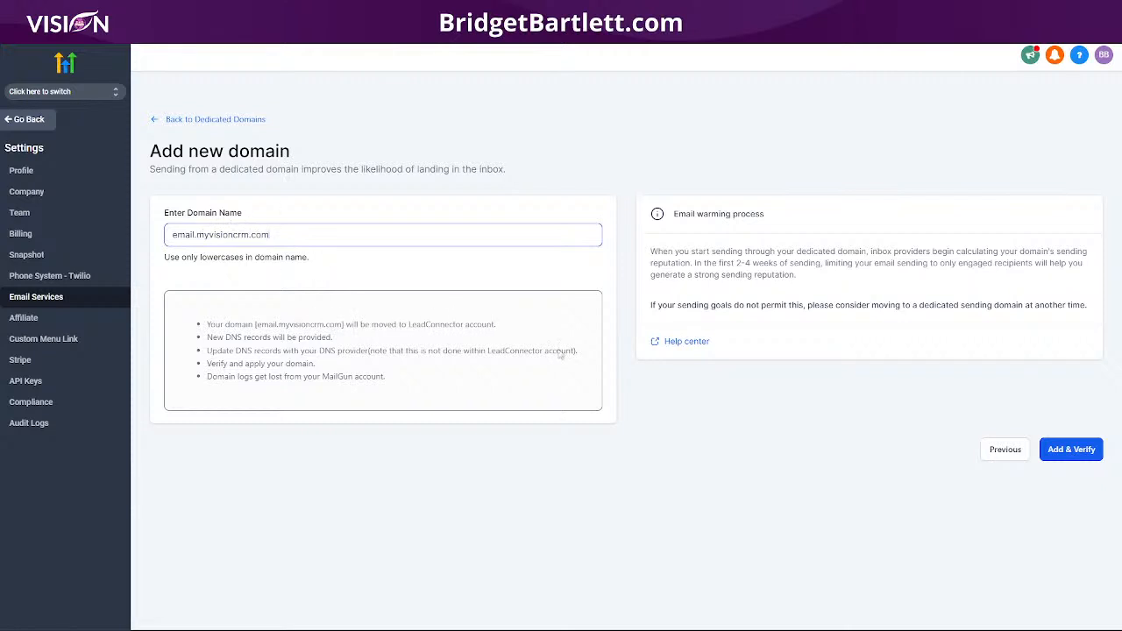
click(1065, 453)
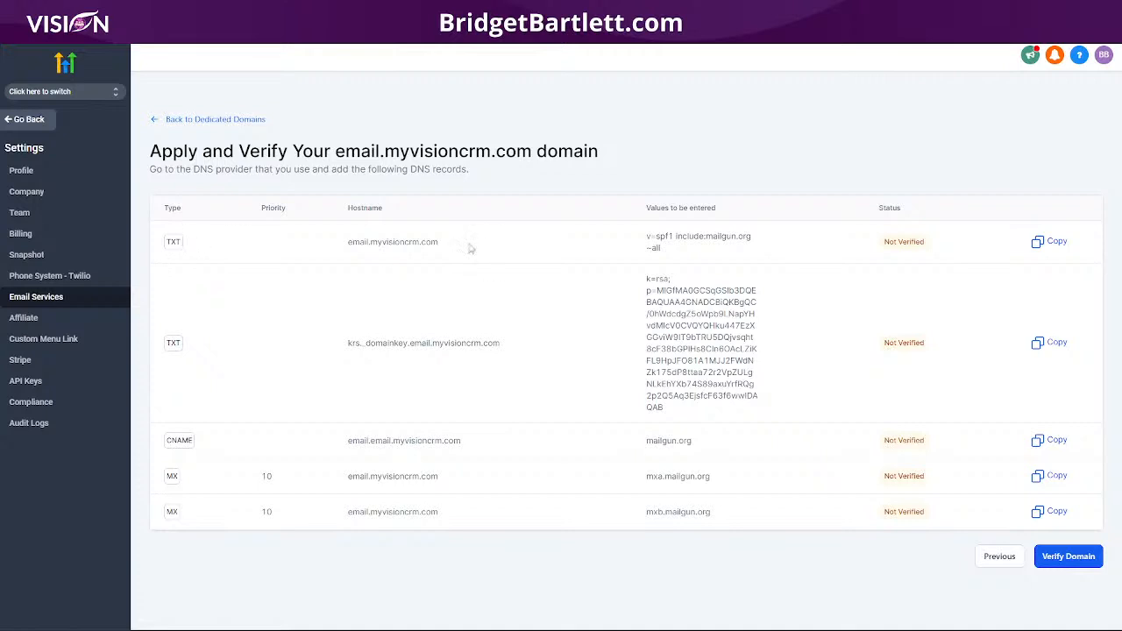
Step: Select and copy the hostname of email.myvisioncrm.com's first required TXT record
drag(465, 246, 325, 245)
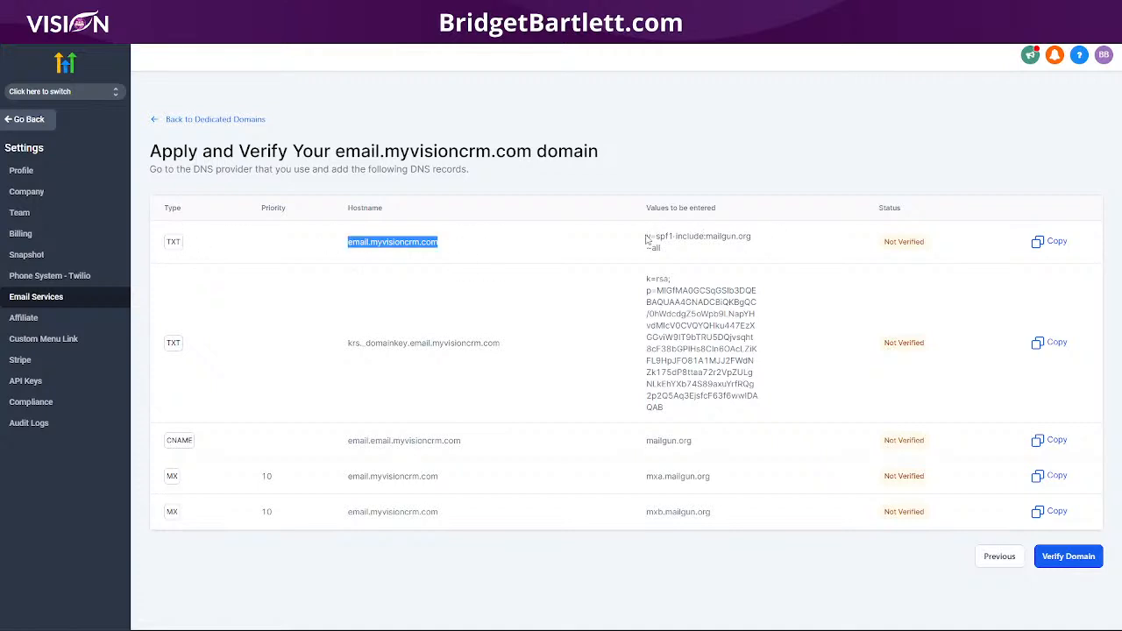
click(1048, 243)
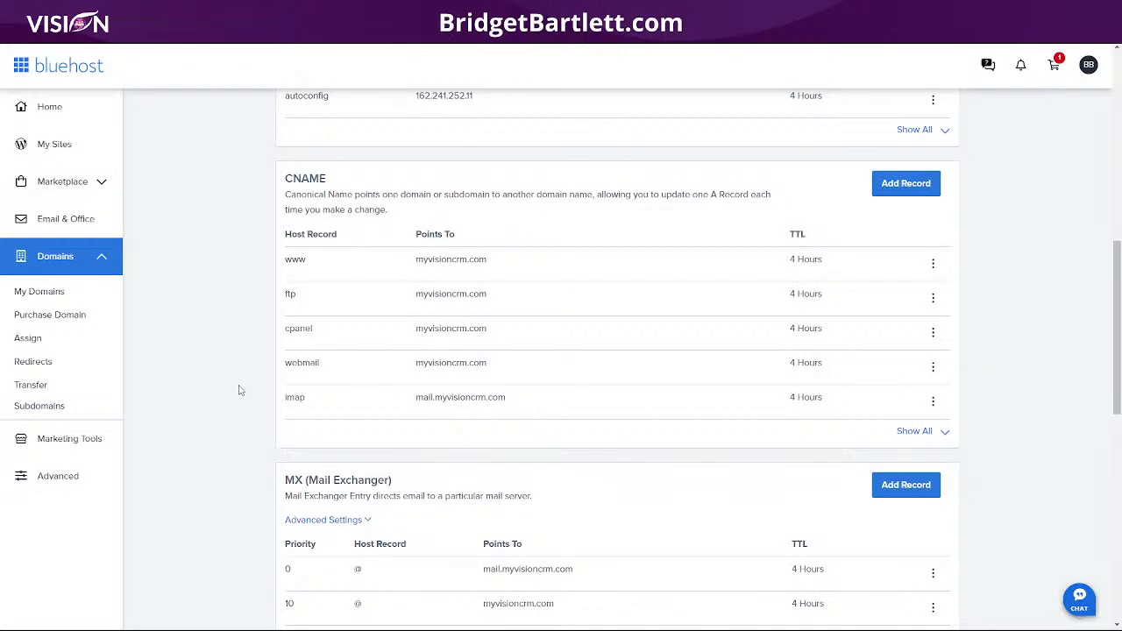
Step: Start a new Bluehost TXT record with host email.myvisioncrm.com pasted from HighLevel
scroll(240, 385, down, 2)
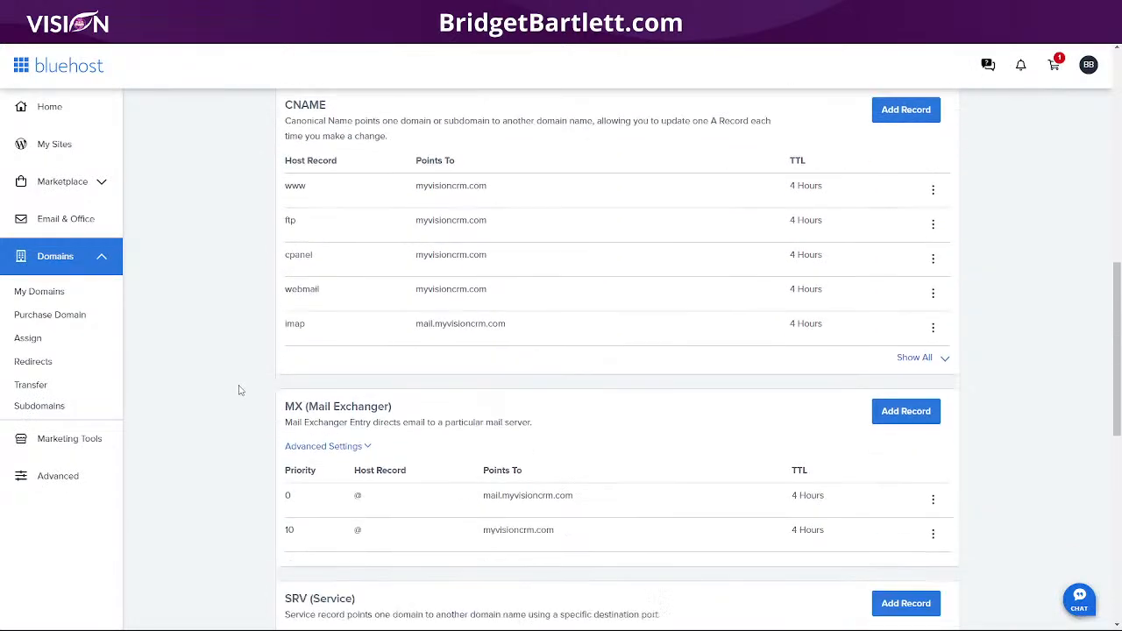
scroll(240, 390, down, 7)
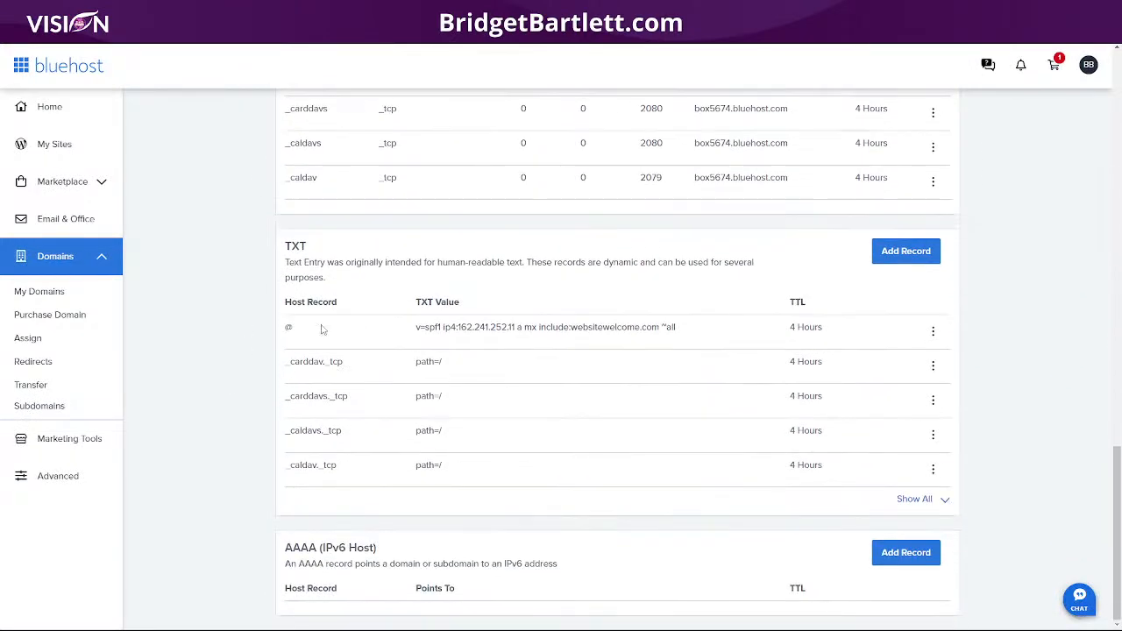
click(905, 250)
click(351, 348)
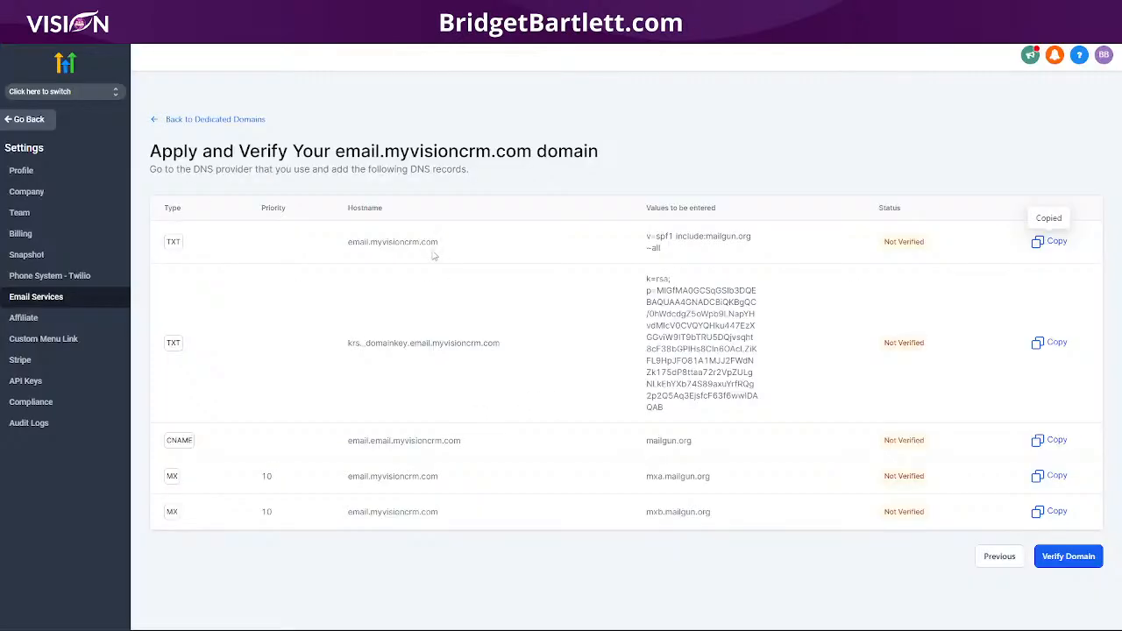
drag(446, 246, 338, 245)
right_click(352, 243)
click(391, 271)
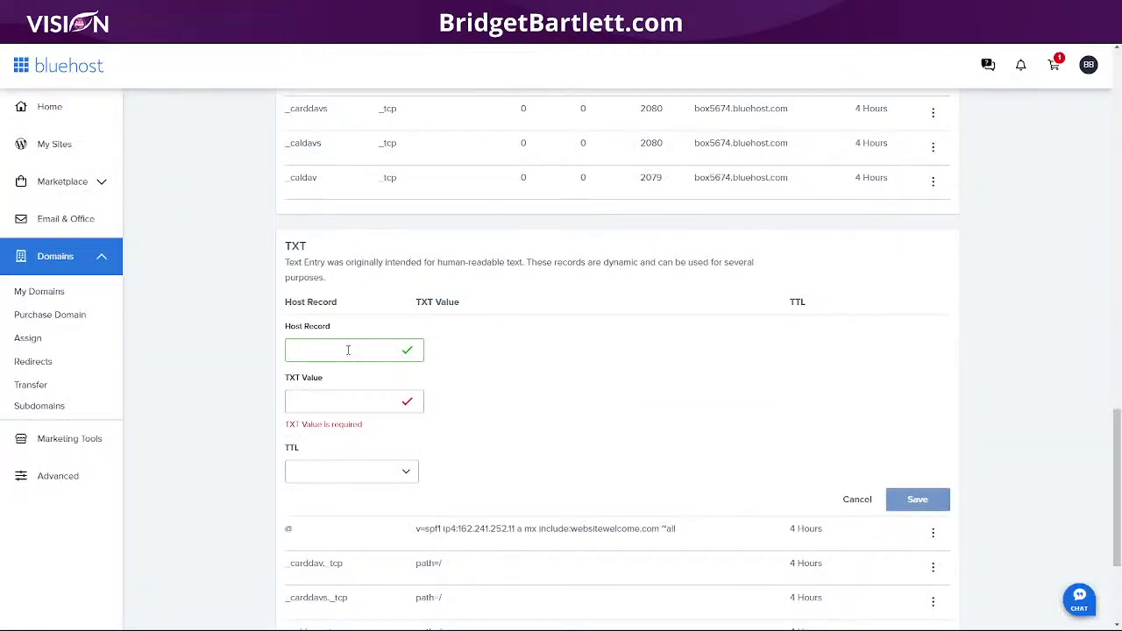
key(ctrl+v)
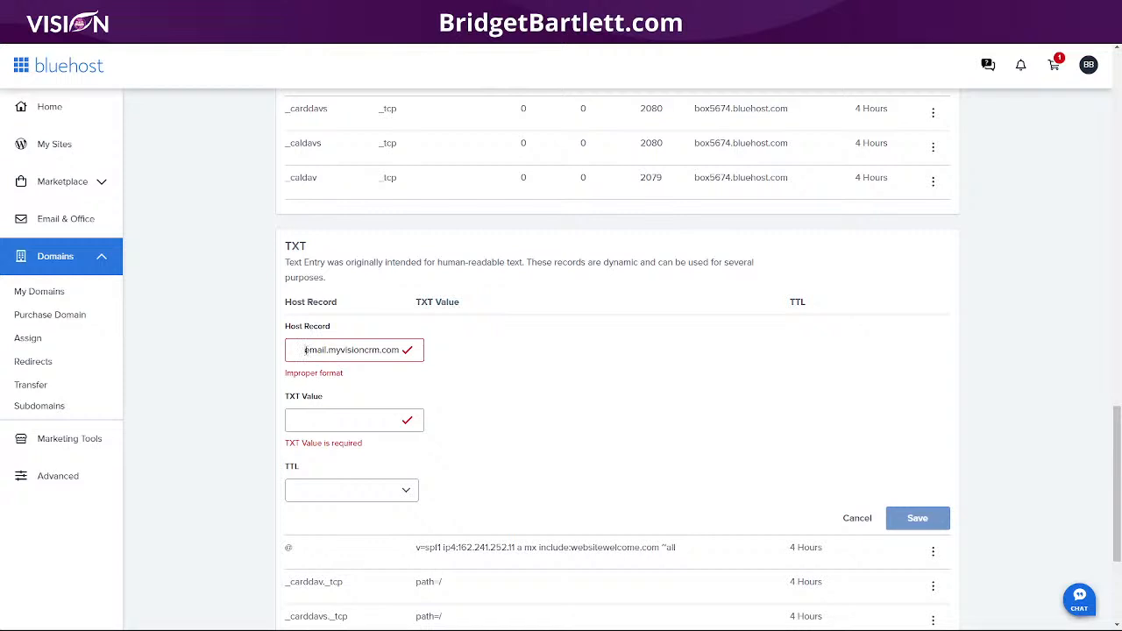
key(BackSpace)
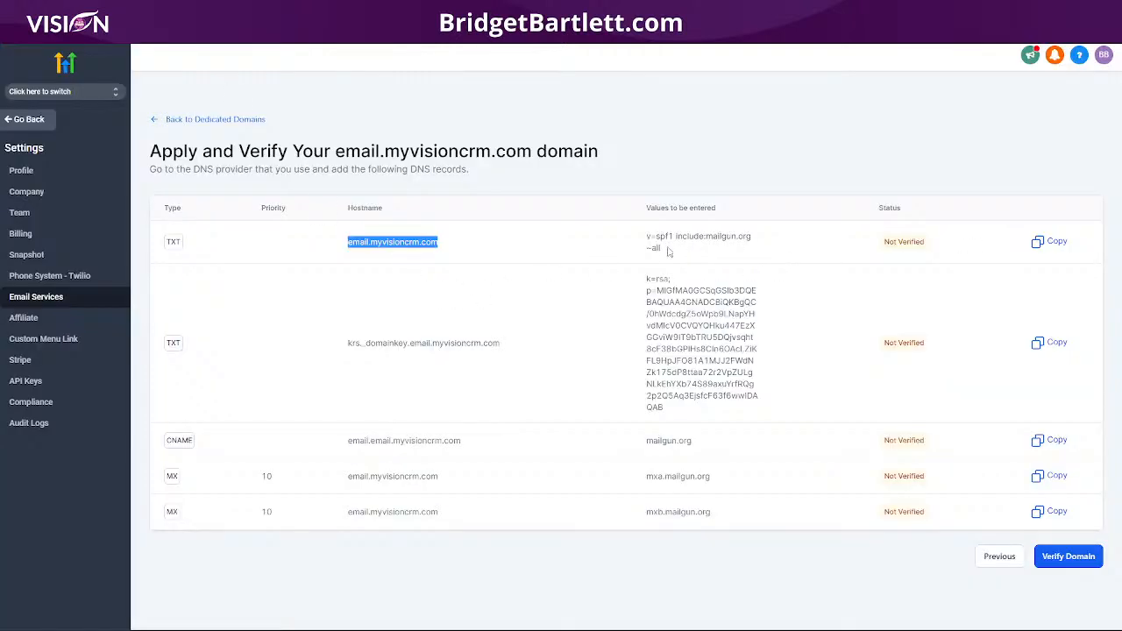
Step: Set its value to v=spf1 include:mailgun.org ~all with 4 Hours TTL, save, then select the DKIM hostname
drag(662, 250, 640, 230)
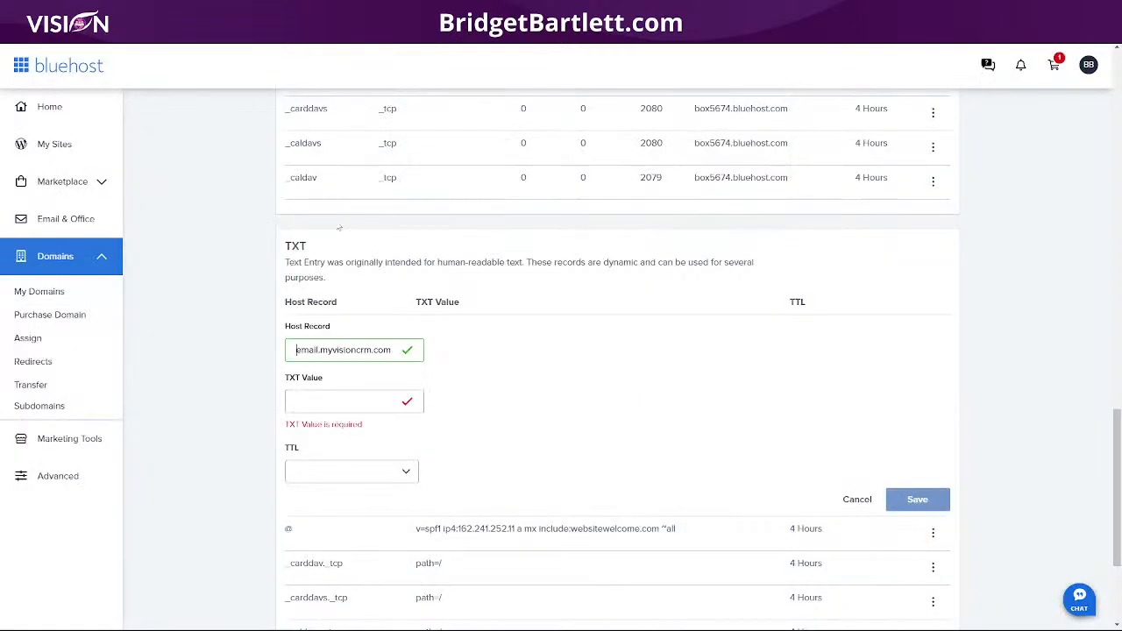
click(312, 401)
key(ctrl+v)
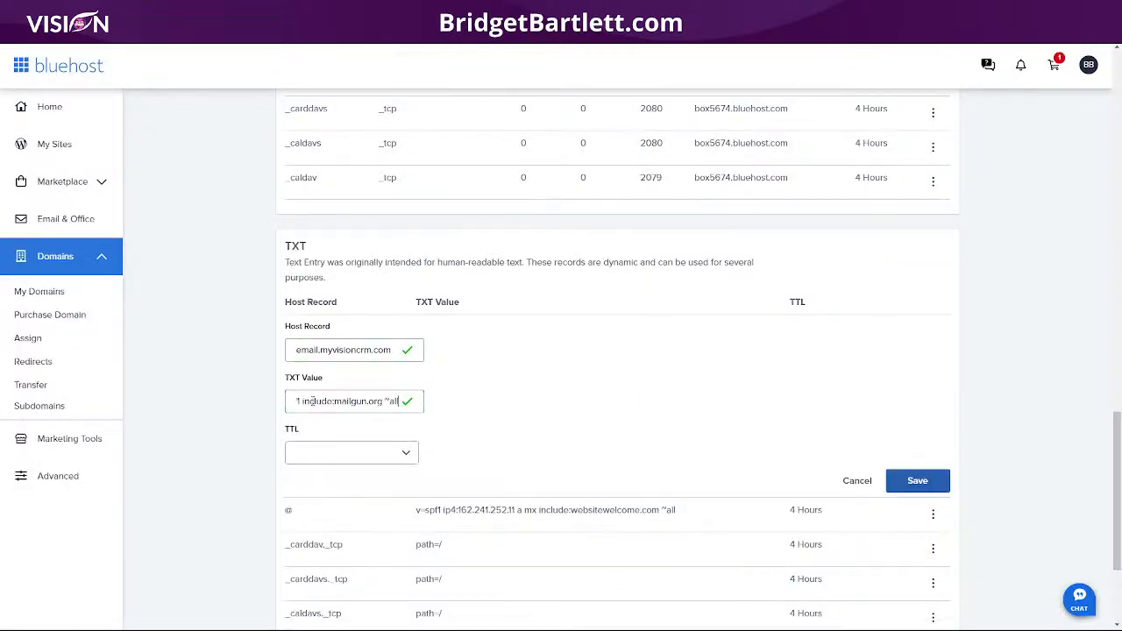
click(313, 453)
click(318, 484)
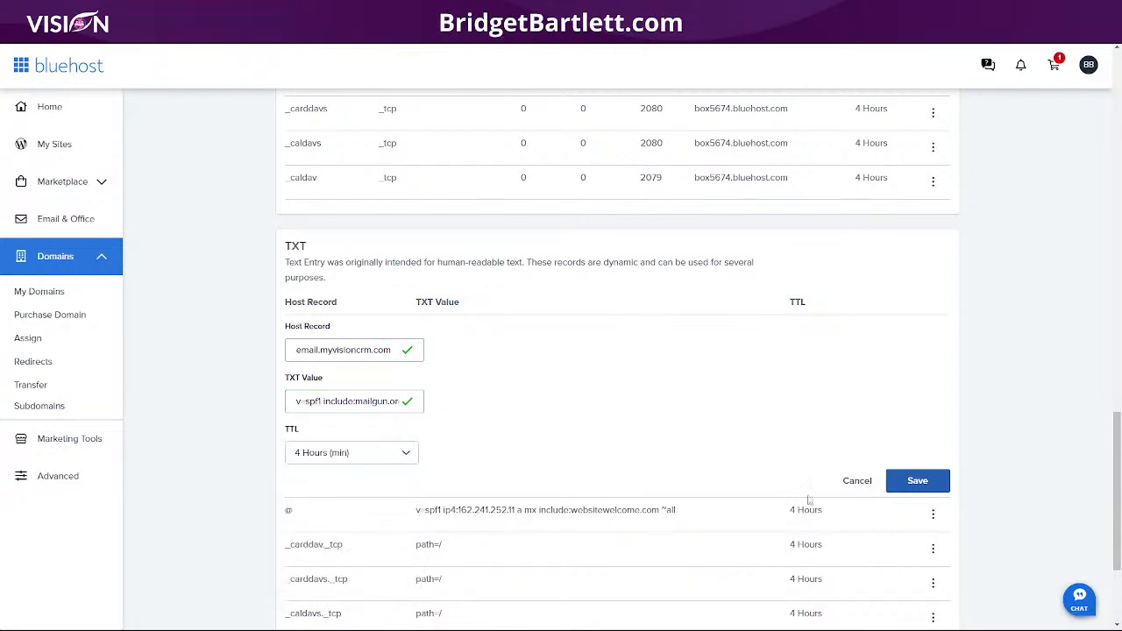
click(903, 482)
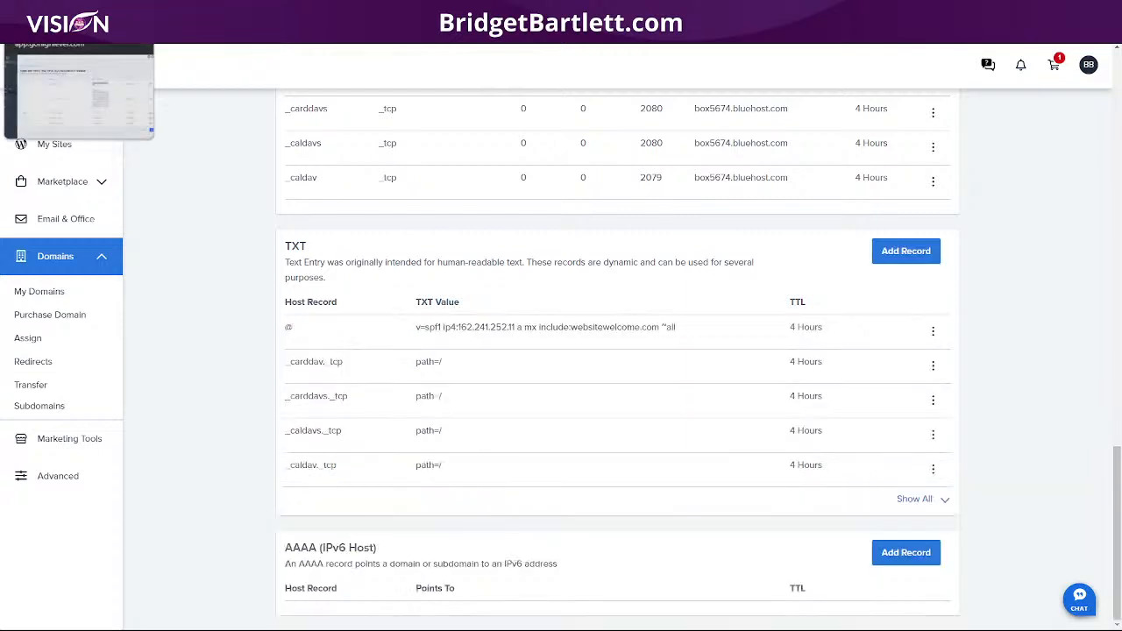
click(71, 13)
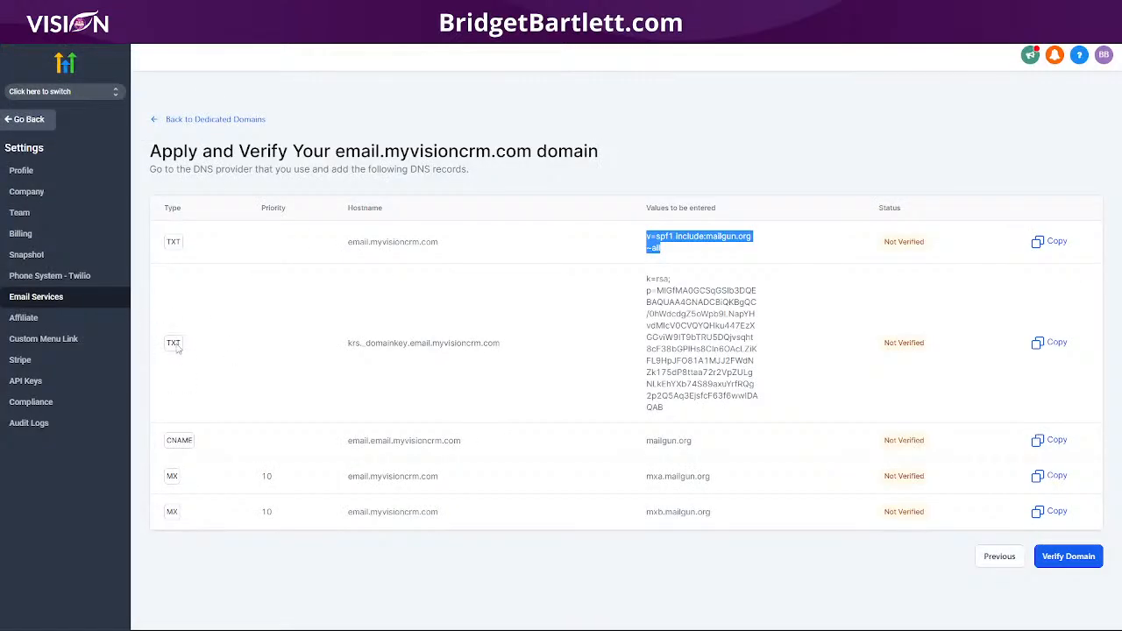
drag(514, 352, 347, 344)
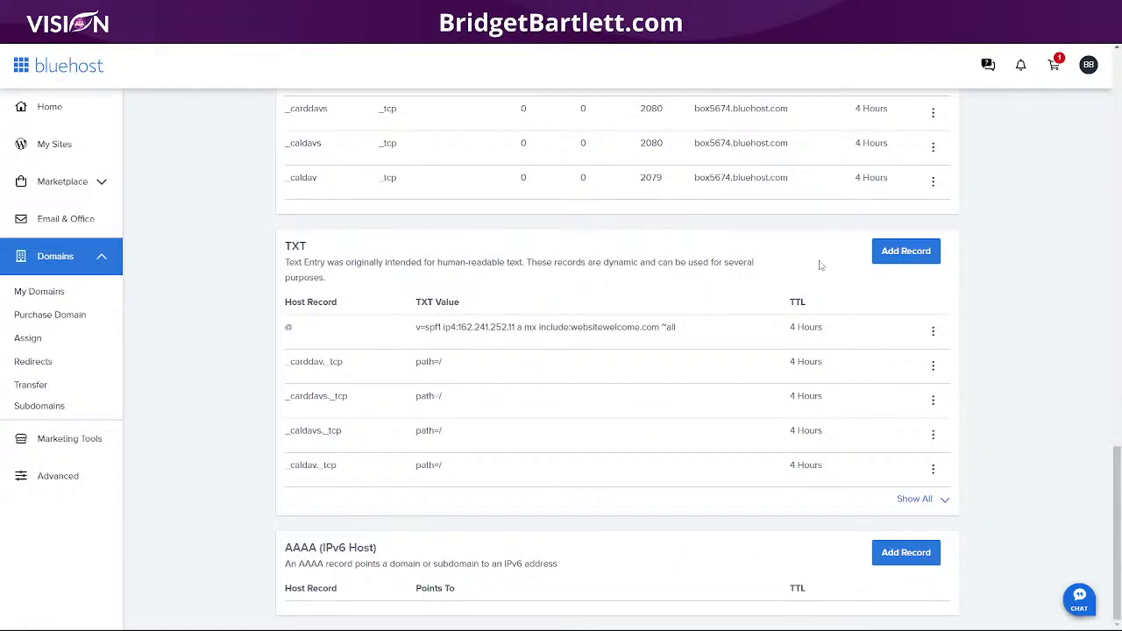
Step: Save a TXT record krs._domainkey.email.myvisioncrm.com holding the k=rsa DKIM key with 4 Hours TTL
click(910, 253)
click(340, 351)
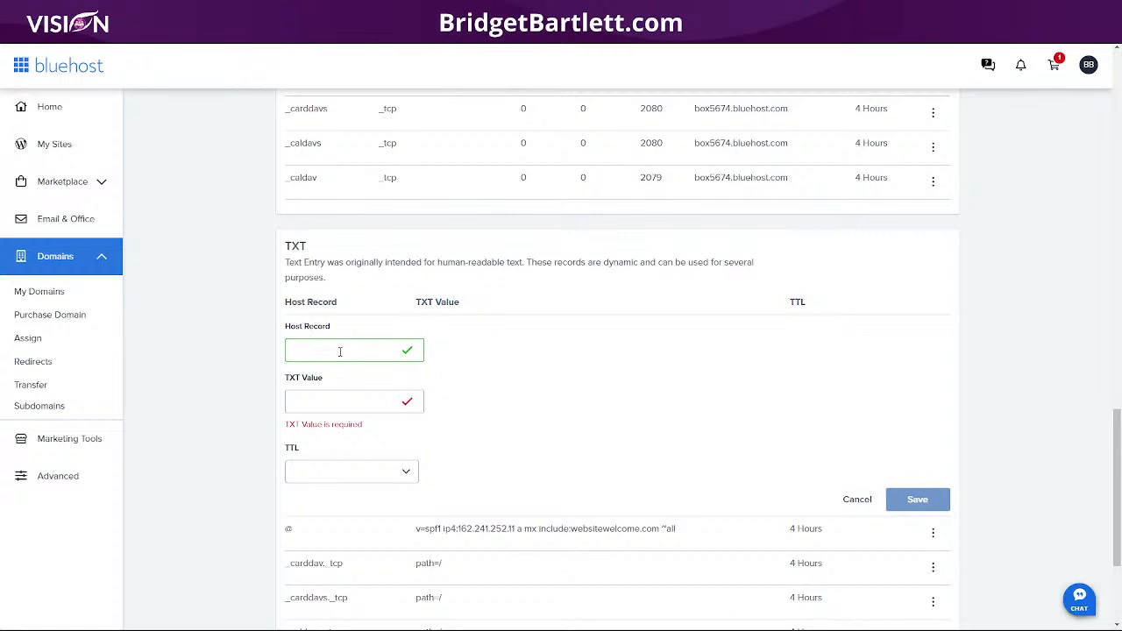
key(ctrl+v)
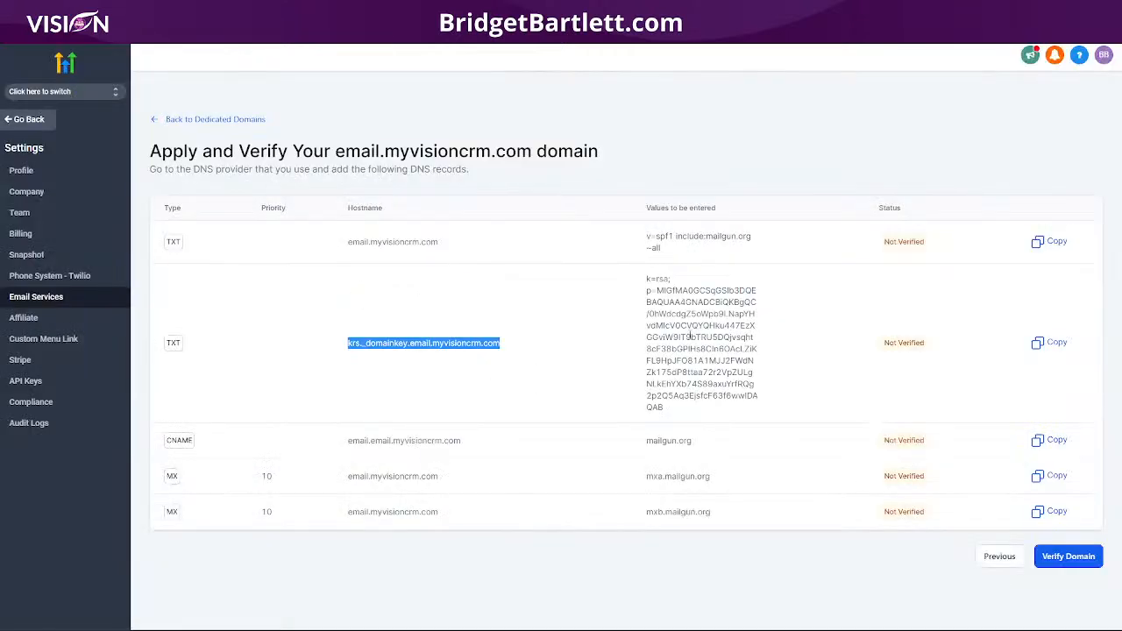
drag(647, 278, 672, 412)
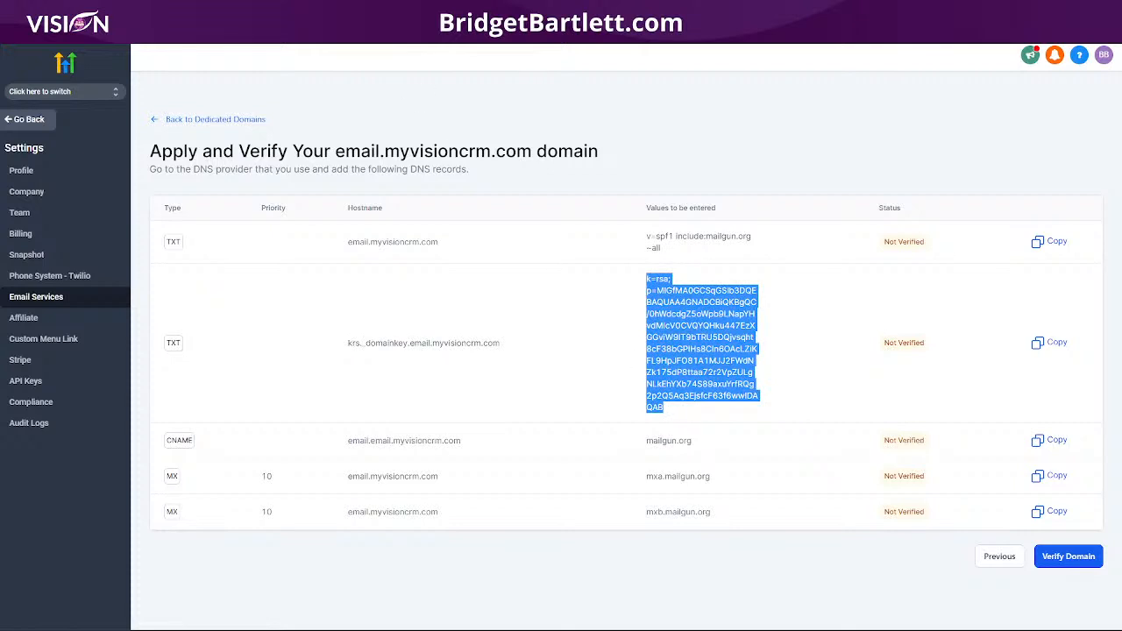
key(alt+Tab)
click(365, 402)
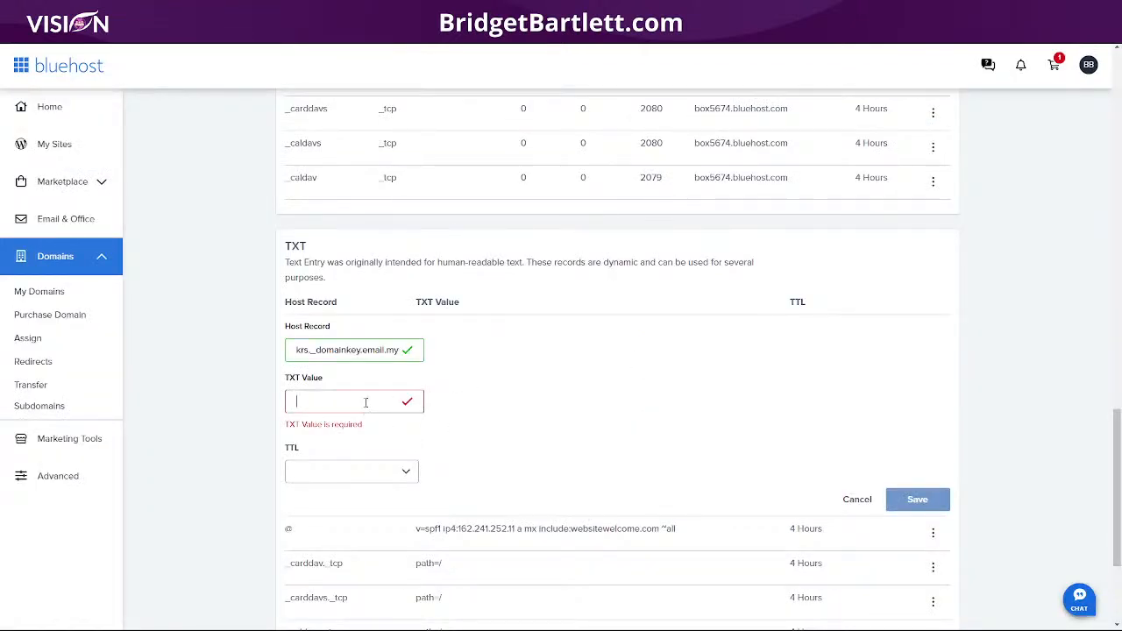
key(ctrl+v)
click(351, 453)
click(338, 482)
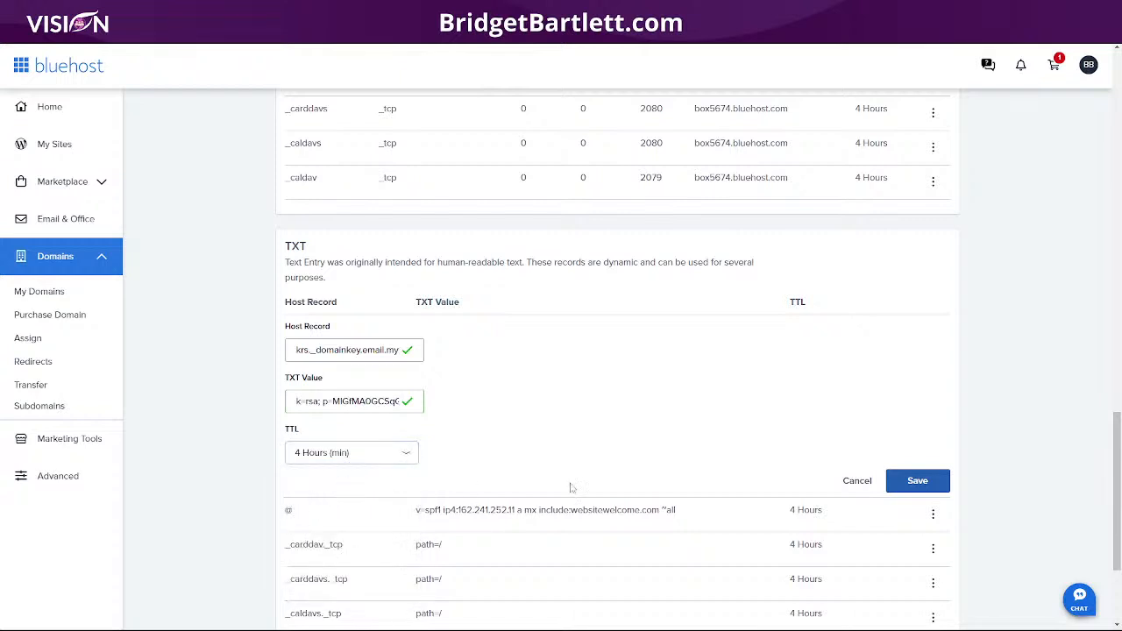
click(912, 485)
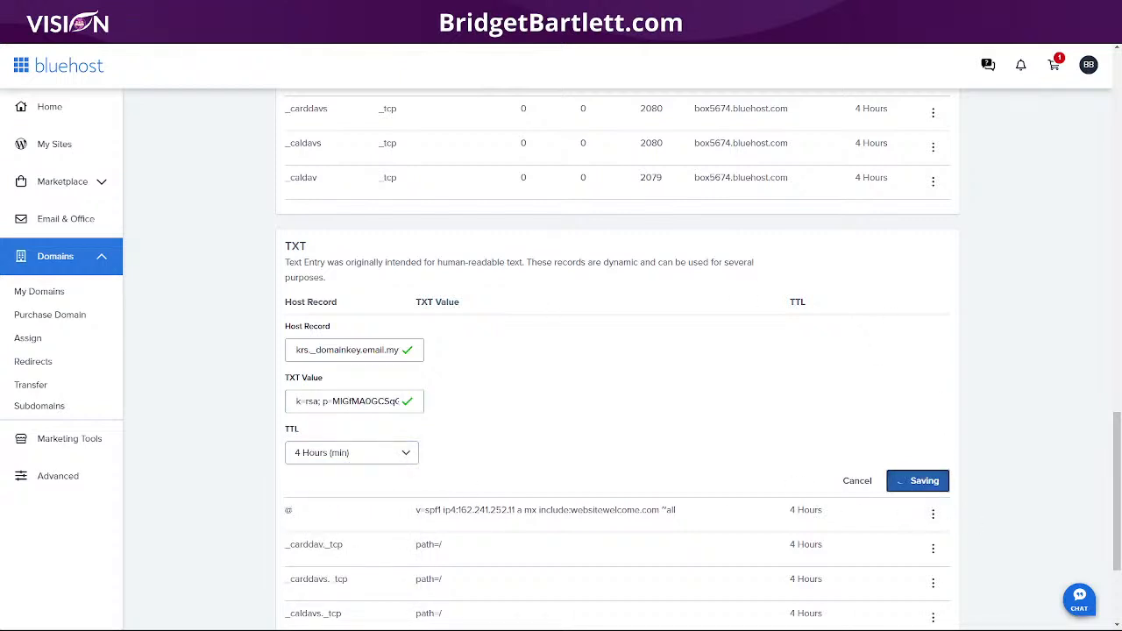
Step: Select the CNAME hostname email.email.myvisioncrm.com in HighLevel and return to Bluehost's DNS records
key(alt+Tab)
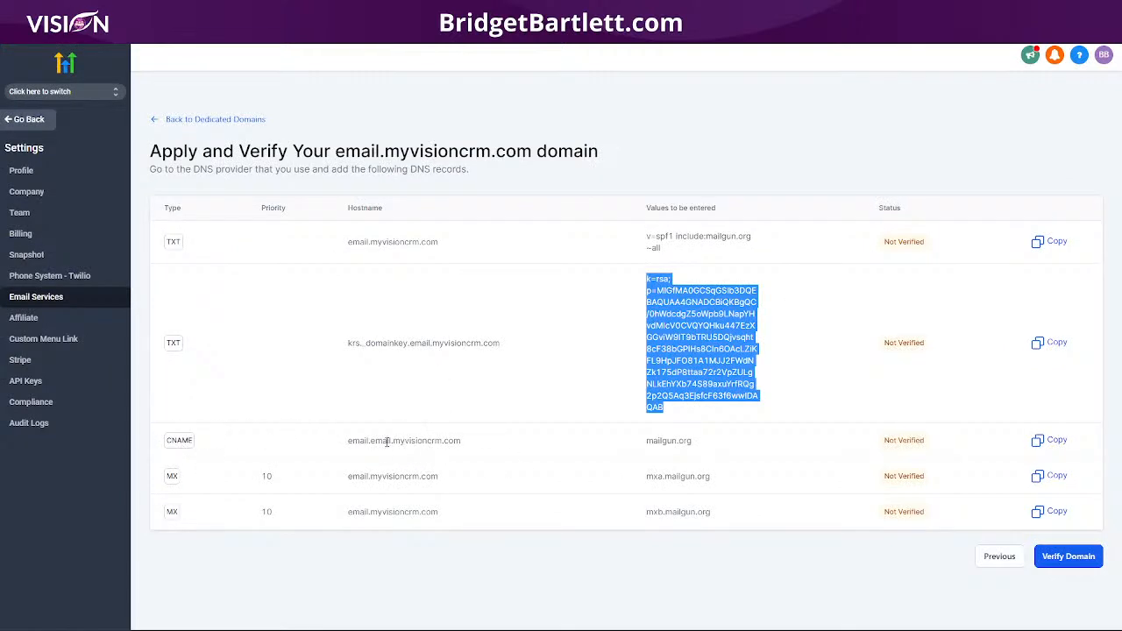
drag(478, 447, 344, 443)
key(ctrl+c)
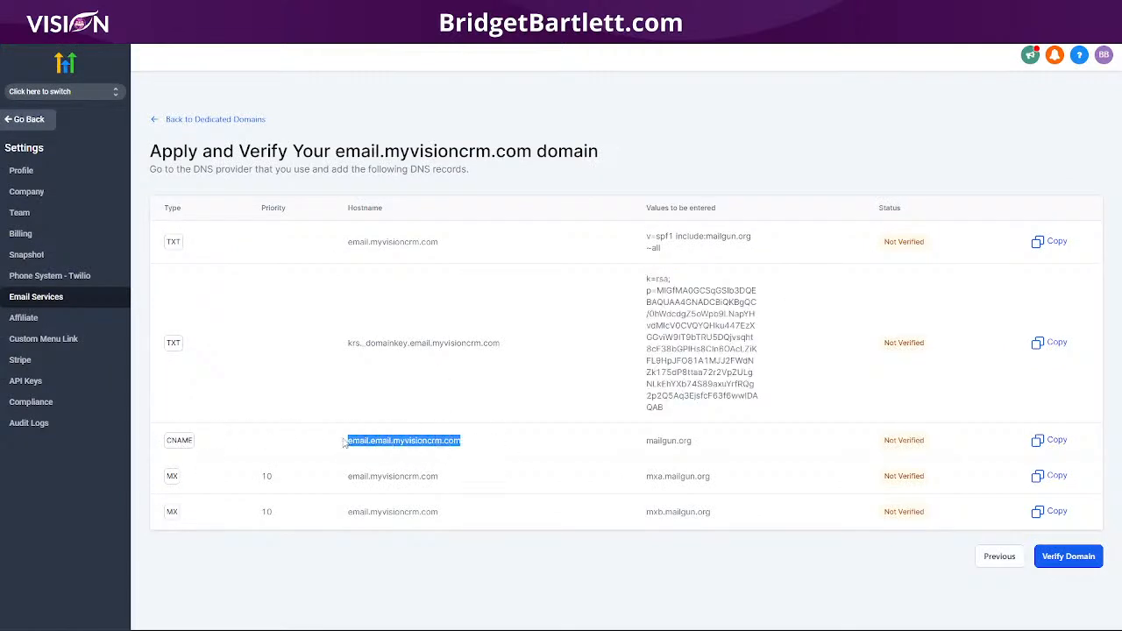
click(386, 18)
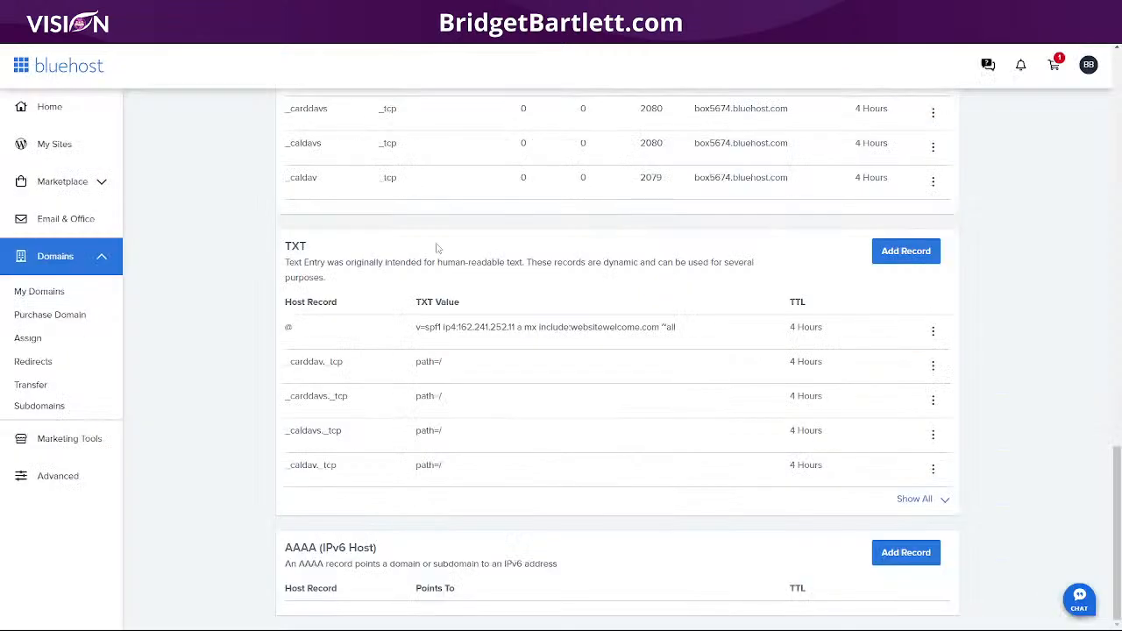
Step: Start a Bluehost CNAME record with host email.email.myvisioncrm.com, then copy mailgun.org from HighLevel
scroll(659, 469, up, 10)
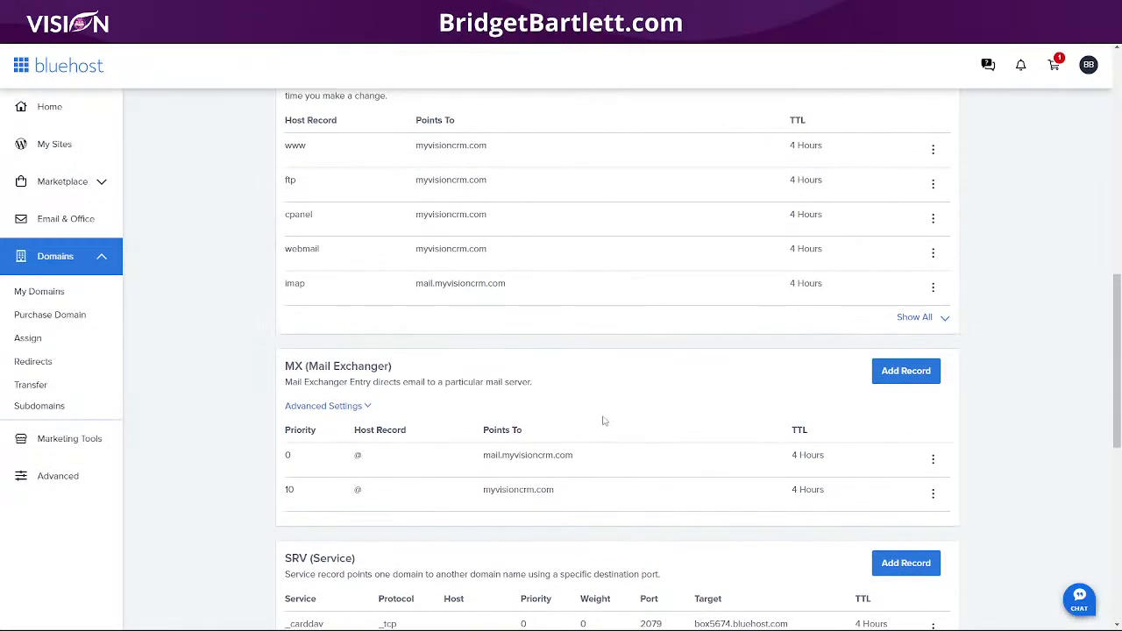
scroll(496, 529, up, 1)
scroll(483, 531, down, 1)
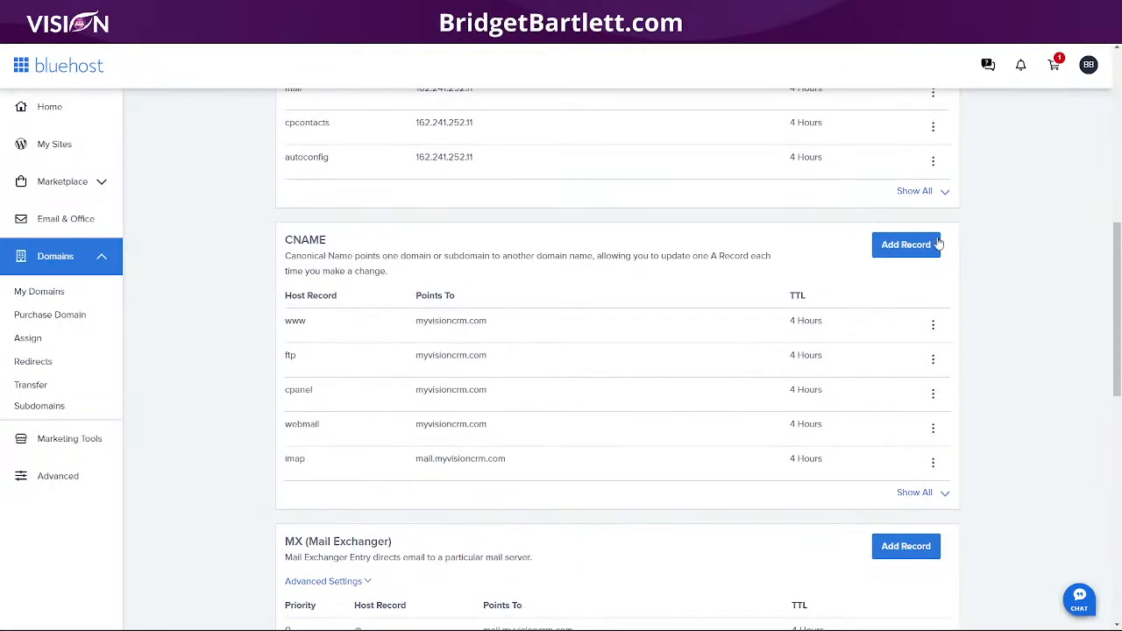
click(906, 245)
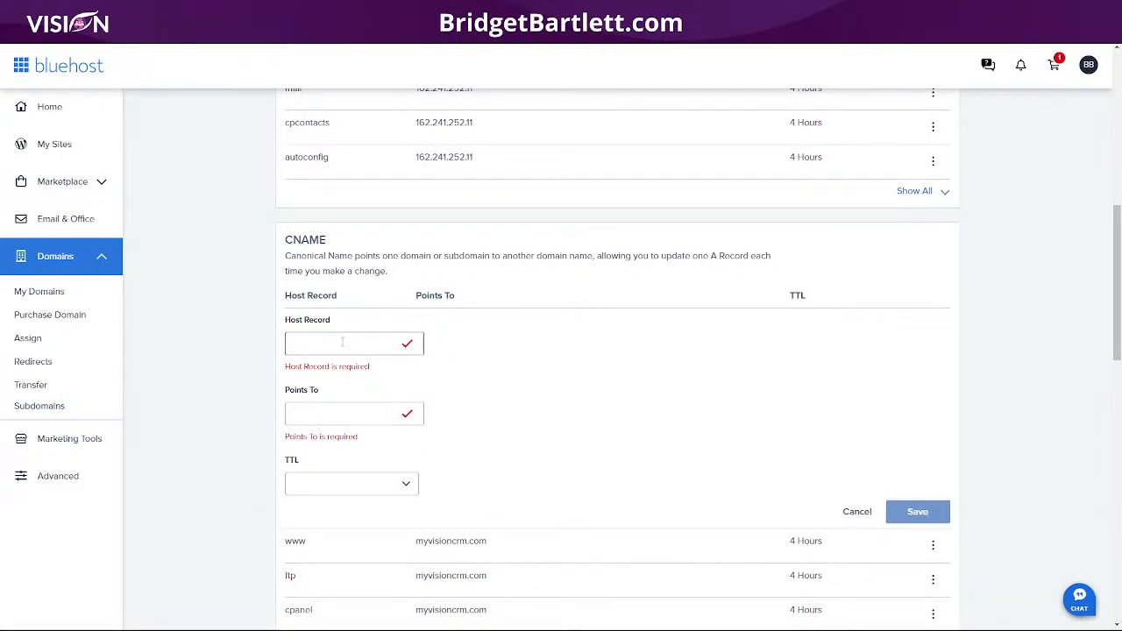
key(ctrl+v)
click(194, 19)
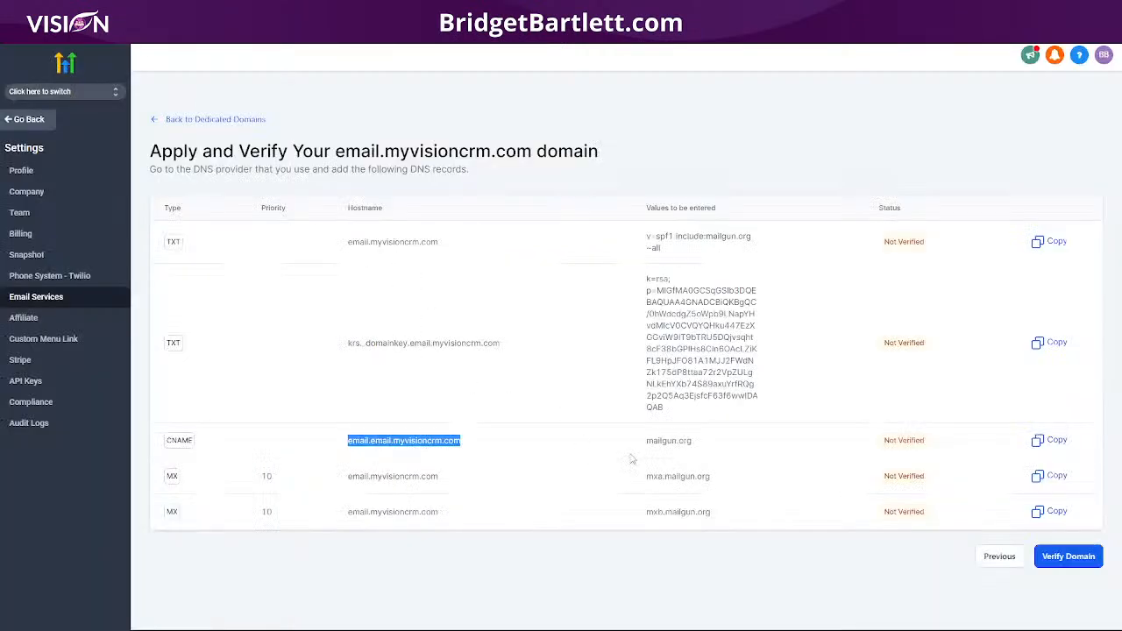
drag(699, 445, 641, 448)
key(ctrl+c)
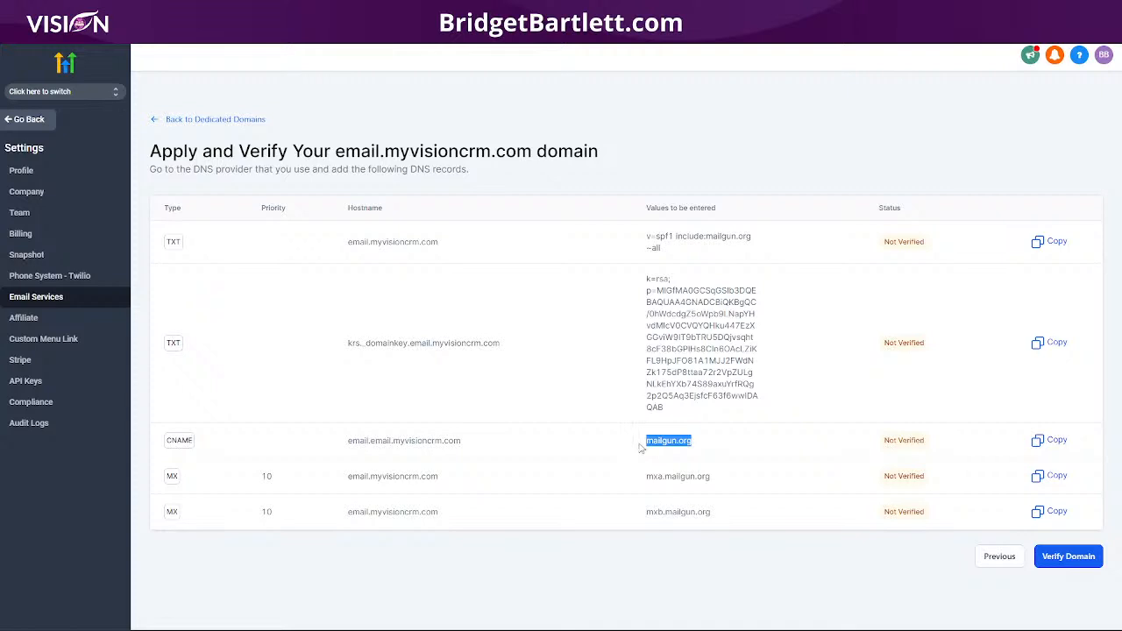
click(254, 20)
Step: Point the CNAME to mailgun.org with a 4 Hours (min) TTL and save it
click(348, 395)
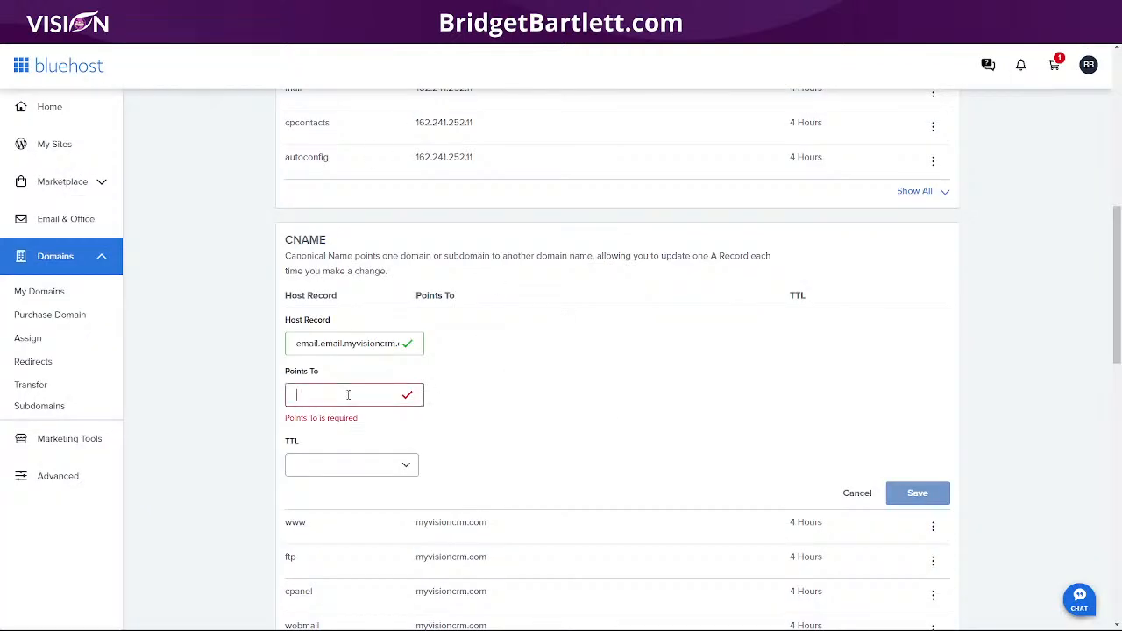
key(ctrl+v)
click(328, 447)
click(395, 478)
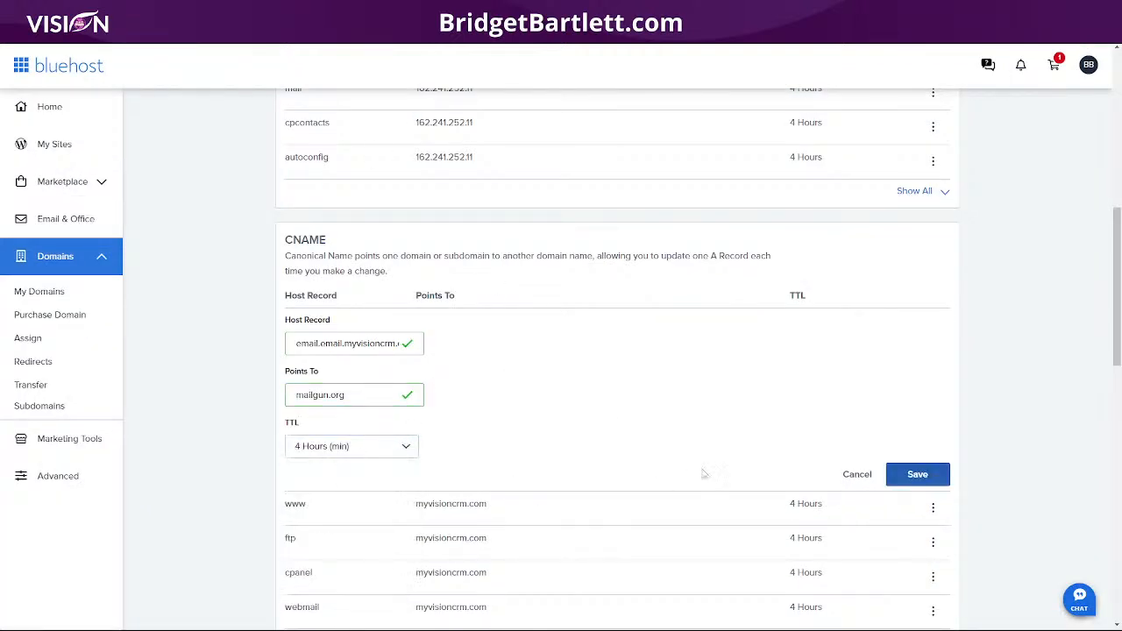
click(915, 479)
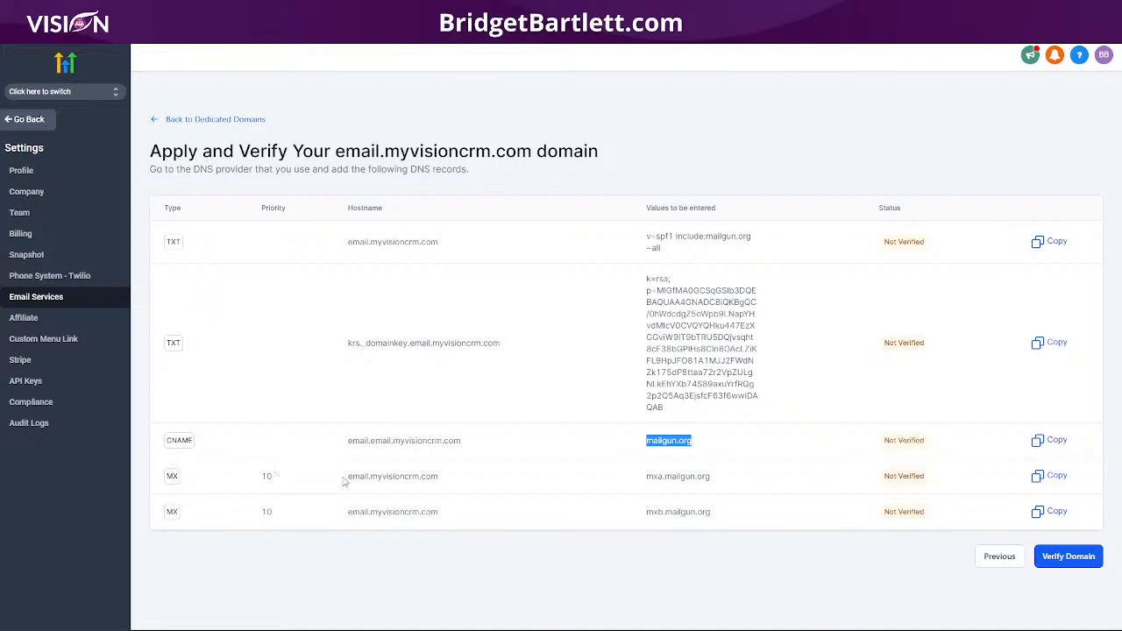
drag(345, 481, 443, 488)
key(ctrl+c)
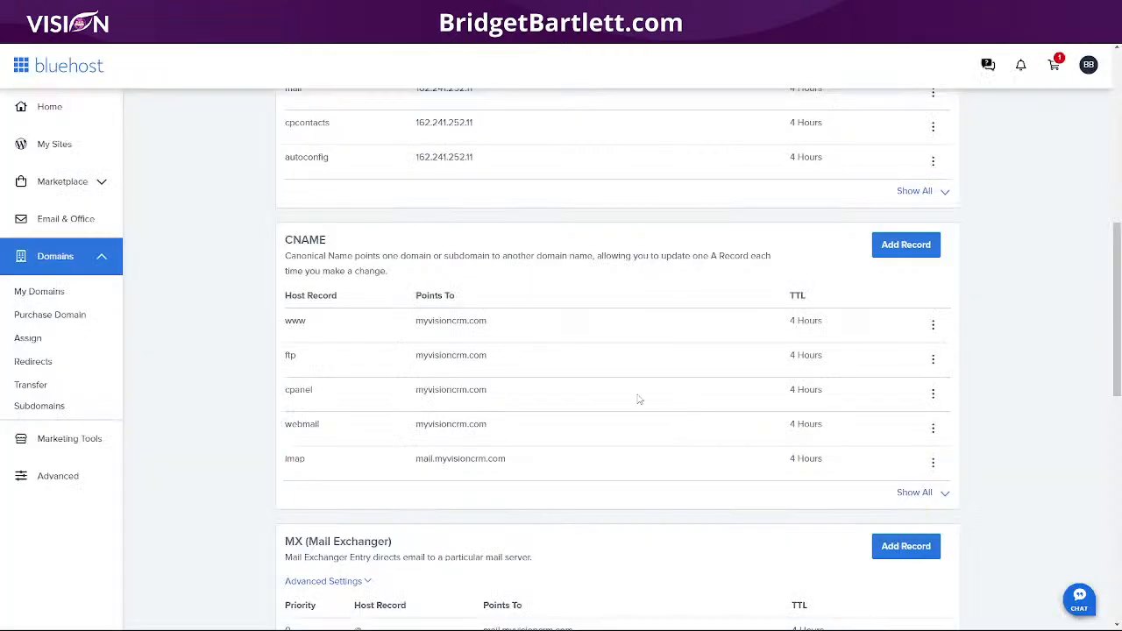
Step: Start a Bluehost MX record with priority 10 and host email.myvisioncrm.com
scroll(639, 400, down, 4)
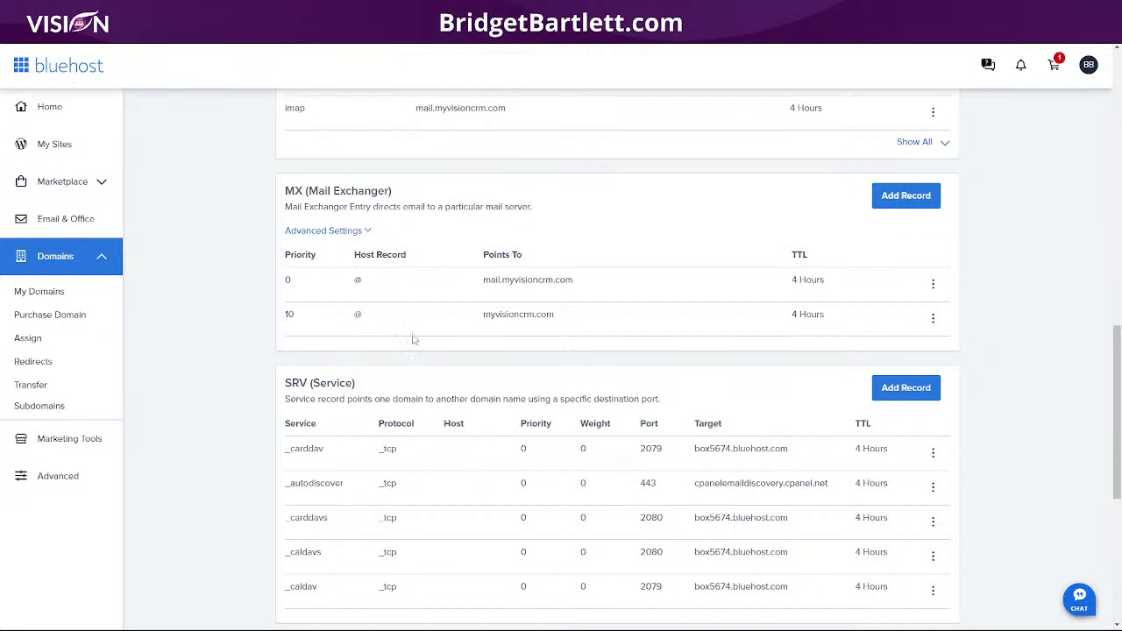
click(906, 196)
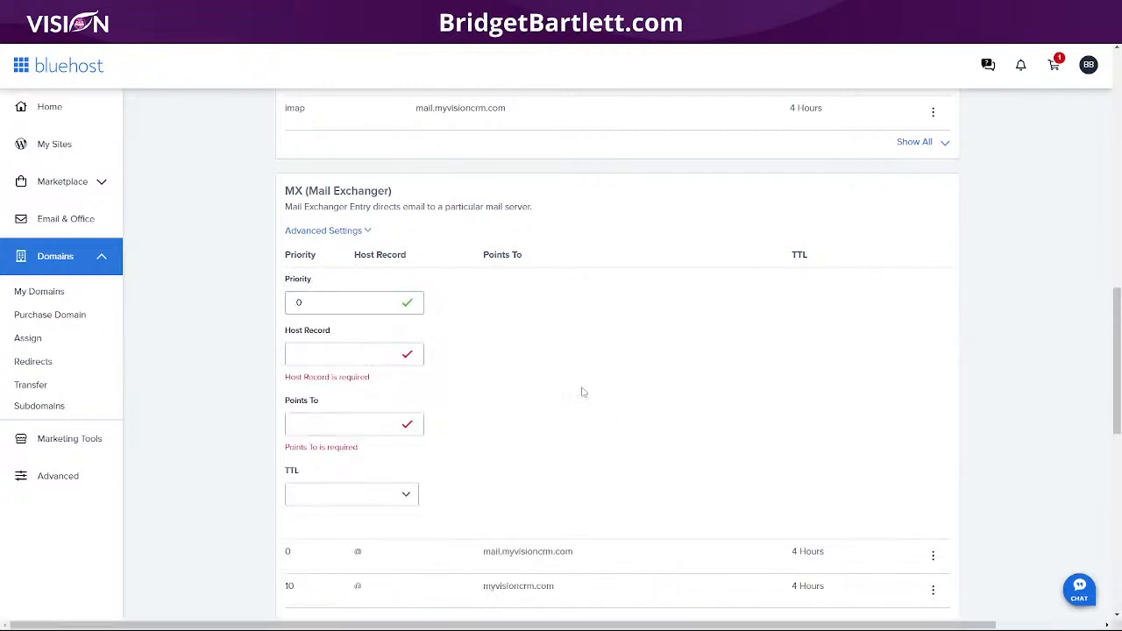
click(317, 302)
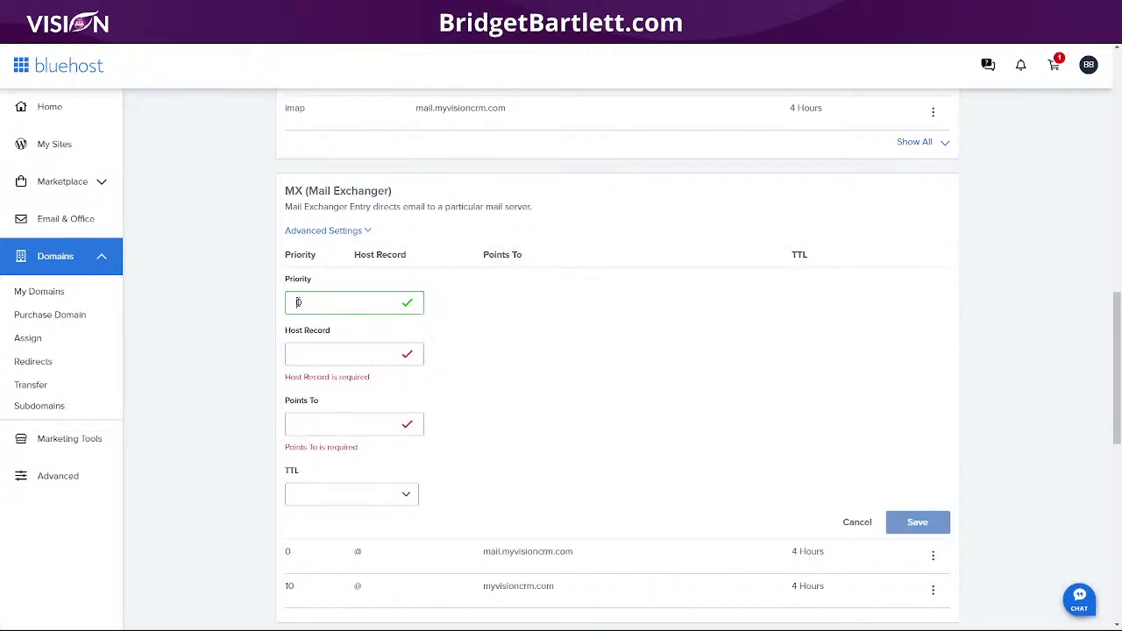
click(329, 352)
key(ctrl+v)
click(307, 403)
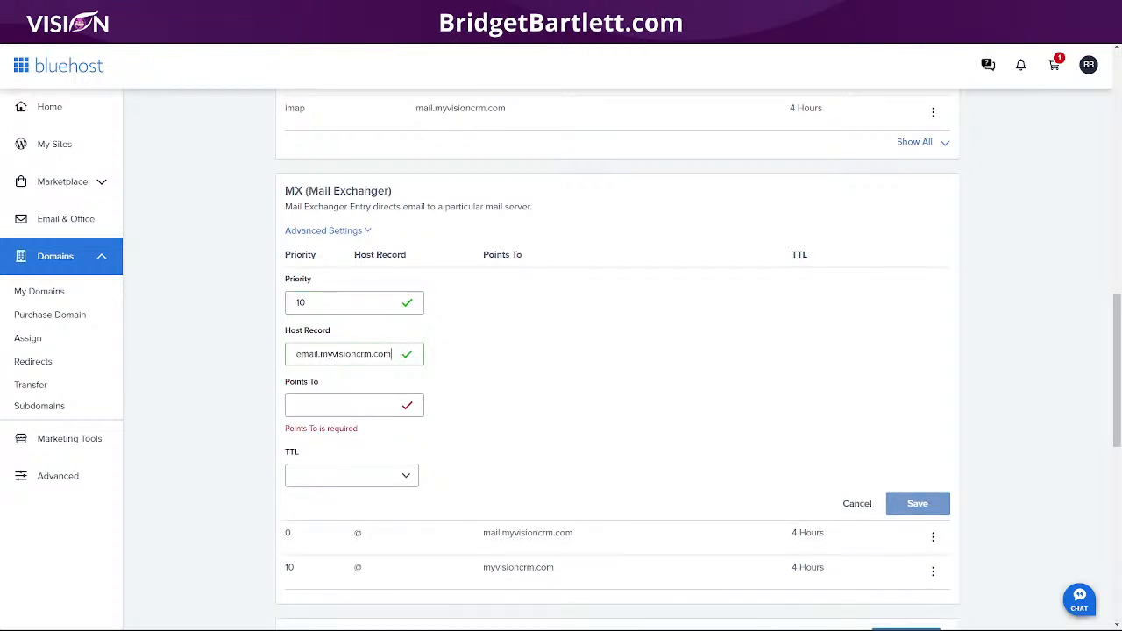
Step: Point the MX record to mxa.mailgun.org without a leading space, set TTL 4 Hours (min), and save
key(alt+Tab)
drag(746, 481, 629, 481)
key(ctrl+c)
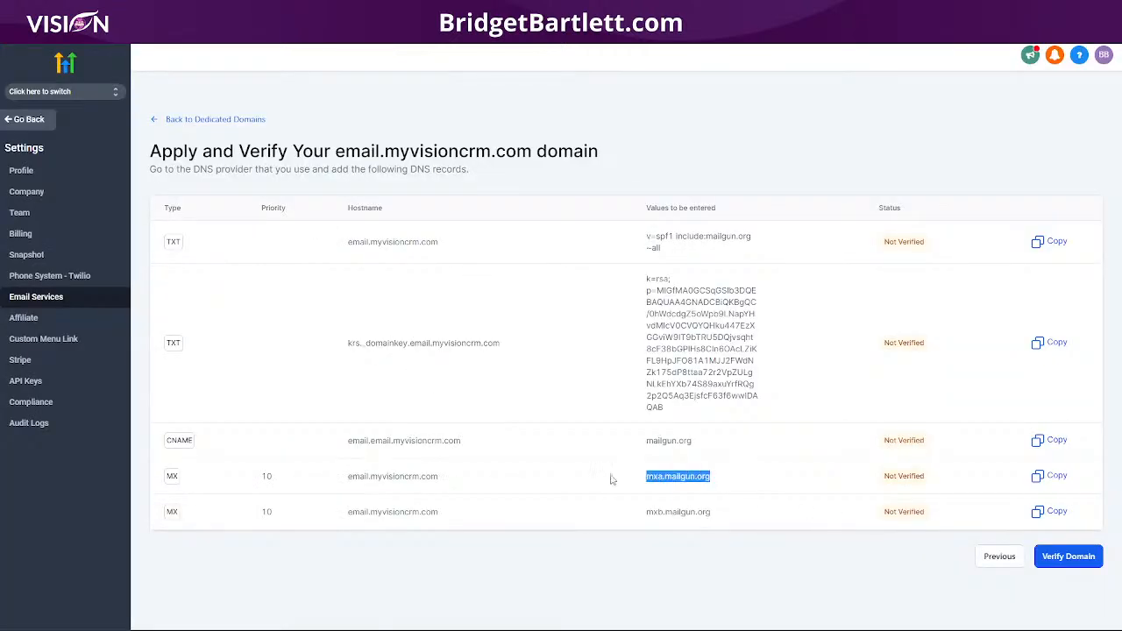
key(alt+Tab)
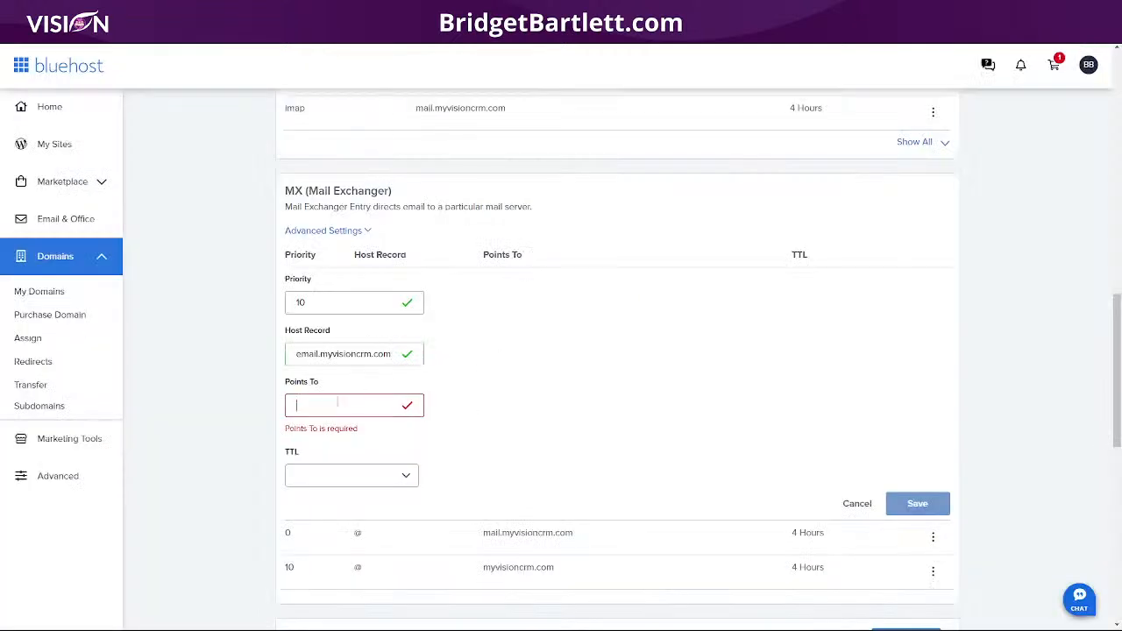
key(ctrl+v)
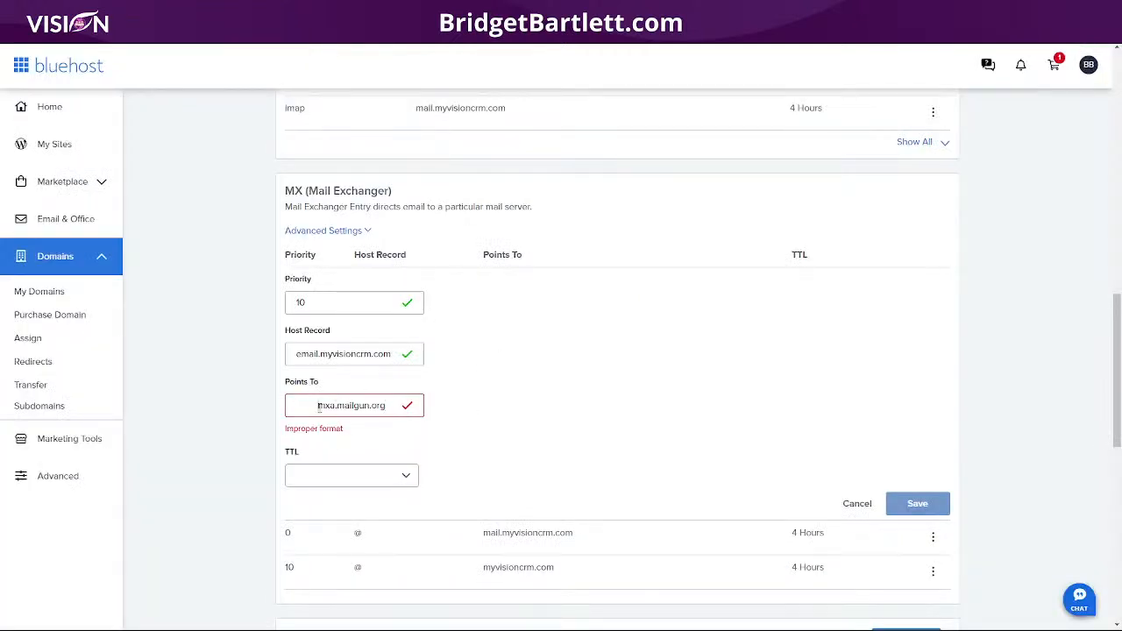
click(318, 406)
key(BackSpace)
key(BackSpace)
key(BackSpace)
key(BackSpace)
key(BackSpace)
key(BackSpace)
key(BackSpace)
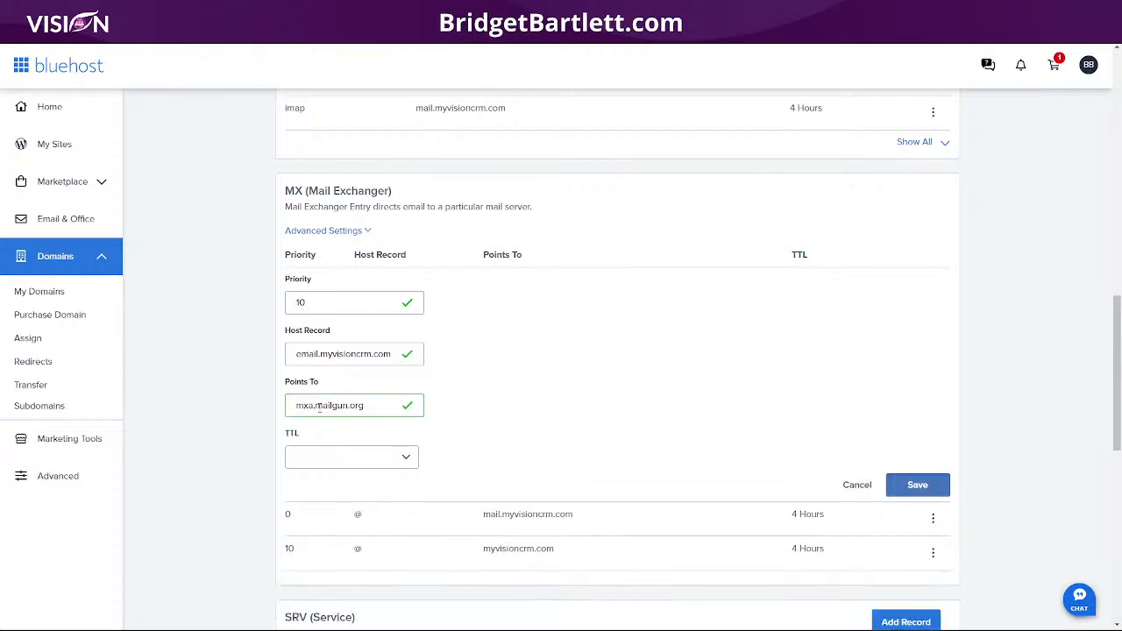
click(326, 460)
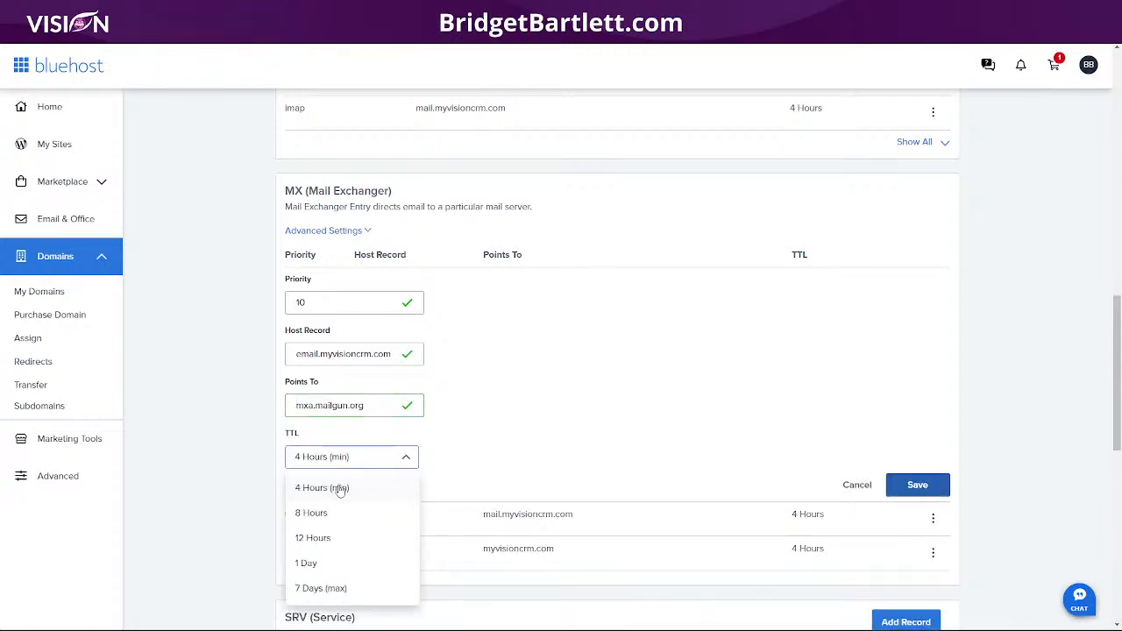
click(343, 488)
click(918, 485)
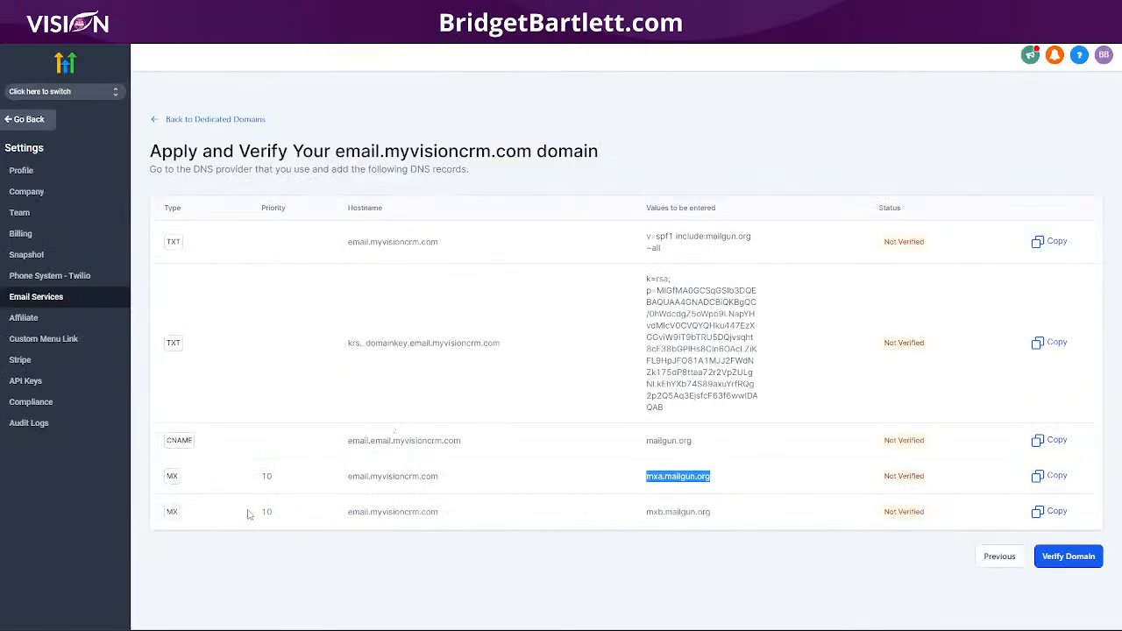
drag(440, 512, 341, 512)
key(ctrl+c)
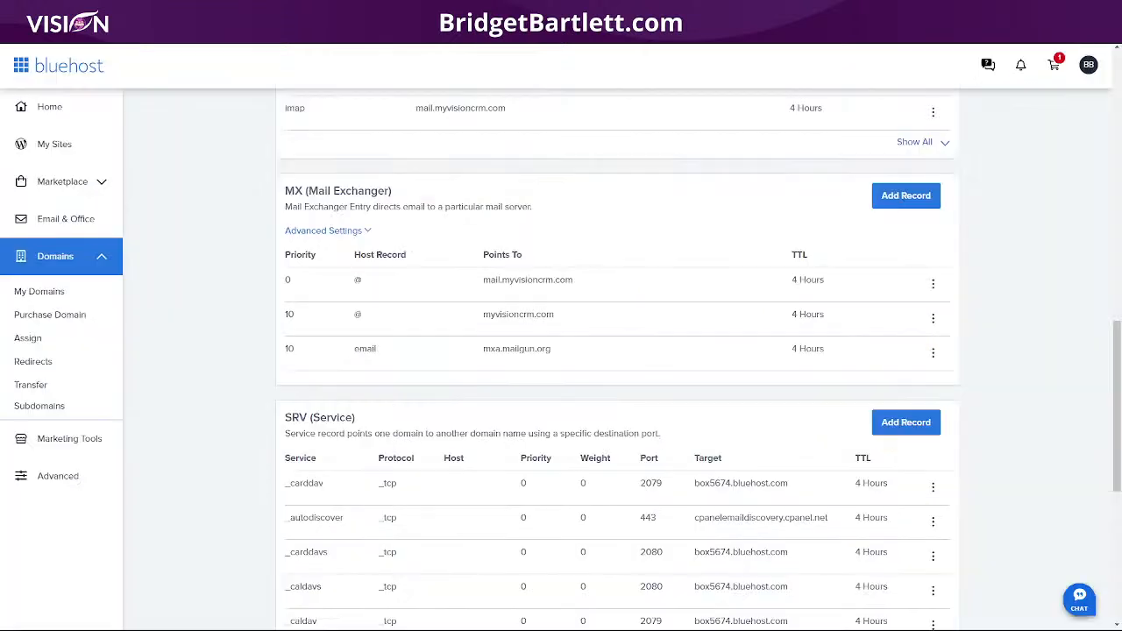
Step: Save a second MX record: priority 10, host email.myvisioncrm.com, target mxb.mailgun.org, TTL 4 Hours (min)
click(904, 198)
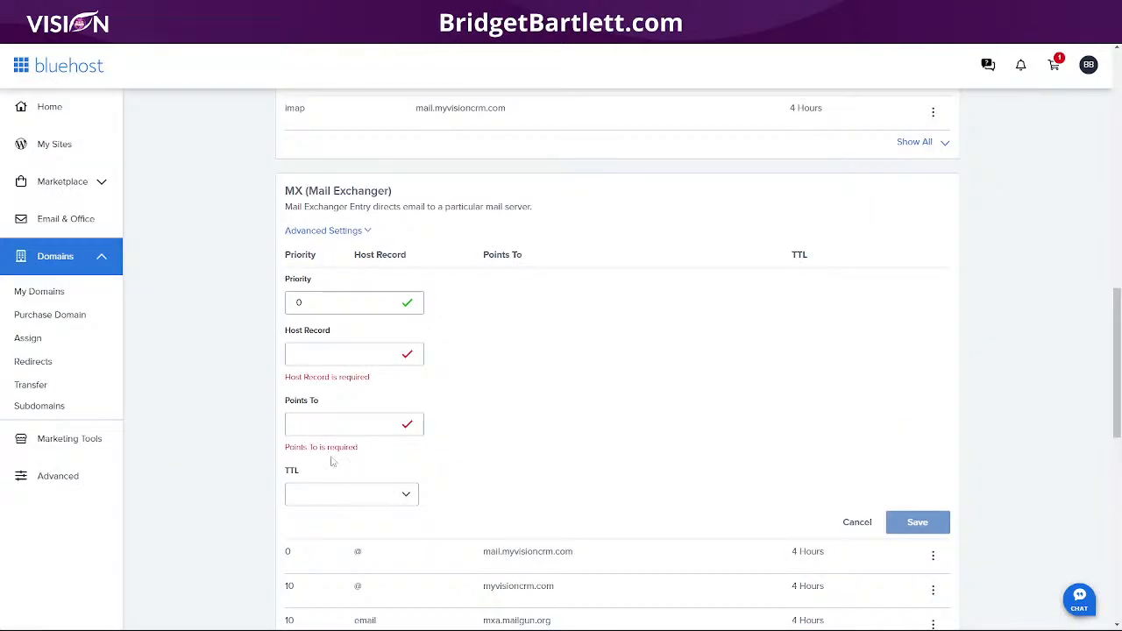
click(290, 302)
click(298, 304)
click(337, 359)
key(ctrl+v)
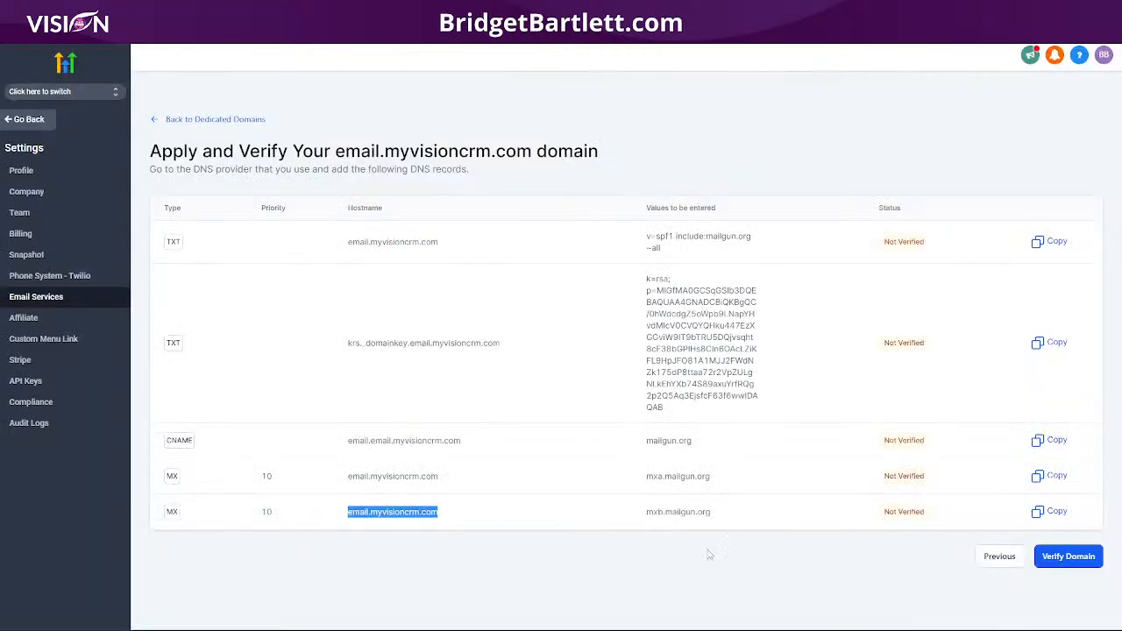
drag(744, 512, 644, 515)
key(ctrl+c)
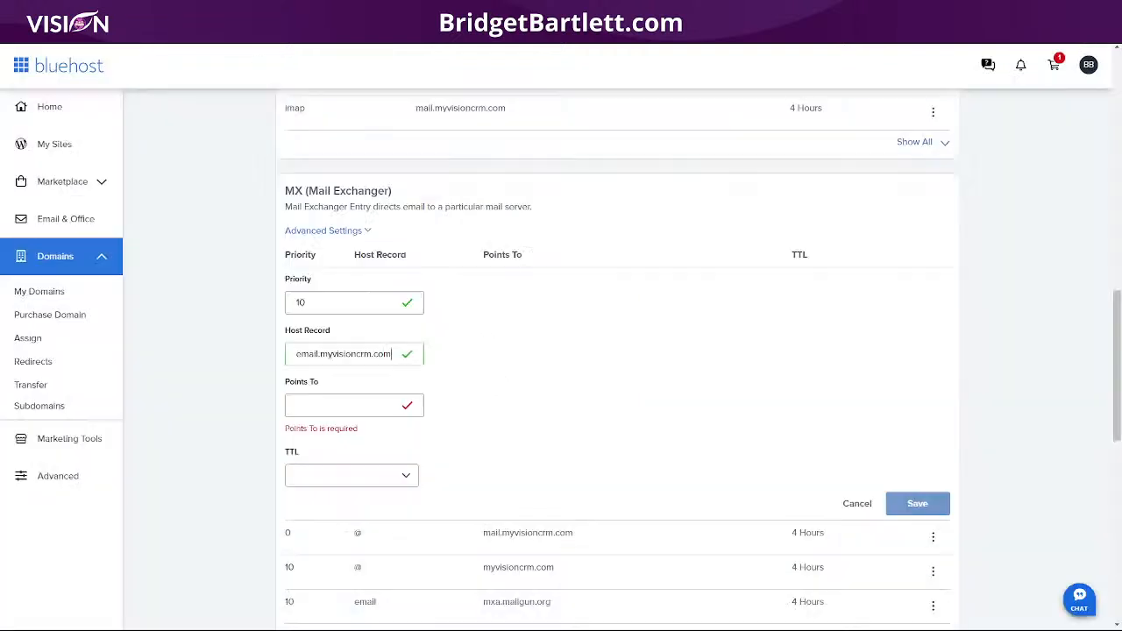
click(338, 405)
key(ctrl+v)
click(309, 458)
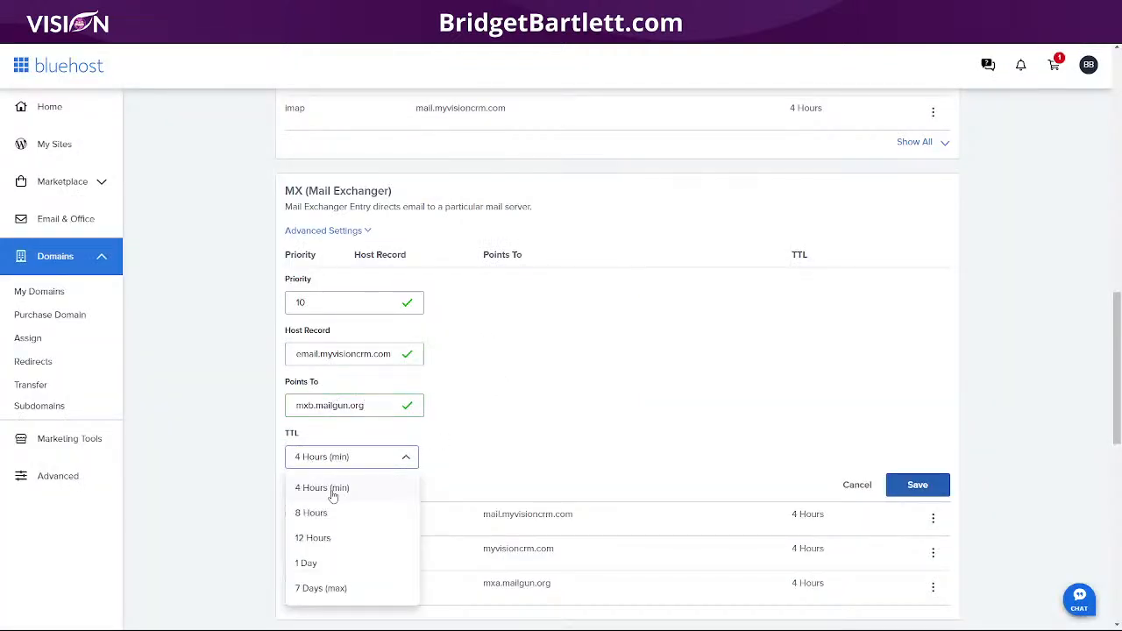
click(333, 496)
click(912, 487)
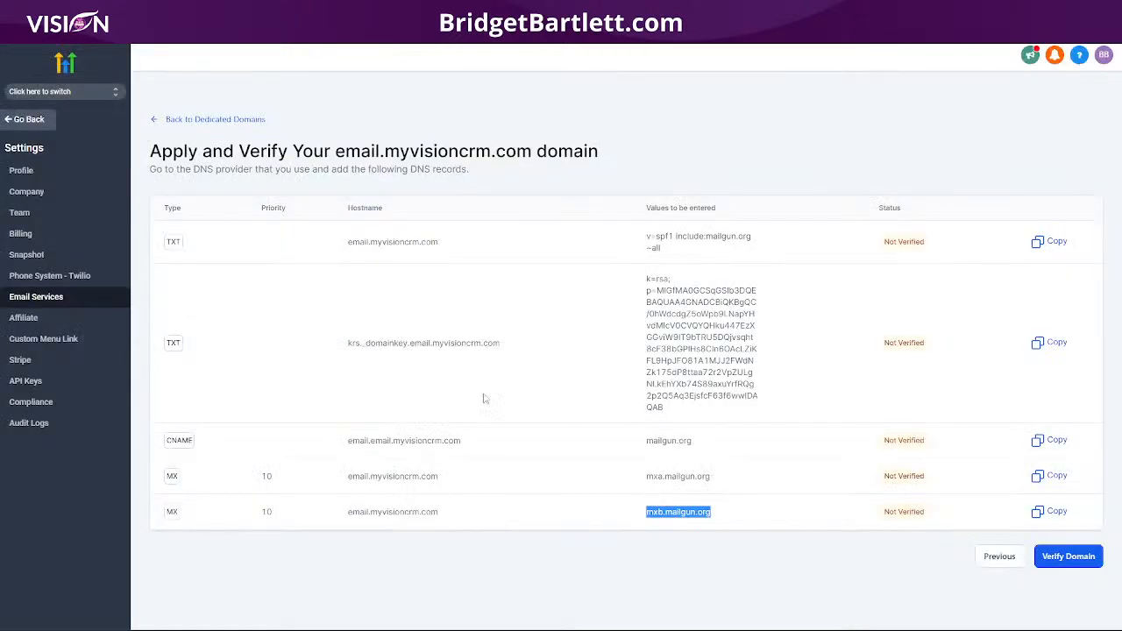
Step: Run Verify Domain five times for email.myvisioncrm.com, then return to the Dedicated Domains list
click(1070, 559)
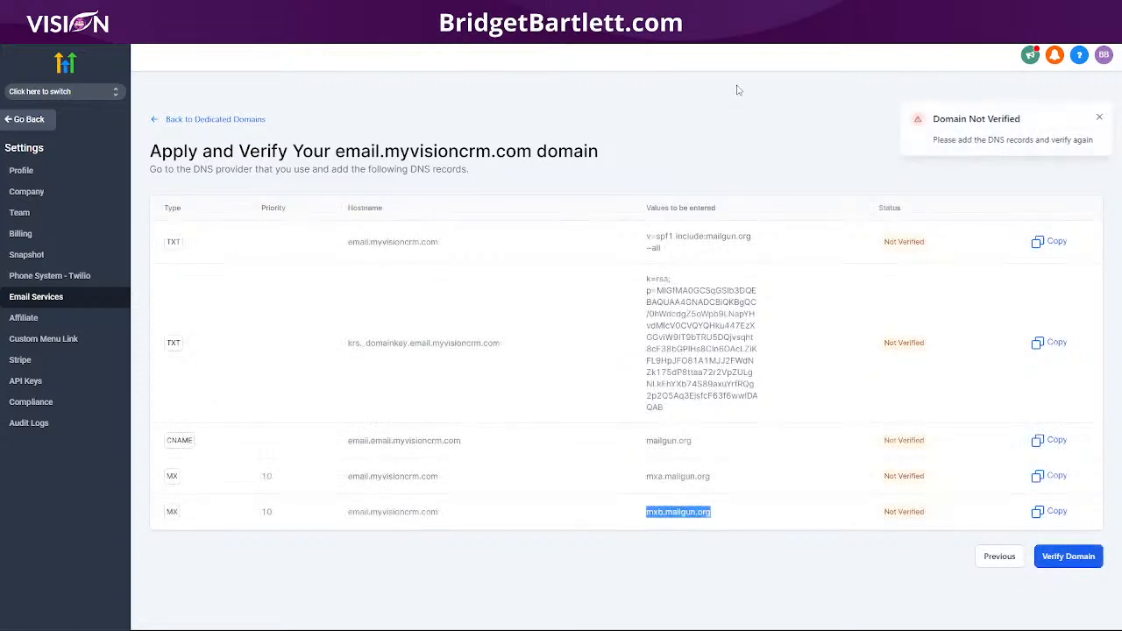
click(1070, 561)
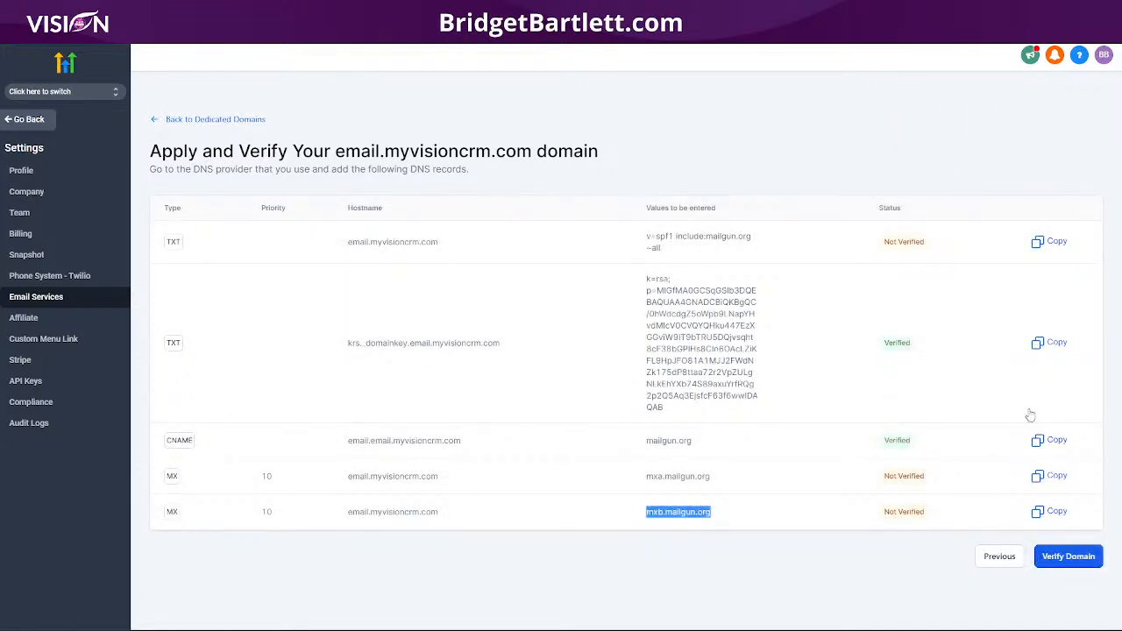
click(1070, 558)
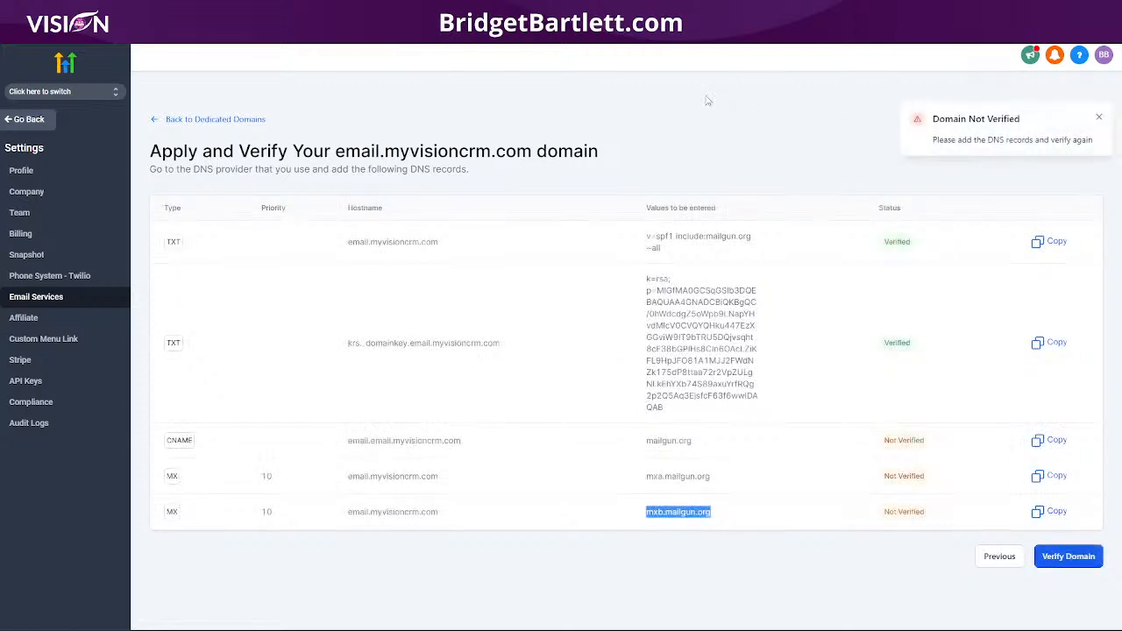
click(1068, 558)
click(1065, 563)
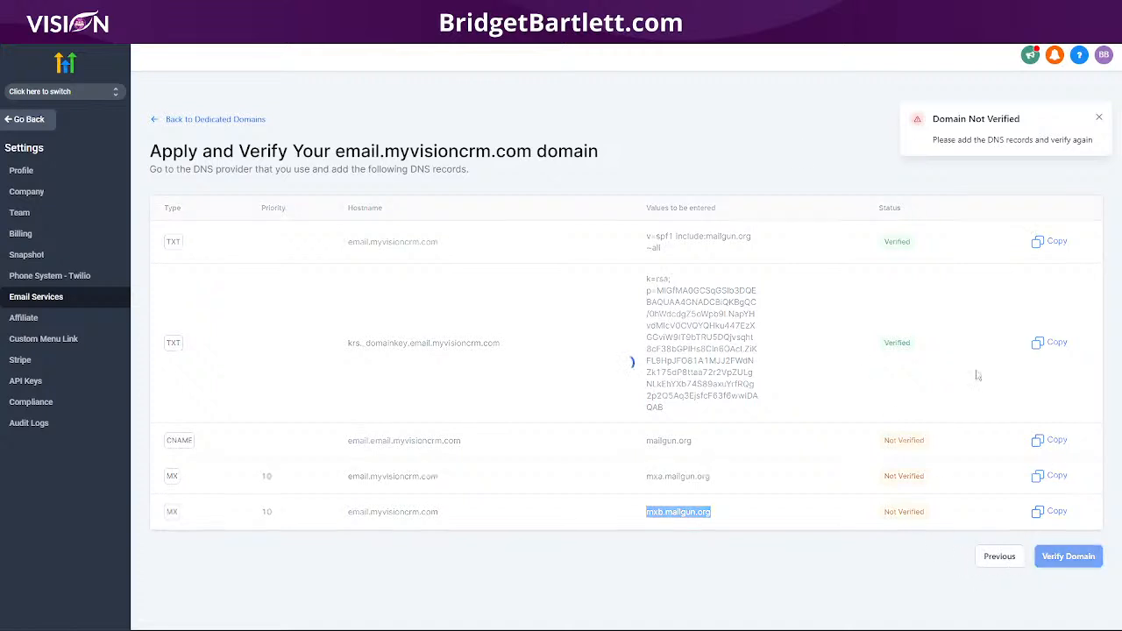
click(230, 120)
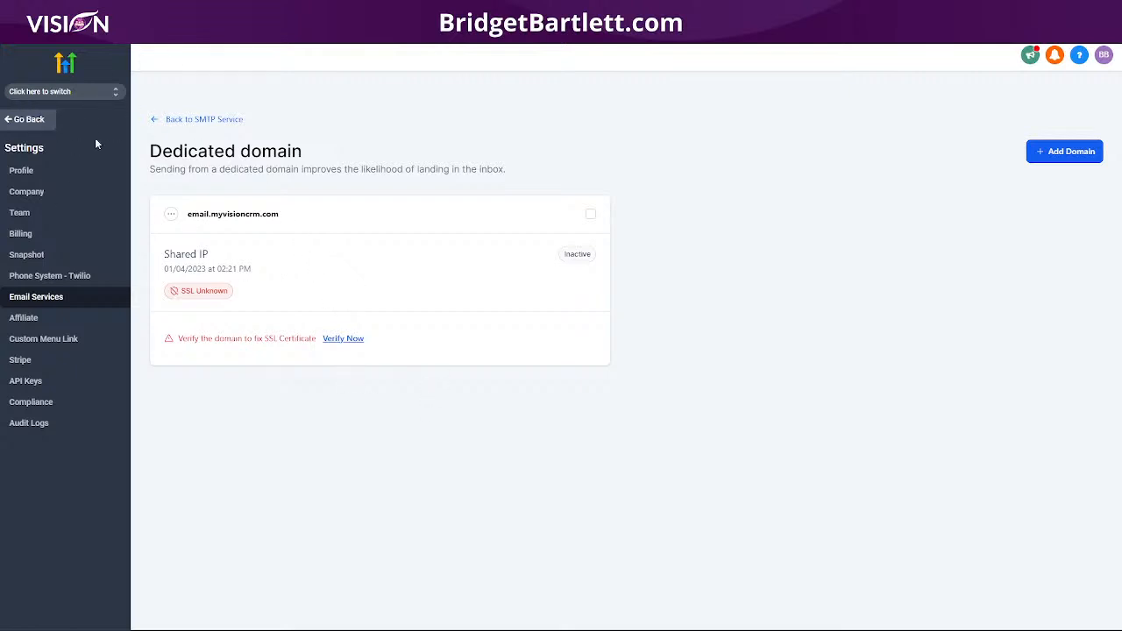
Step: Reopen email.myvisioncrm.com's DNS verification, re-verify four more times, and go back to the list
click(336, 339)
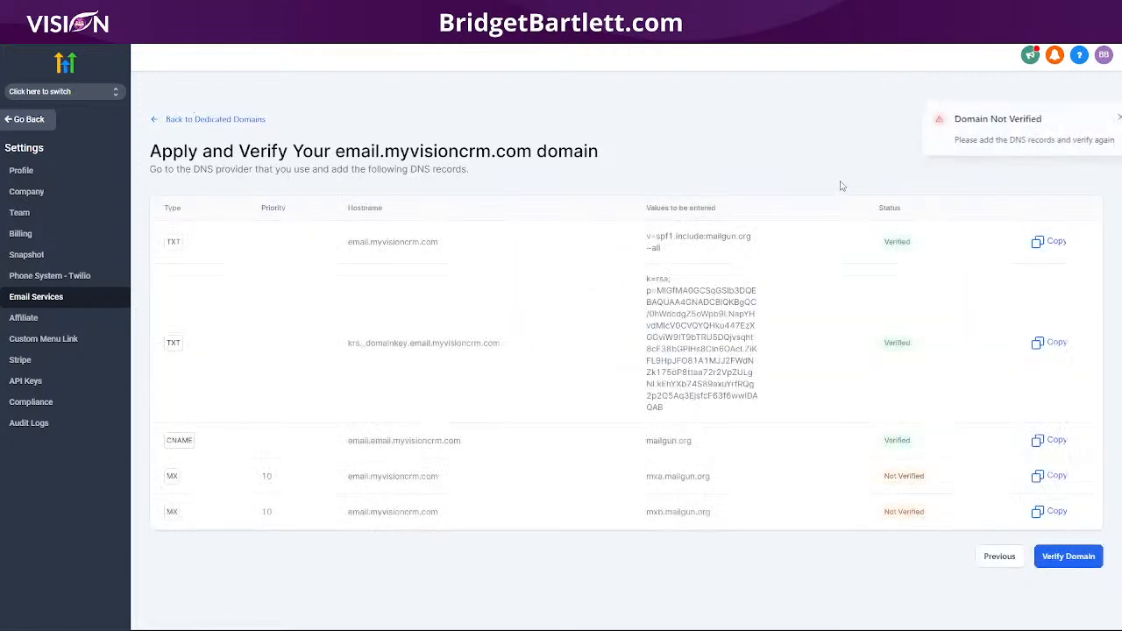
click(1066, 558)
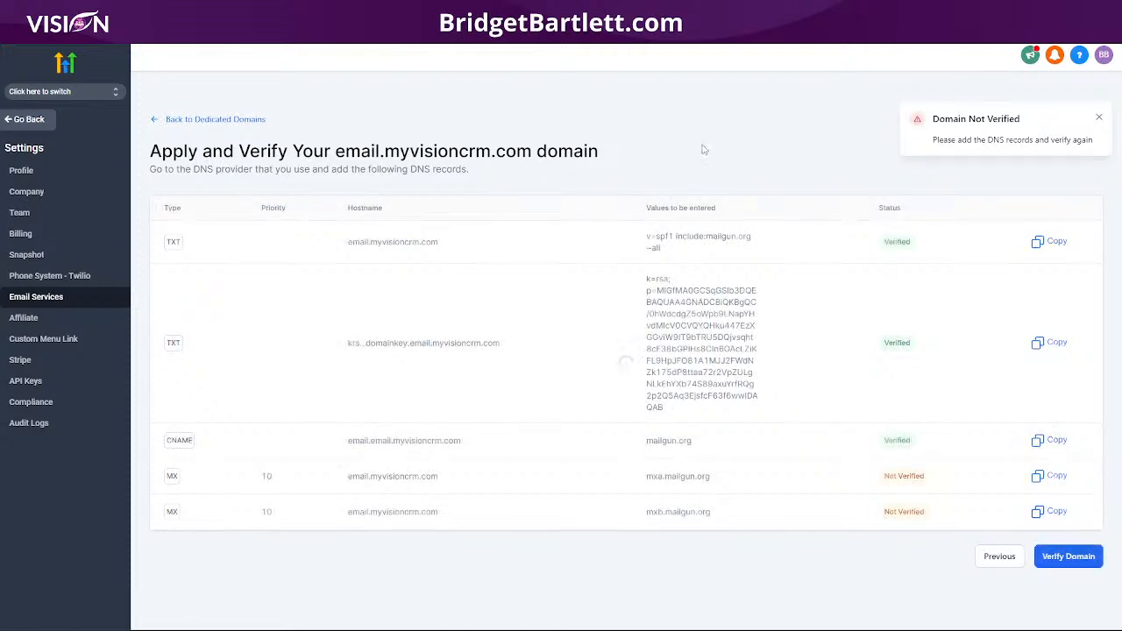
click(1048, 560)
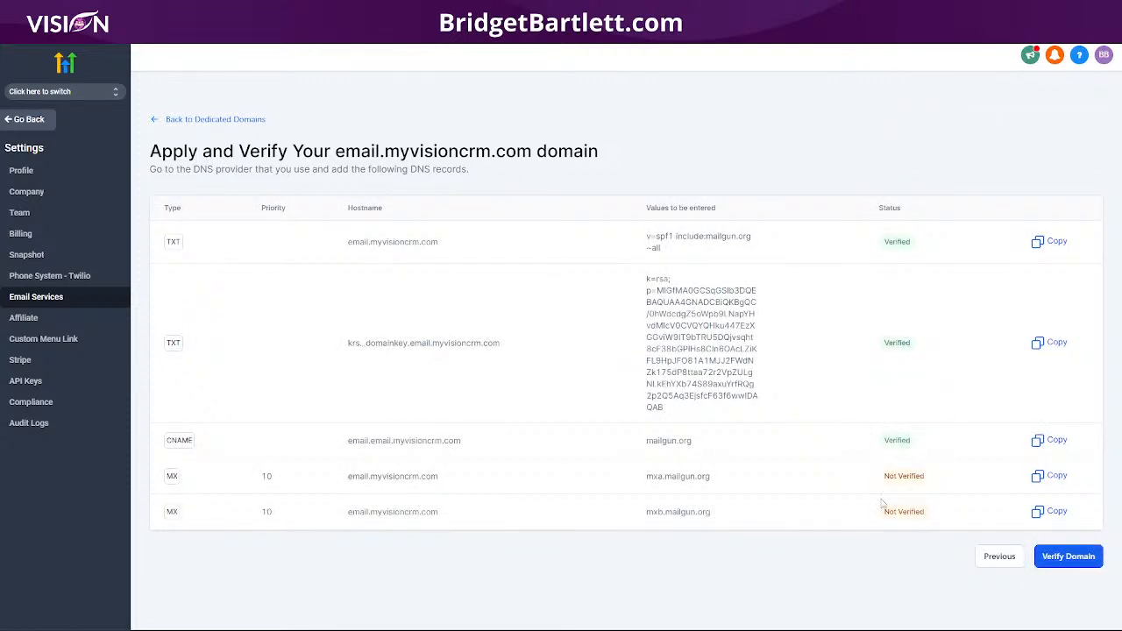
click(1059, 559)
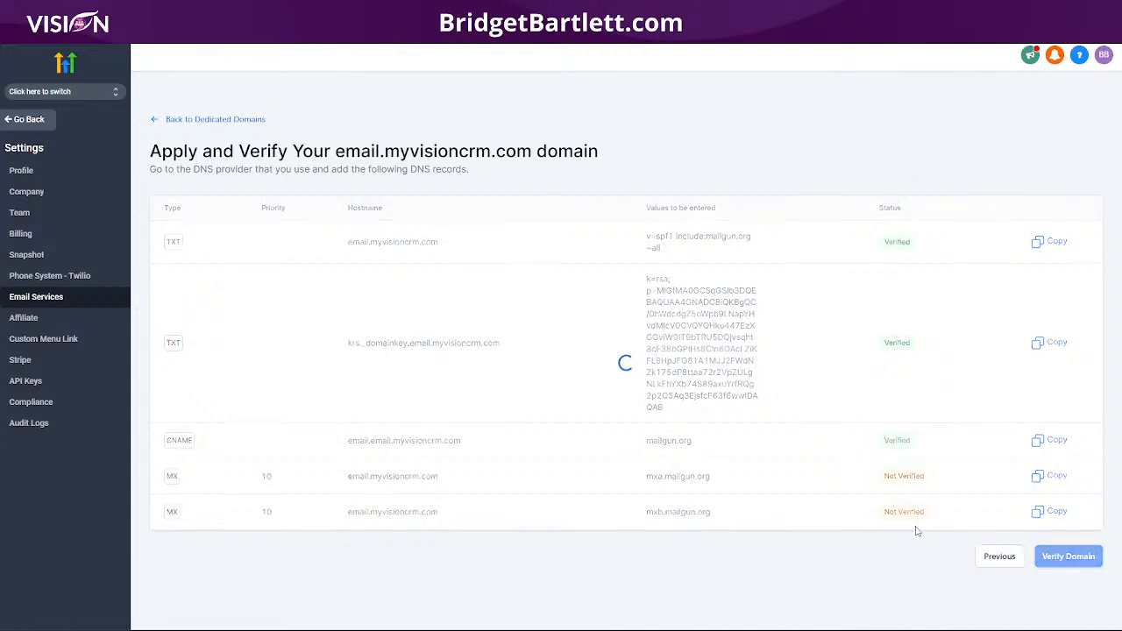
click(1062, 557)
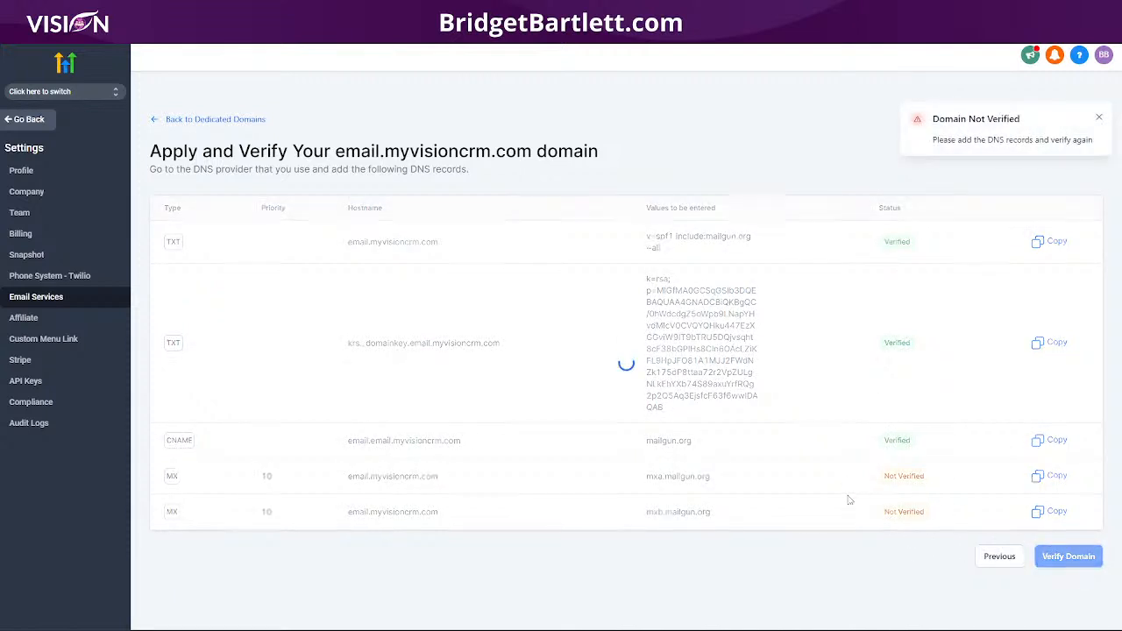
click(191, 120)
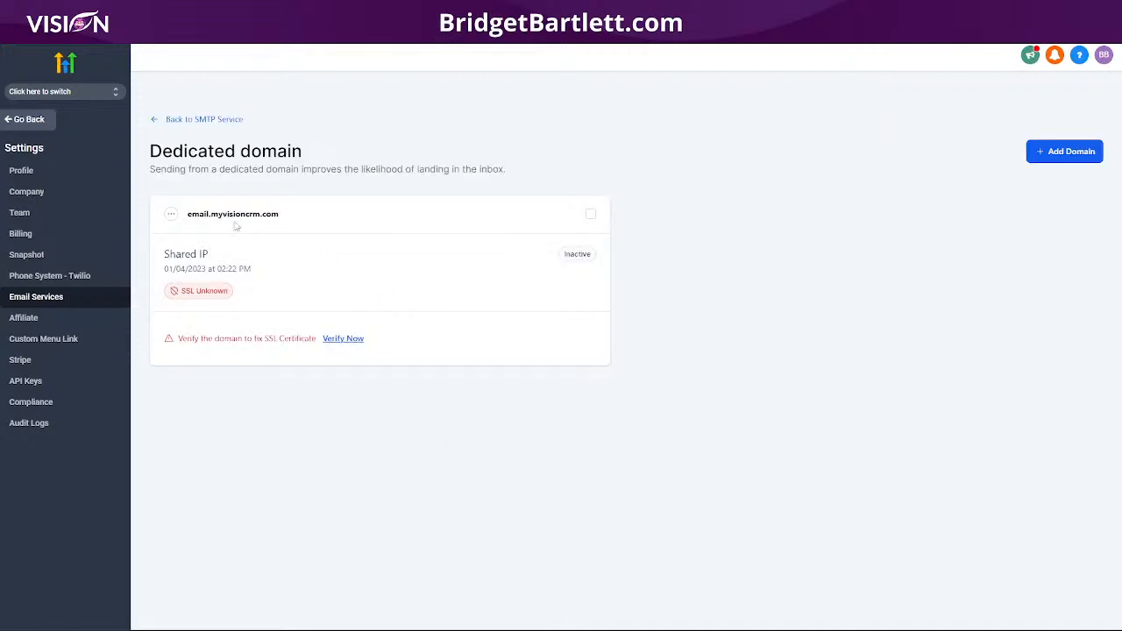
Step: Review the Understanding Domains slide in Canva, then close HighLevel's sub-account switcher
click(63, 94)
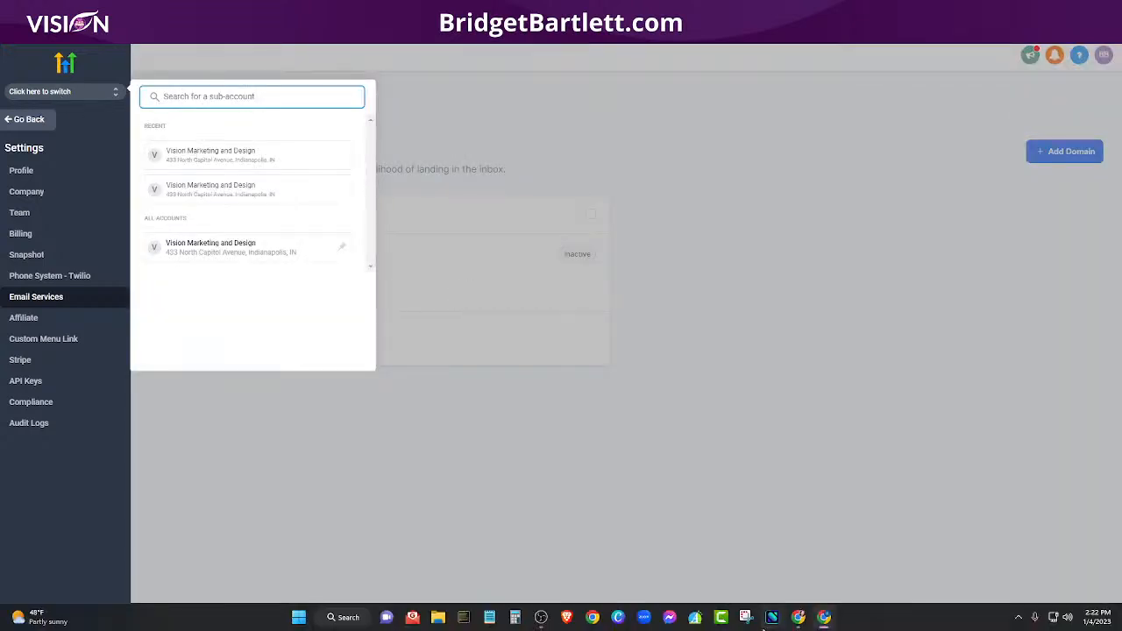
click(794, 619)
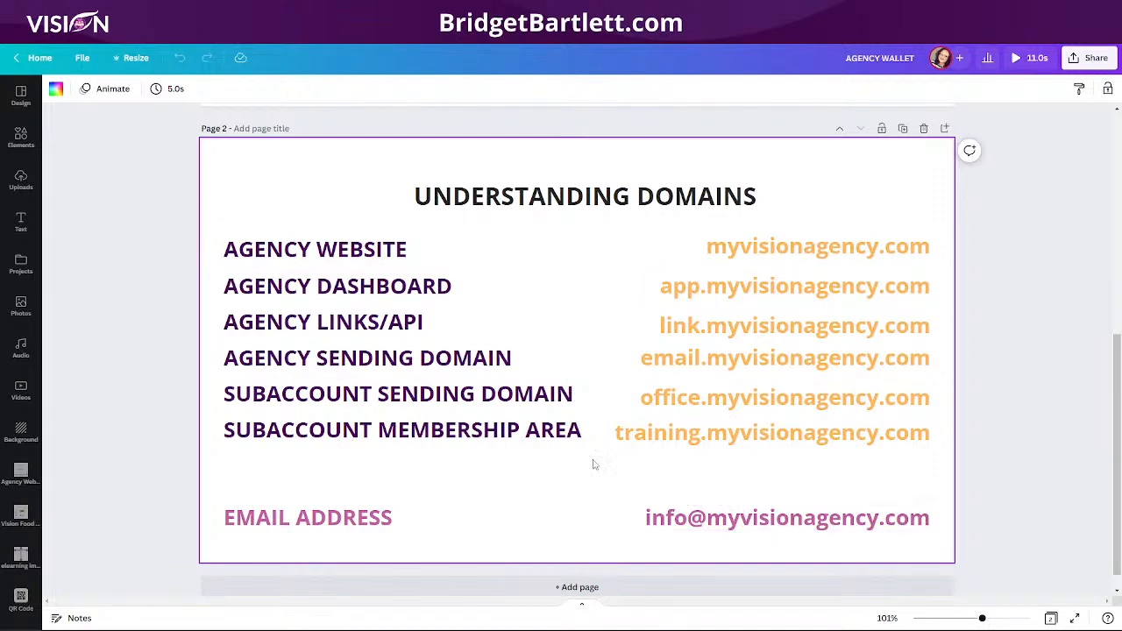
mouse_move(822, 624)
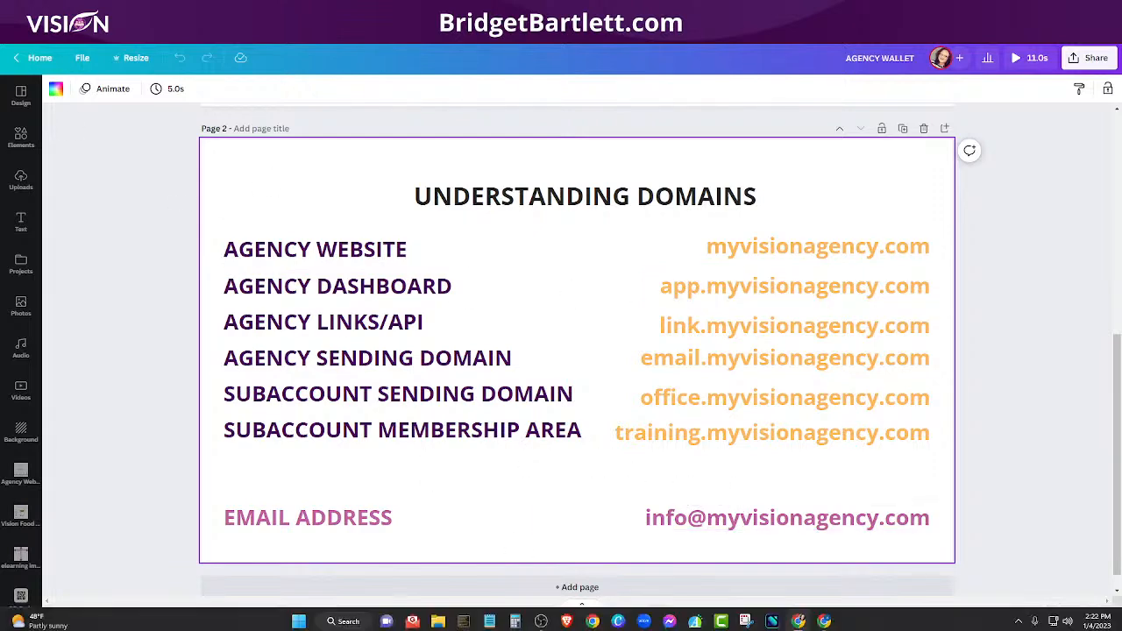
click(799, 618)
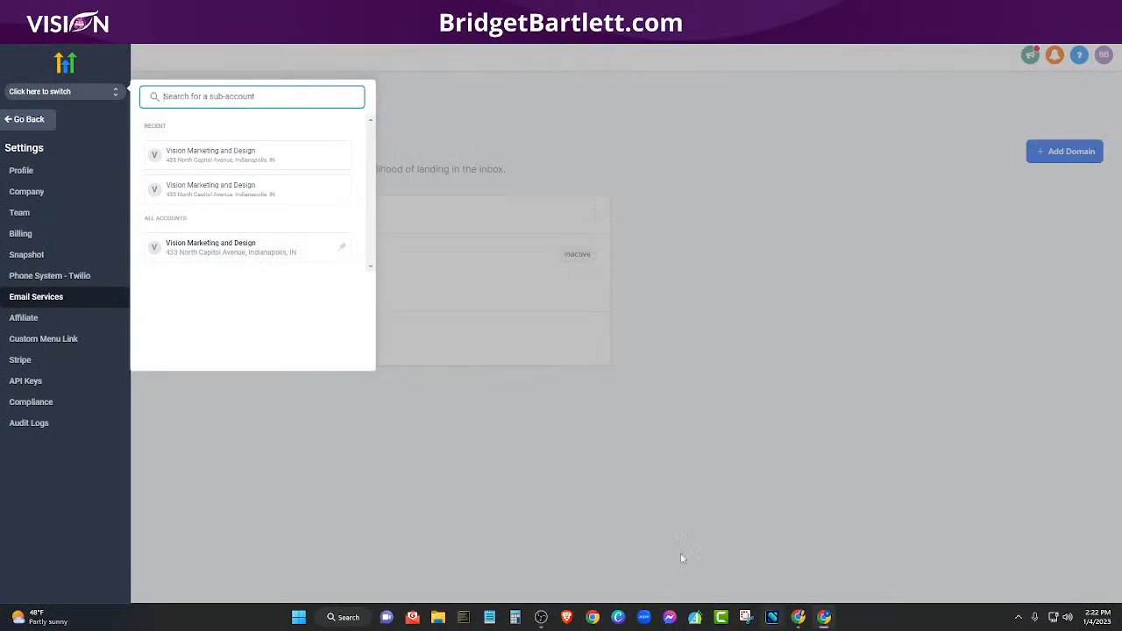
click(563, 131)
Step: Re-verify the email domain twice, then switch into the Vision Marketing and Design sub-account
click(351, 338)
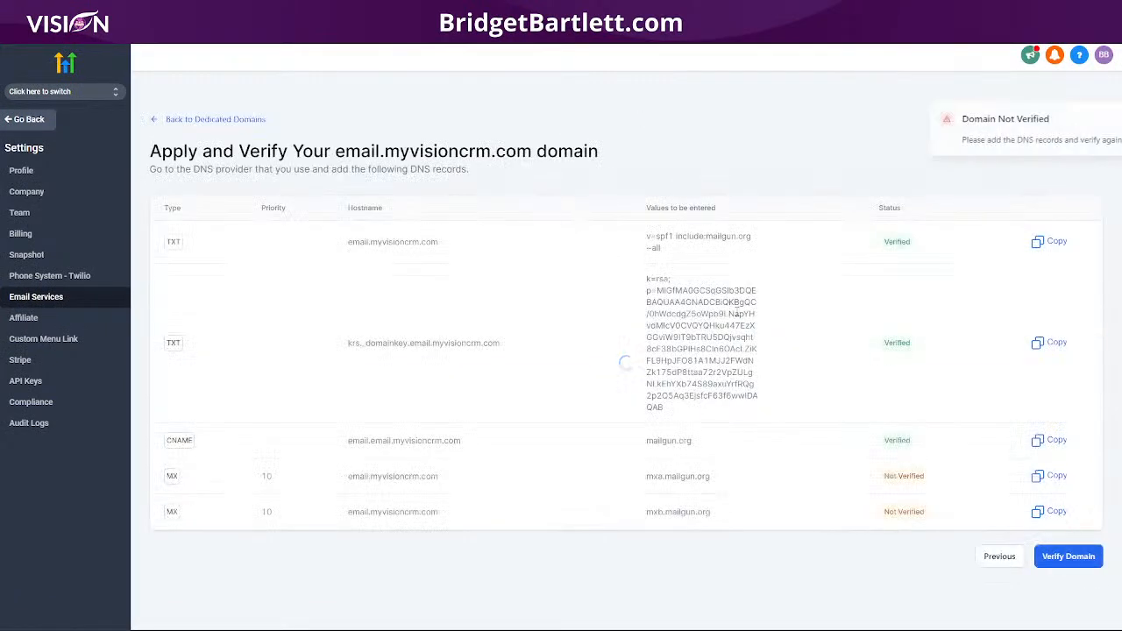
click(1061, 558)
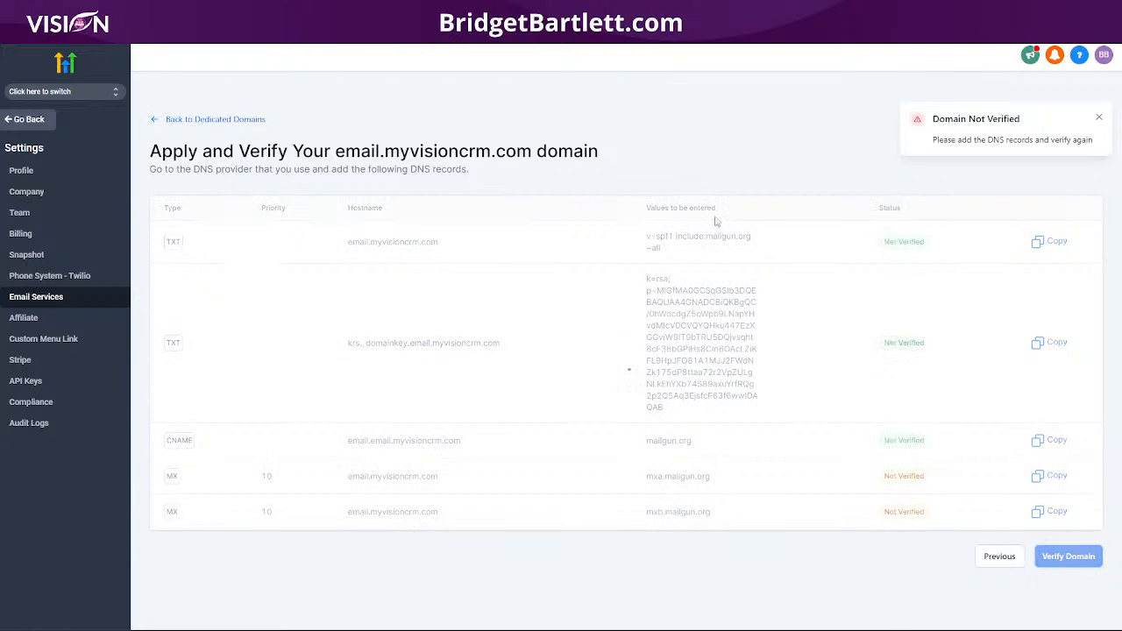
click(1061, 558)
click(223, 119)
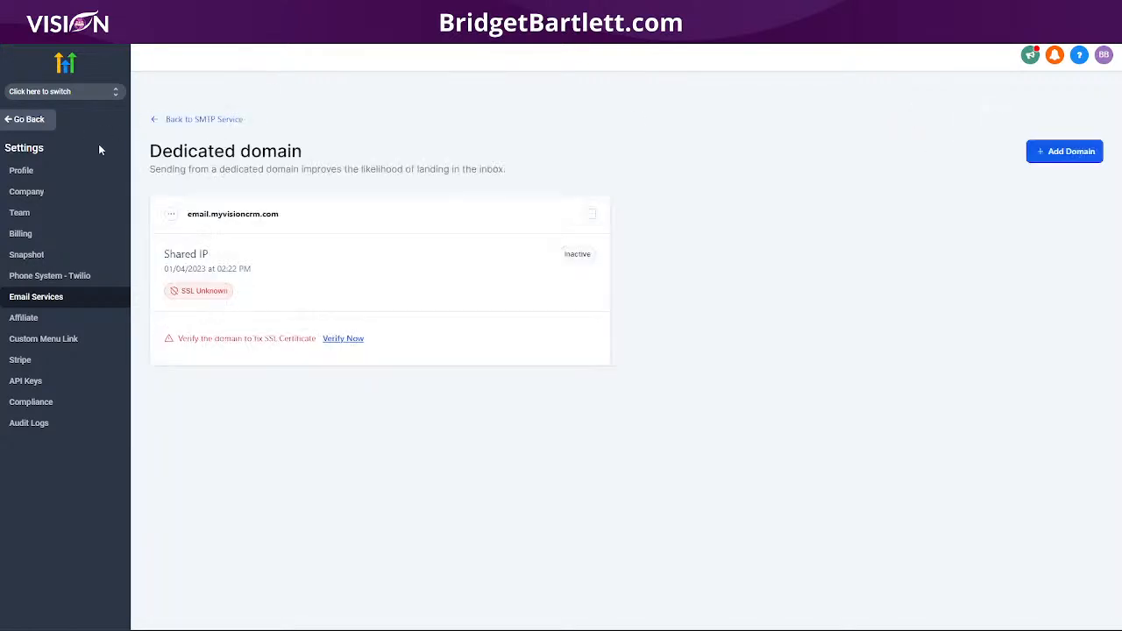
click(52, 94)
click(230, 156)
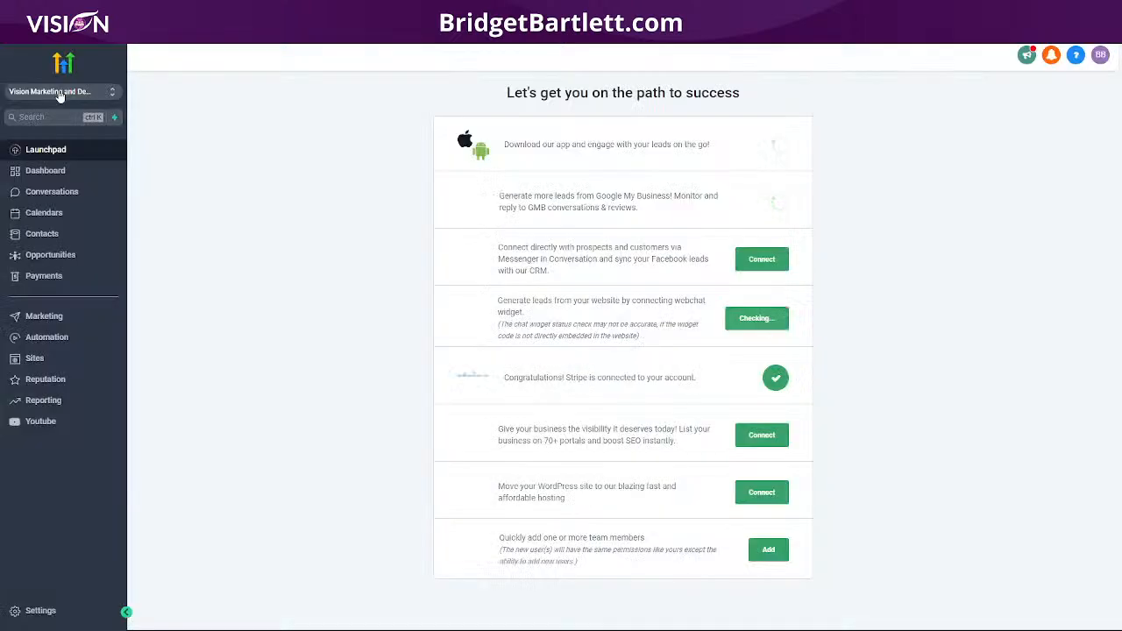
click(59, 93)
click(202, 132)
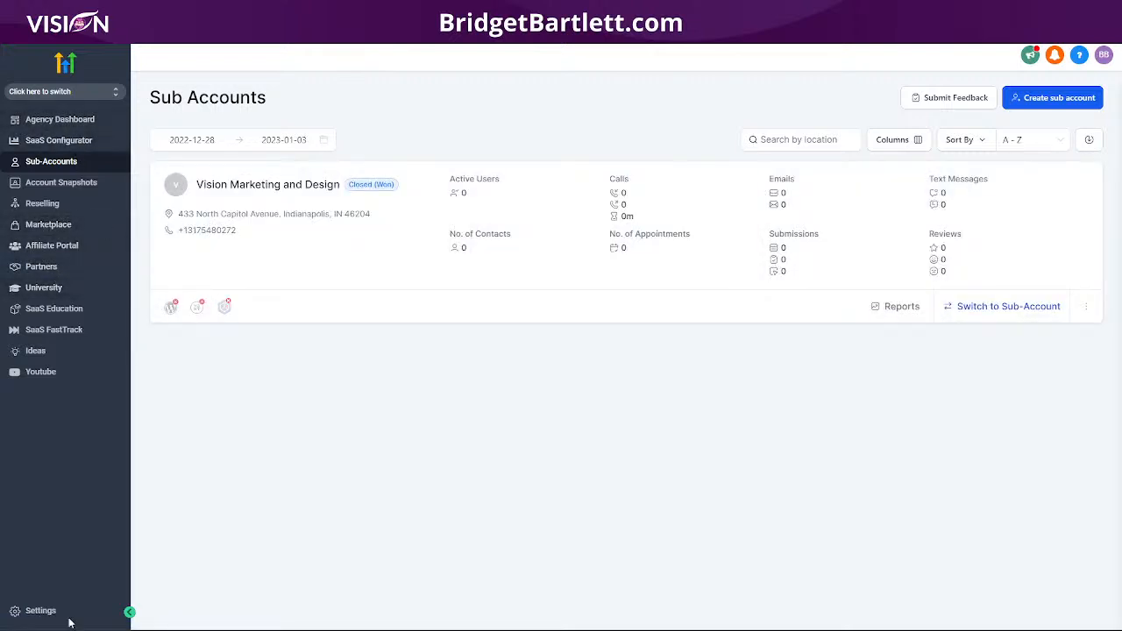
click(35, 611)
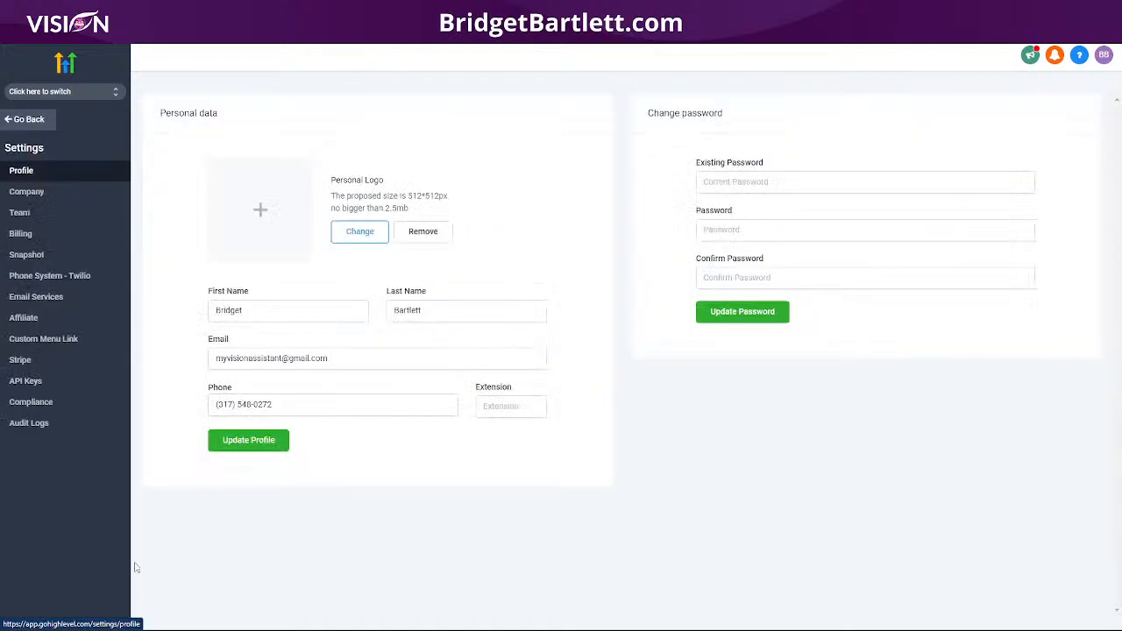
click(45, 278)
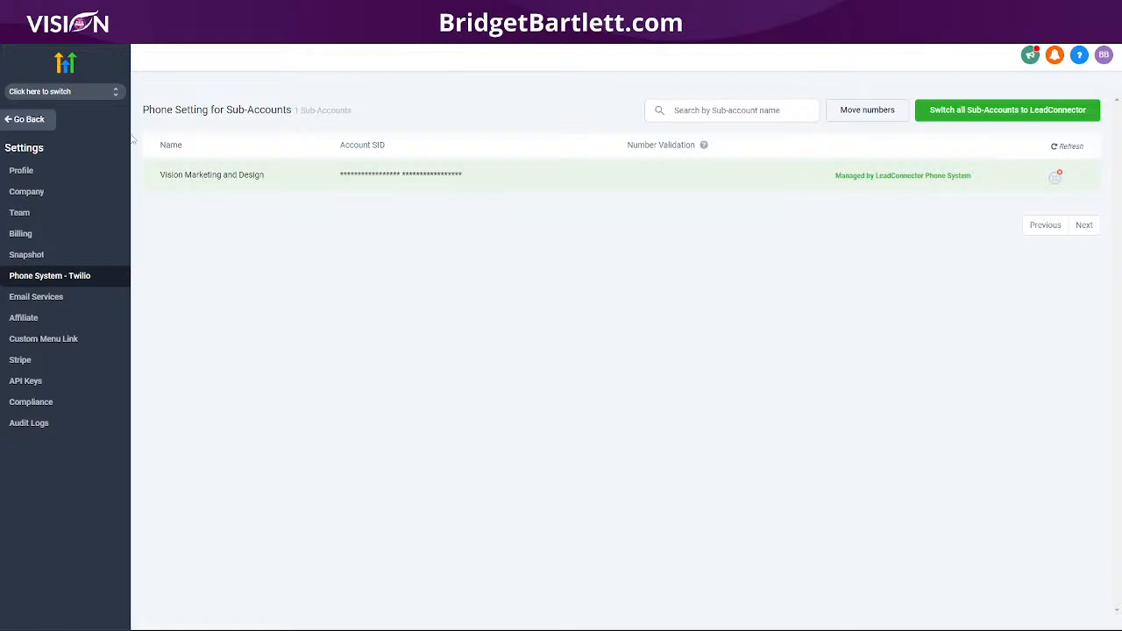
click(32, 95)
click(210, 156)
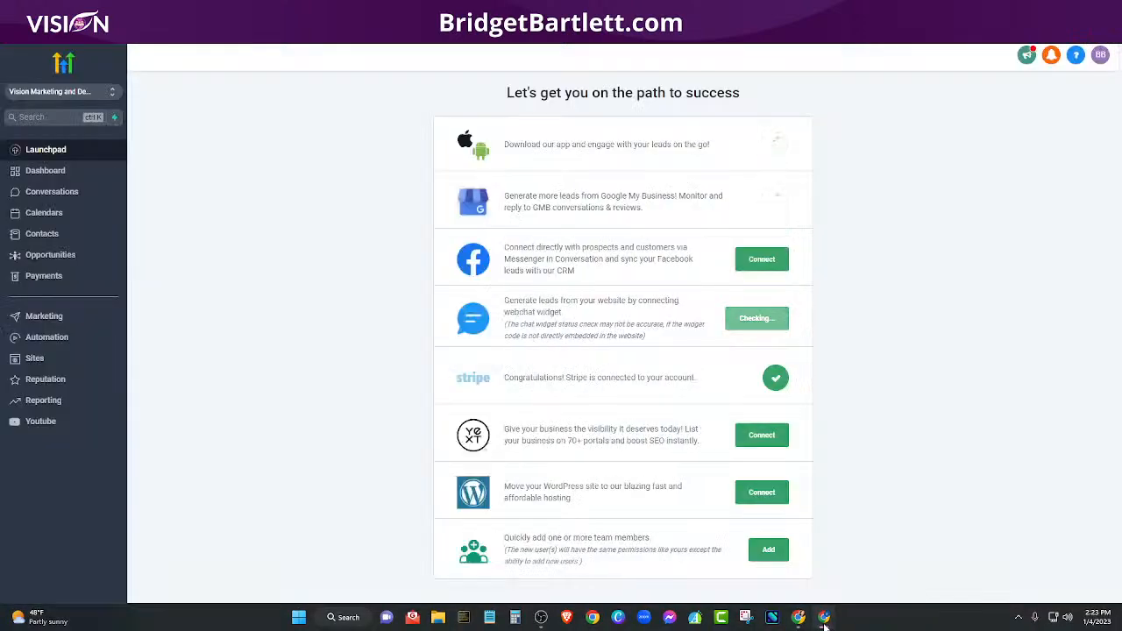
click(824, 618)
click(824, 618)
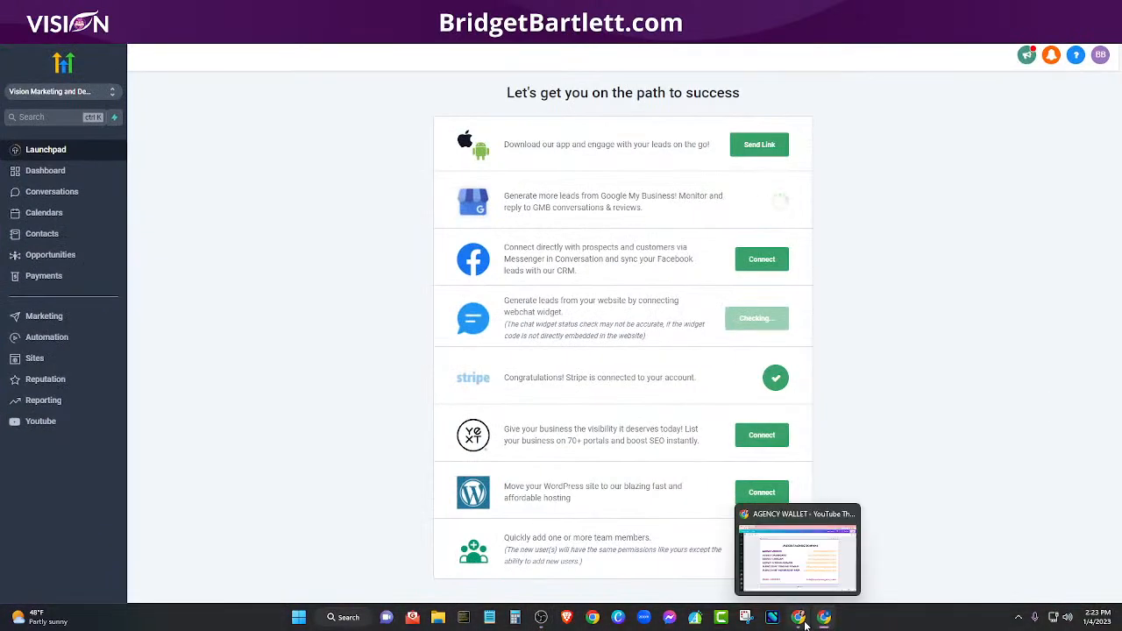
click(805, 625)
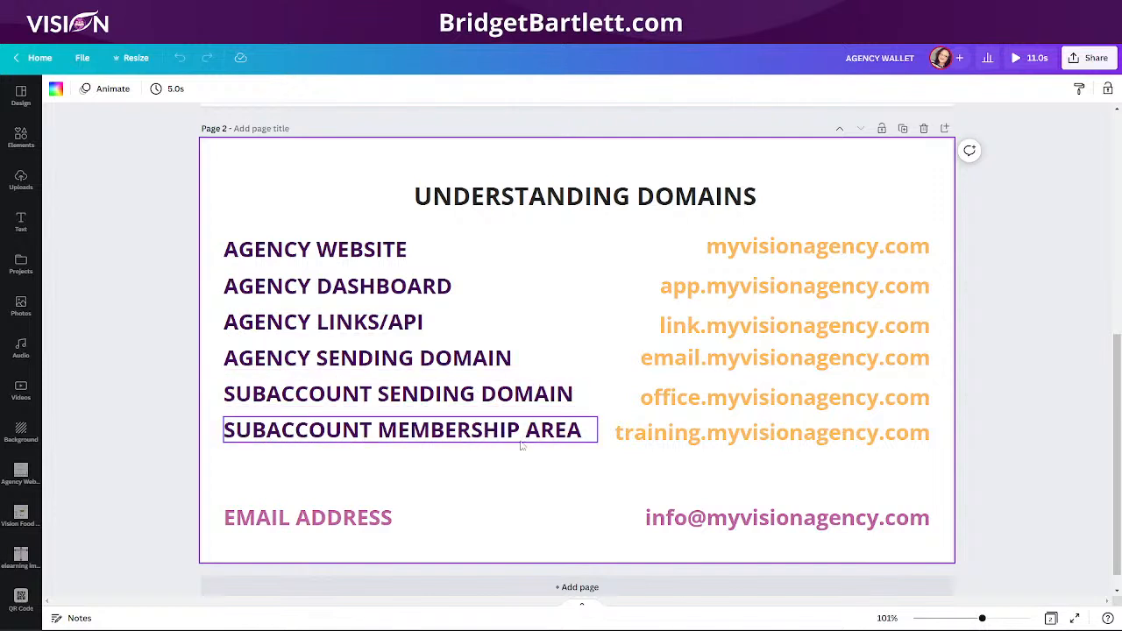
click(798, 619)
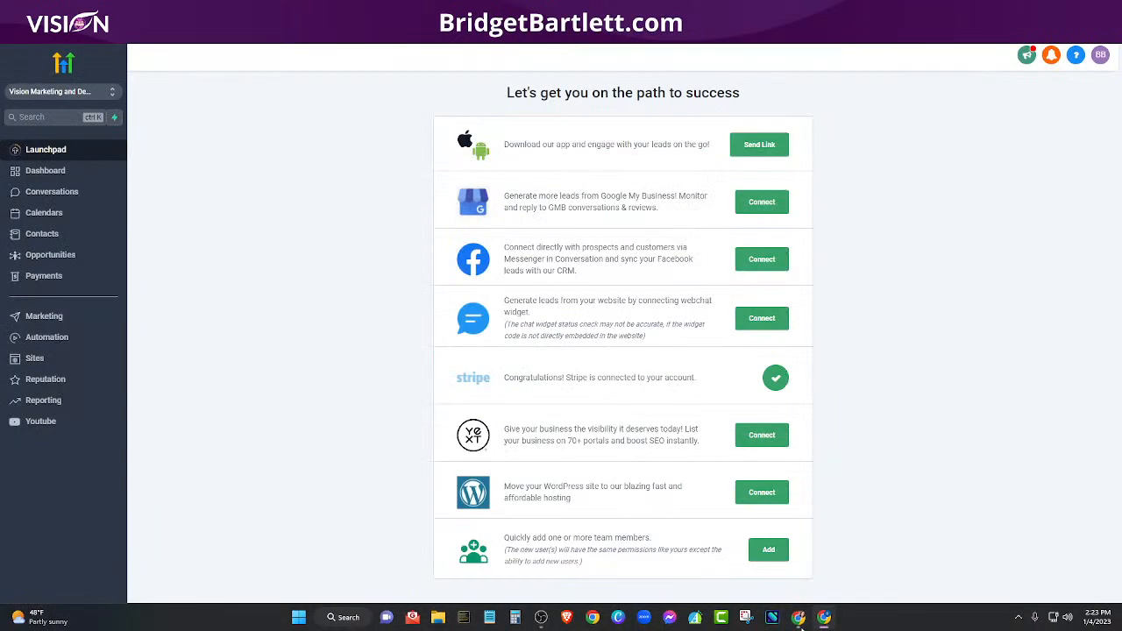
Step: Under Settings > Email Services > Dedicated domain, add office.myvisioncrm.com and submit Add & Verify
click(50, 610)
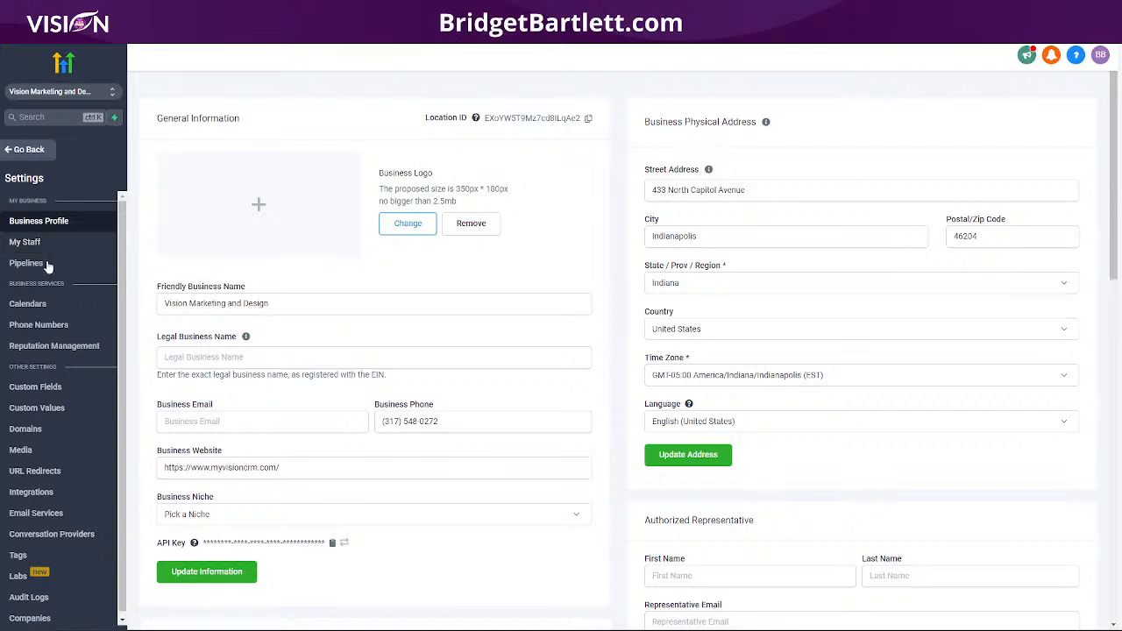
scroll(63, 483, down, 1)
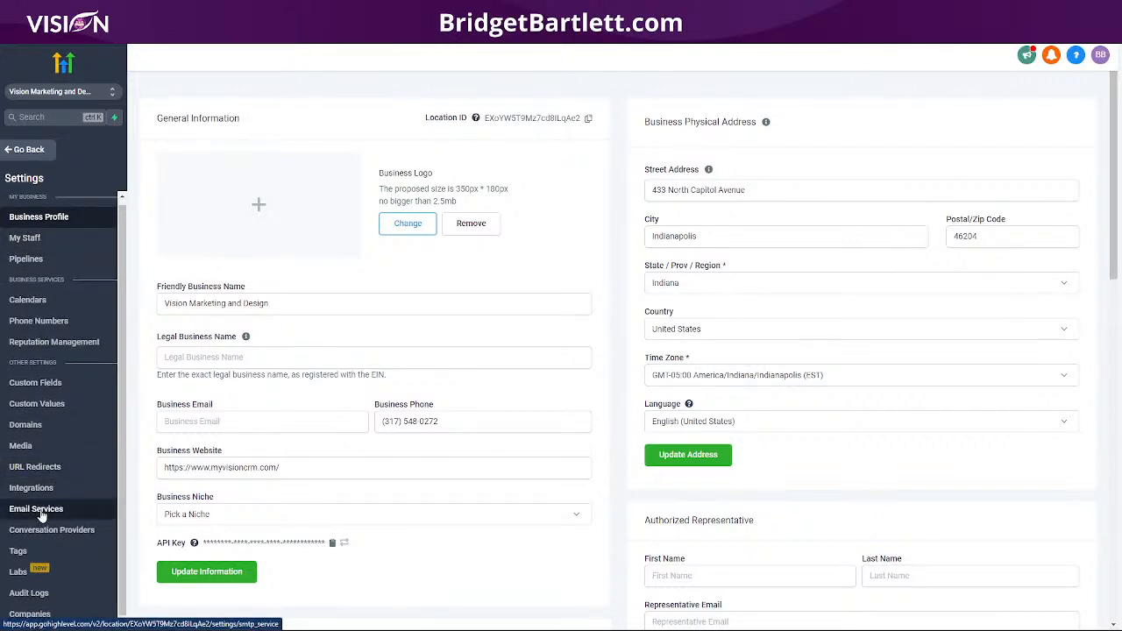
click(49, 511)
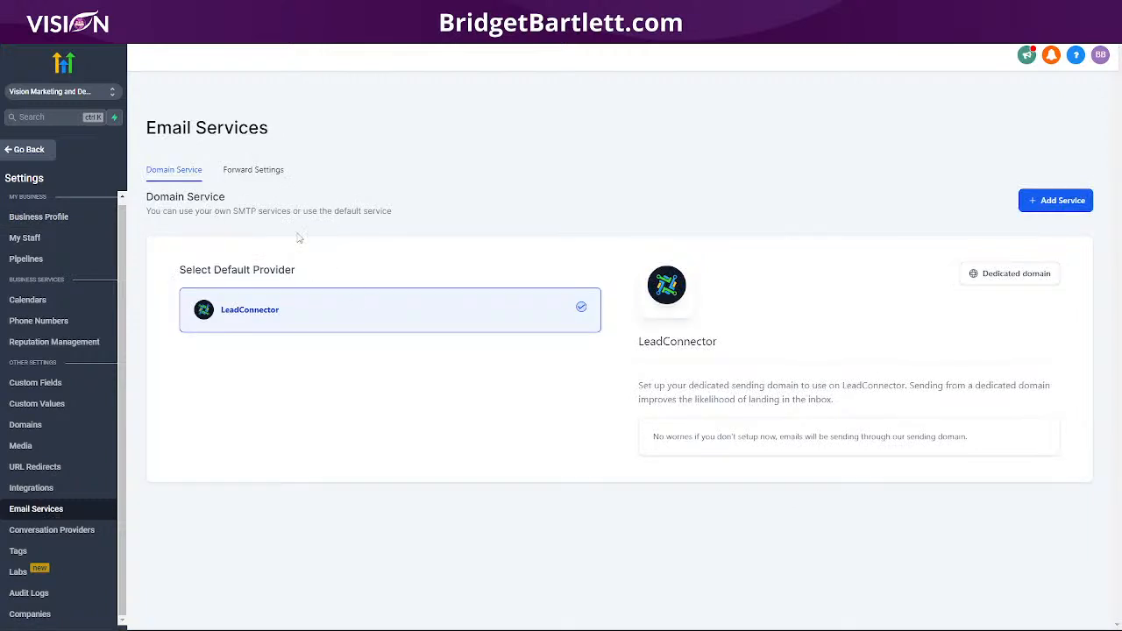
click(1010, 274)
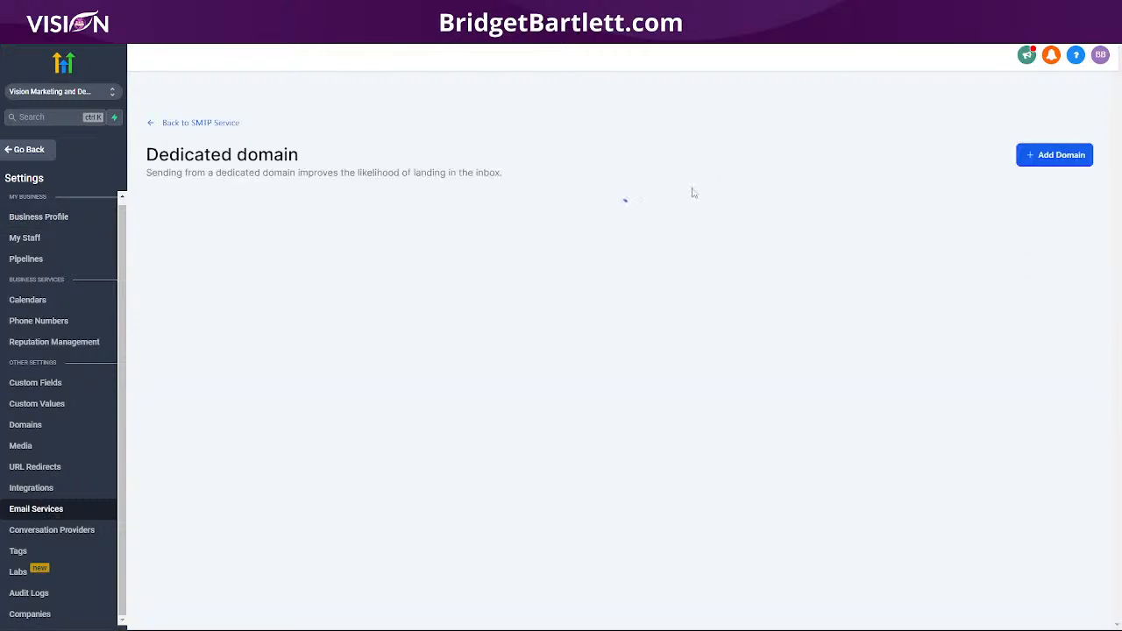
click(615, 363)
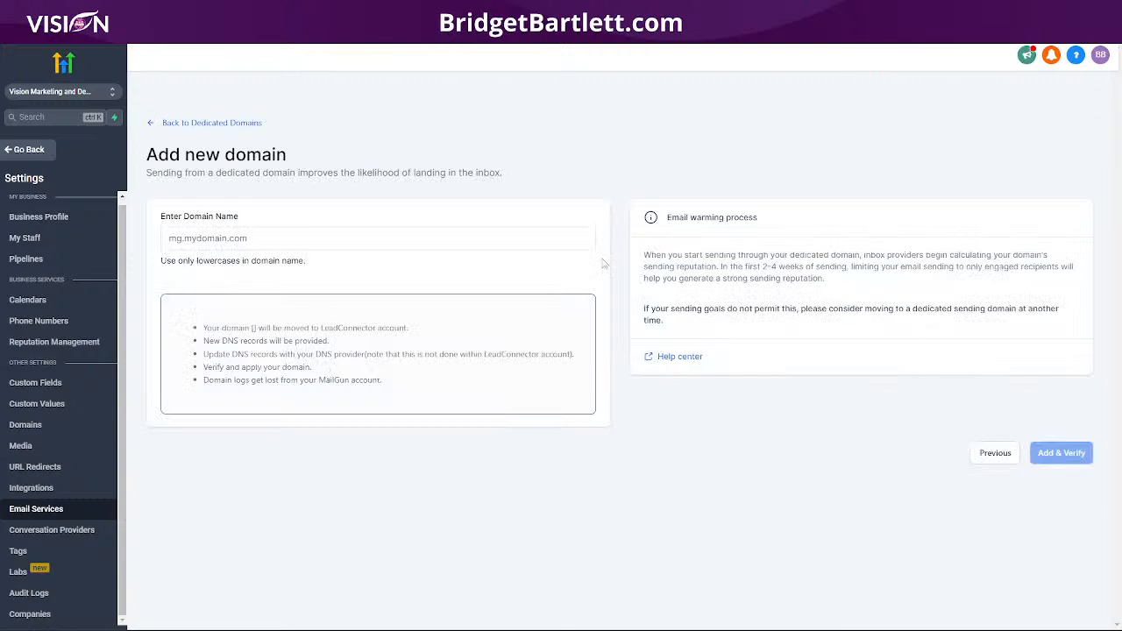
click(235, 241)
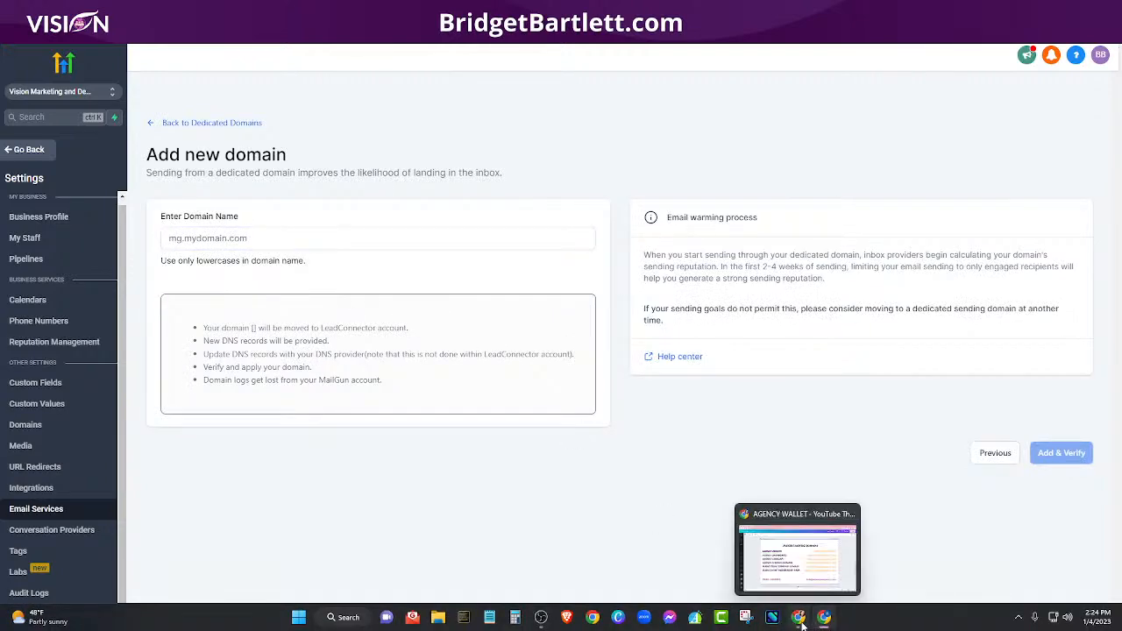
click(801, 623)
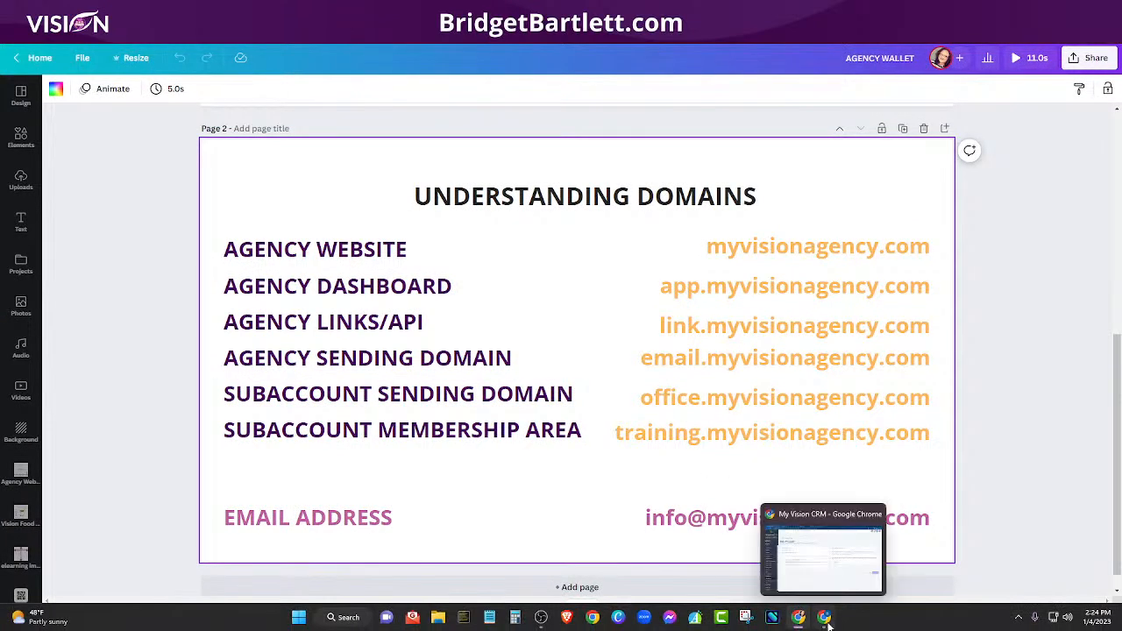
click(825, 622)
click(293, 237)
text(o)
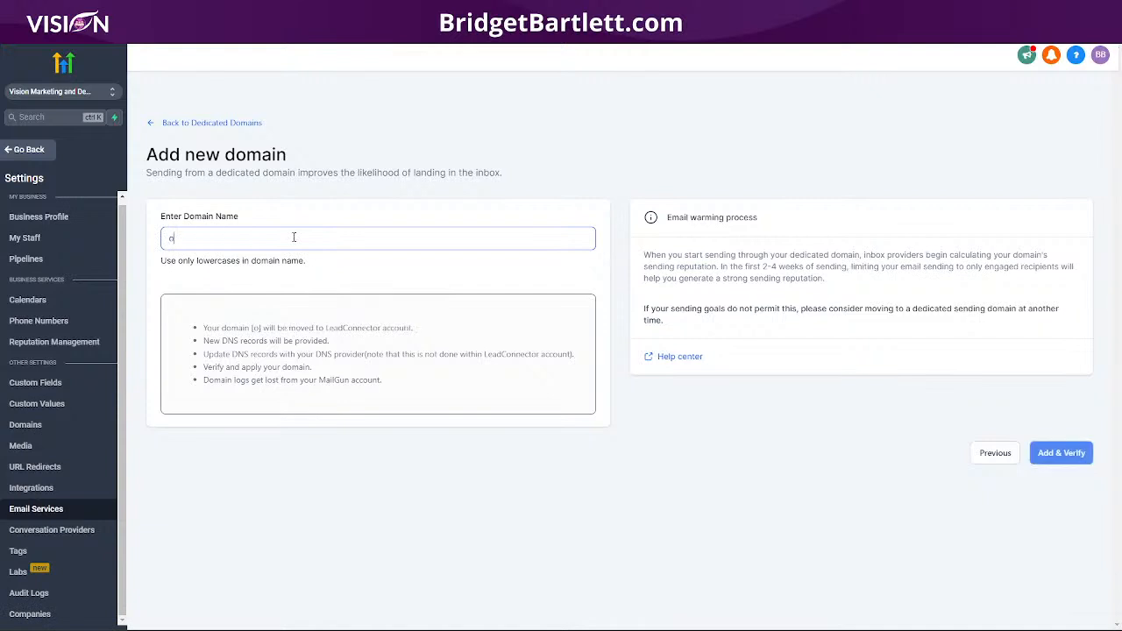
text(ffice)
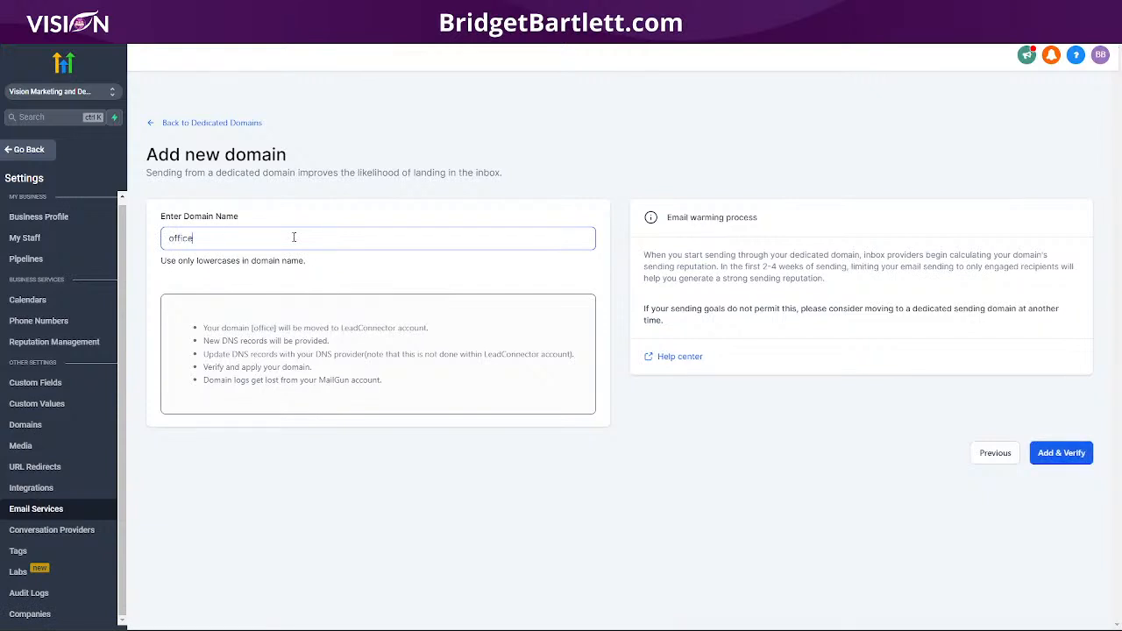
text(.myvisi)
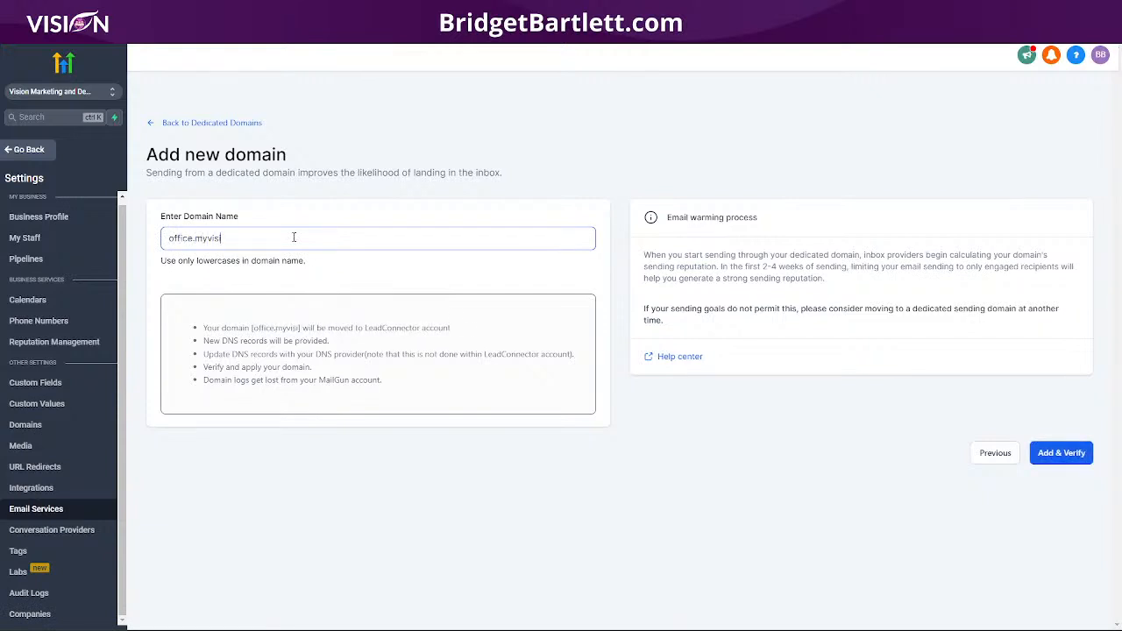
text(oncrm.com)
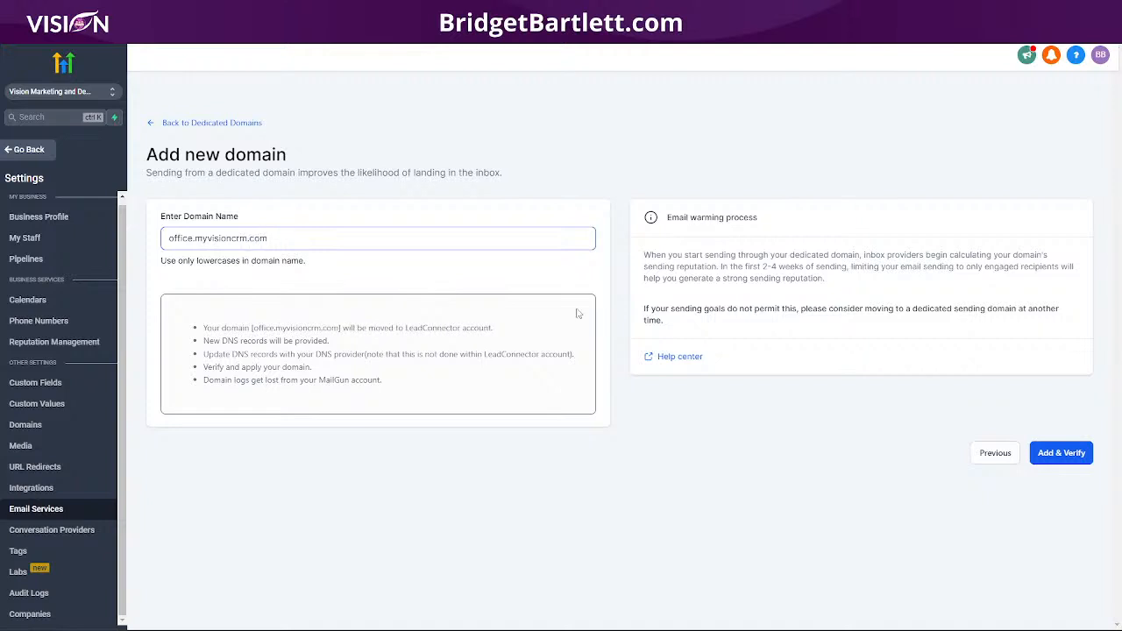
click(1061, 458)
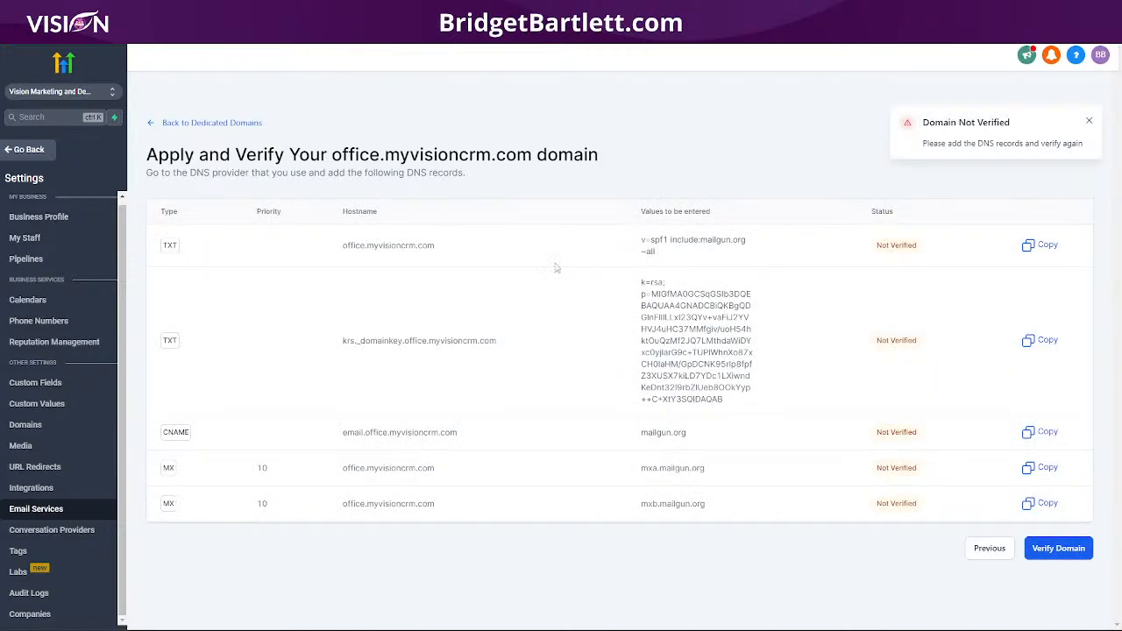
Step: Start a Bluehost TXT record using the copied office.myvisioncrm.com hostname as host
drag(448, 257, 331, 260)
key(ctrl+c)
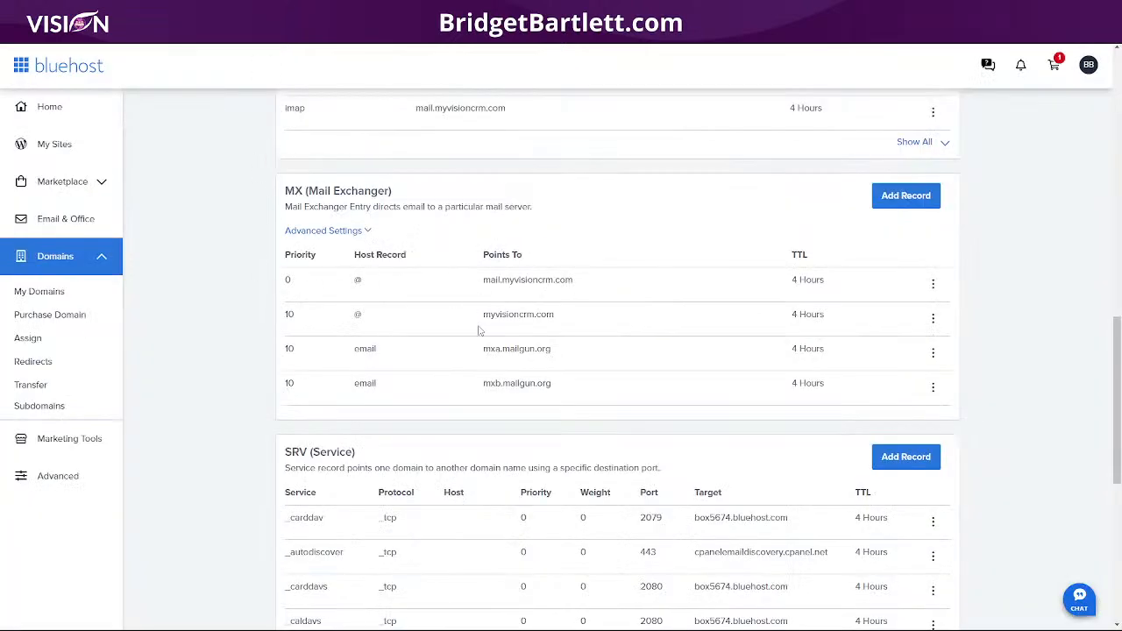
scroll(553, 458, up, 5)
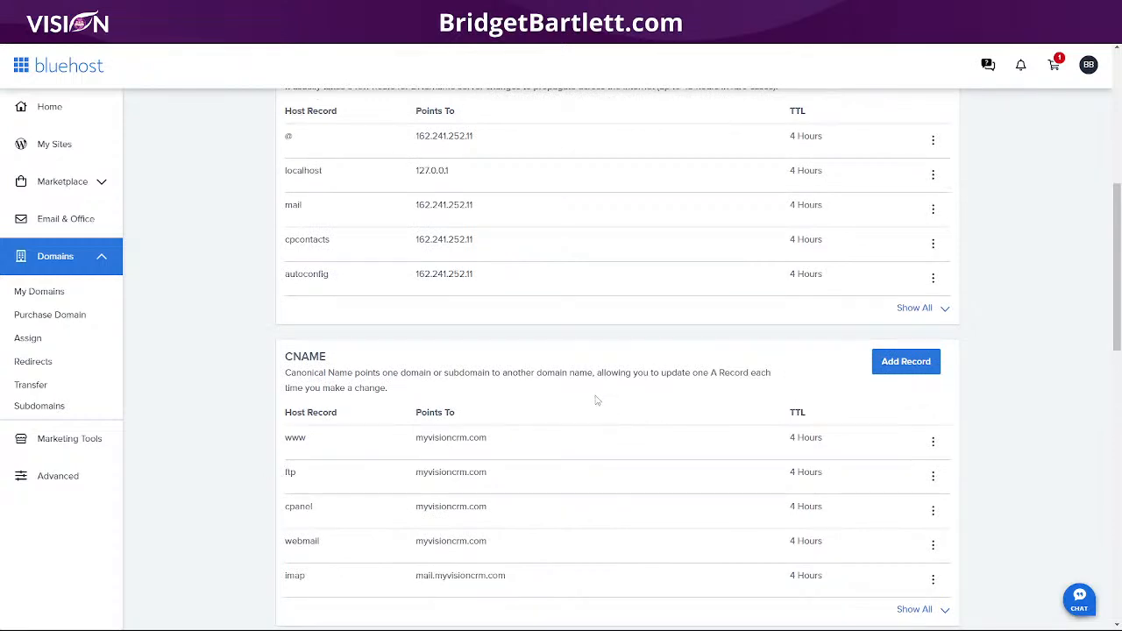
scroll(594, 403, down, 6)
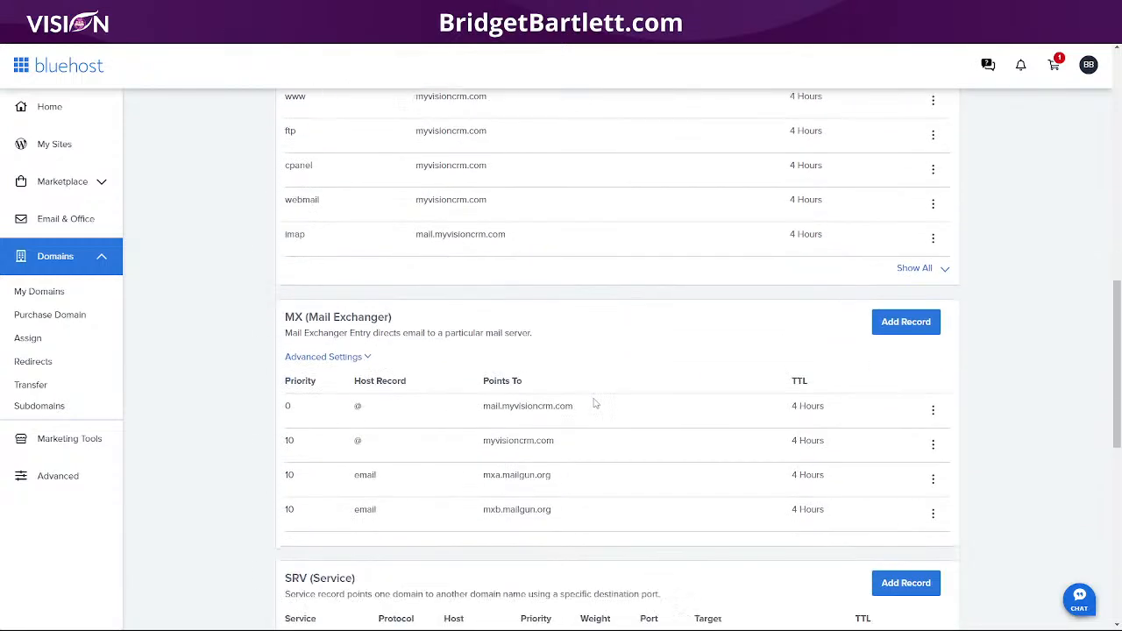
scroll(595, 404, down, 5)
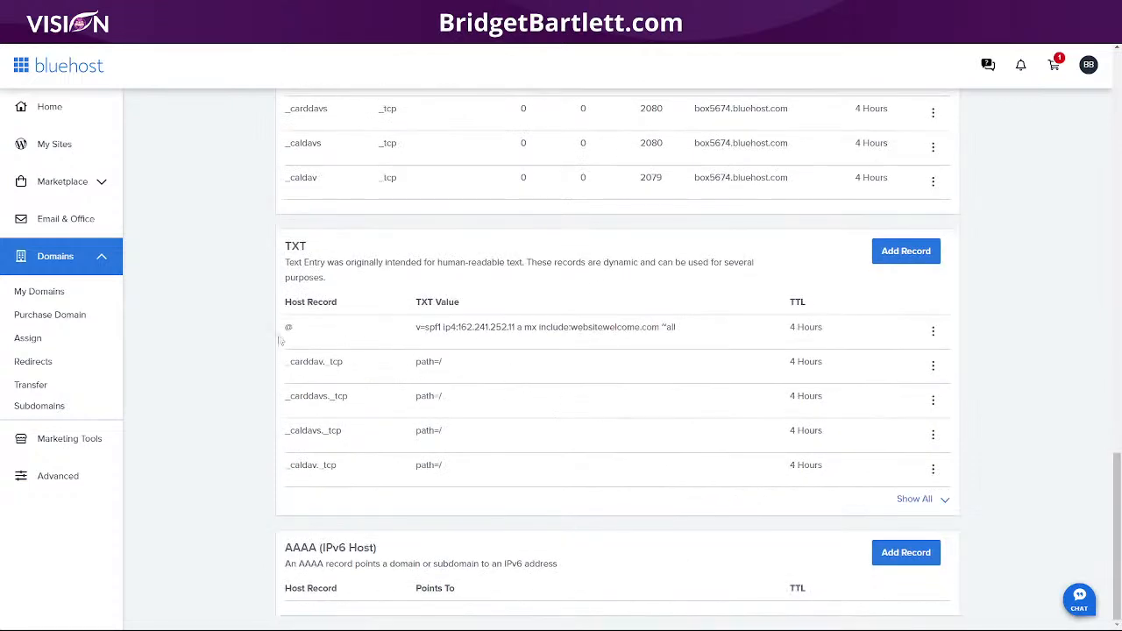
click(912, 253)
click(386, 351)
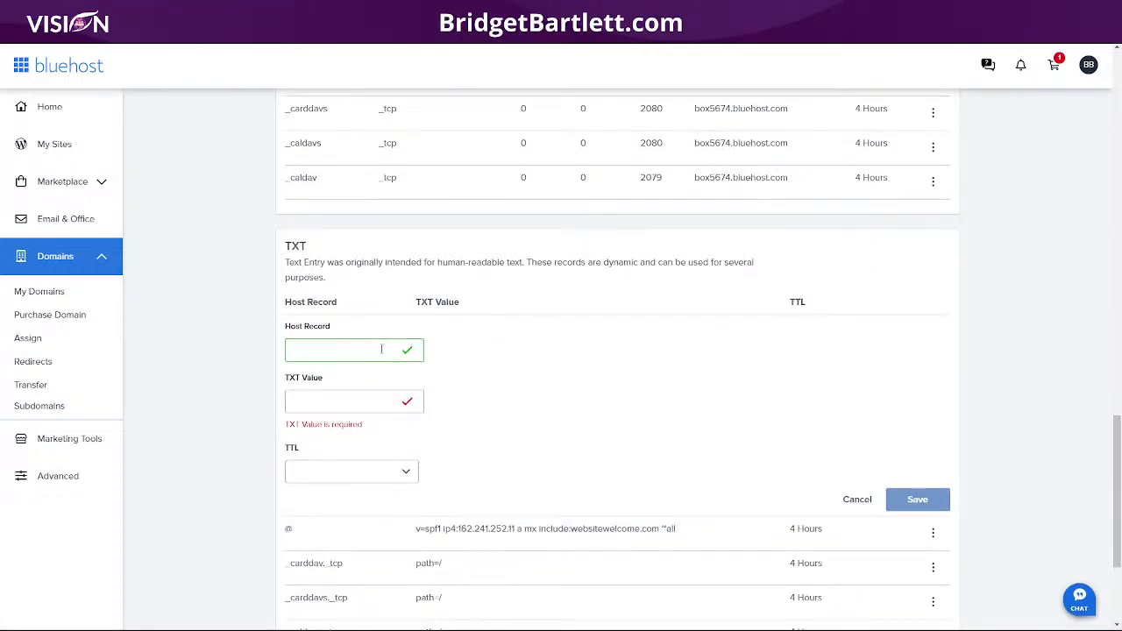
key(ctrl+v)
Step: Give the TXT record the SPF value v=spf1 include:mailgun.org ~all, TTL 4 Hours (min), and save
key(alt+Tab)
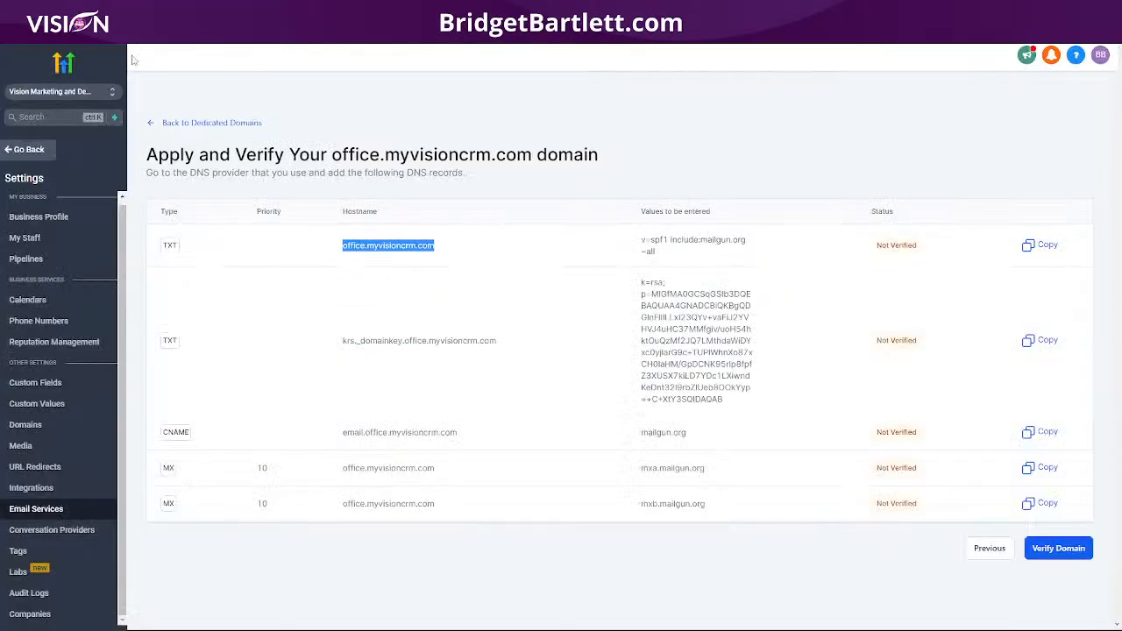
drag(641, 236, 670, 261)
key(ctrl+c)
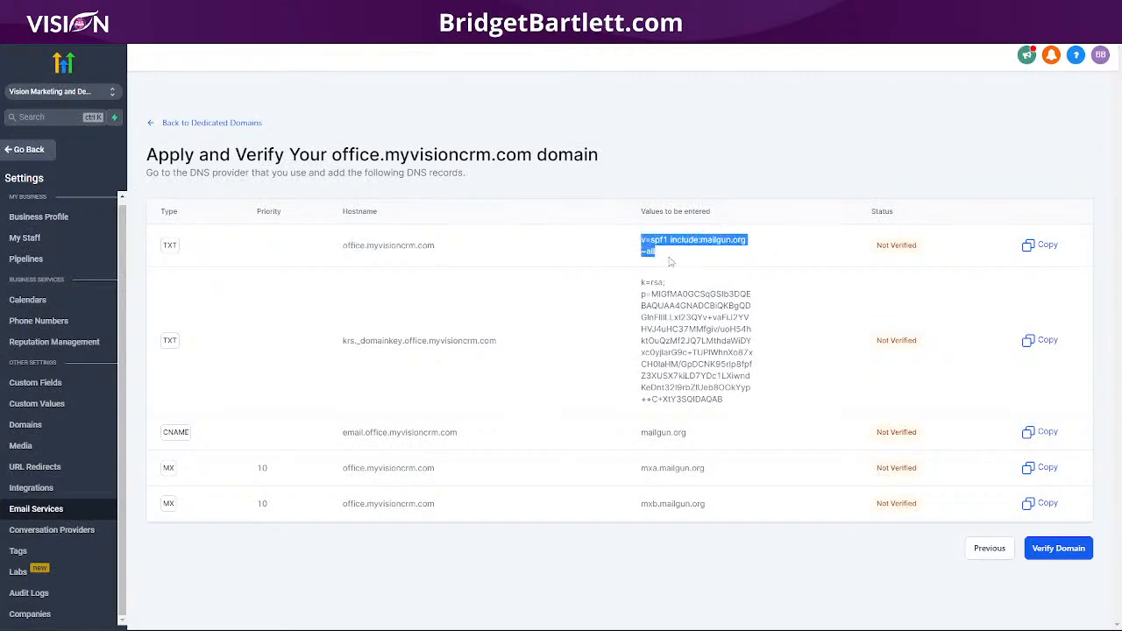
key(alt+Tab)
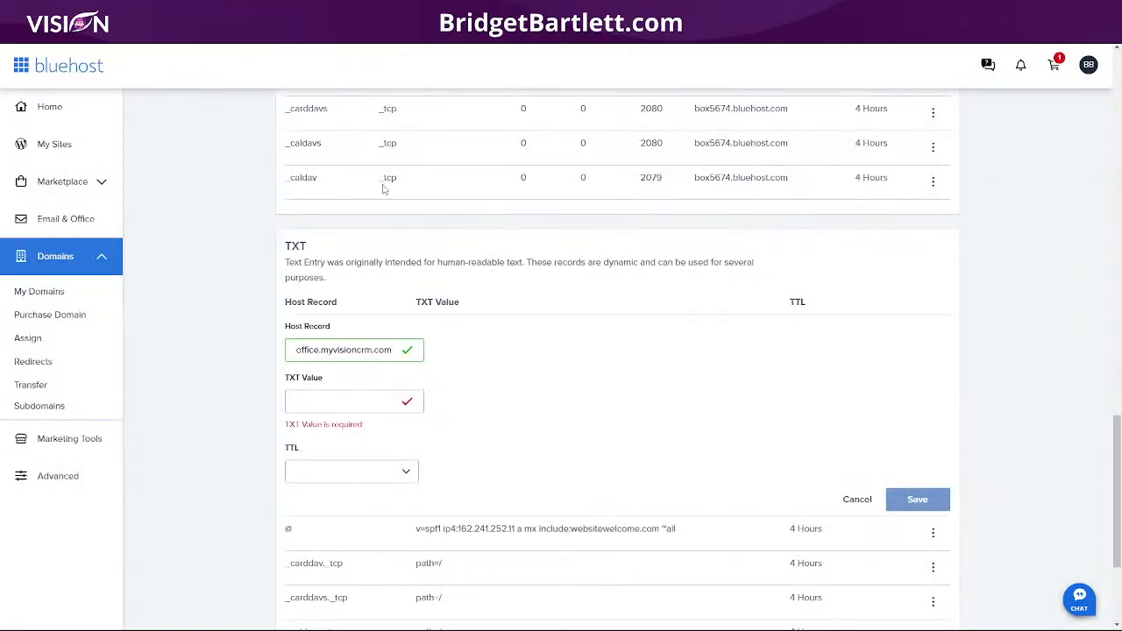
click(320, 402)
key(ctrl+v)
click(313, 454)
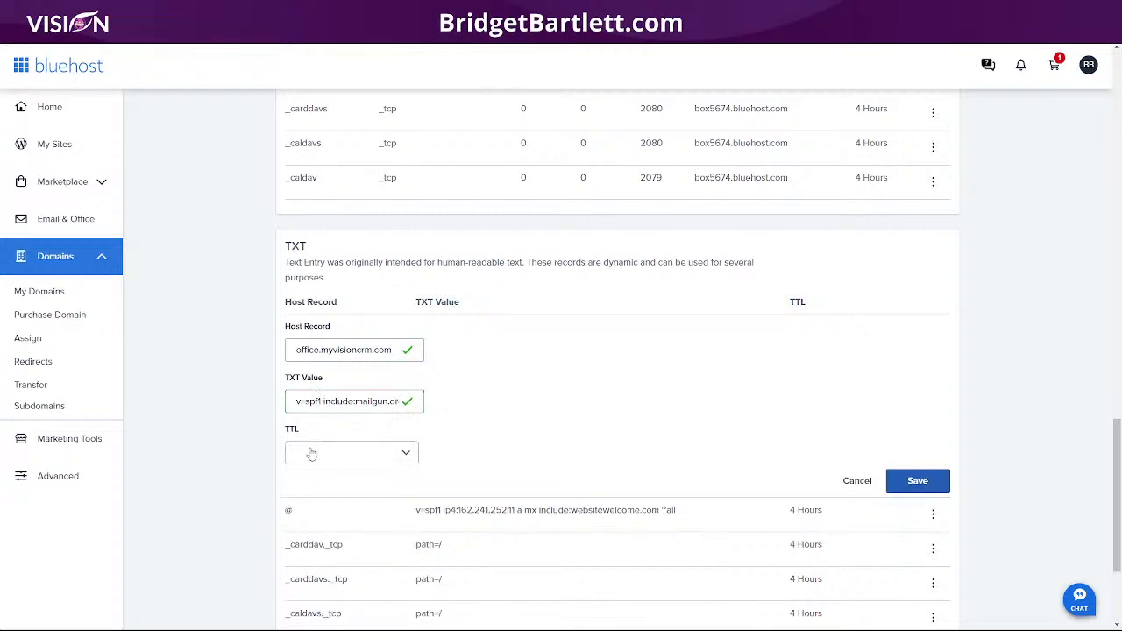
click(338, 483)
click(921, 482)
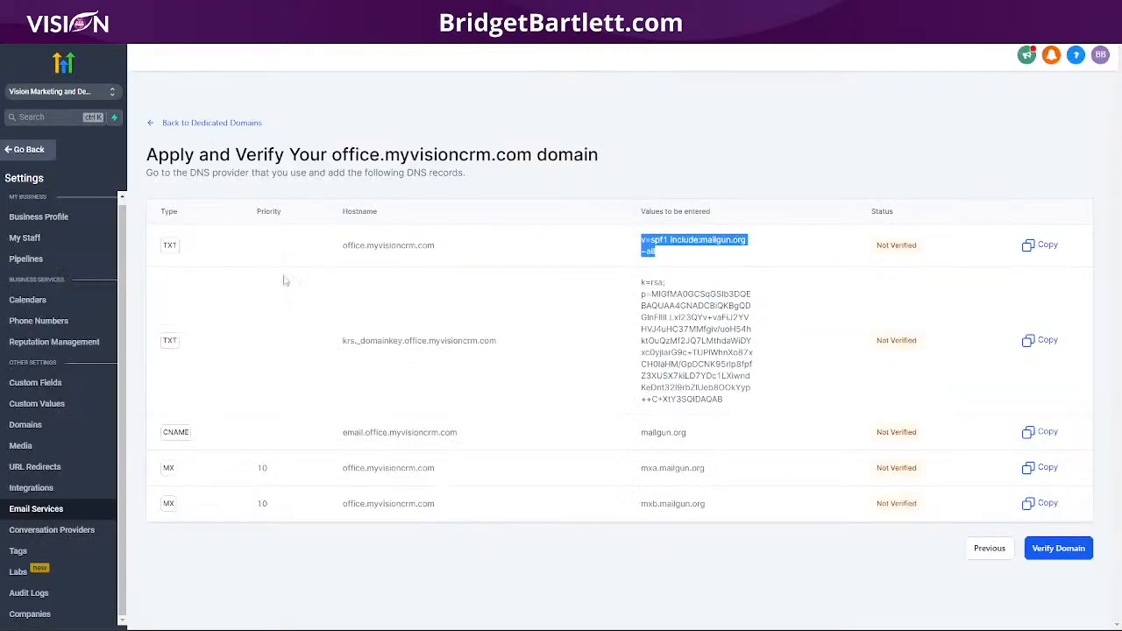
drag(504, 352, 343, 343)
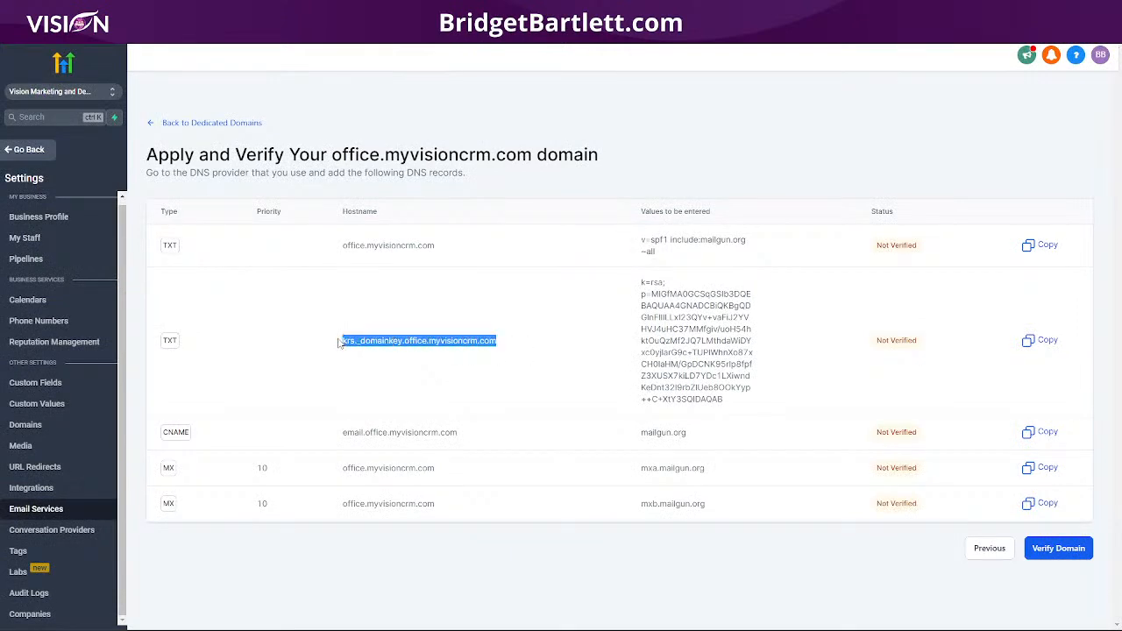
Step: Start a TXT record for krs._domainkey.office.myvisioncrm.com holding the copied DKIM k=rsa key
click(197, 18)
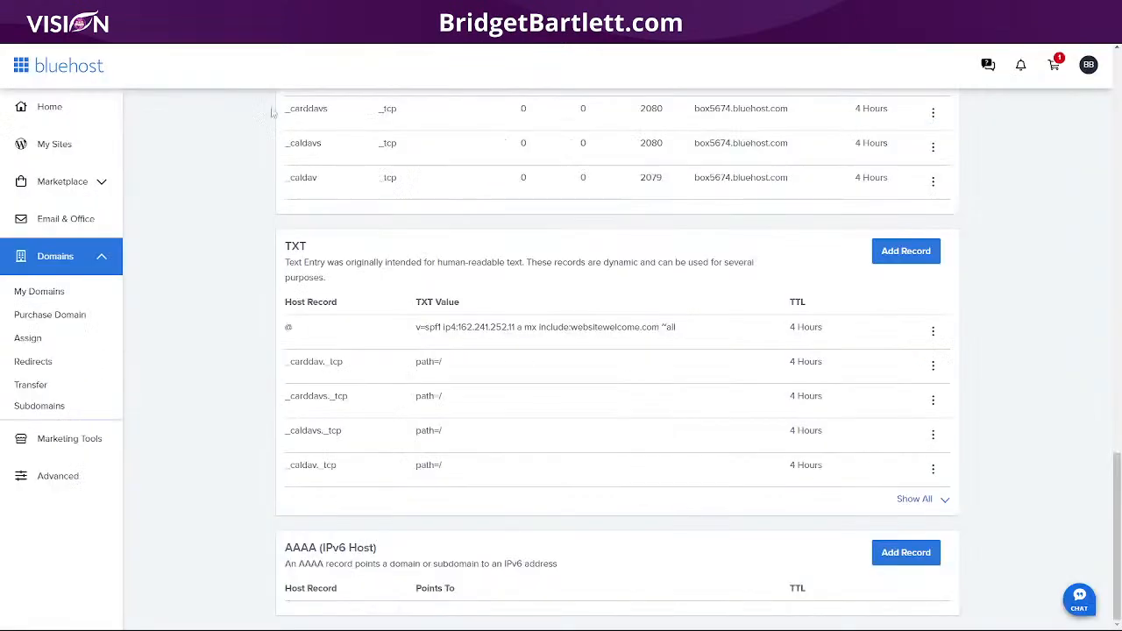
click(905, 253)
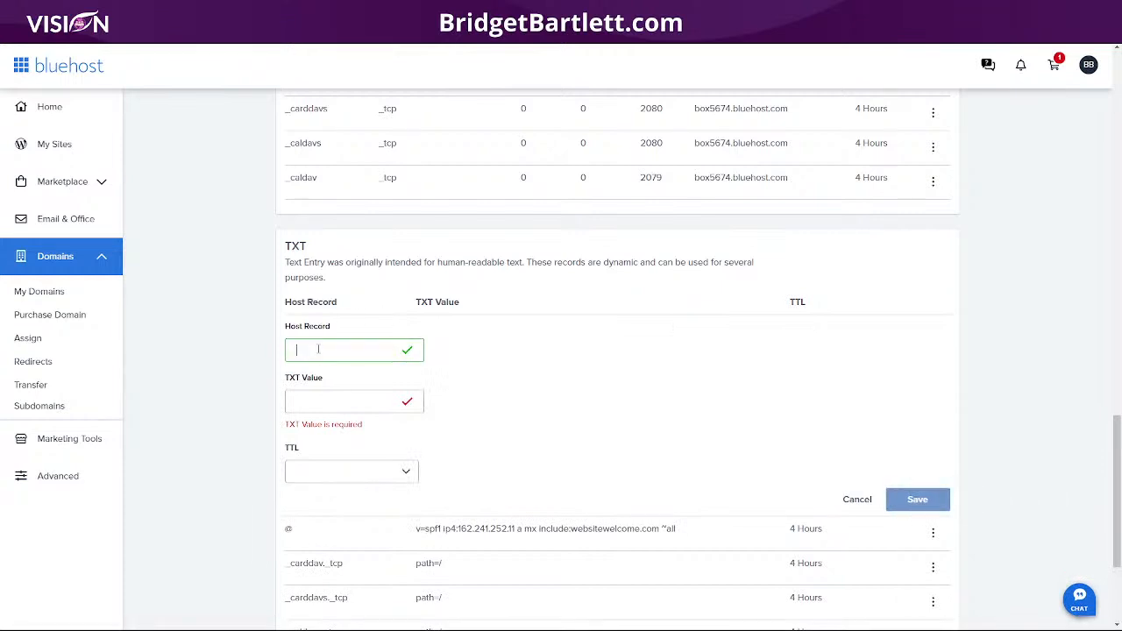
key(ctrl+v)
key(ctrl+shift+Tab)
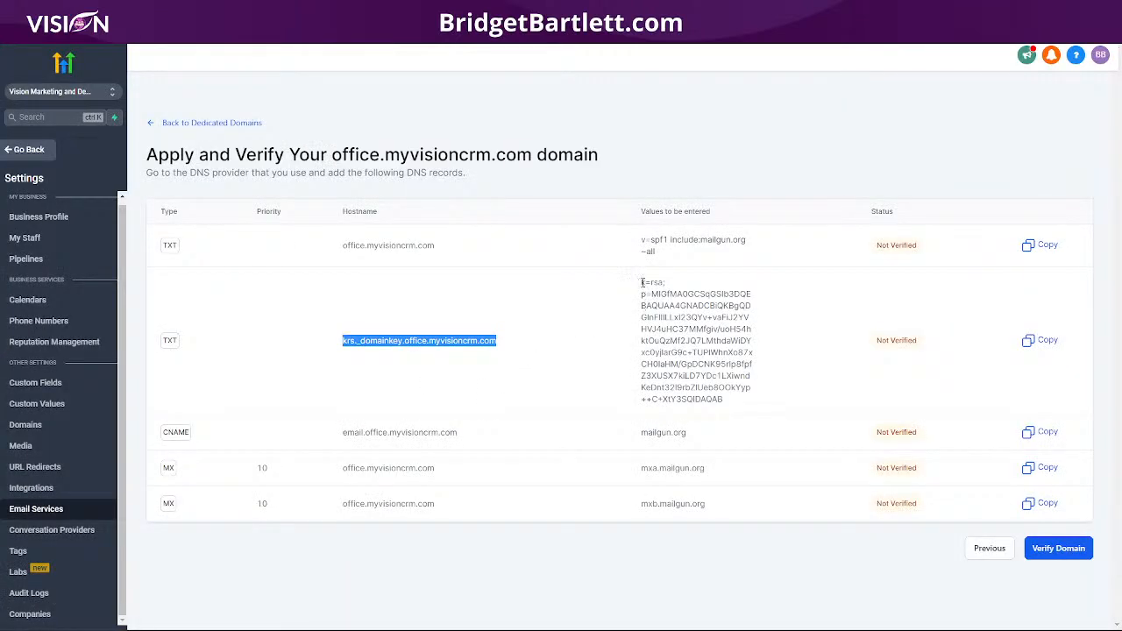
drag(643, 282, 734, 418)
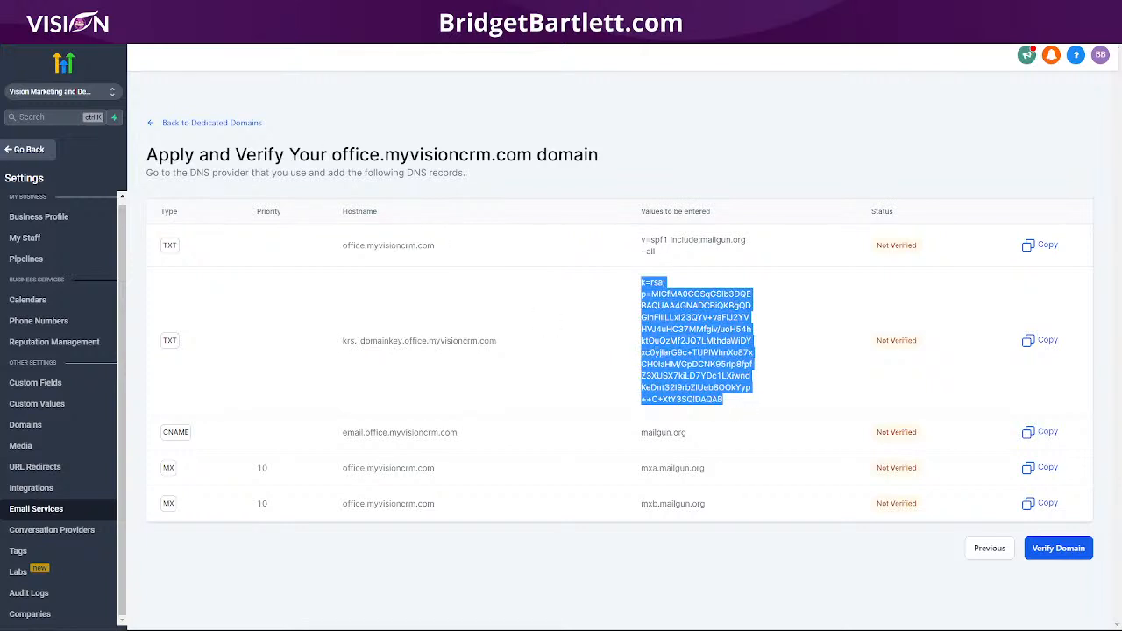
key(ctrl+Tab)
click(338, 400)
key(ctrl+v)
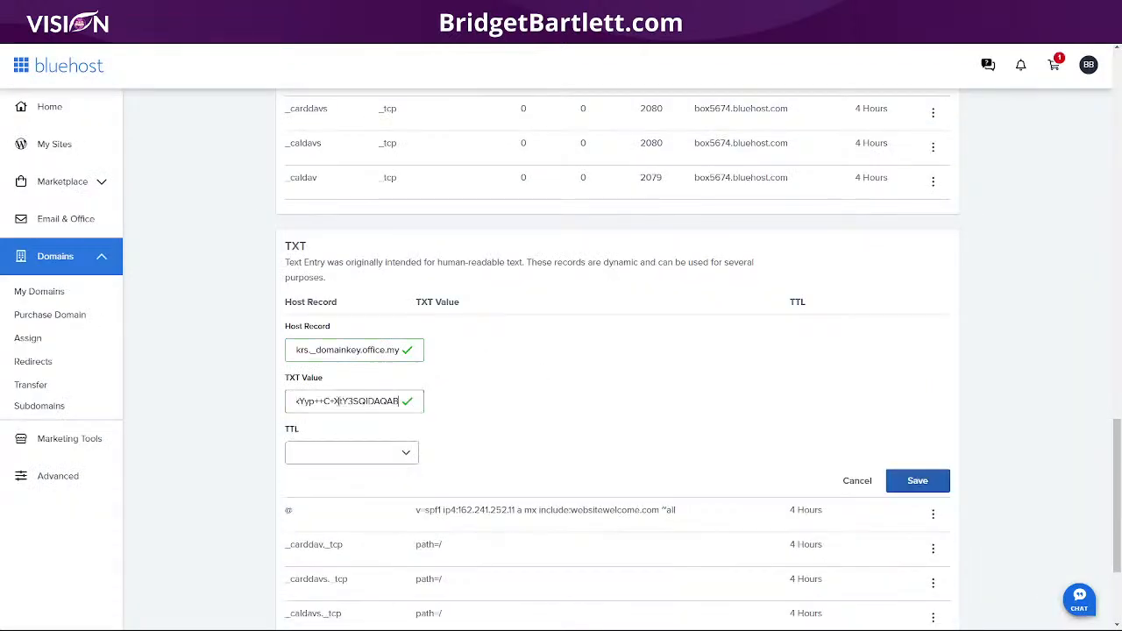
Step: Double-check the values in HighLevel, then save the DKIM record with a 4 Hours (min) TTL
key(ctrl+shift+Tab)
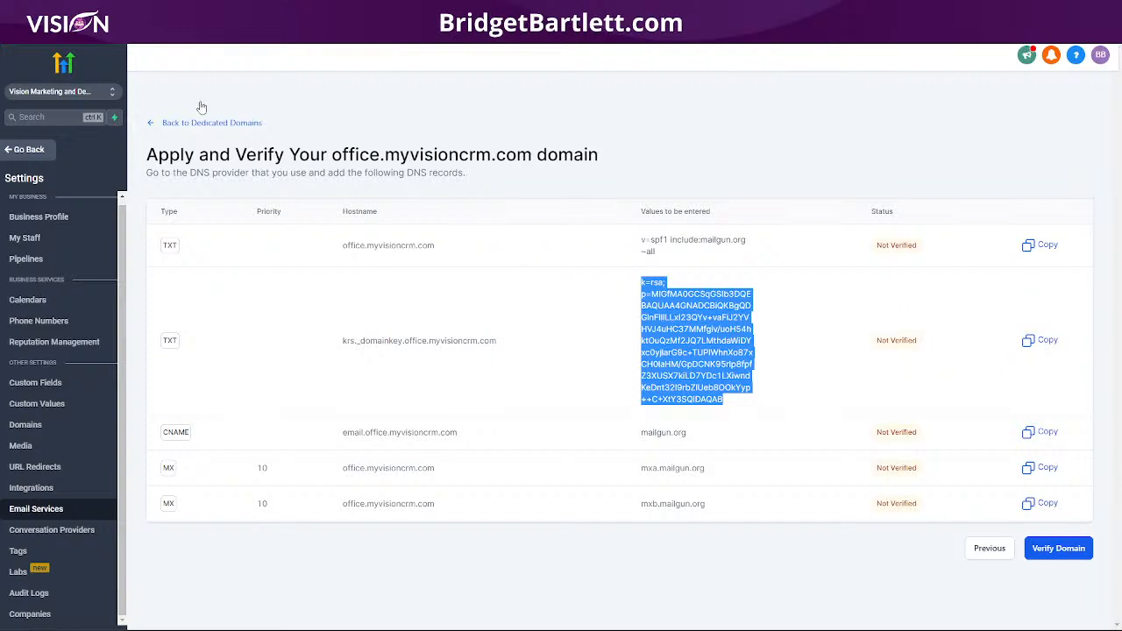
key(ctrl+Tab)
click(351, 453)
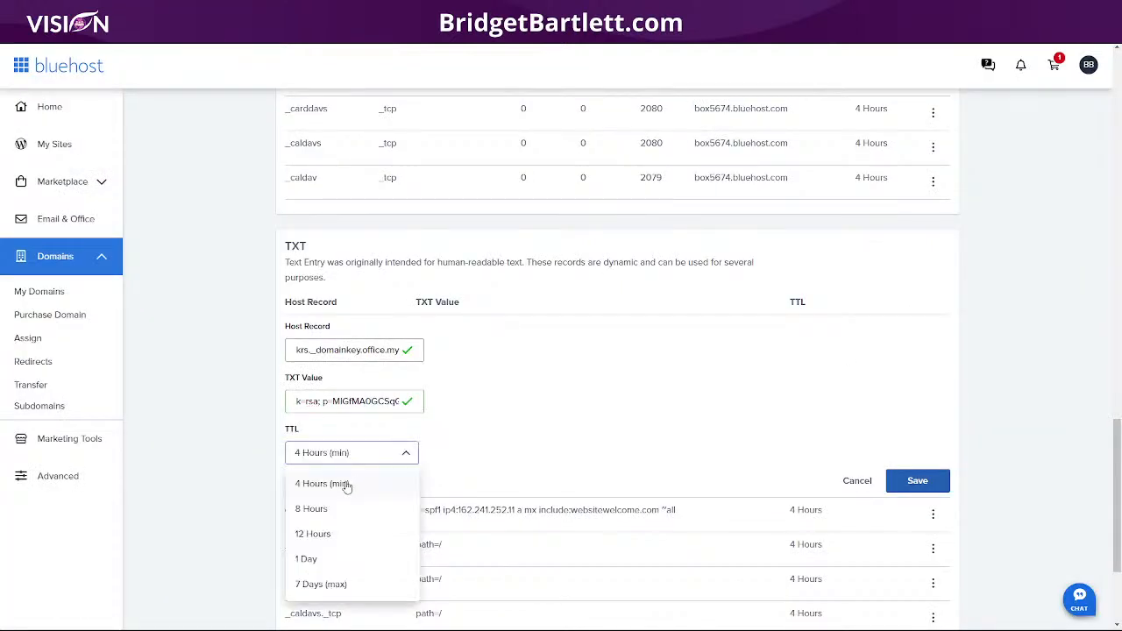
click(348, 481)
click(917, 480)
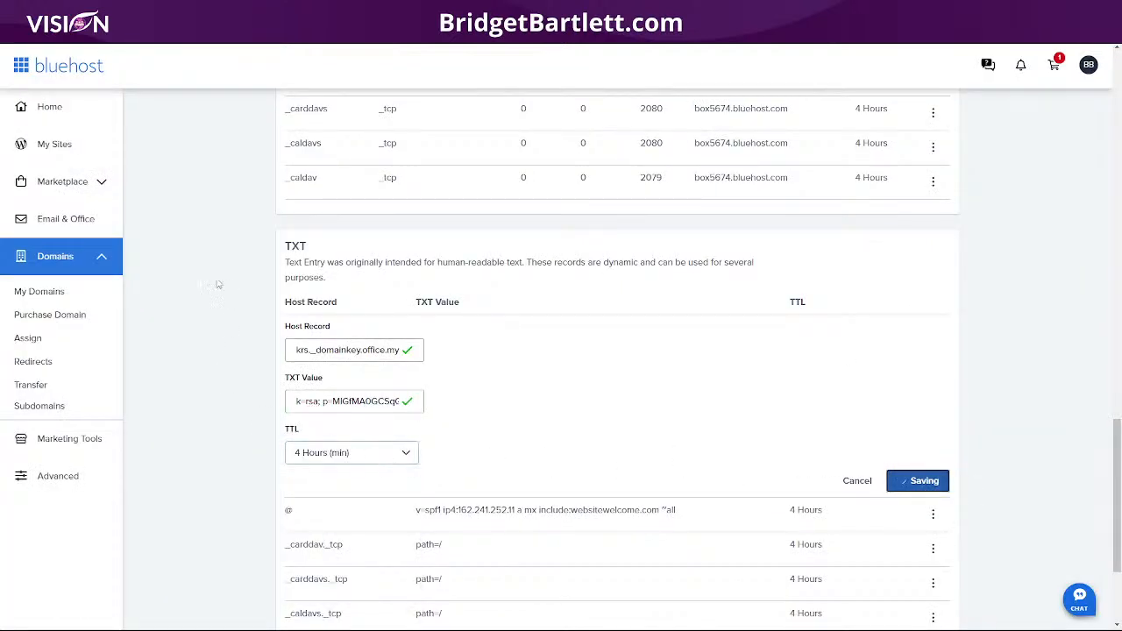
key(ctrl+shift+Tab)
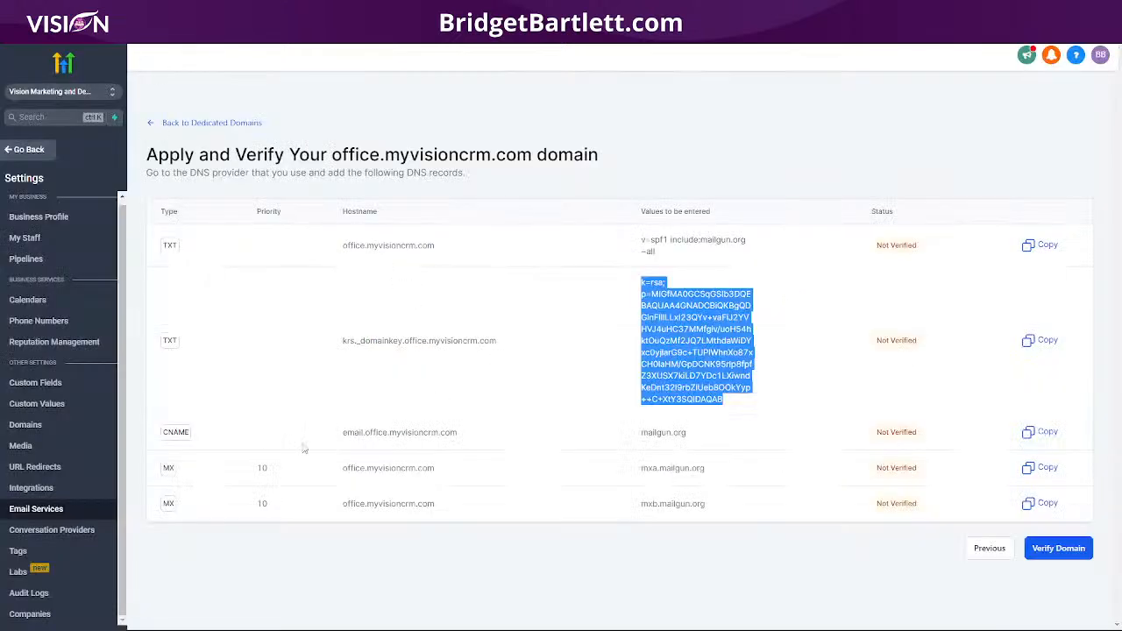
drag(334, 438, 470, 448)
key(ctrl+c)
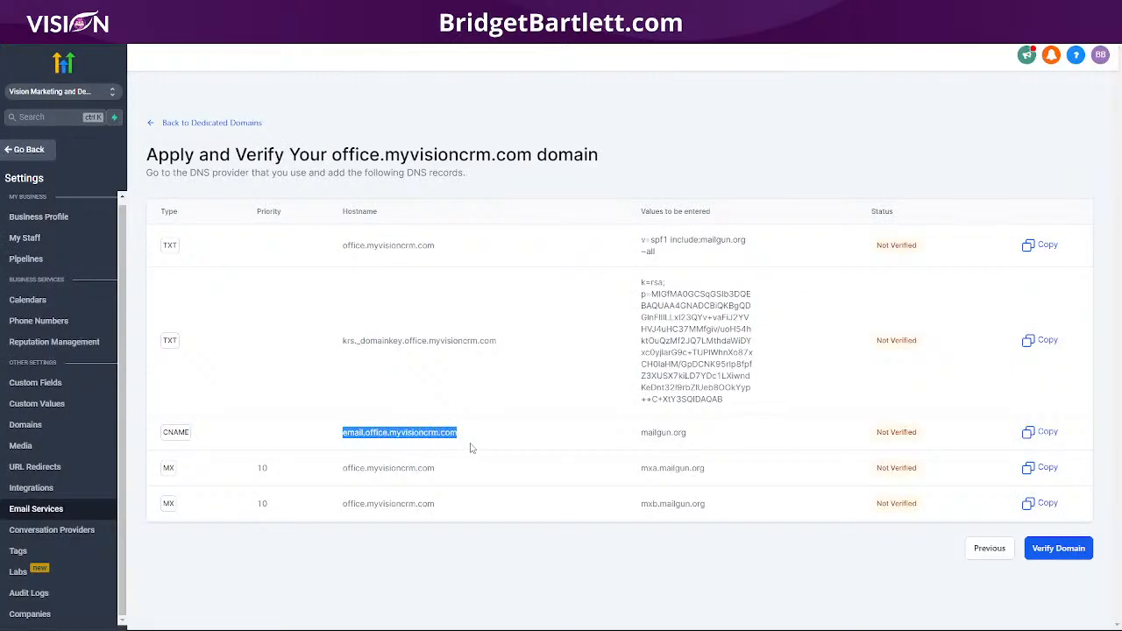
key(ctrl+Tab)
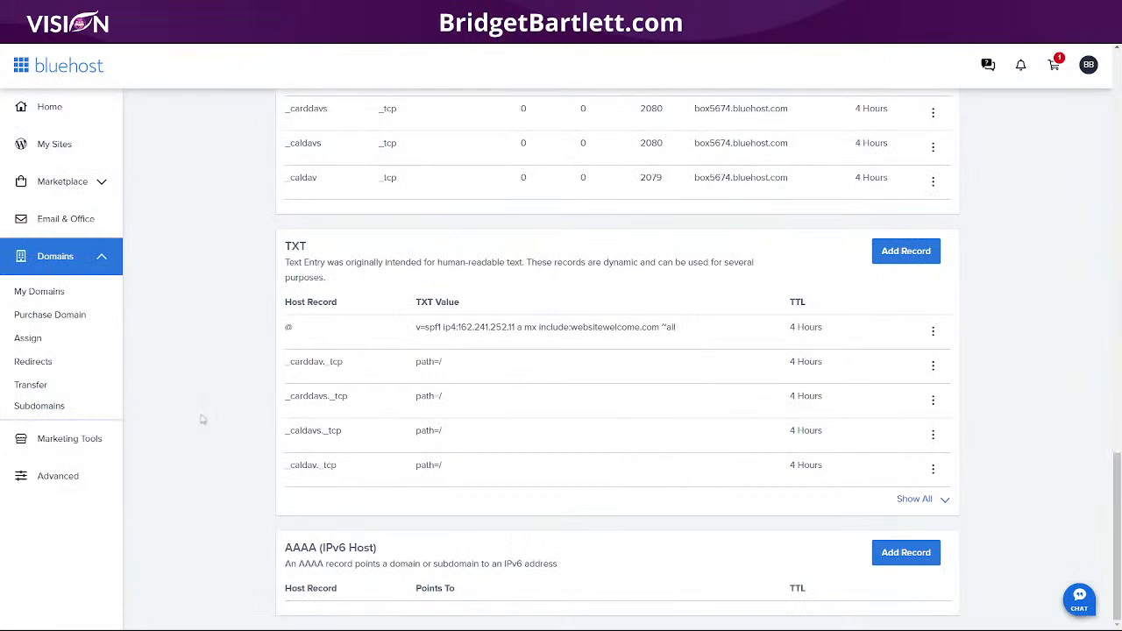
Step: Start a Bluehost CNAME record with host email.office.myvisioncrm.com
scroll(206, 403, up, 15)
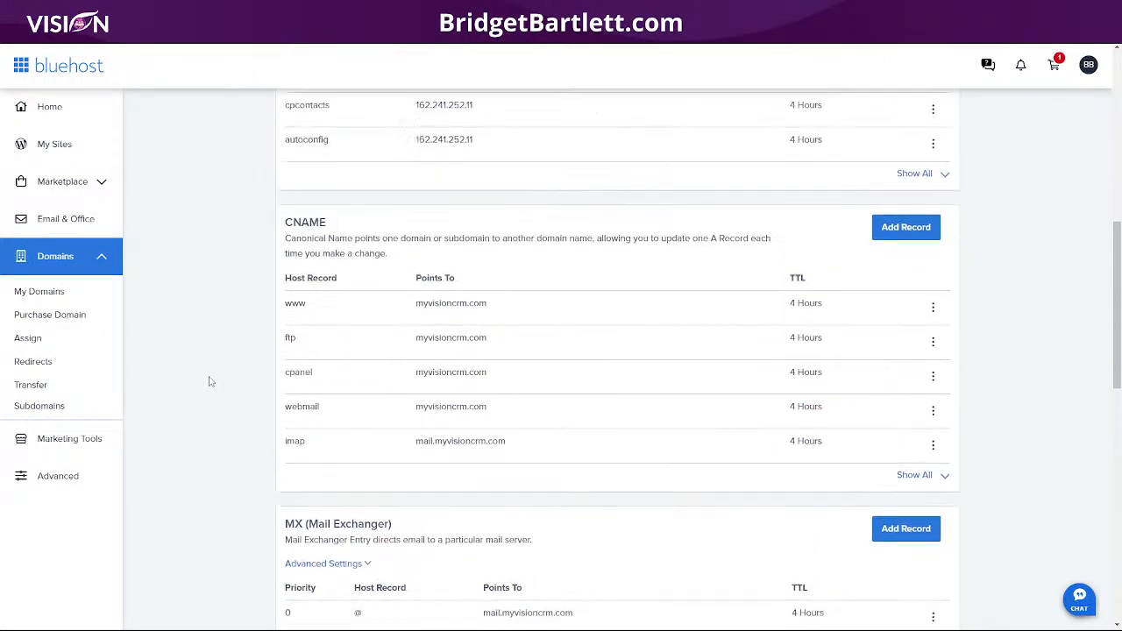
scroll(209, 381, up, 3)
click(896, 352)
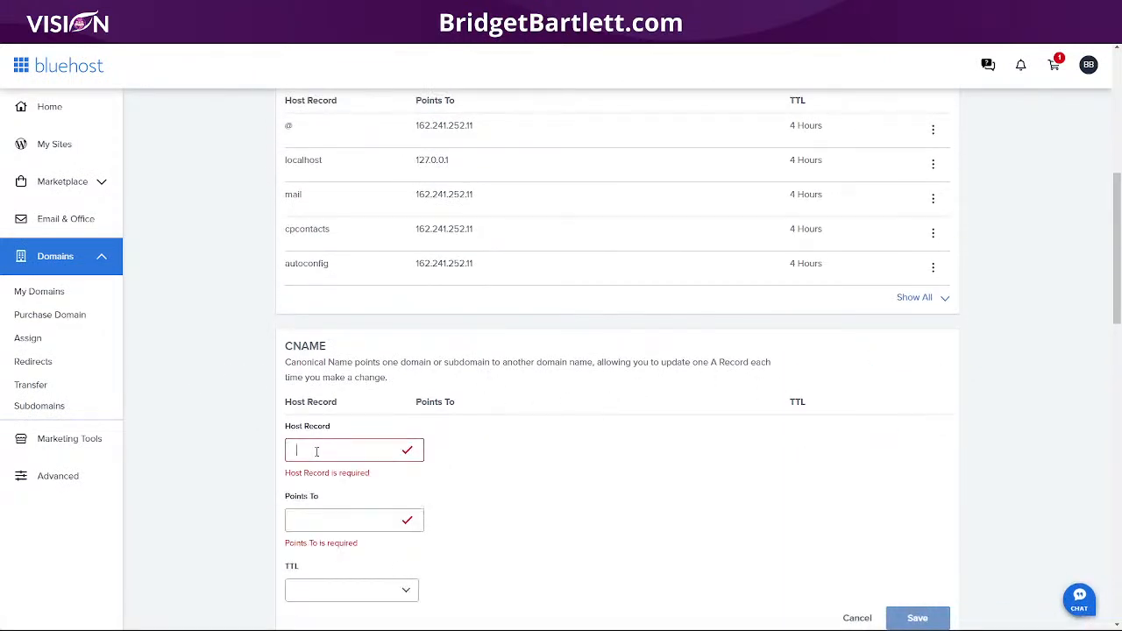
key(ctrl+v)
Step: Point the CNAME to mailgun.org with a 4 Hours (min) TTL and save it
key(ctrl+Tab)
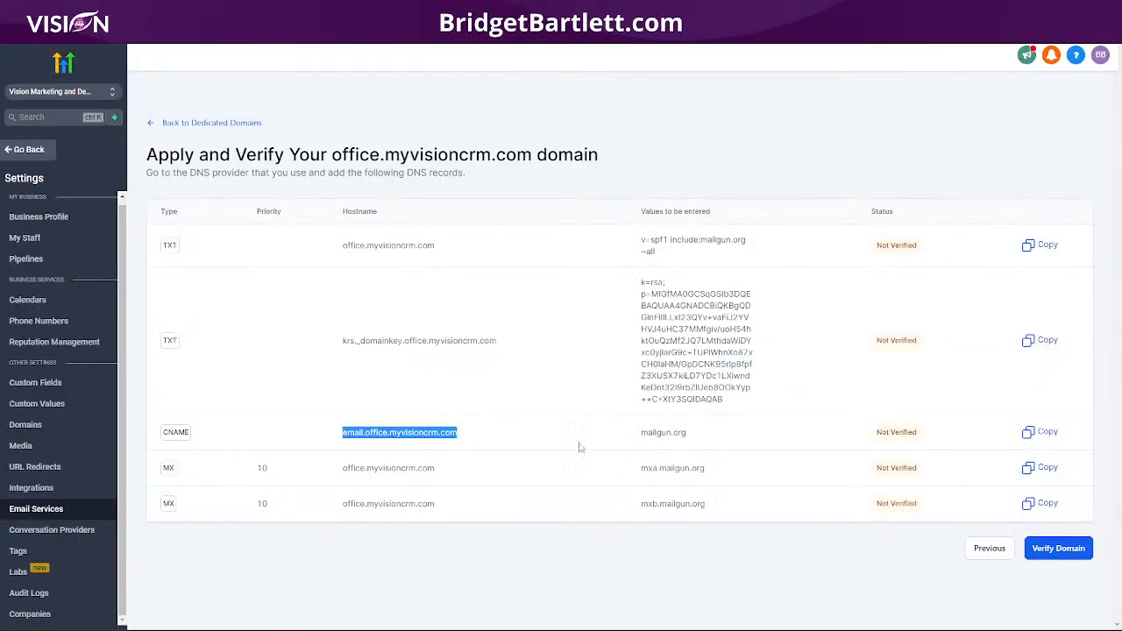
drag(637, 440, 709, 437)
key(ctrl+c)
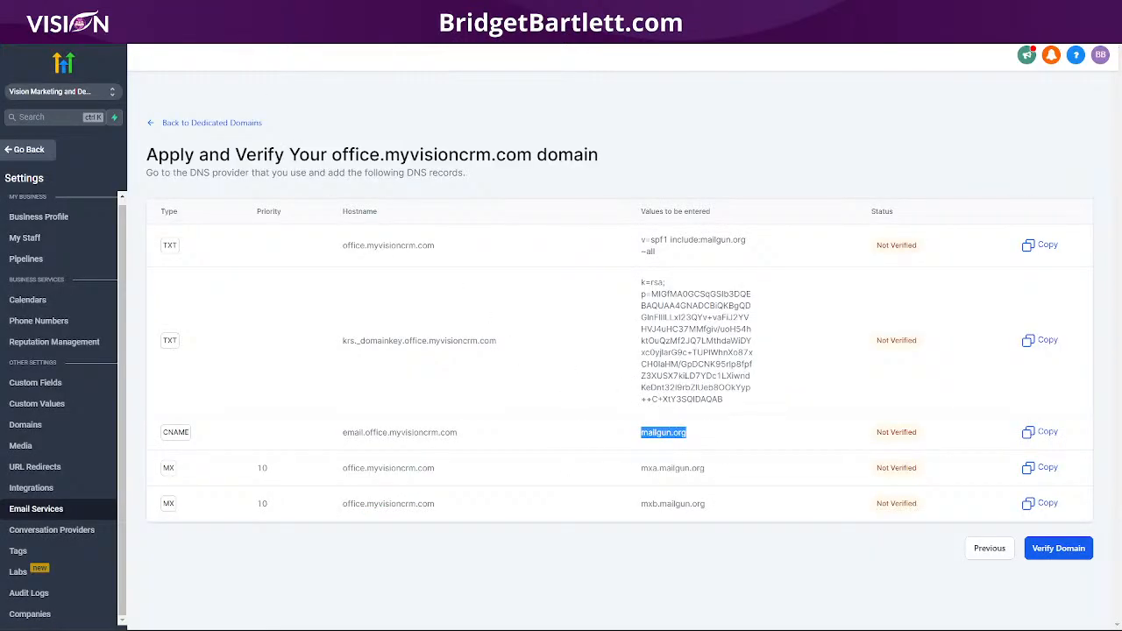
key(ctrl+Tab)
key(ctrl+v)
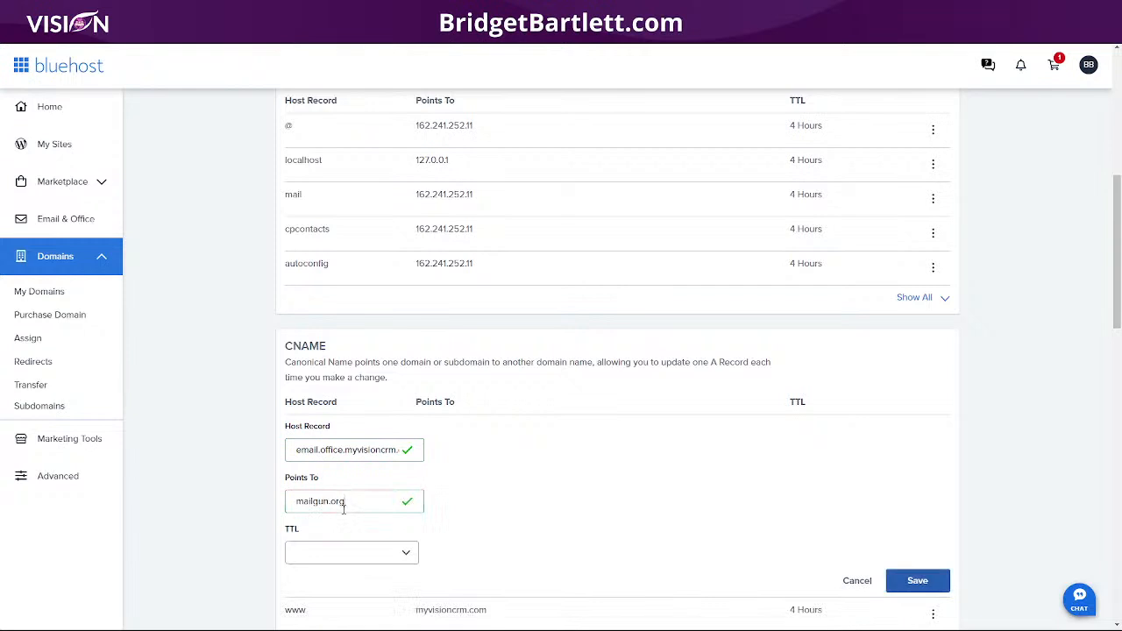
click(338, 554)
click(325, 429)
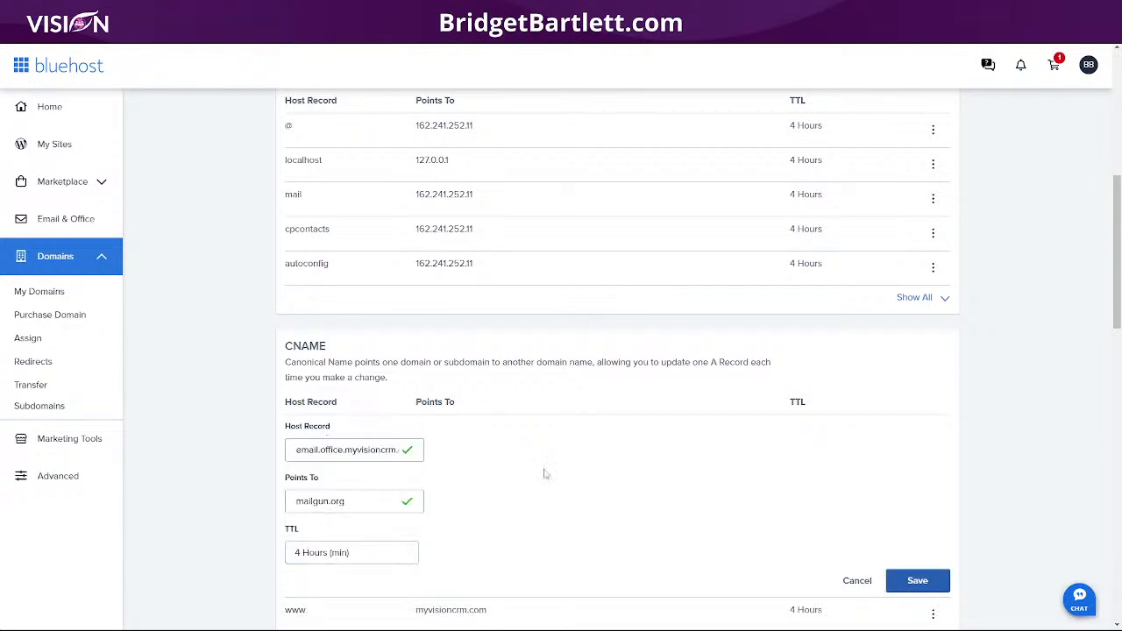
click(925, 586)
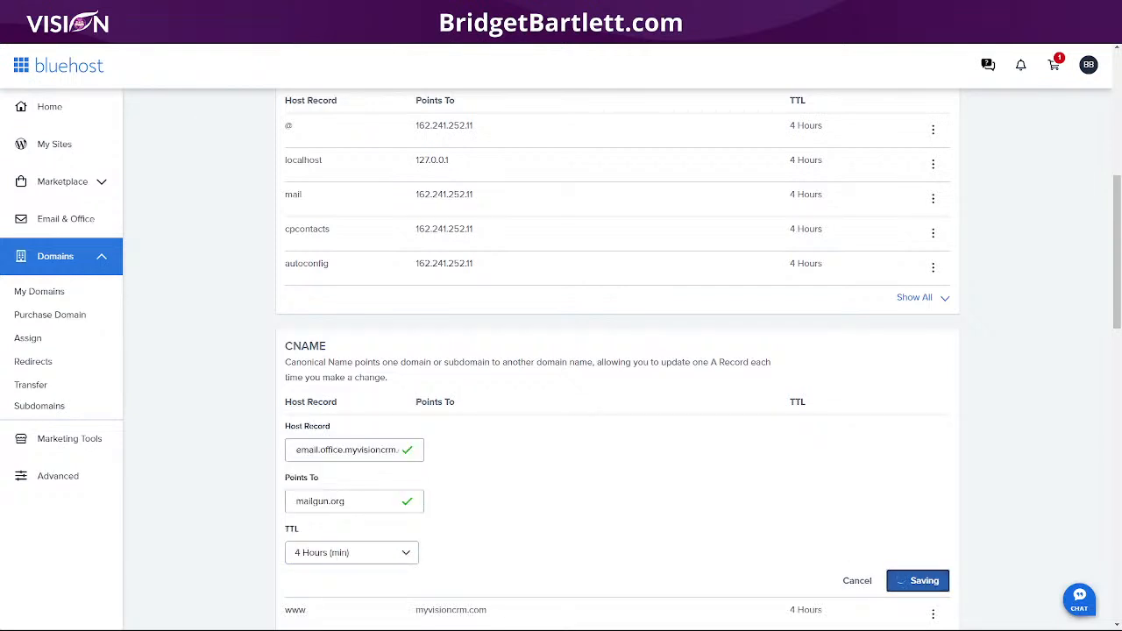
key(ctrl+shift+Tab)
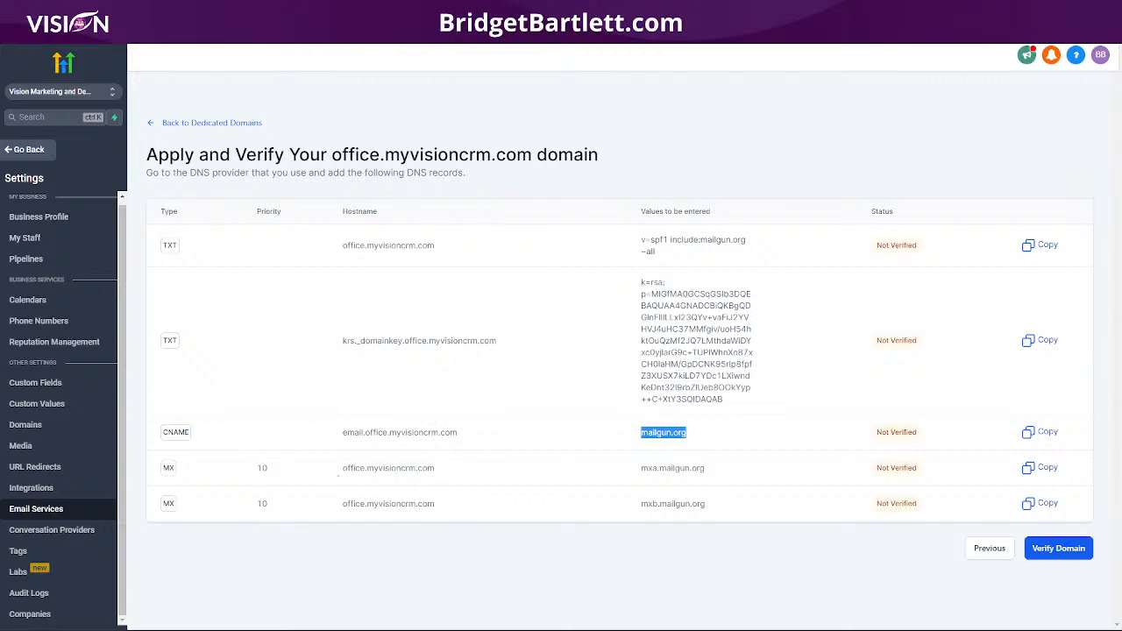
key(ctrl+Tab)
Step: Start a Bluehost MX record with priority 10 and host office.myvisioncrm.com
scroll(592, 470, down, 5)
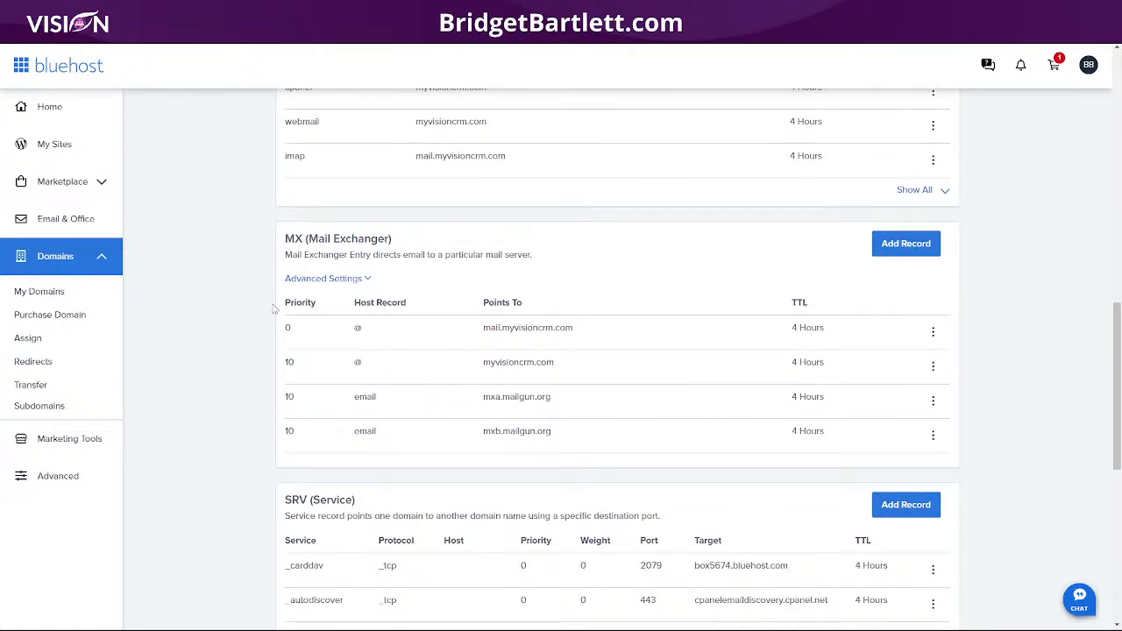
click(907, 243)
key(ctrl+Tab)
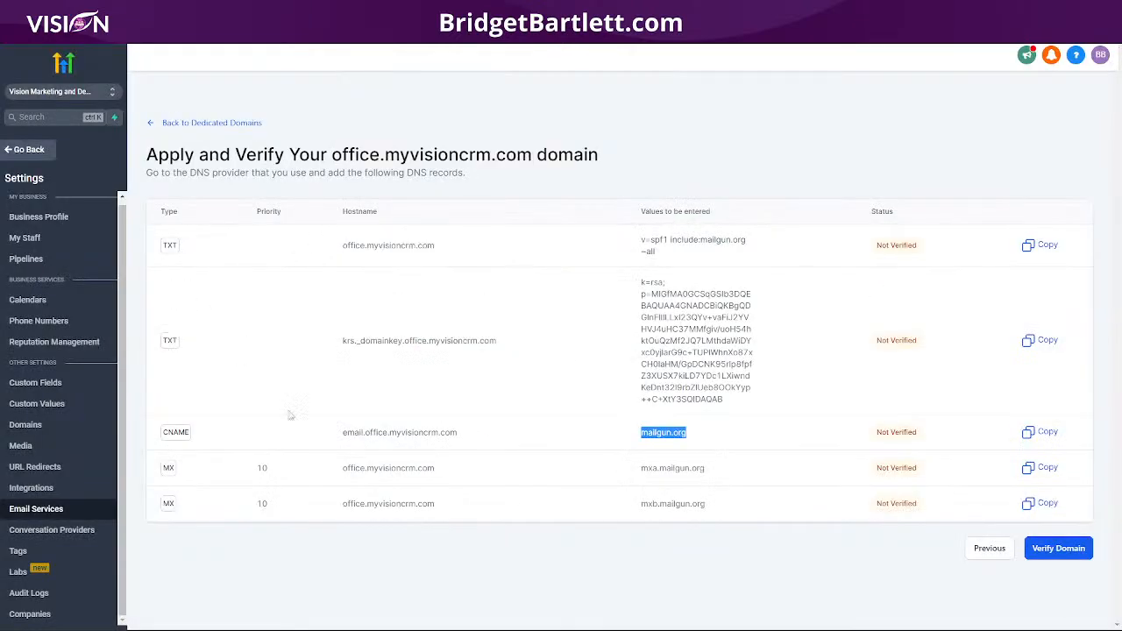
drag(441, 477, 339, 474)
key(ctrl+c)
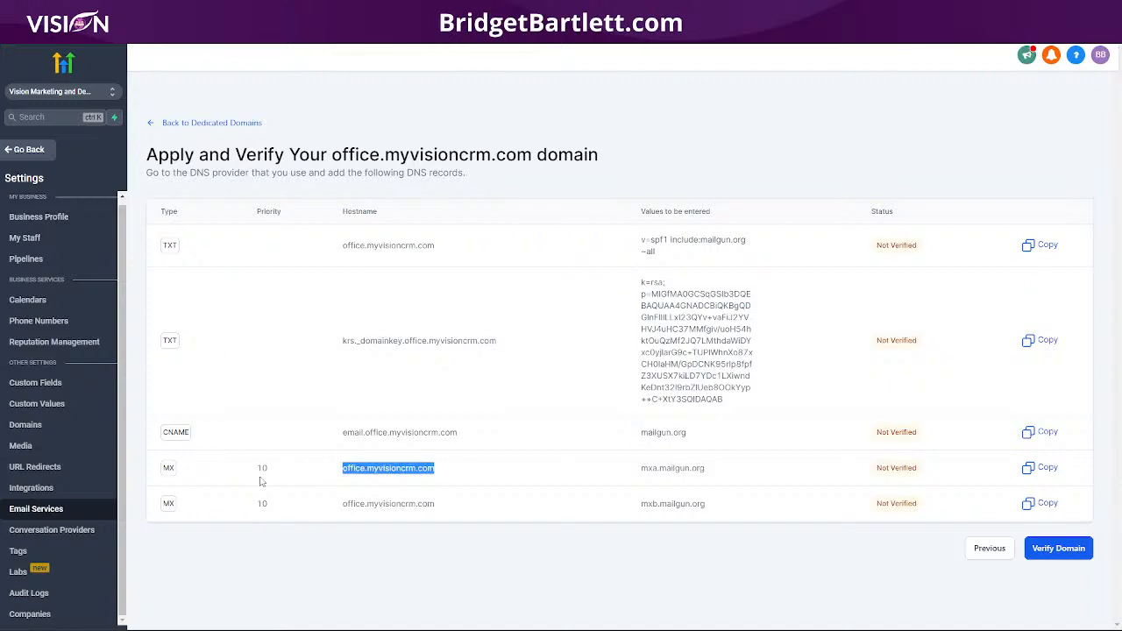
key(ctrl+shift+Tab)
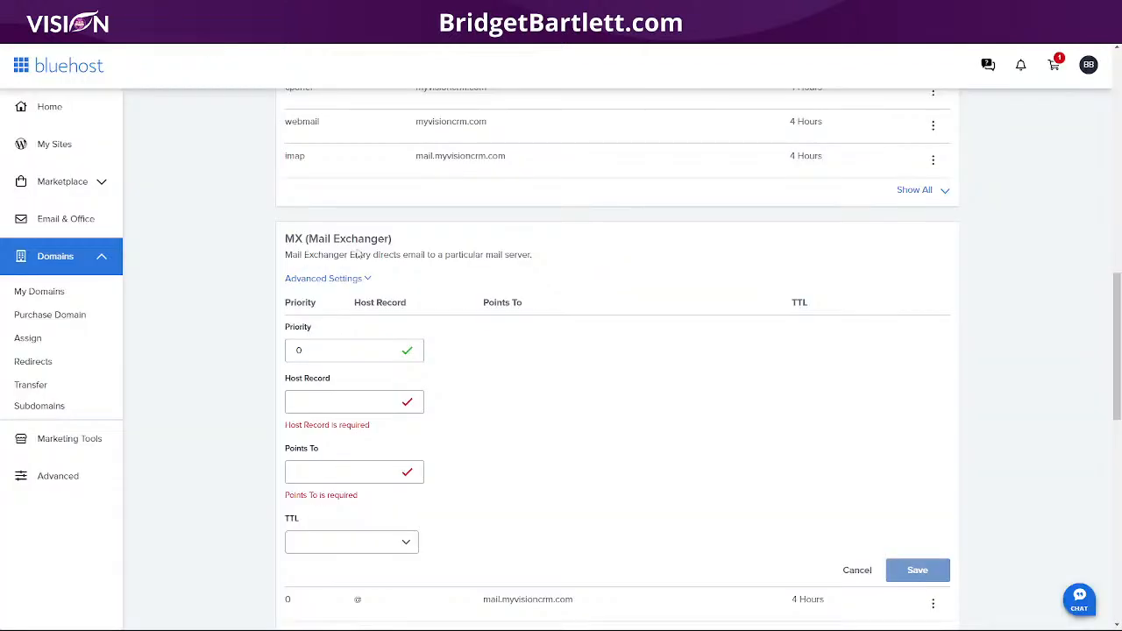
click(299, 351)
key(ctrl+v)
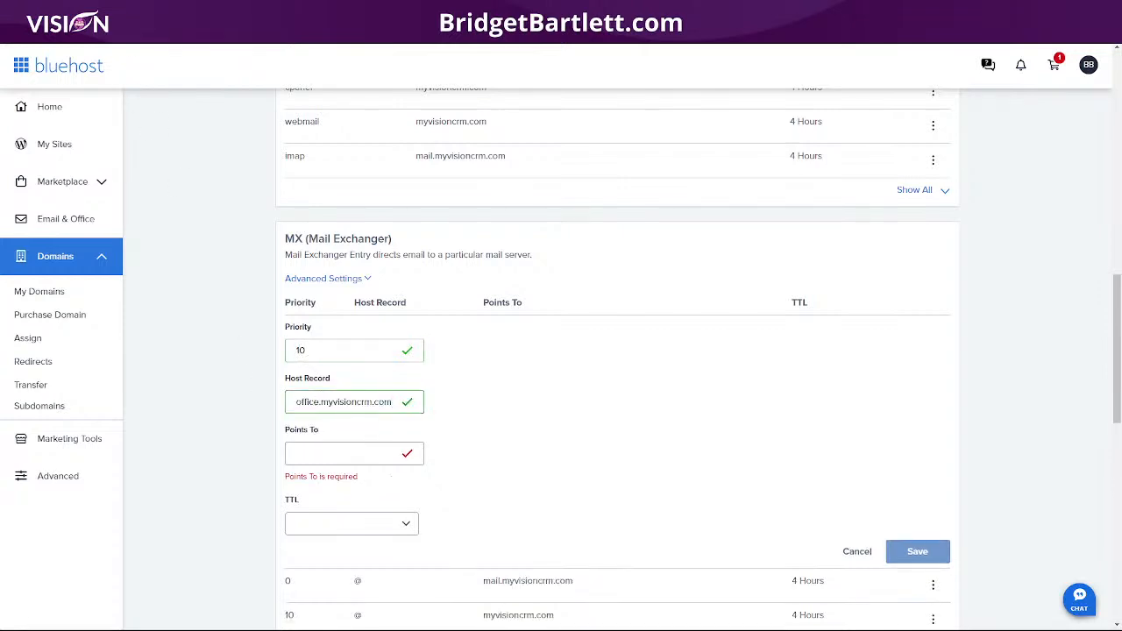
Step: Point the MX record to mxa.mailgun.org, keep the 4 Hours (min) TTL, and save
key(alt+Tab)
drag(708, 468, 641, 479)
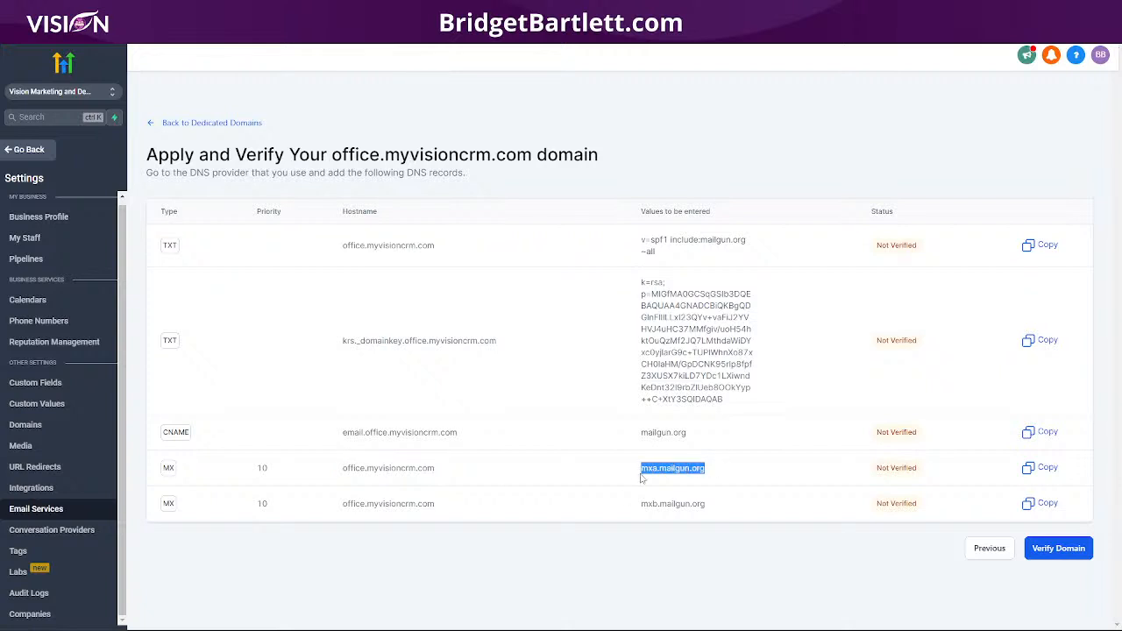
key(alt+Tab)
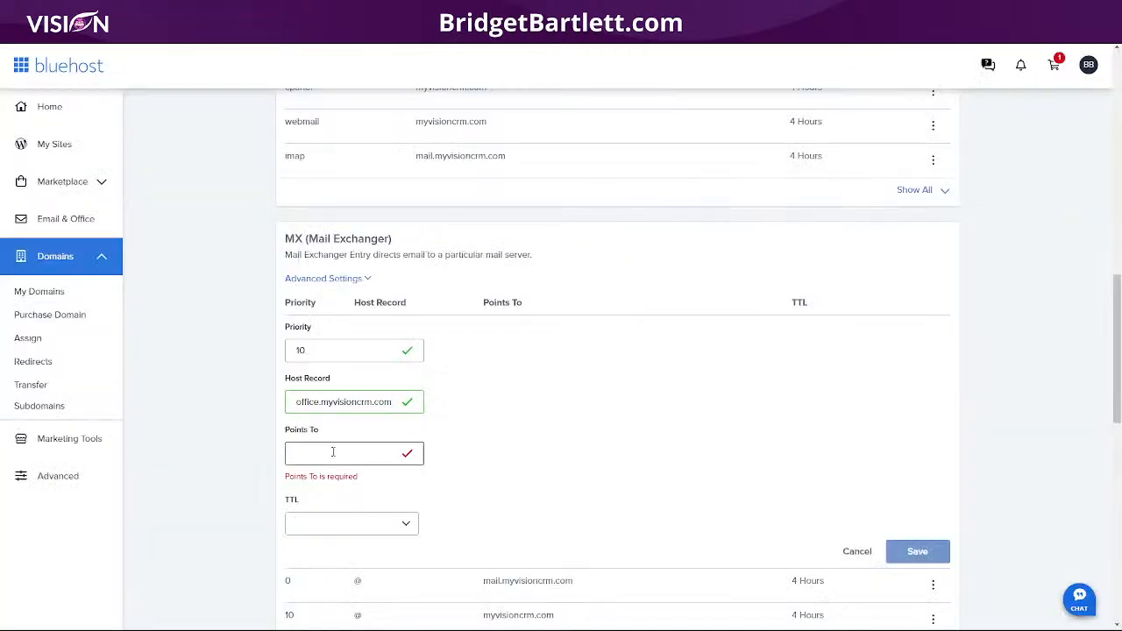
text(mxa.mailgun.org)
key(alt+Tab)
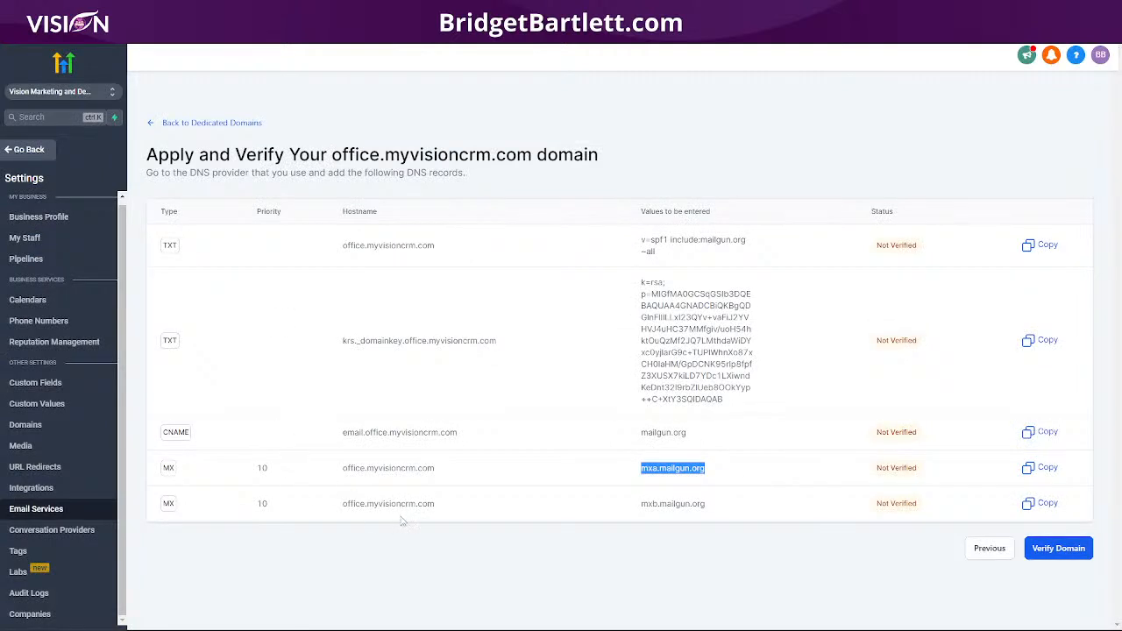
drag(449, 507, 336, 502)
key(ctrl+c)
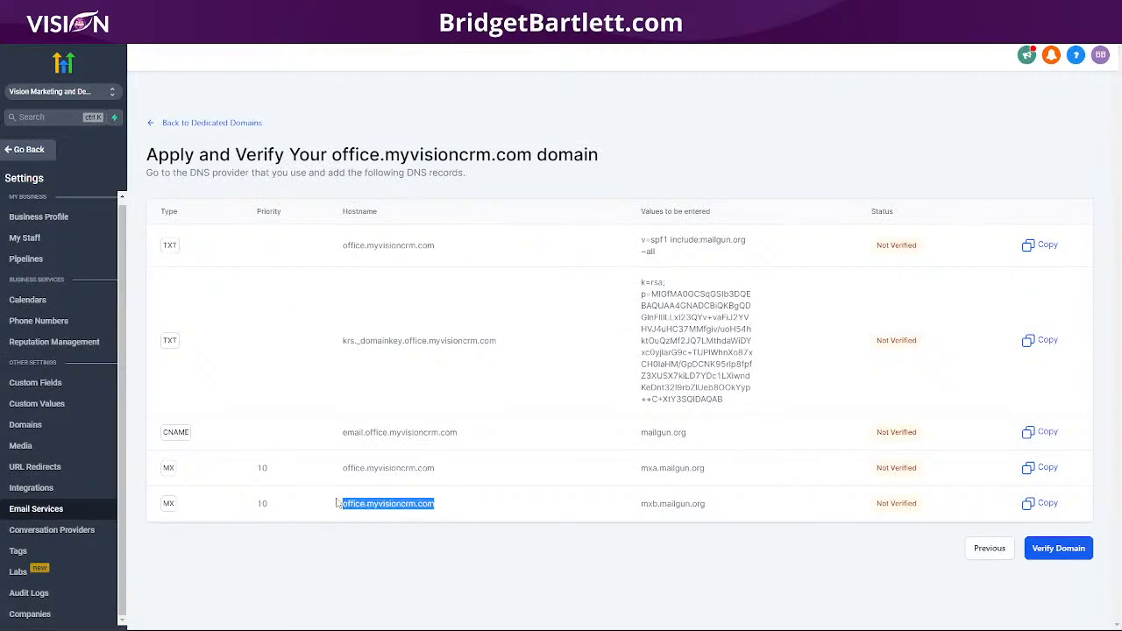
key(alt+Tab)
click(348, 506)
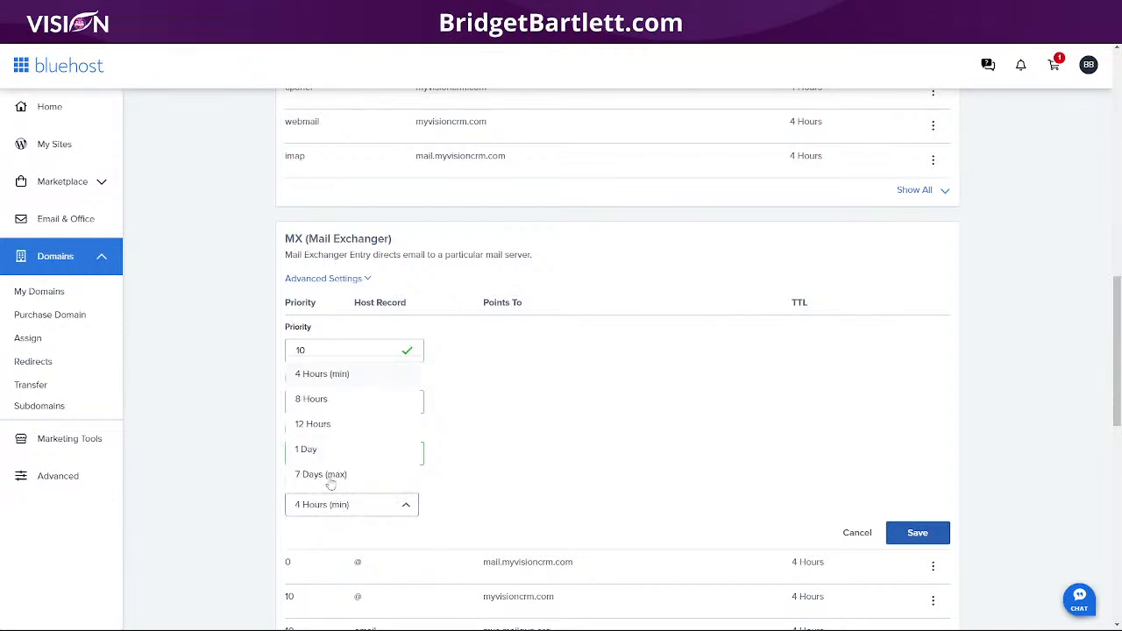
click(325, 373)
click(917, 533)
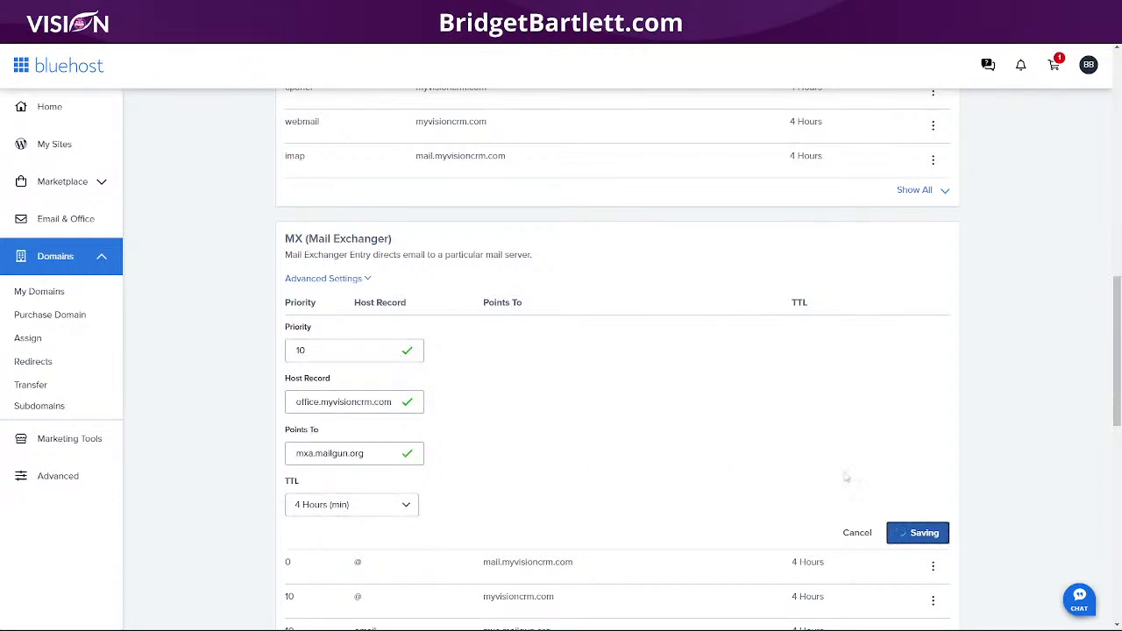
Step: Start another MX record with priority 10 and host office.myvisioncrm.com
key(ctrl+Tab)
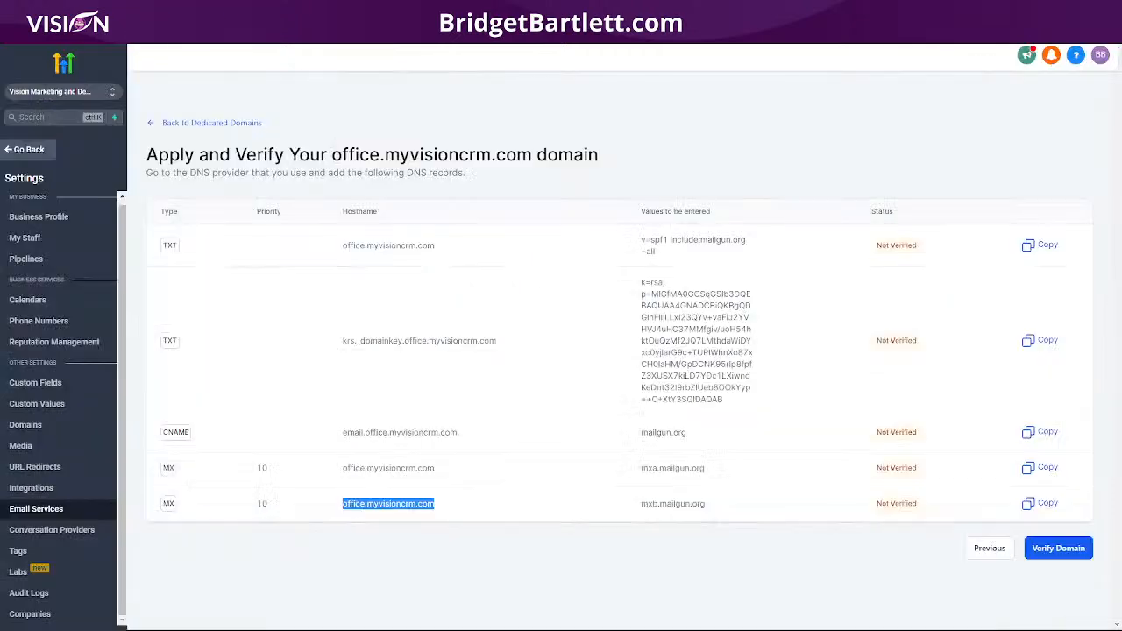
key(ctrl+Tab)
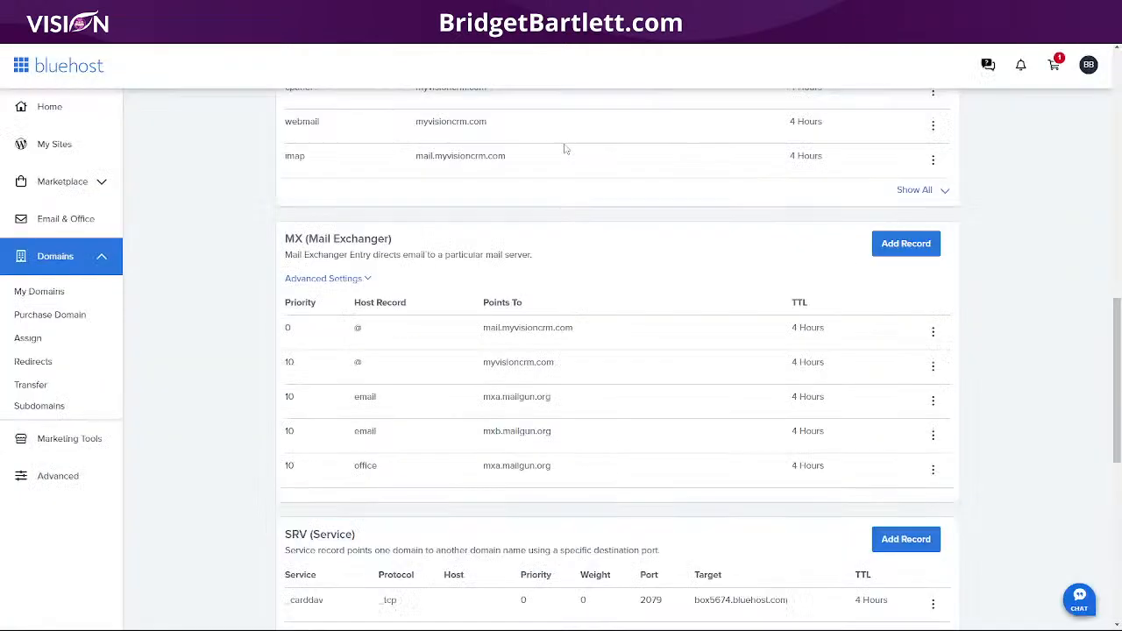
click(881, 248)
click(297, 350)
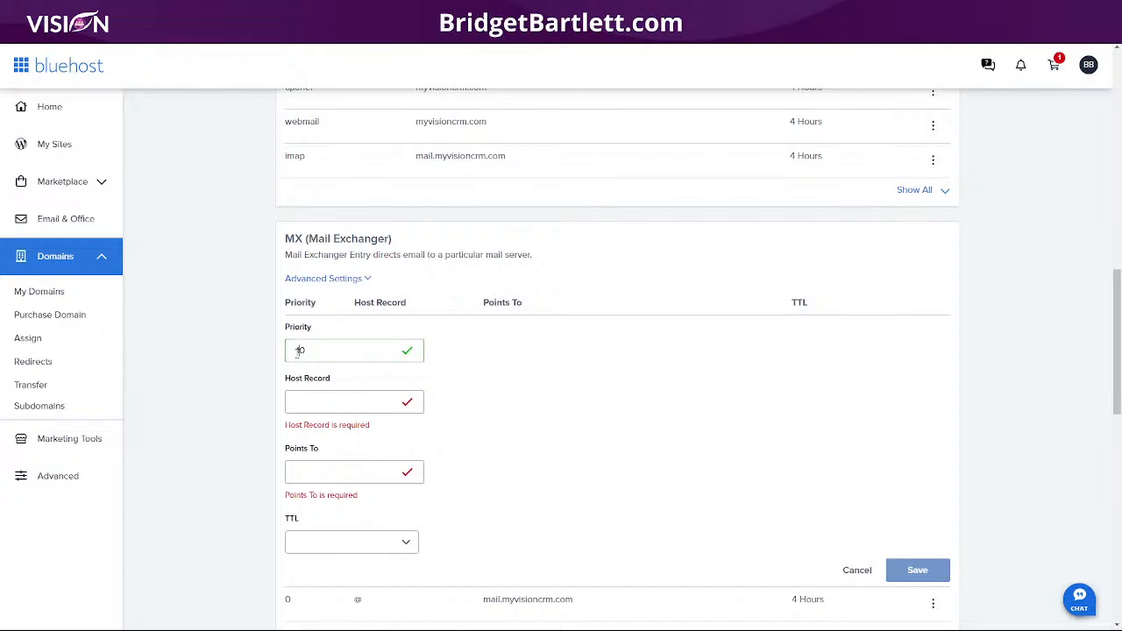
click(308, 400)
key(ctrl+v)
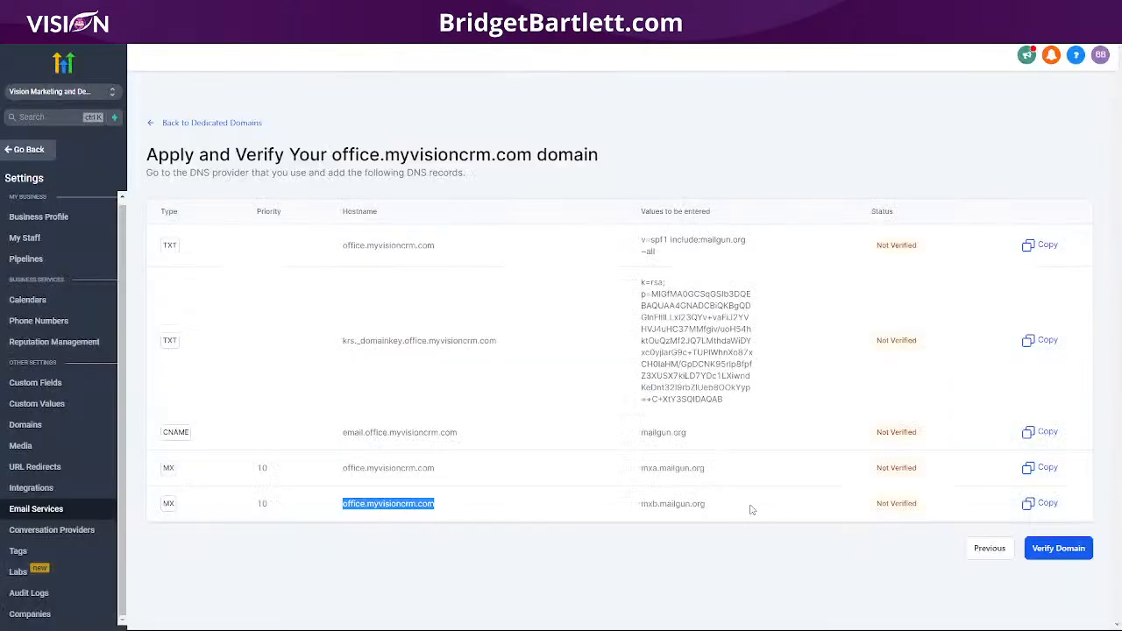
Step: Point the MX record to mxb.mailgun.org with a 4 Hours (min) TTL and save it
drag(710, 505, 620, 504)
key(ctrl+c)
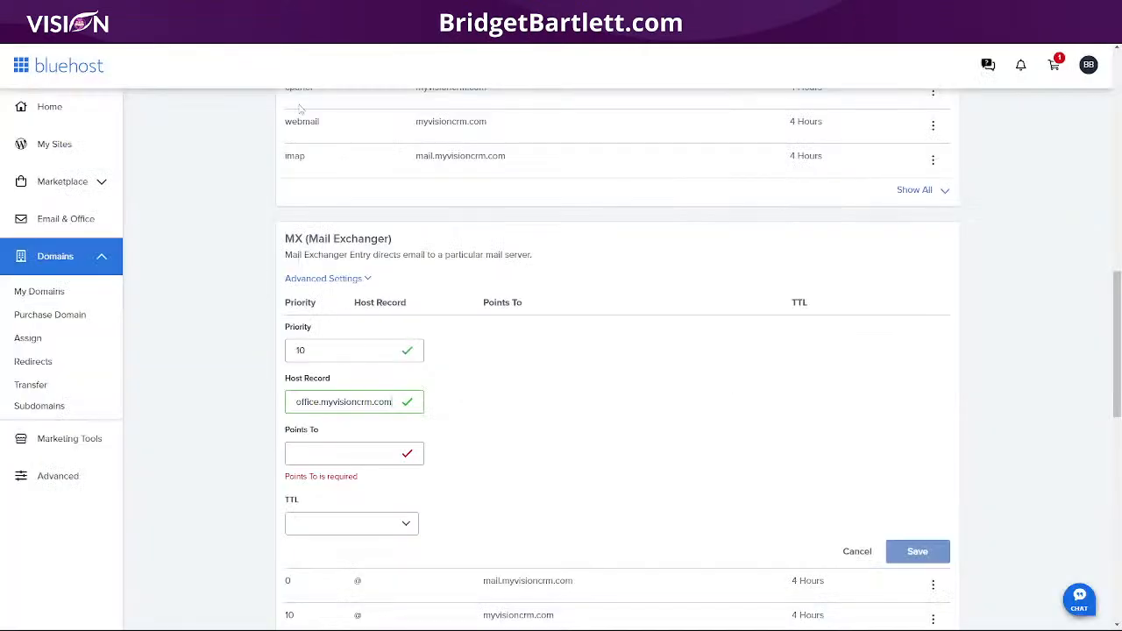
click(322, 456)
key(ctrl+v)
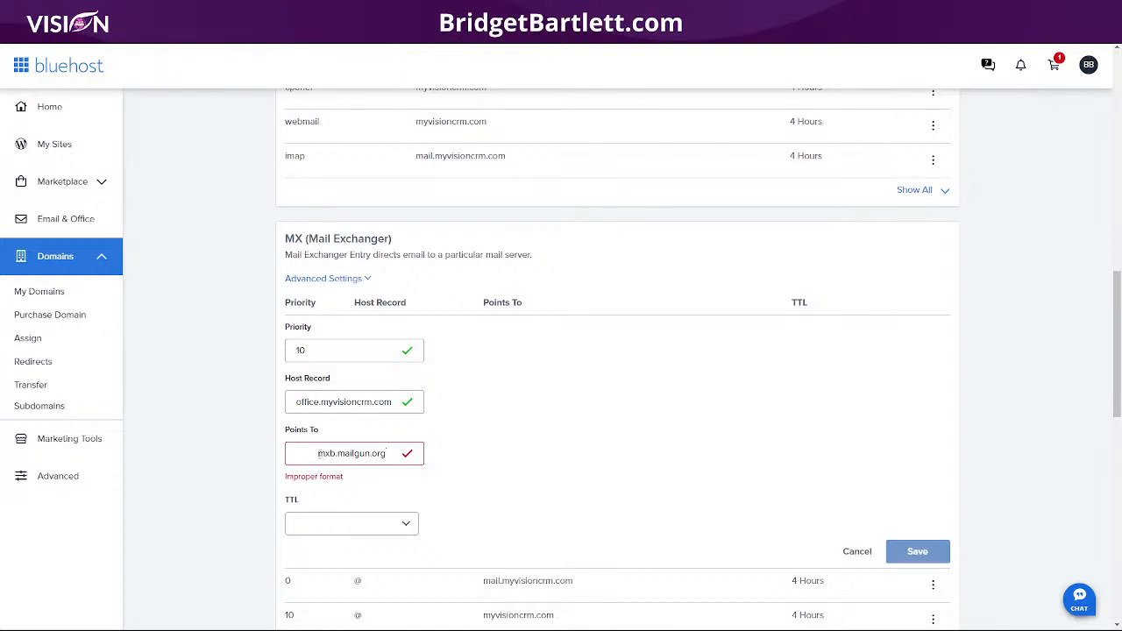
click(318, 453)
key(BackSpace)
key(BackSpace)
key(BackSpace)
key(BackSpace)
key(BackSpace)
key(BackSpace)
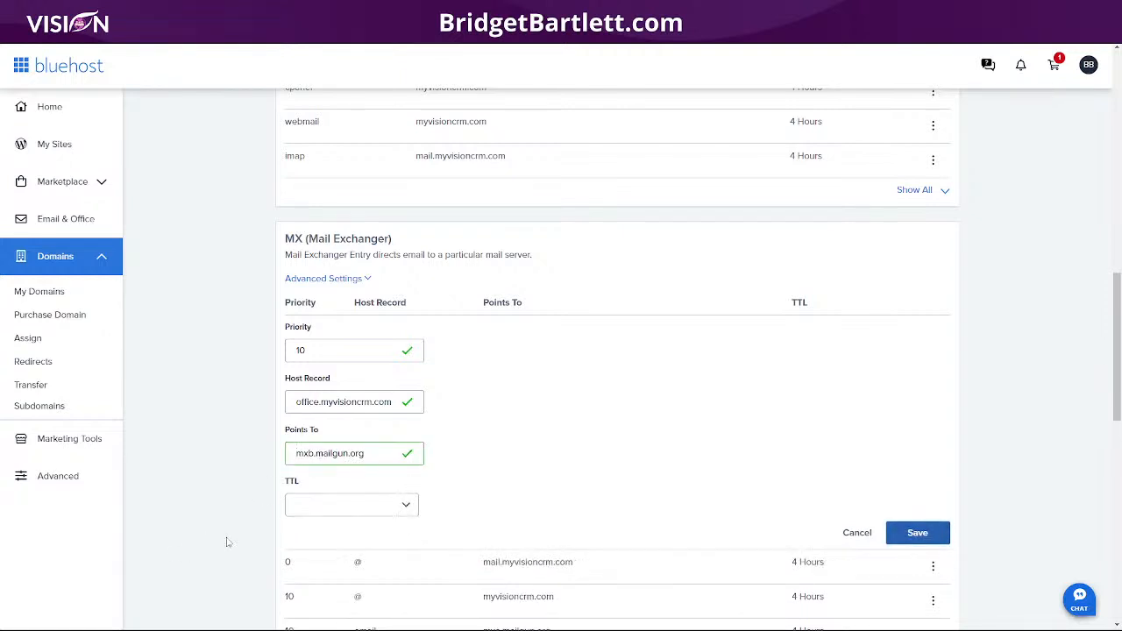
click(312, 509)
click(331, 375)
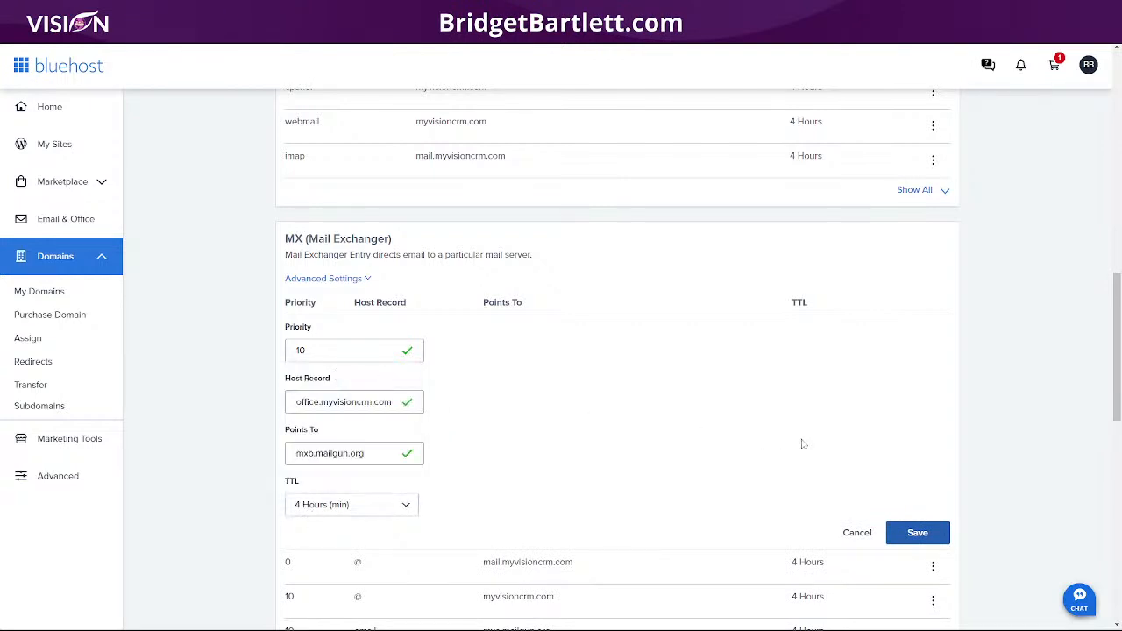
click(905, 535)
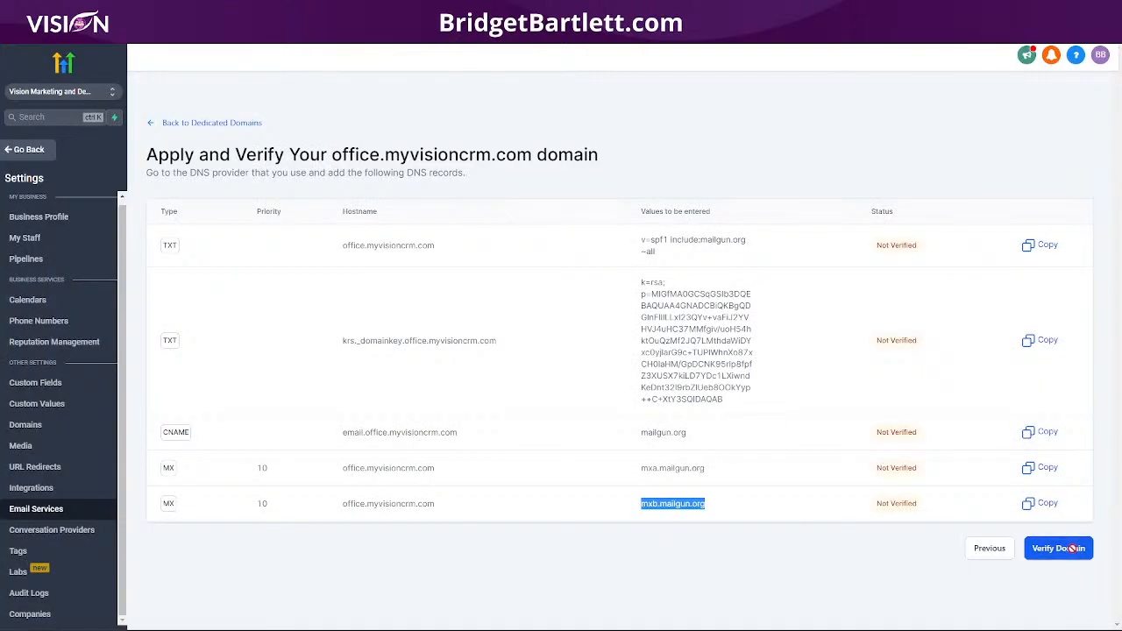
Step: Retry verifying office.myvisioncrm.com several times; it still reports Domain Not Verified
click(1071, 549)
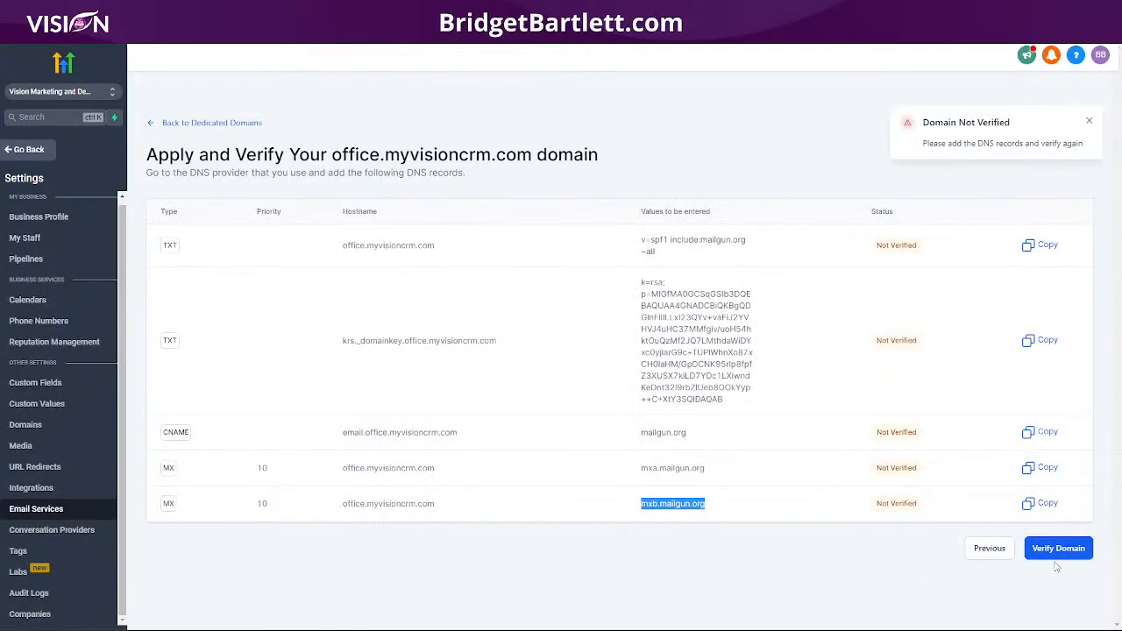
click(1050, 547)
click(1052, 548)
click(1052, 549)
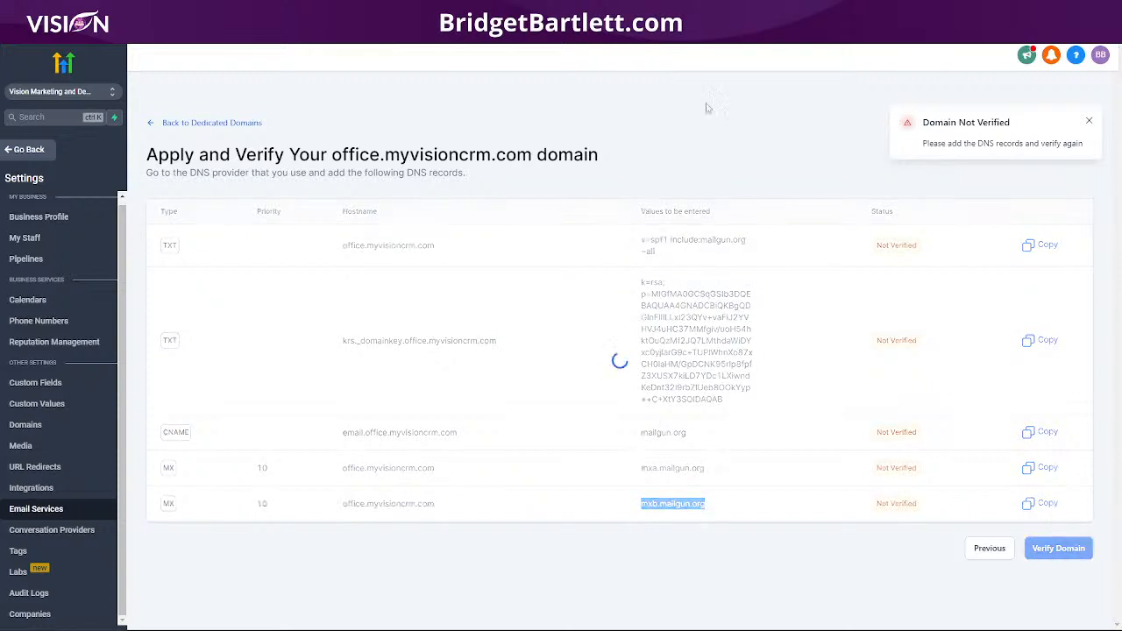
click(1033, 548)
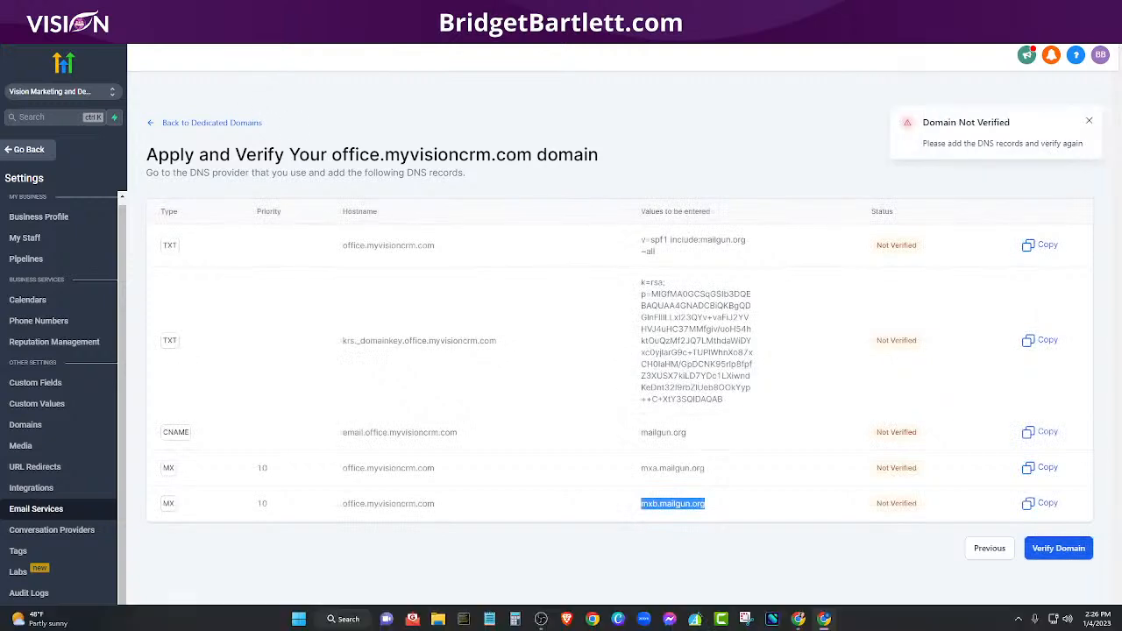
Step: View the domains overview slide, verify once more, then leave settings for the main account
click(824, 619)
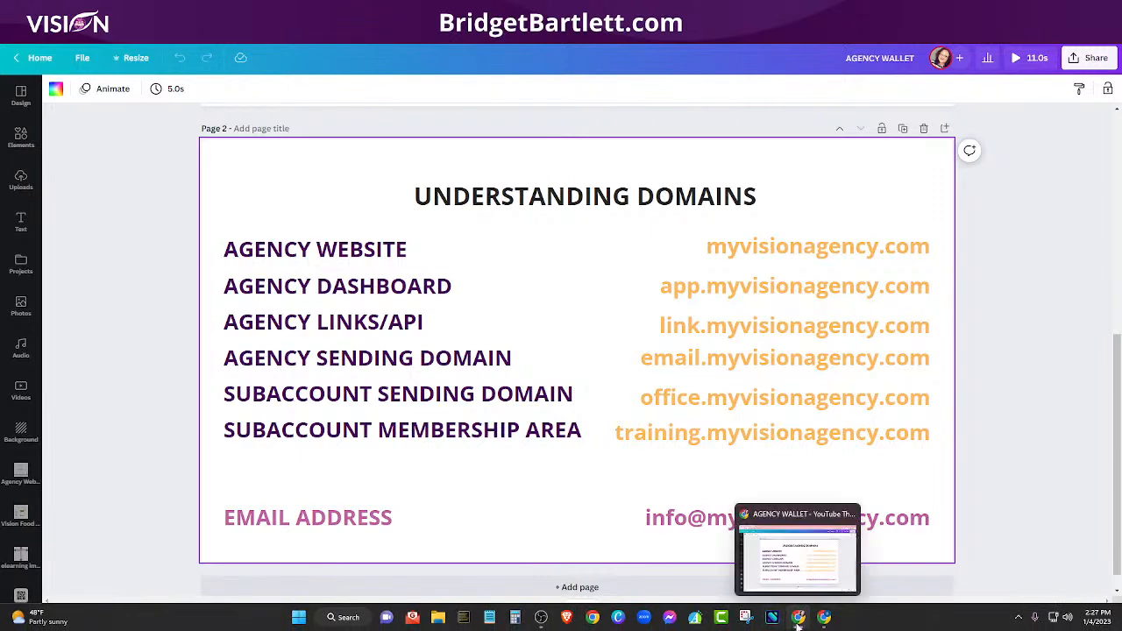
click(799, 619)
click(824, 618)
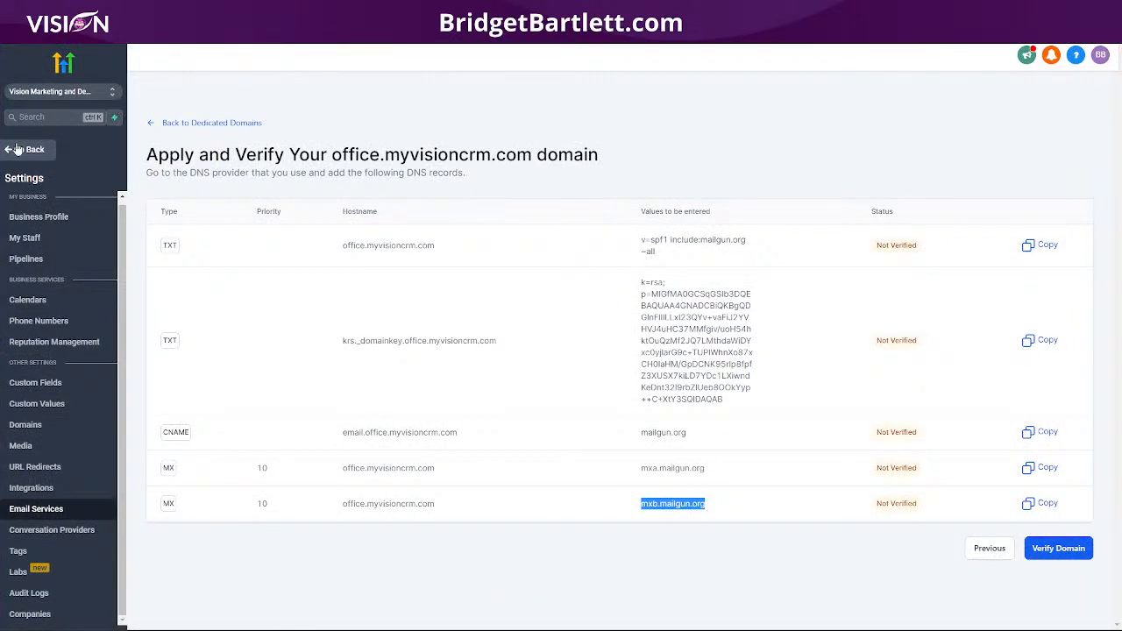
click(1061, 545)
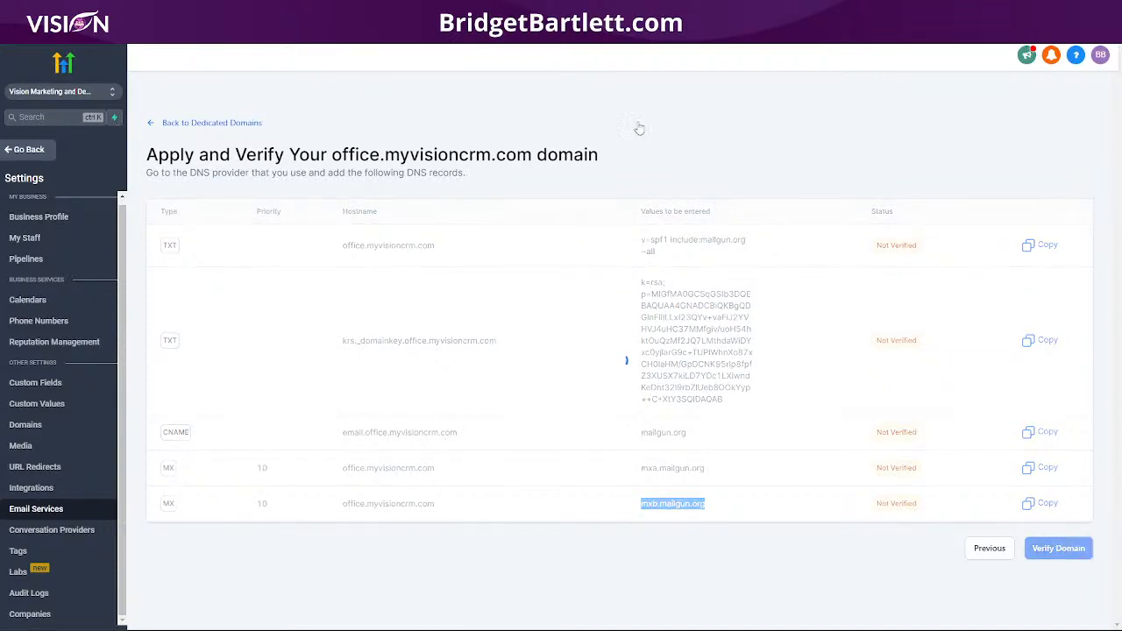
click(29, 151)
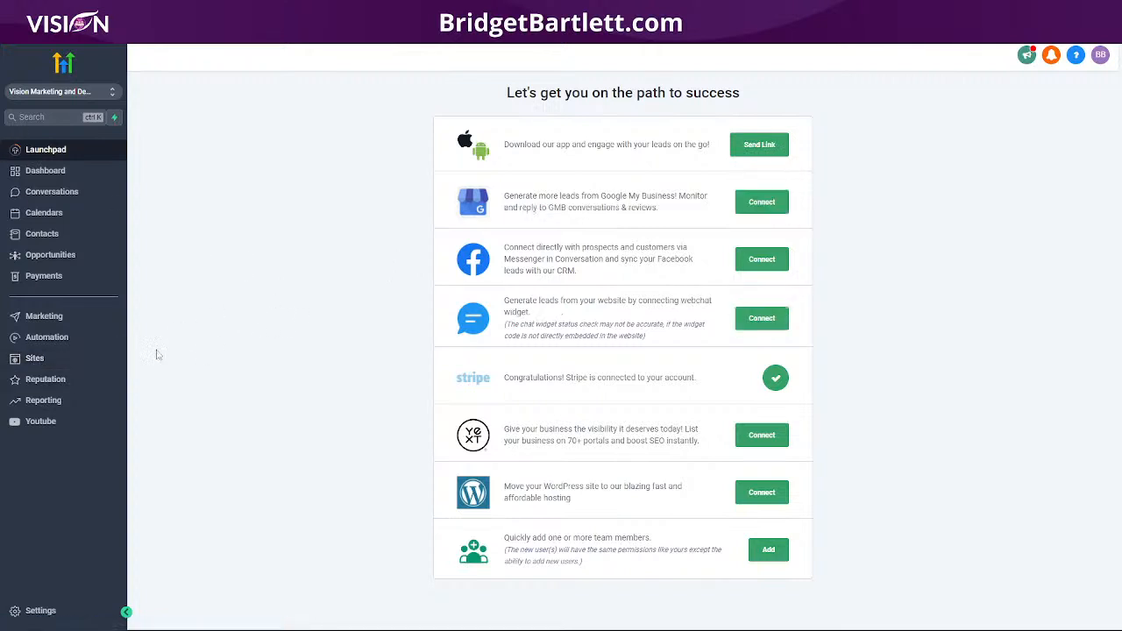
Step: Go to Sites > Memberships > Custom Domains and copy the CNAME target preview.memberships.msgsndr.com
click(43, 359)
mouse_move(428, 85)
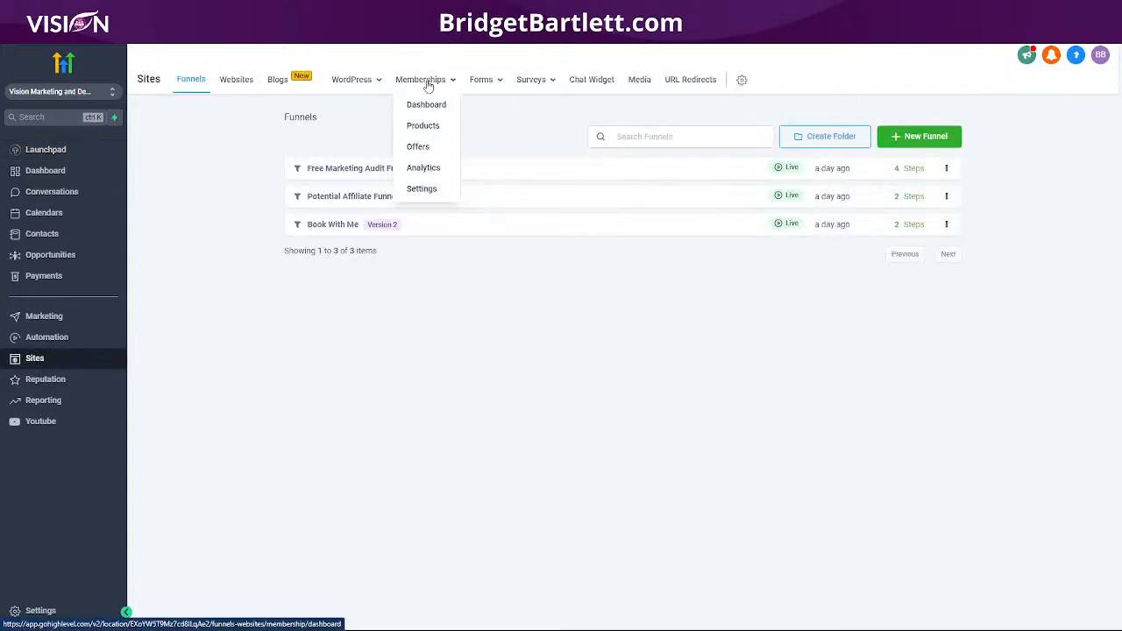
click(424, 190)
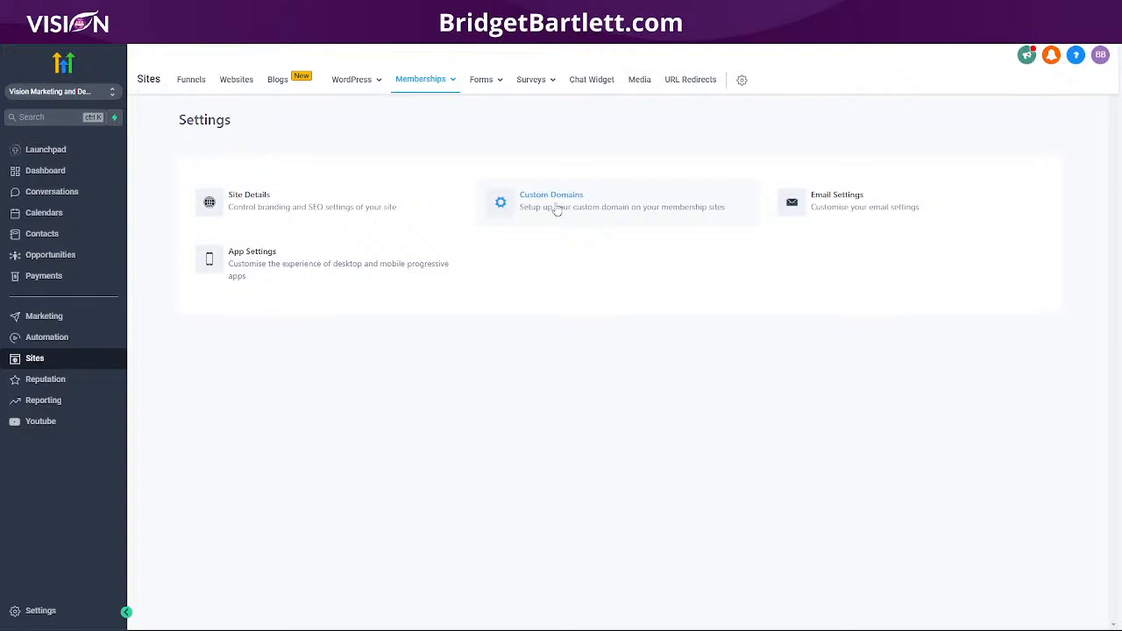
click(556, 209)
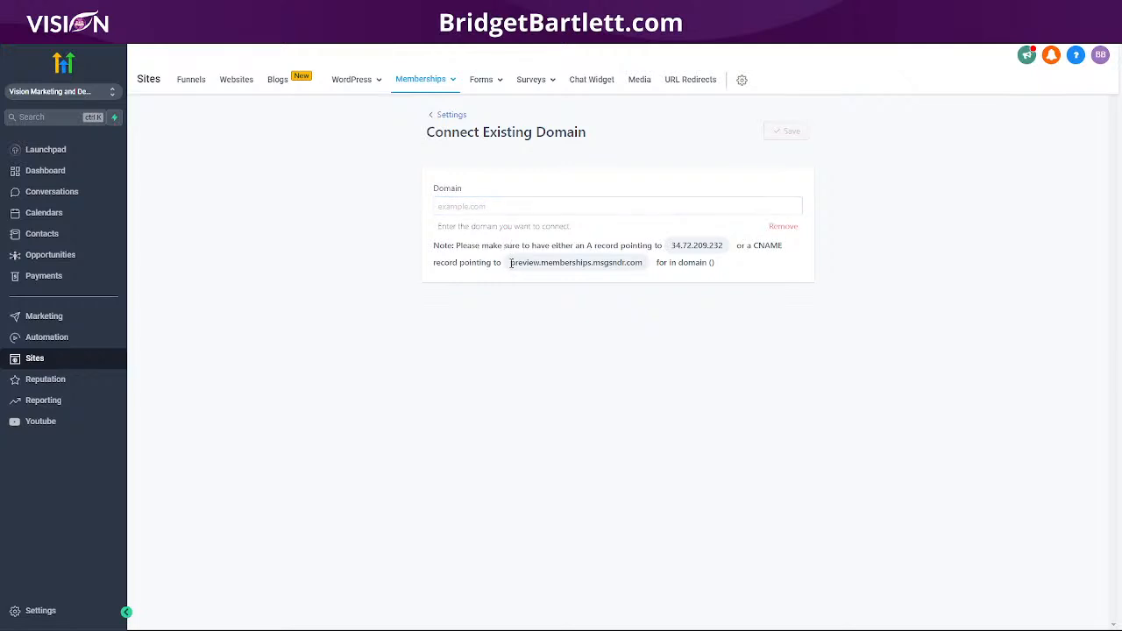
drag(511, 263, 646, 273)
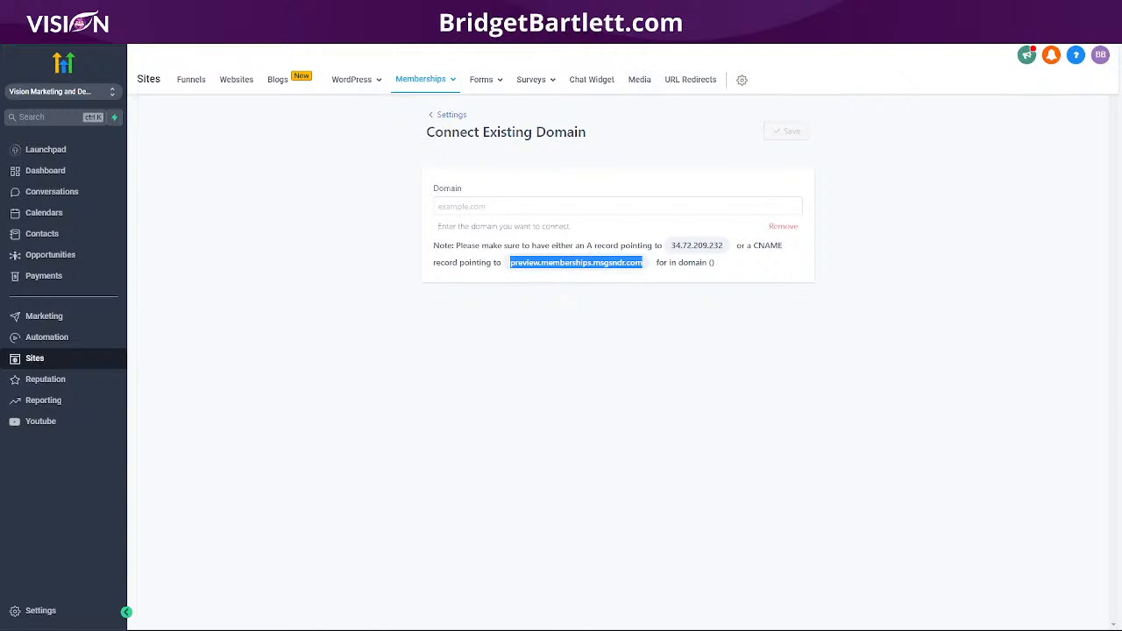
Step: Add a 'training' CNAME pointing to preview.memberships.msgsndr.com with a 4 Hours (min) TTL
click(191, 12)
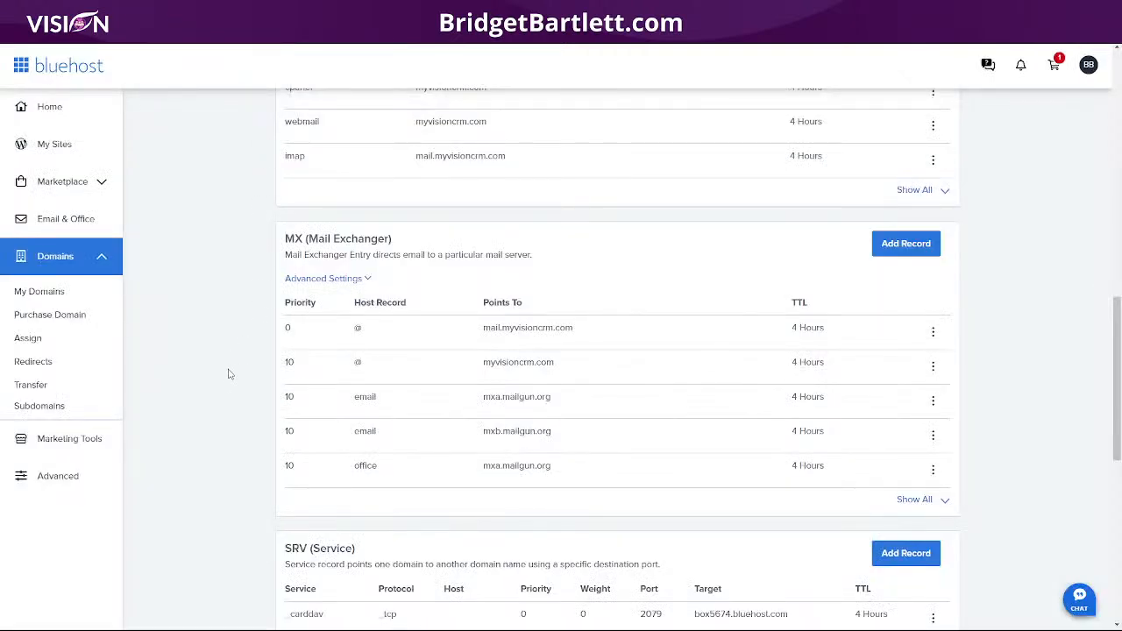
scroll(228, 373, up, 5)
click(907, 293)
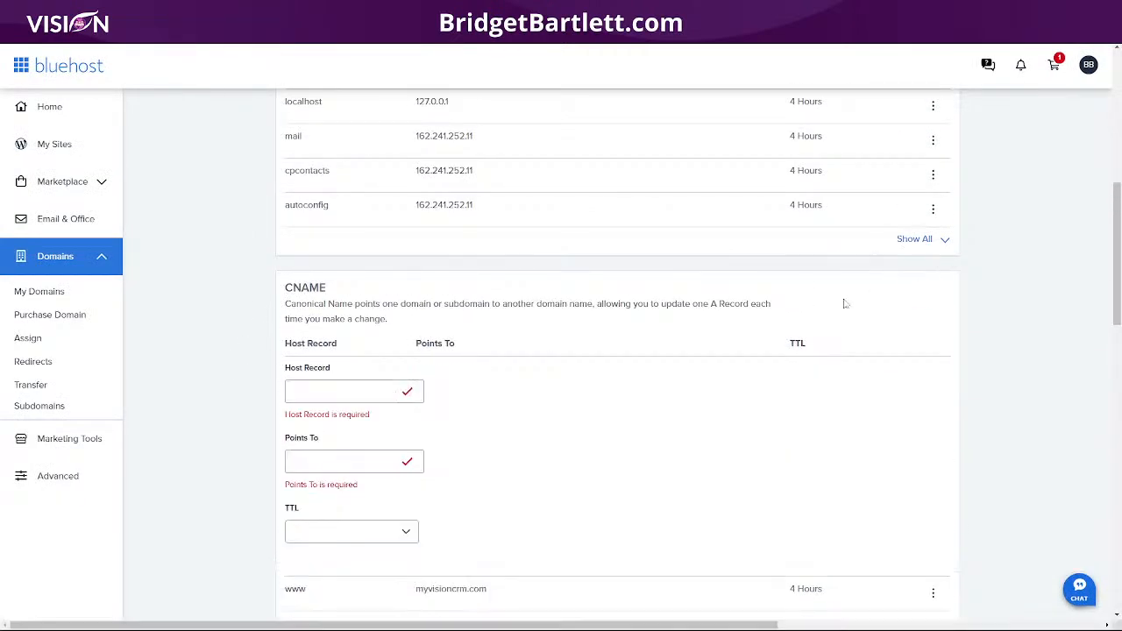
click(331, 396)
text(b)
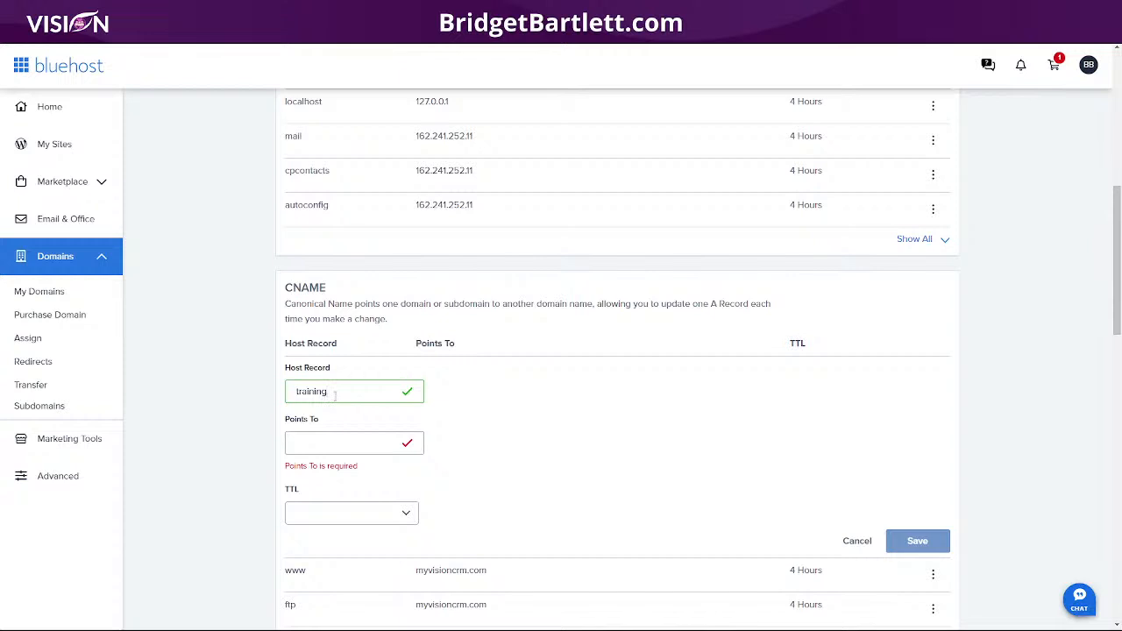
click(331, 442)
key(ctrl+v)
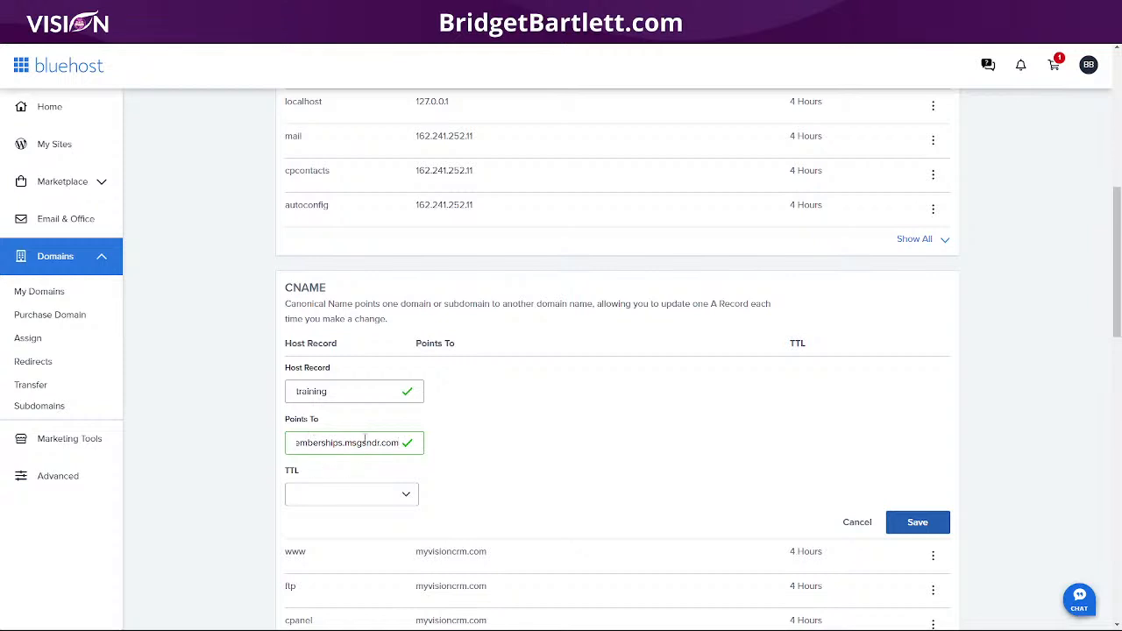
click(314, 495)
click(308, 368)
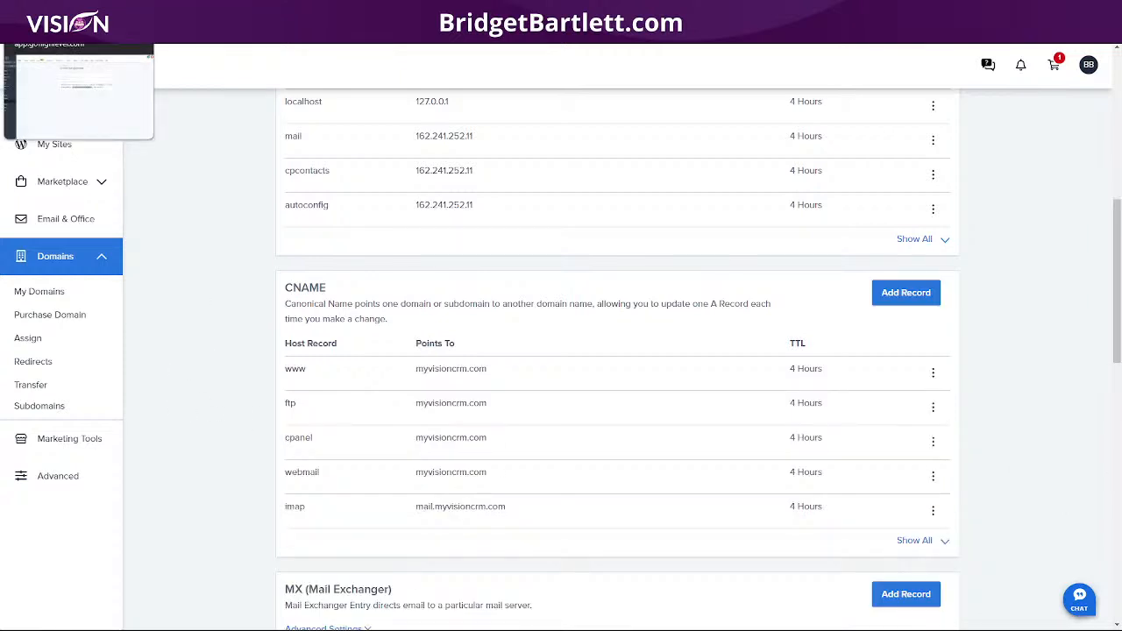
click(53, 9)
click(476, 206)
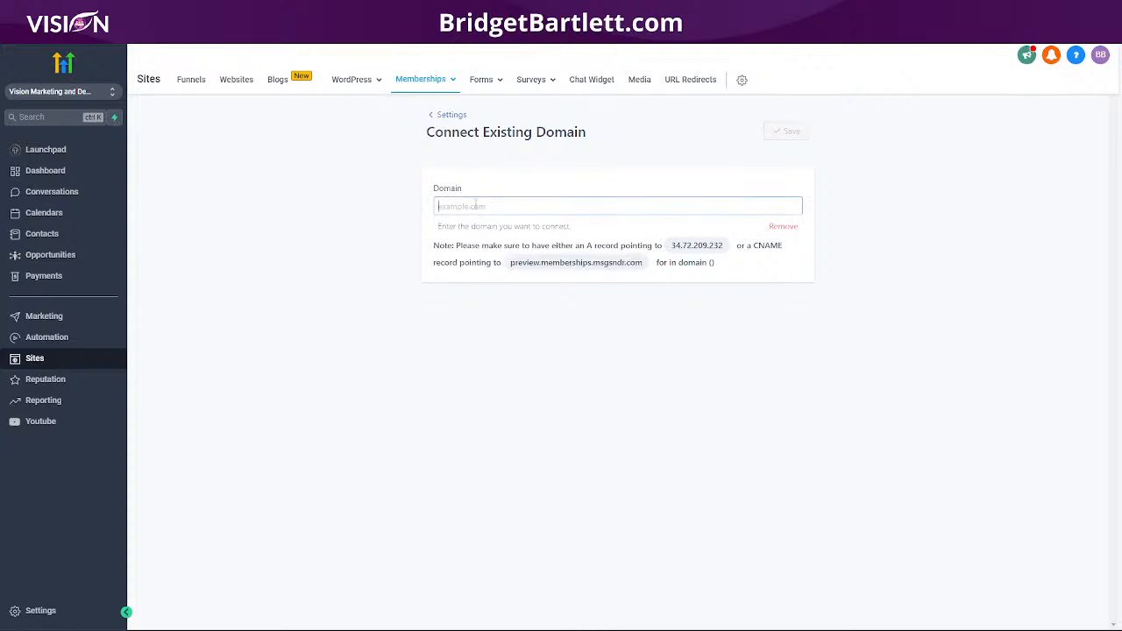
Step: Enter training.myvisioncrm.com as the membership domain and retry saving despite the missing-CNAME error
text(trainin)
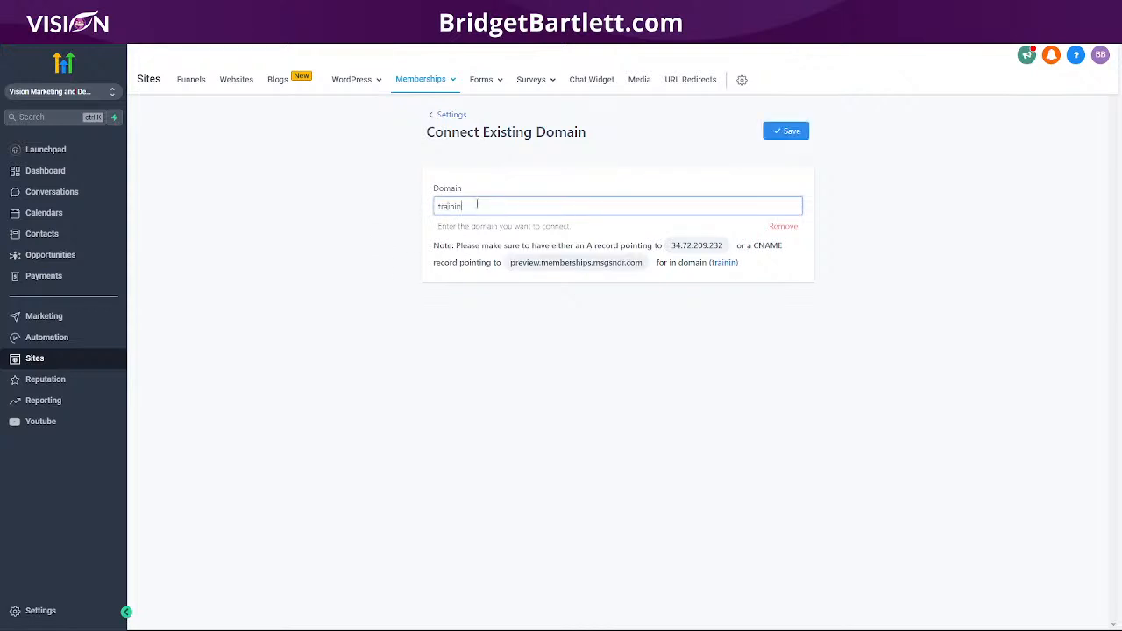
text(g.myvisioncrm.com)
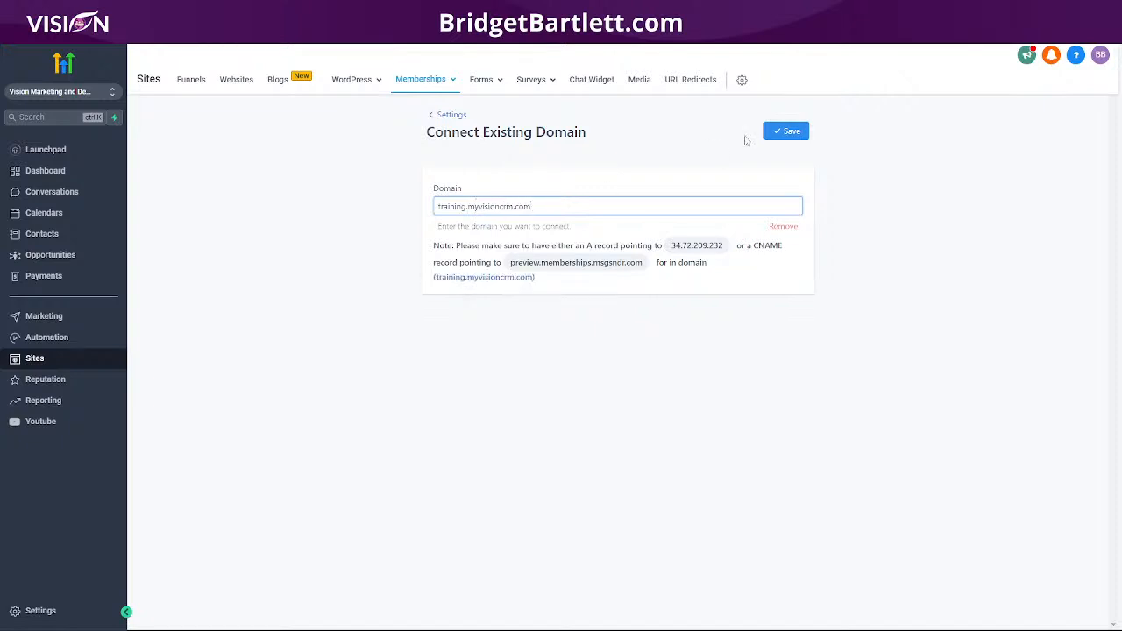
click(791, 131)
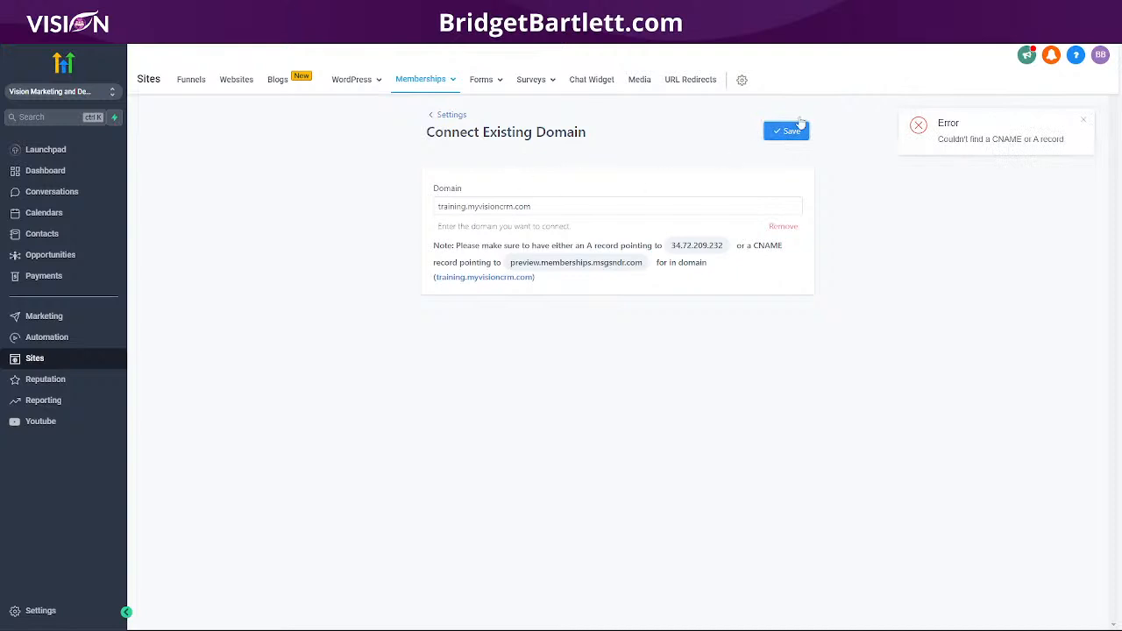
click(798, 132)
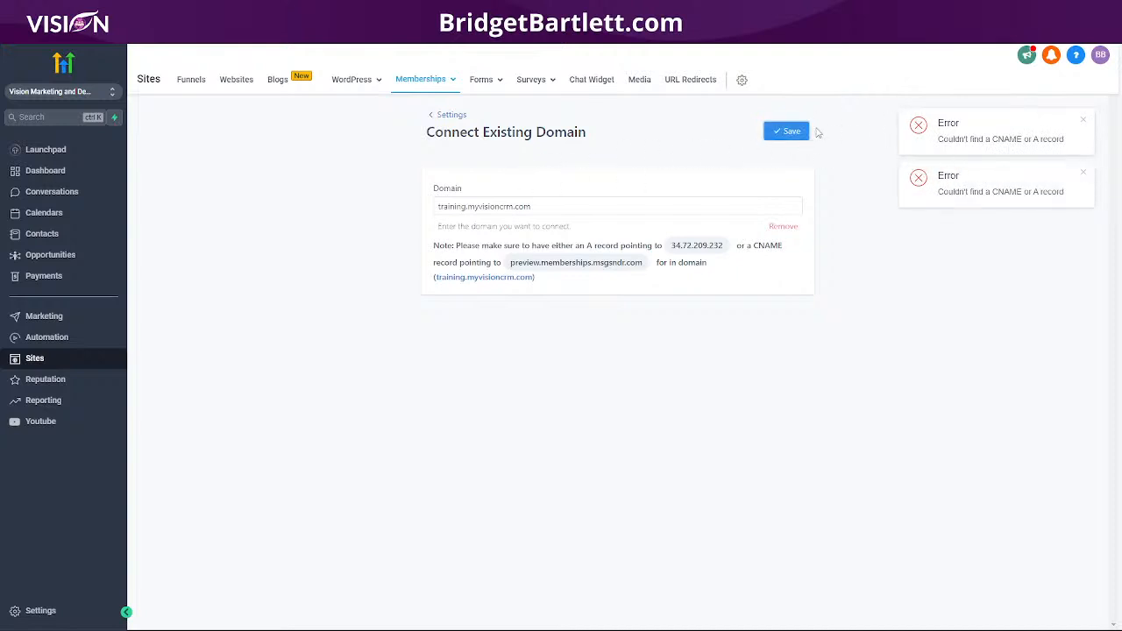
click(789, 130)
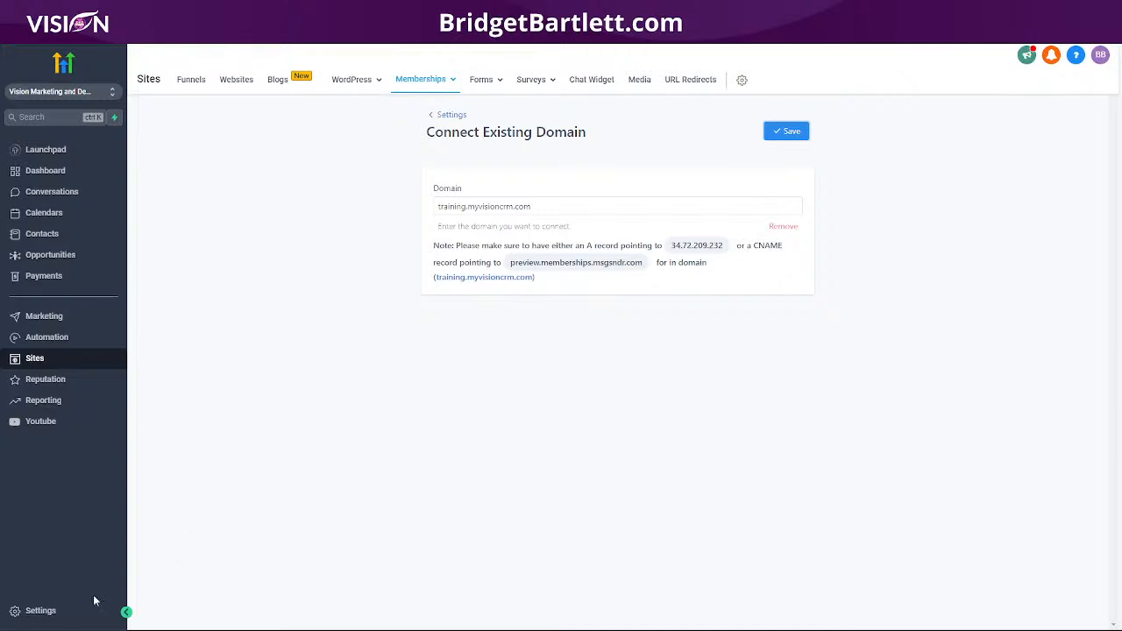
click(35, 611)
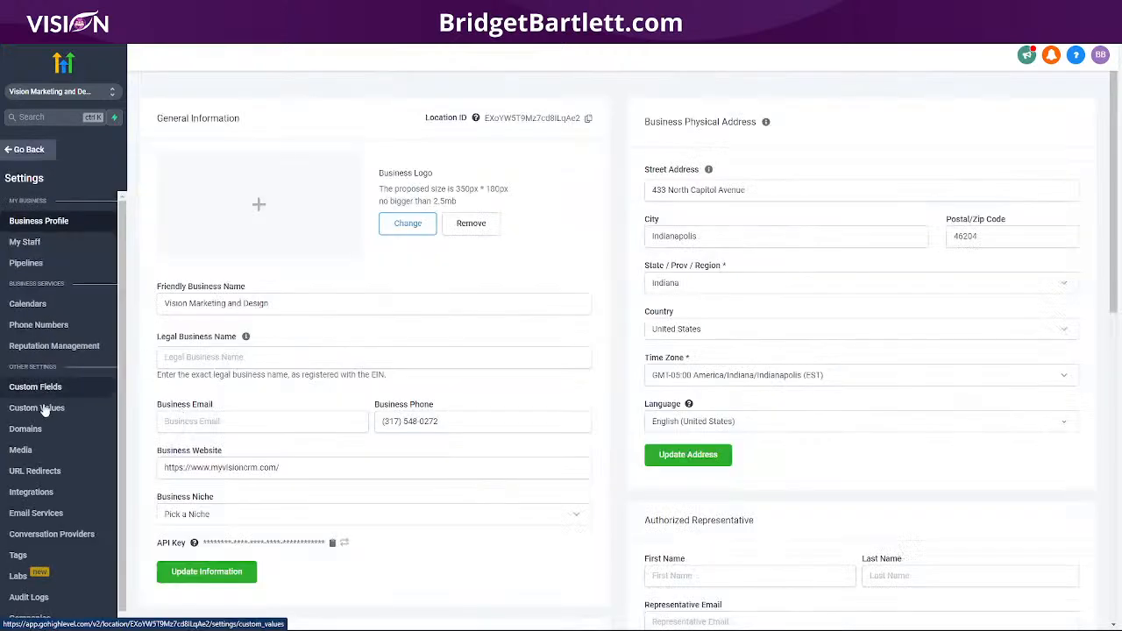
Step: Enter myvisioncrm.com as a new domain under Settings > Domains and copy A record IP 34.68.234.4
click(24, 428)
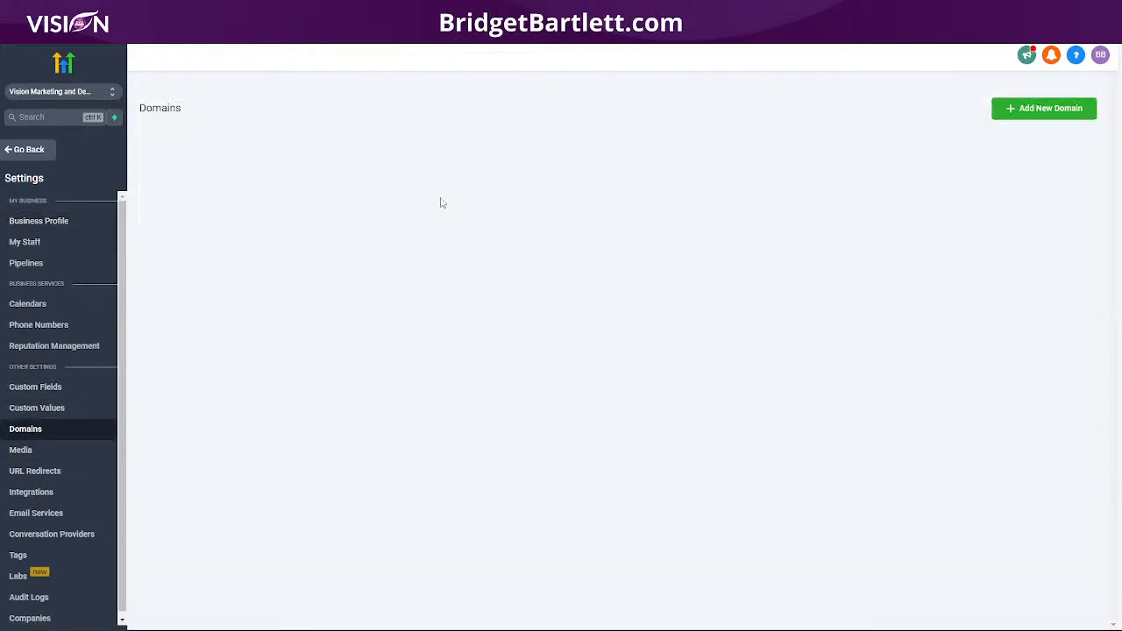
click(1055, 109)
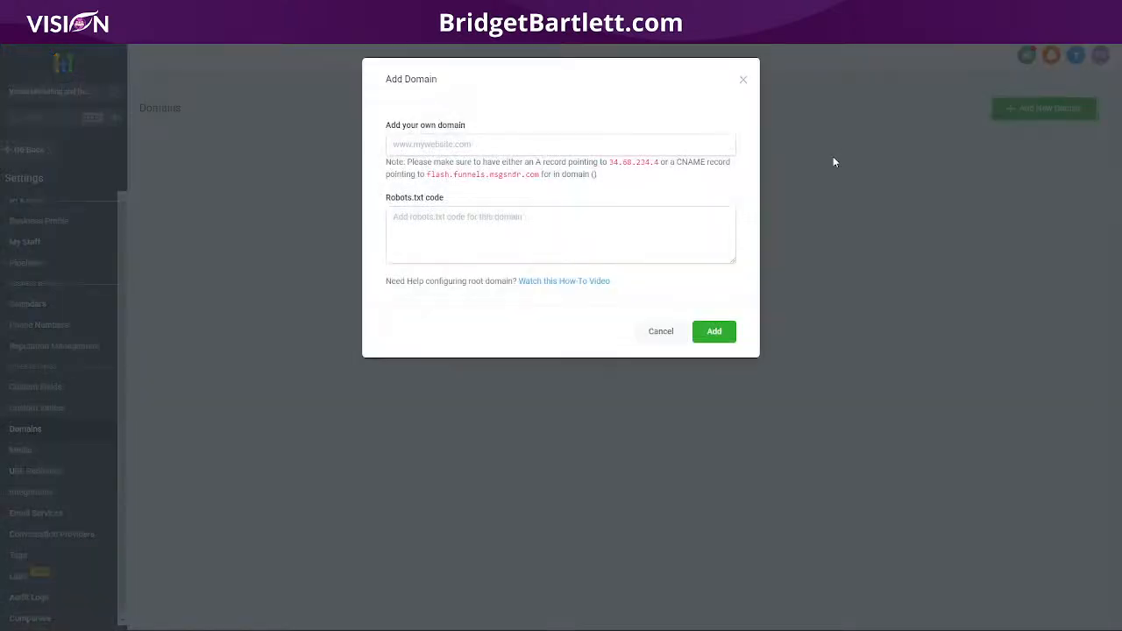
click(478, 142)
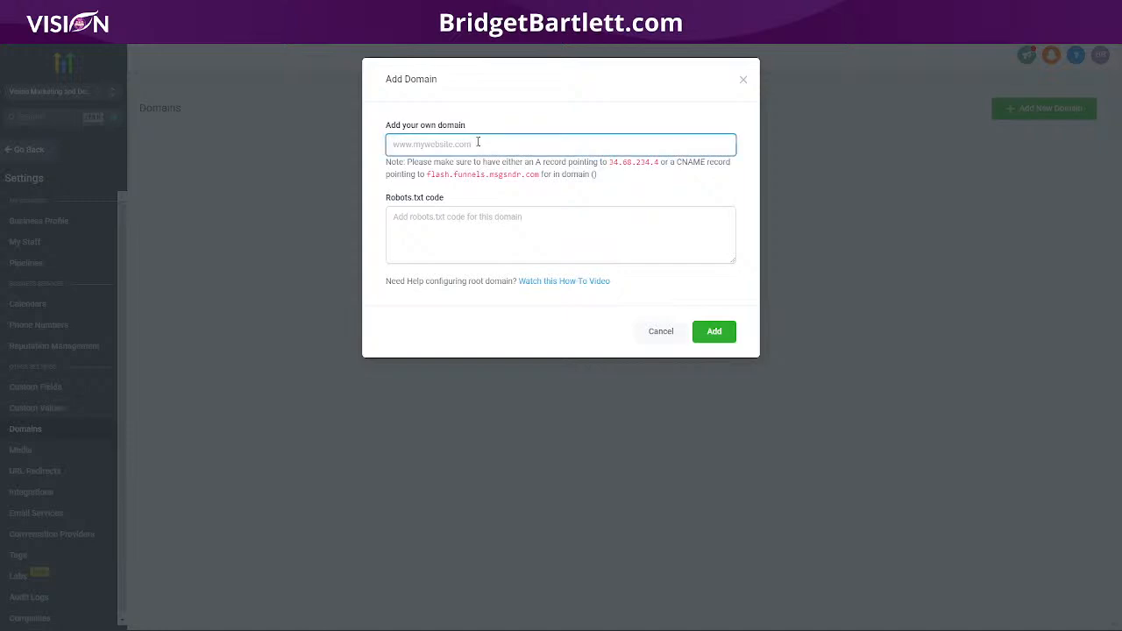
text(myvisio)
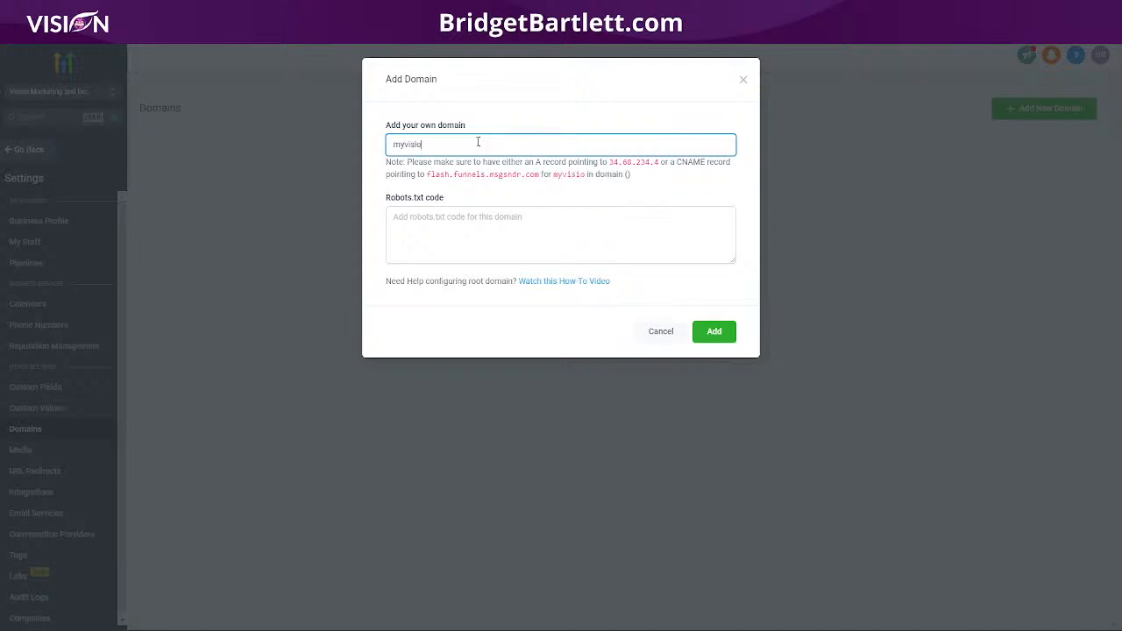
text(ncrm.com)
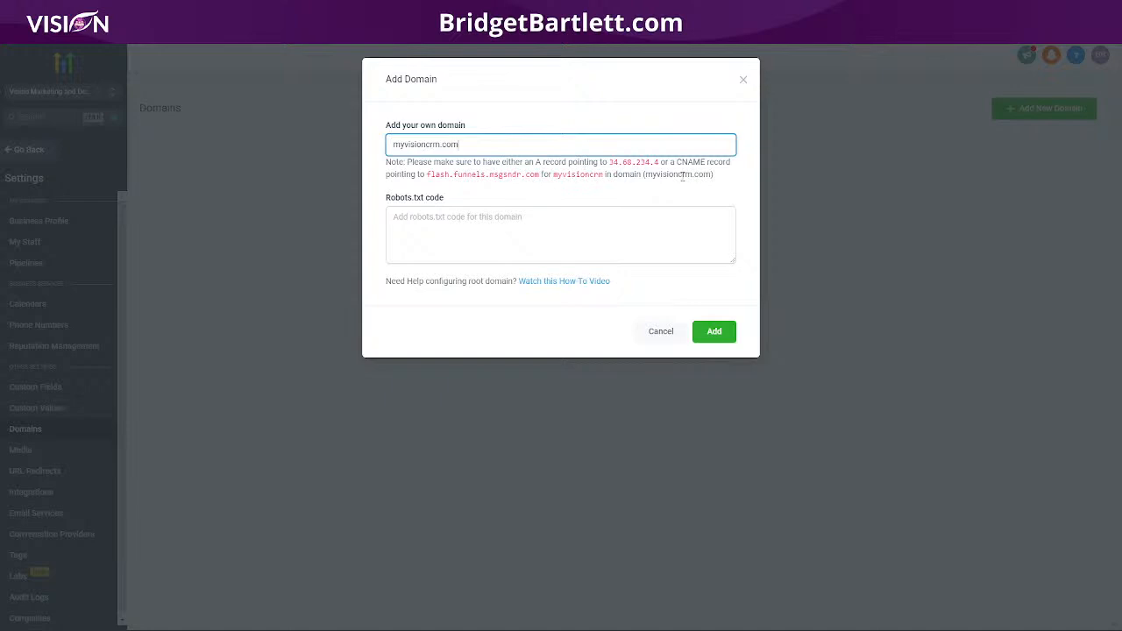
drag(648, 177, 713, 175)
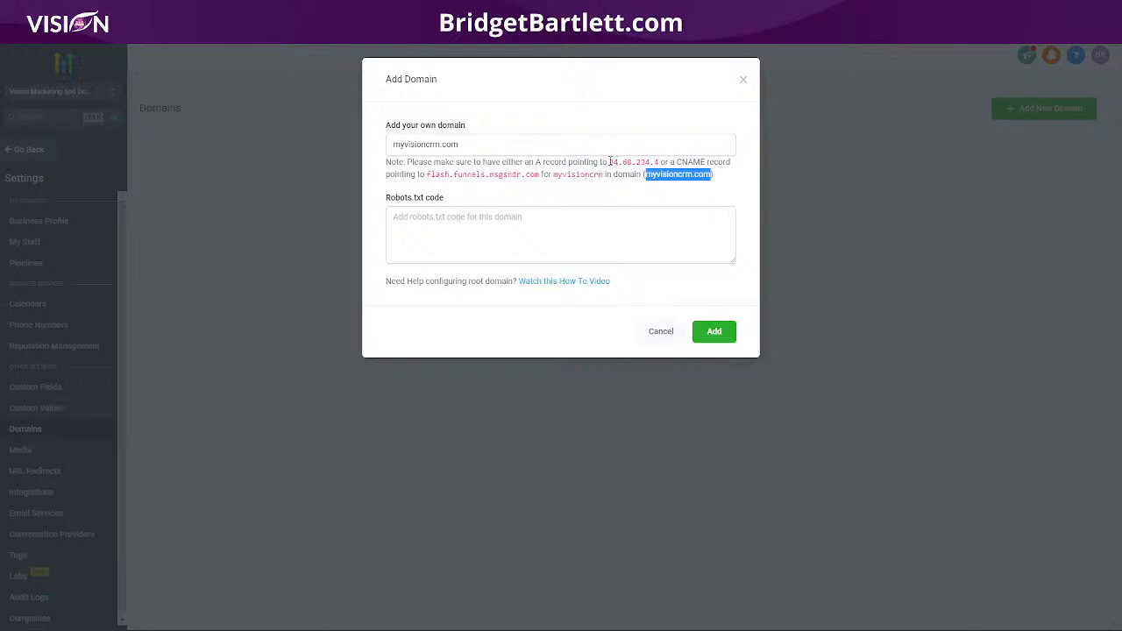
drag(610, 163, 660, 163)
key(ctrl+c)
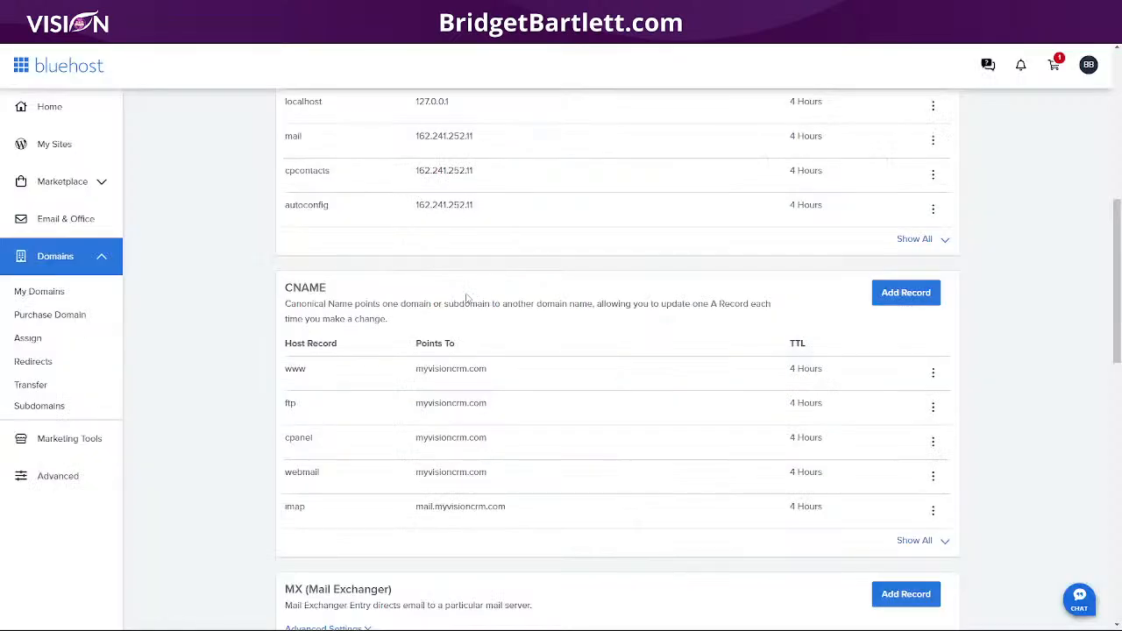
Step: Change the root @ A record to point to 34.68.234.4 and save it
scroll(222, 324, up, 4)
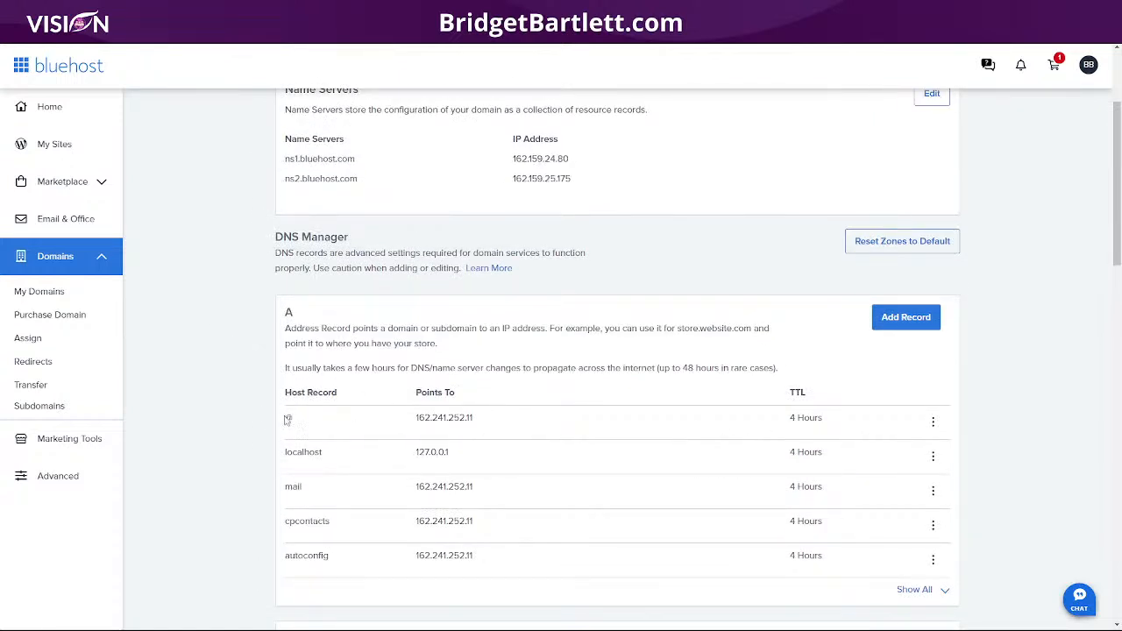
click(933, 422)
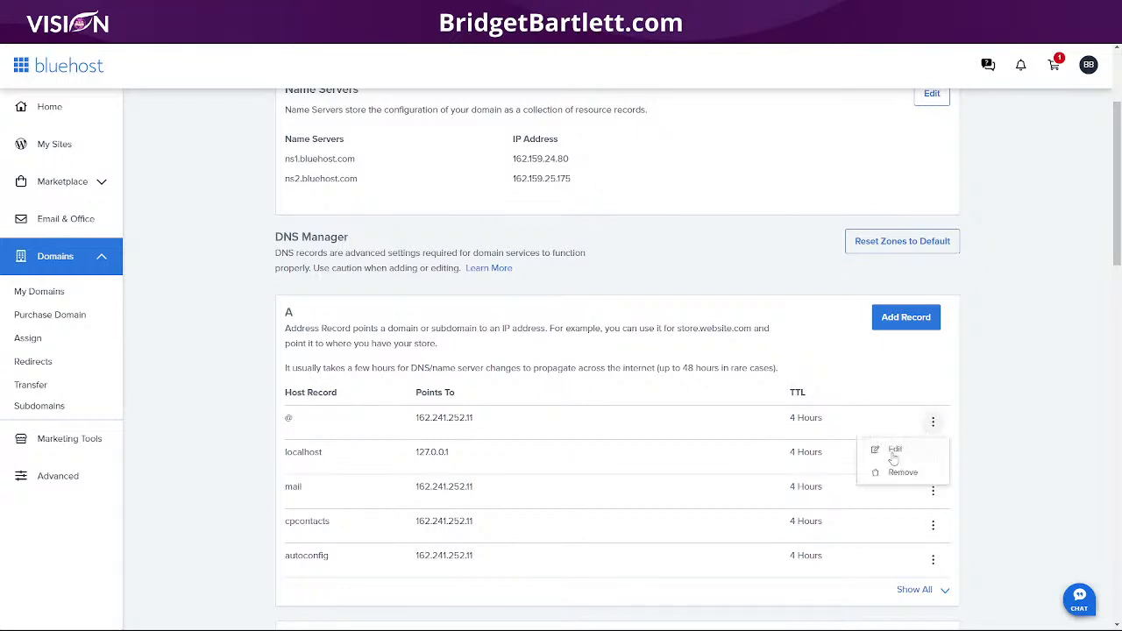
click(894, 451)
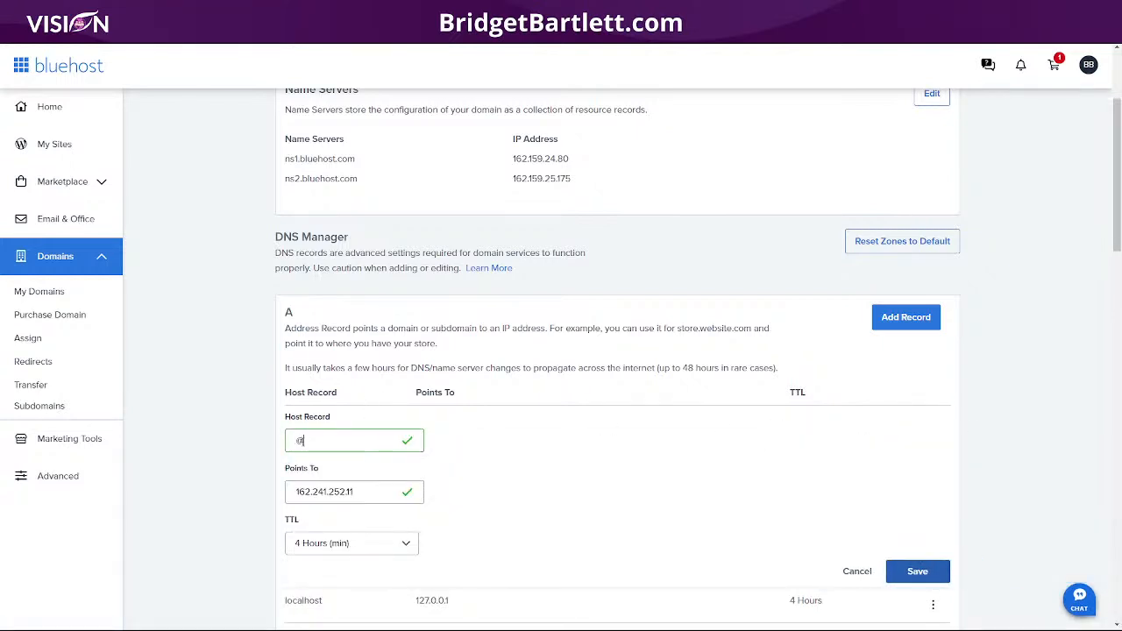
drag(373, 494, 278, 492)
key(ctrl+v)
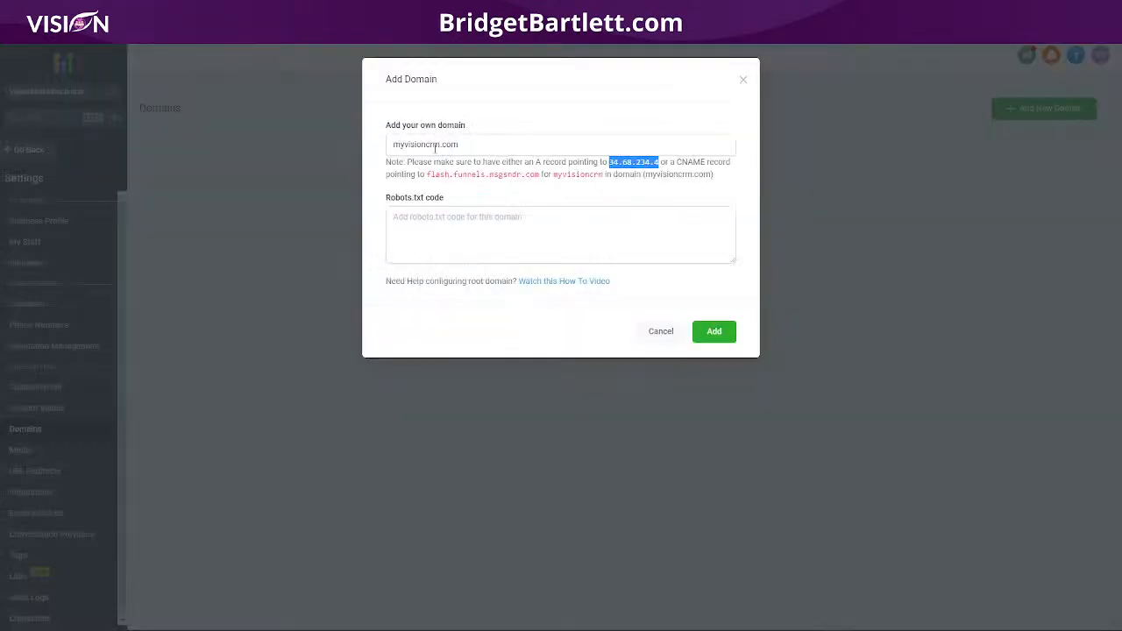
drag(387, 147, 506, 153)
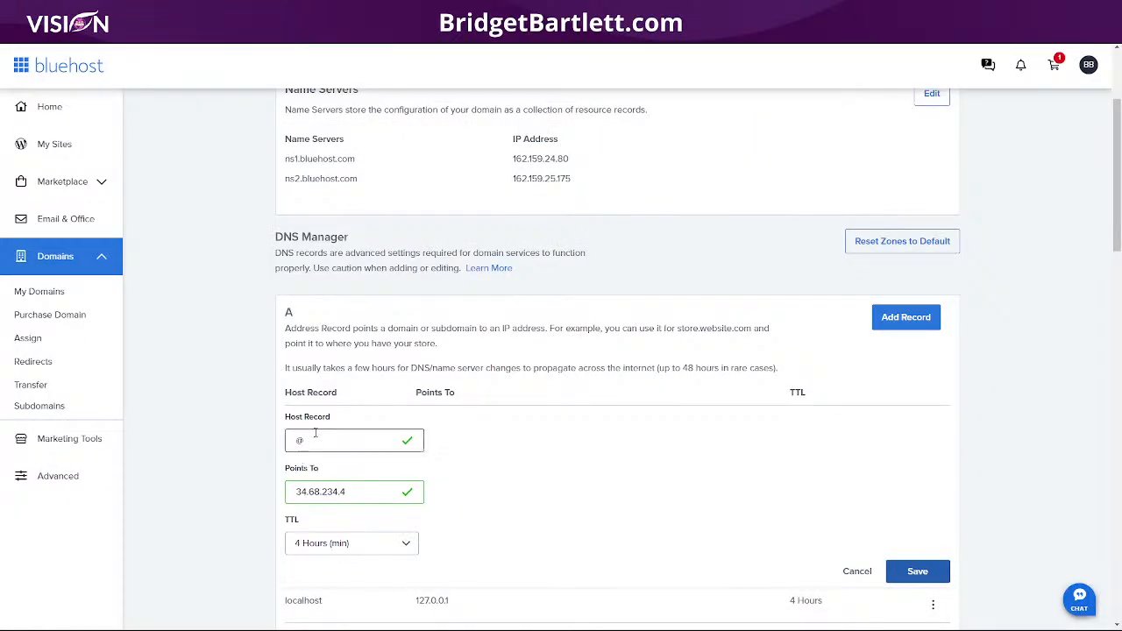
click(918, 571)
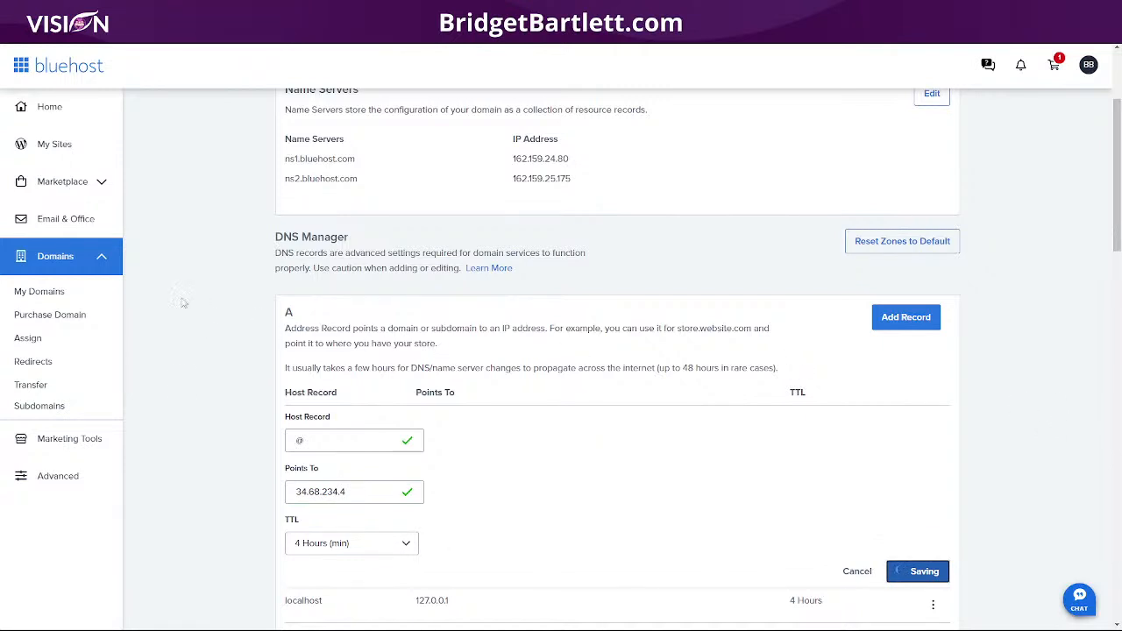
Step: Open the www CNAME record for editing
scroll(193, 451, down, 2)
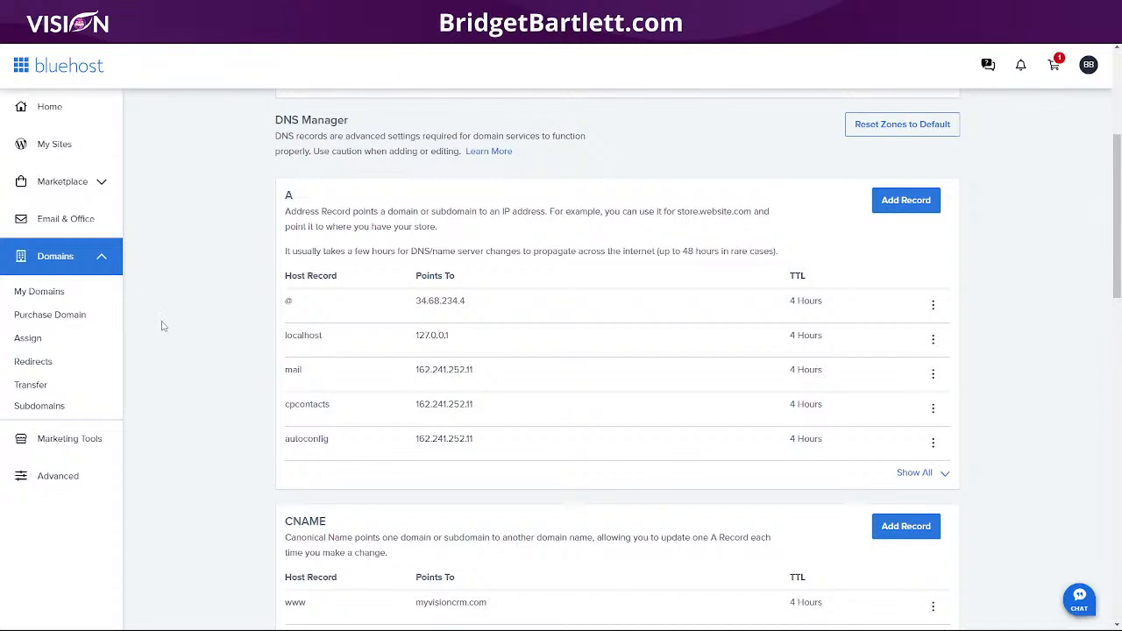
scroll(164, 325, down, 3)
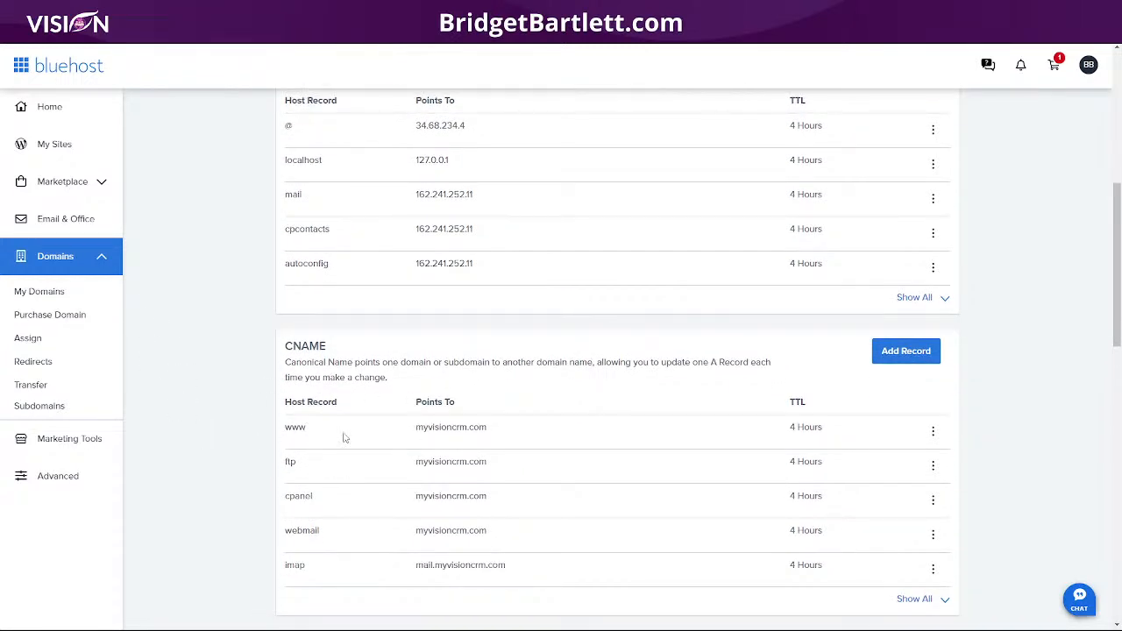
click(933, 432)
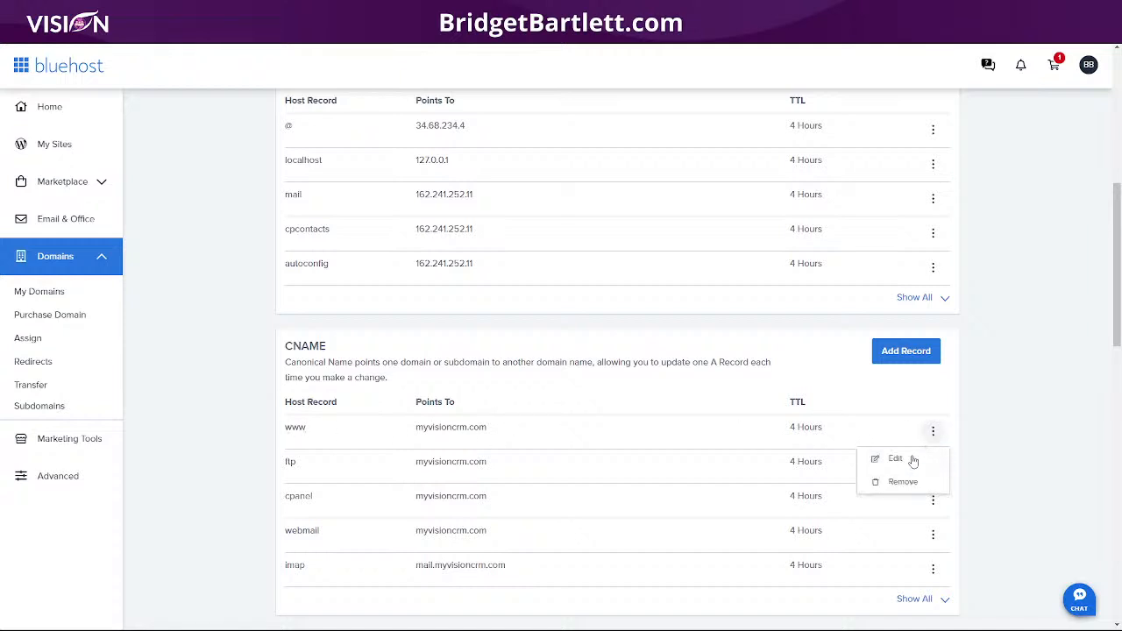
click(899, 461)
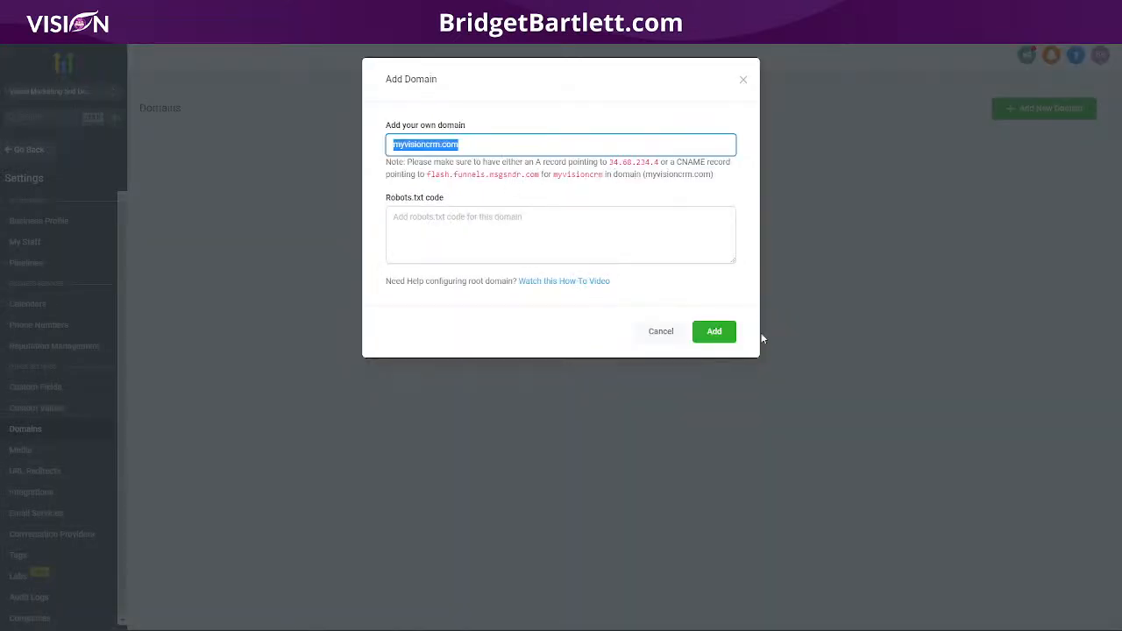
Step: Try adding the root domain myvisioncrm.com repeatedly; it fails for missing CNAME/A records
click(715, 331)
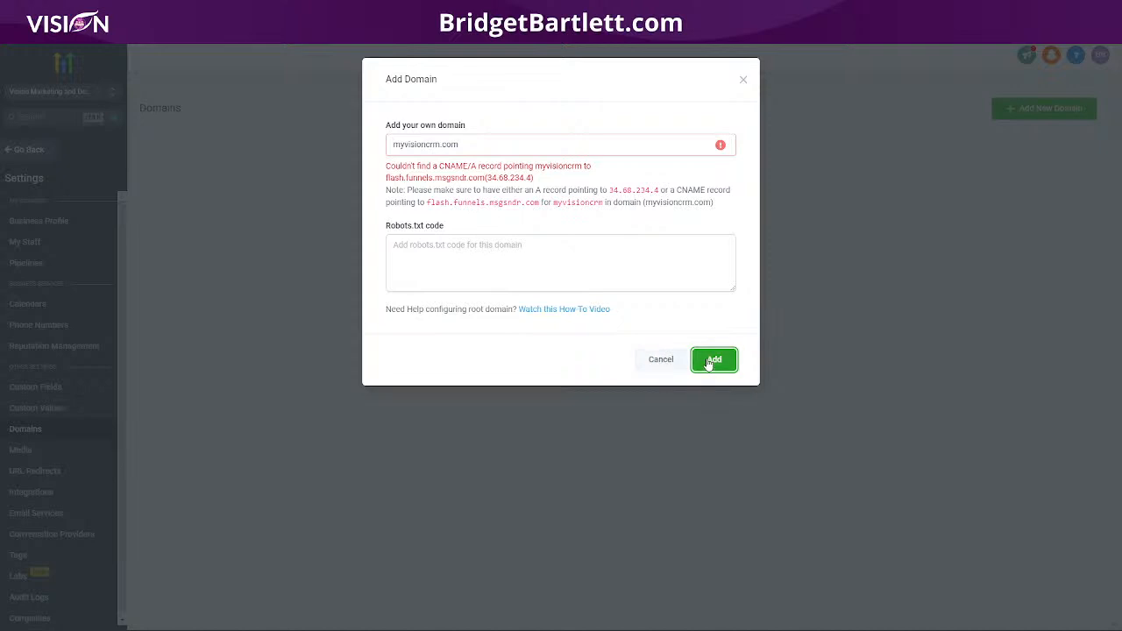
click(715, 361)
click(712, 368)
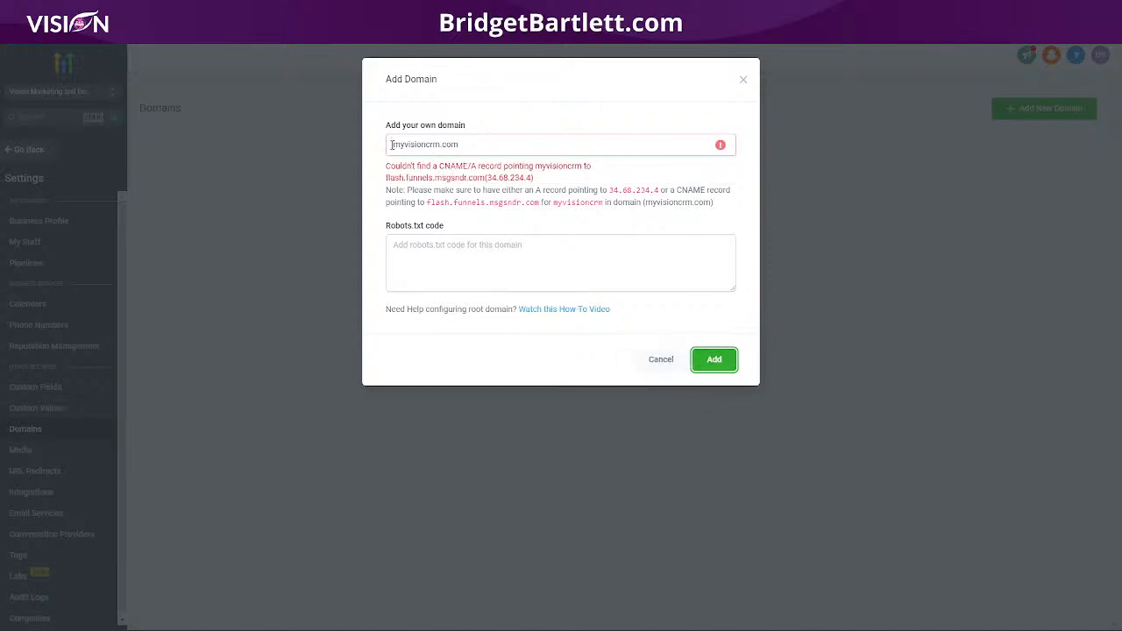
click(717, 361)
click(714, 359)
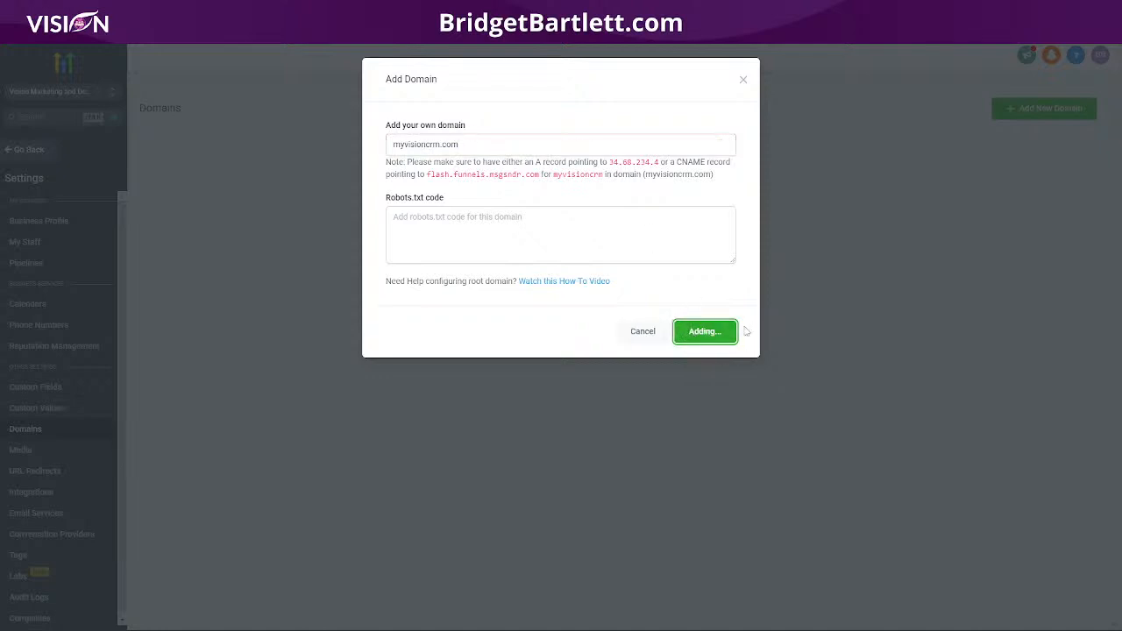
triple_click(390, 145)
click(391, 145)
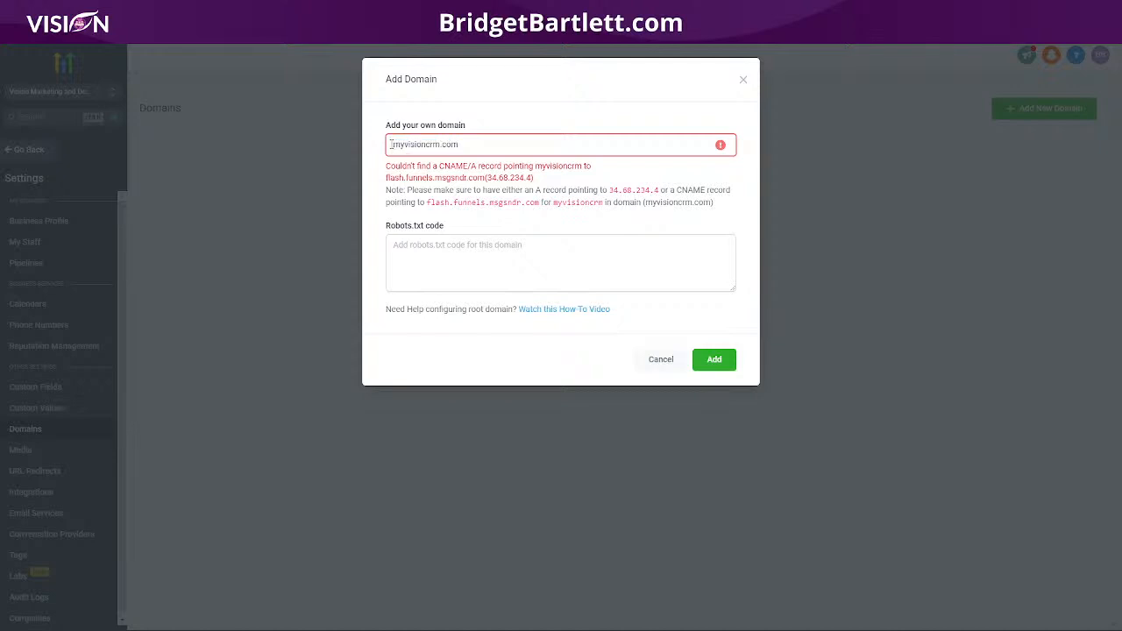
text(www.)
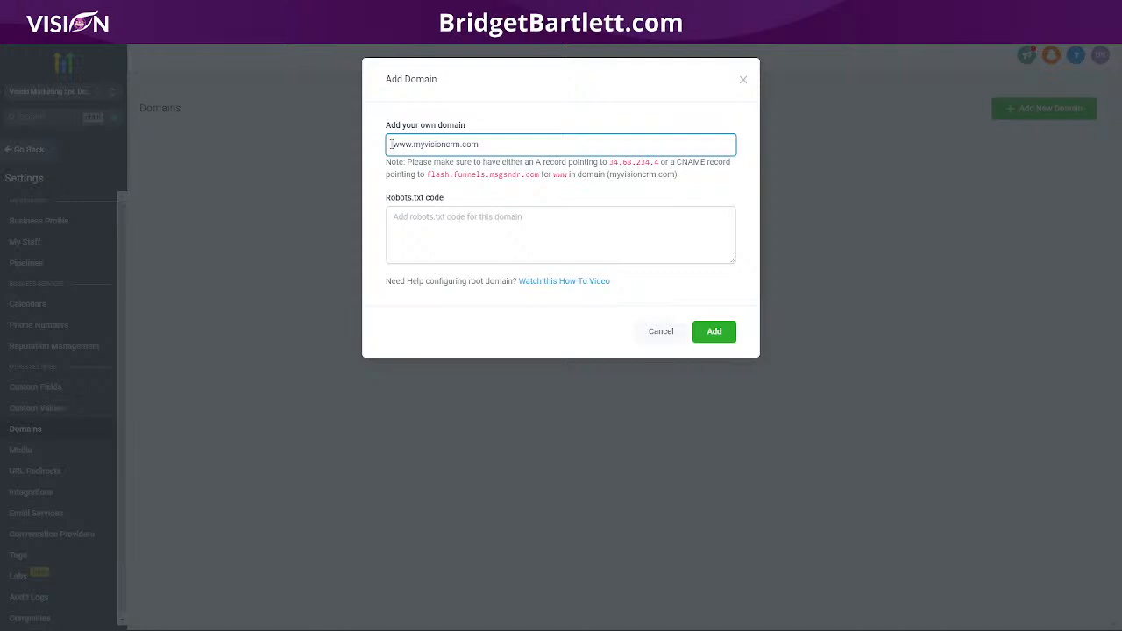
drag(390, 144, 503, 150)
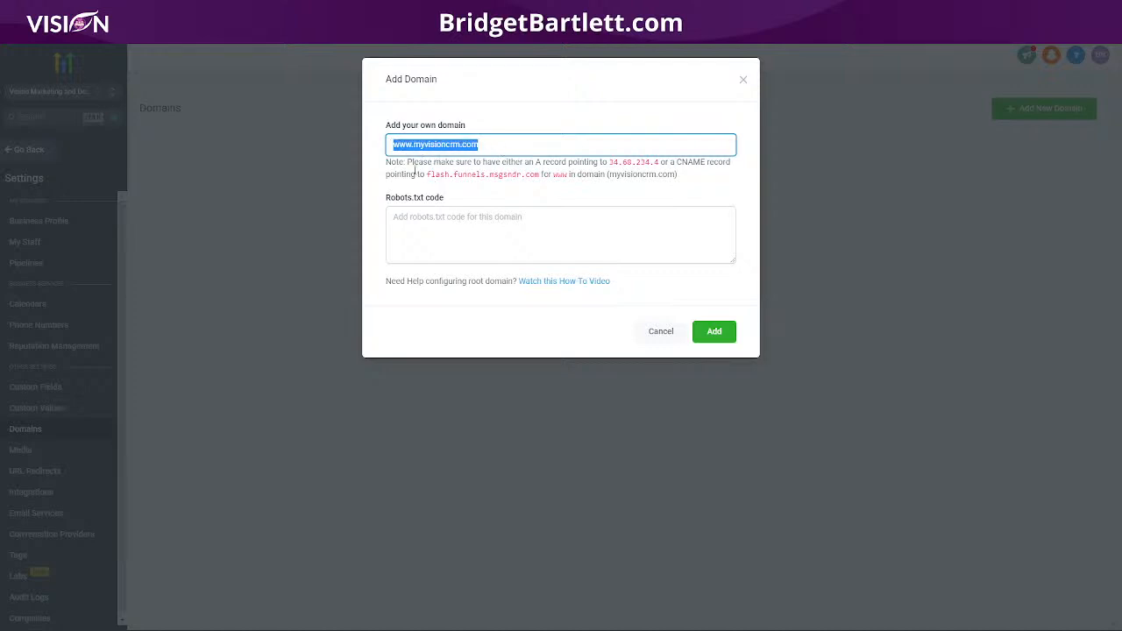
drag(679, 163, 689, 186)
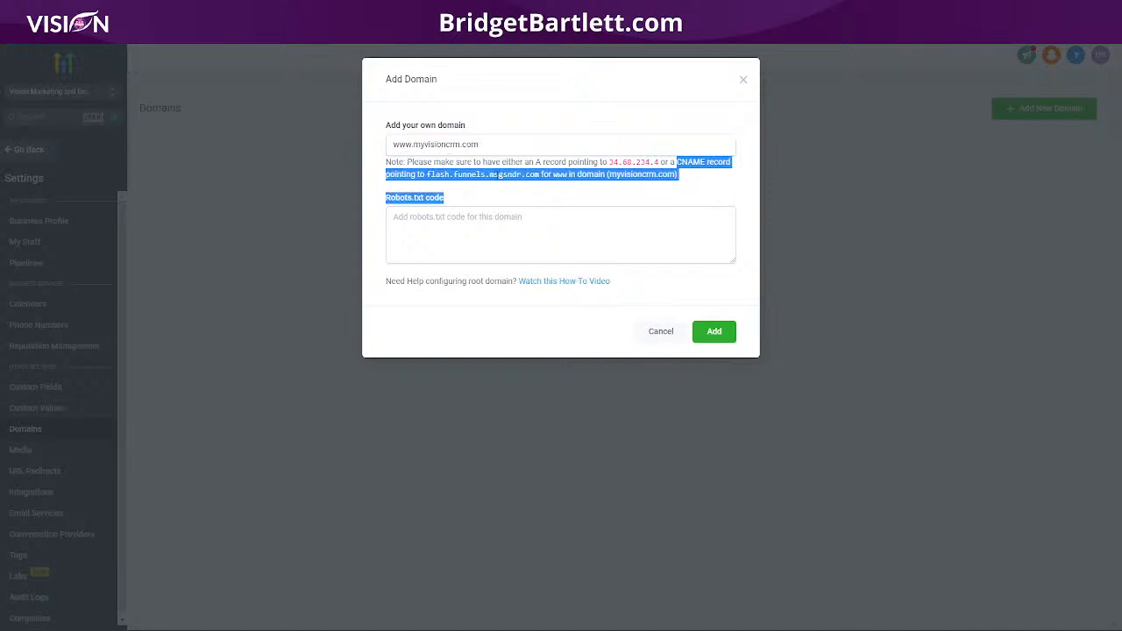
click(463, 173)
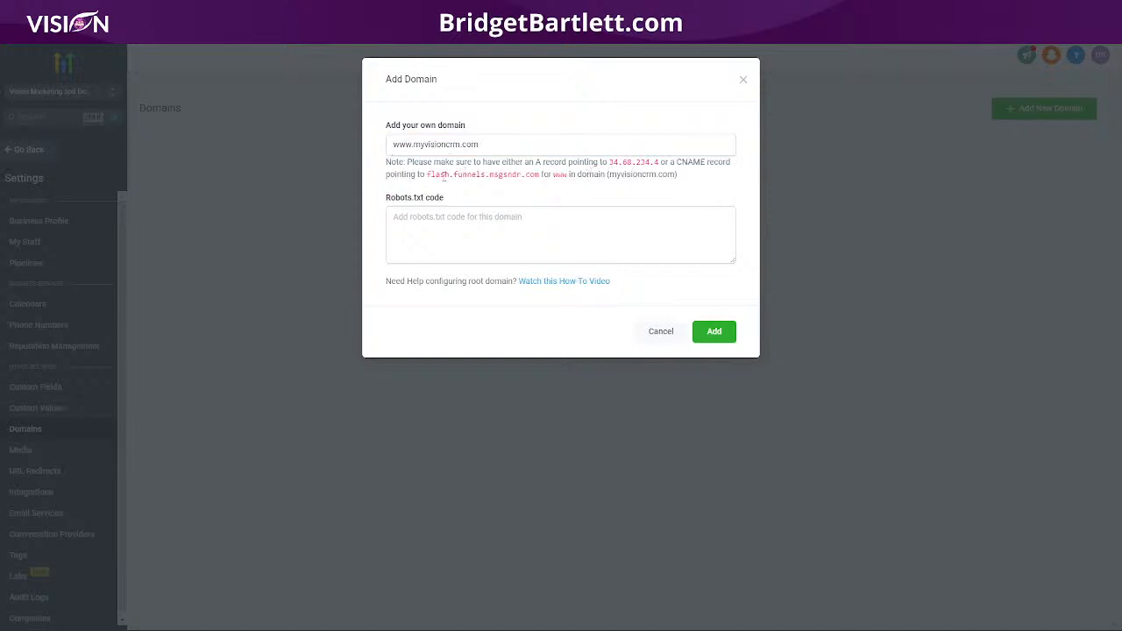
drag(427, 174, 538, 176)
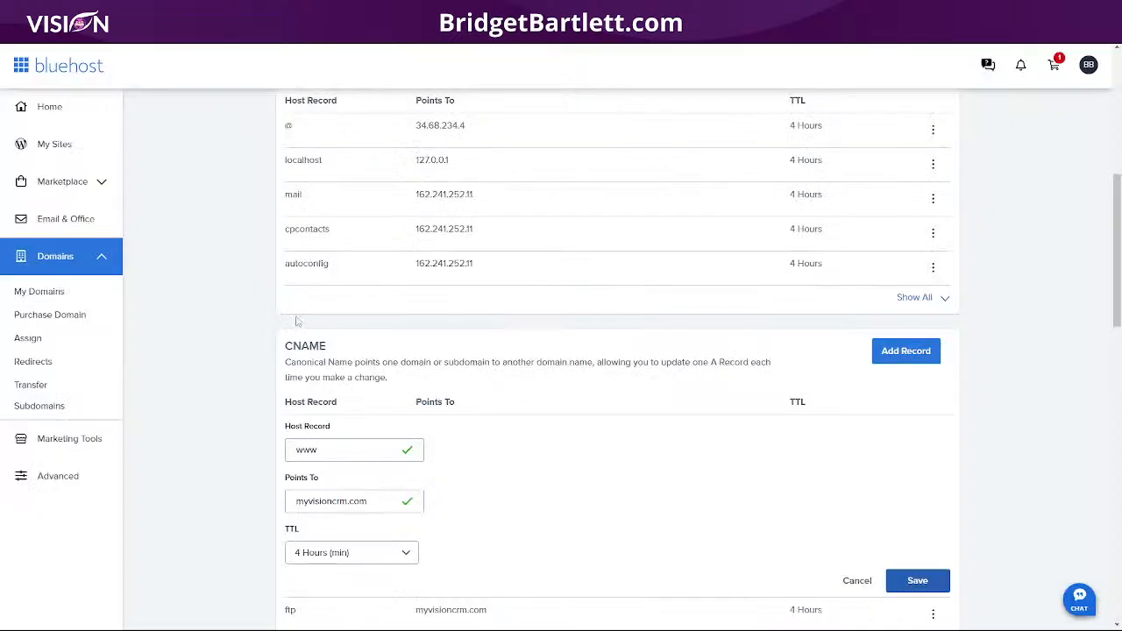
Step: Point the www CNAME to flash.funnels.msgsndr.com, keep the 4 Hours TTL, and save
drag(369, 502, 289, 510)
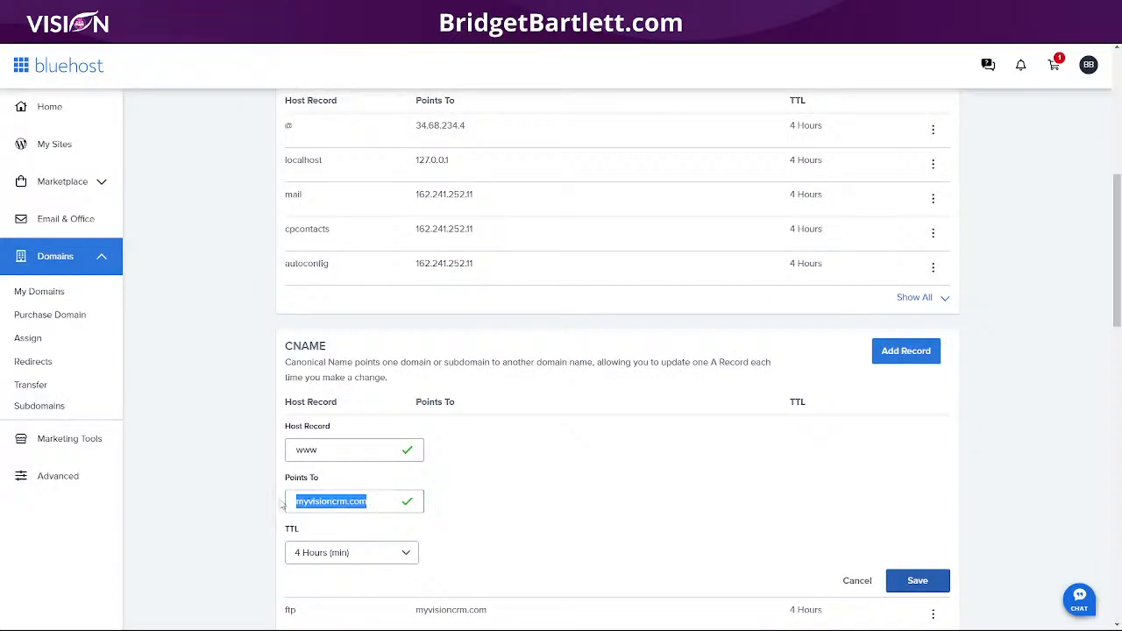
text(flash.funnels.msgsndr.com)
click(326, 552)
click(476, 550)
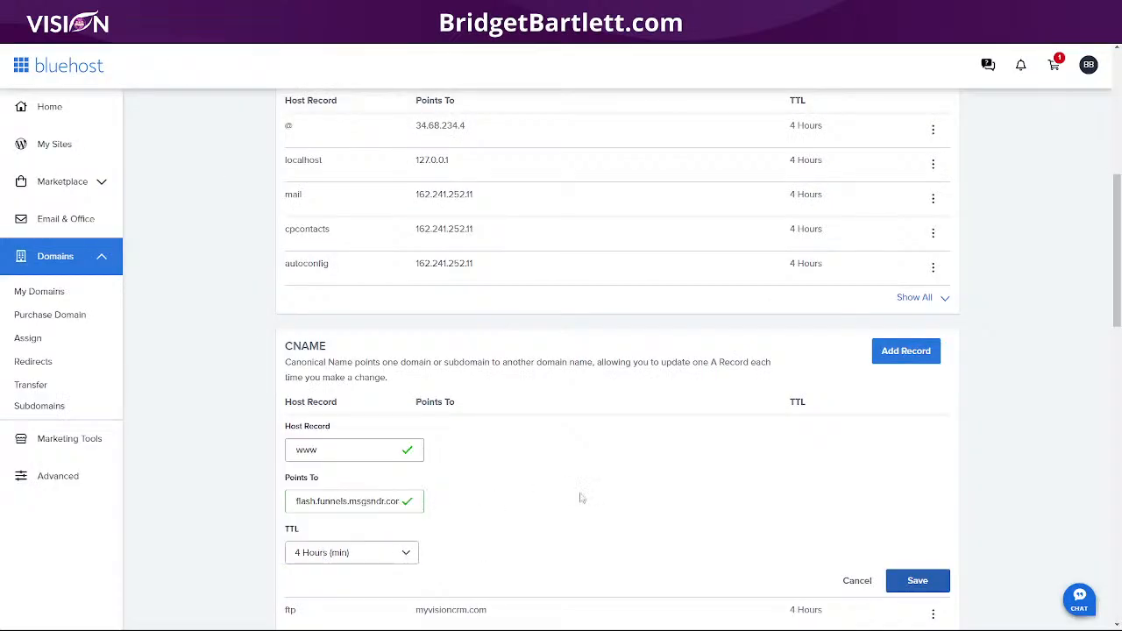
click(918, 581)
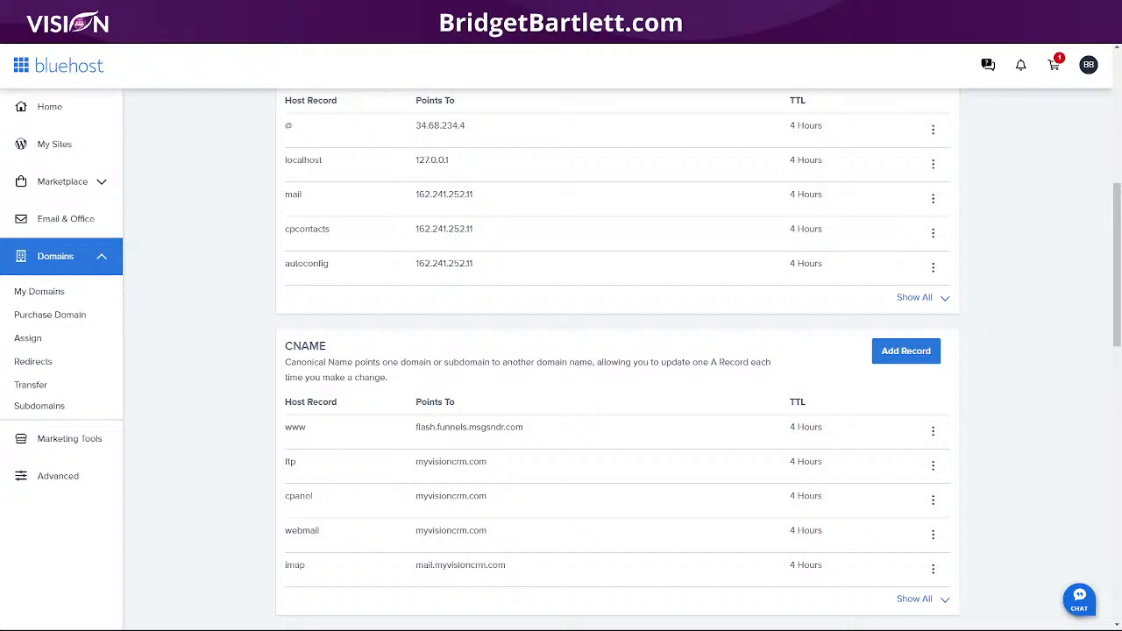
click(79, 26)
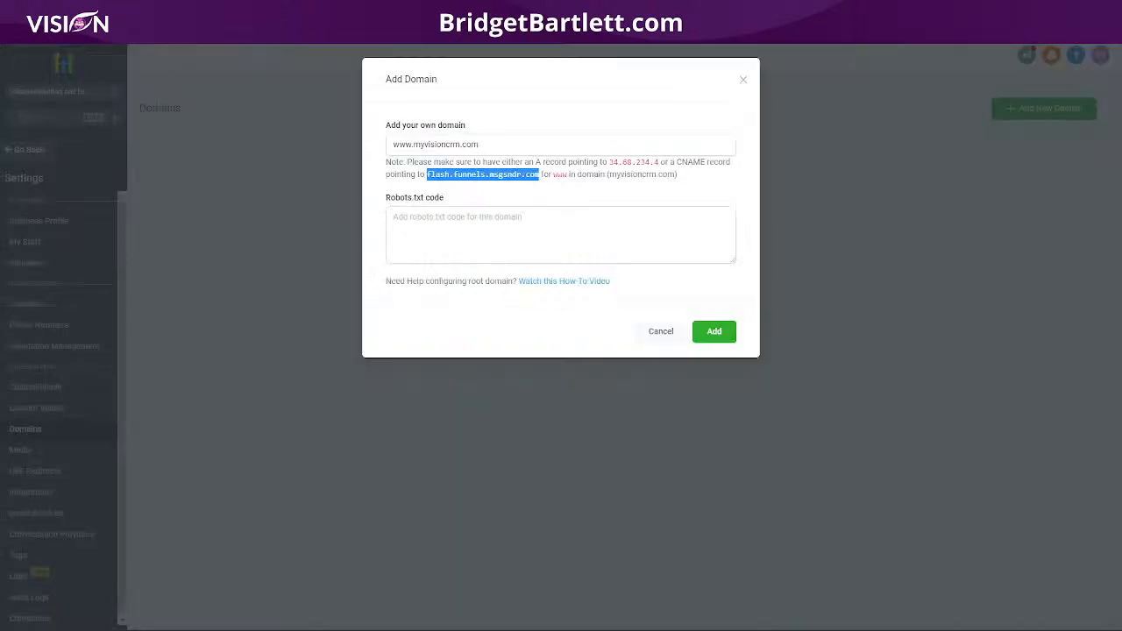
click(719, 334)
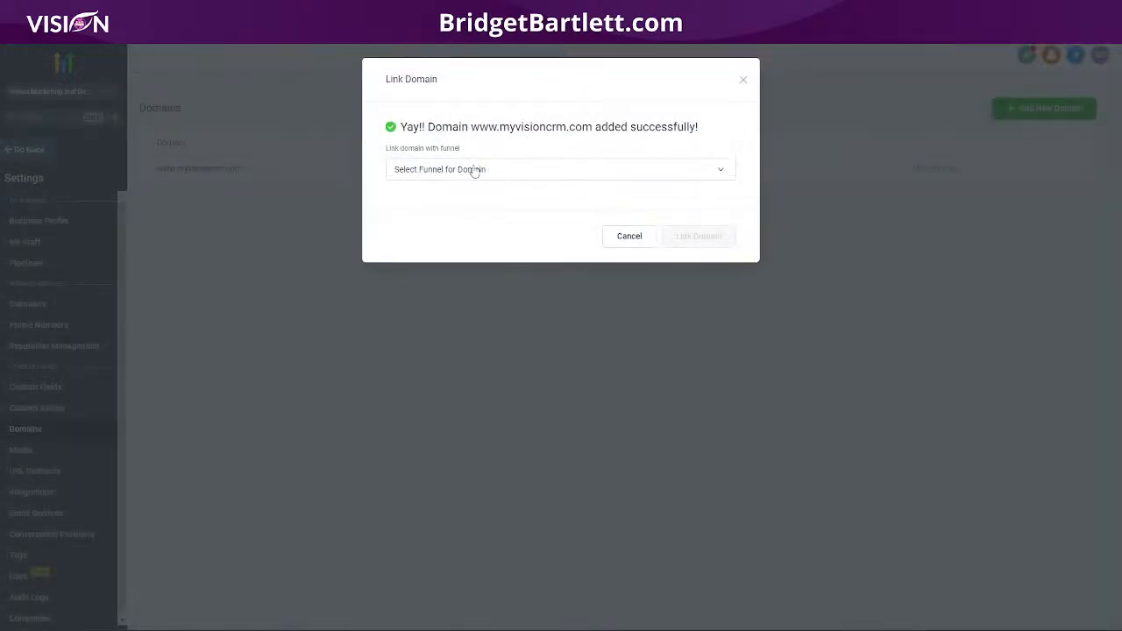
click(478, 171)
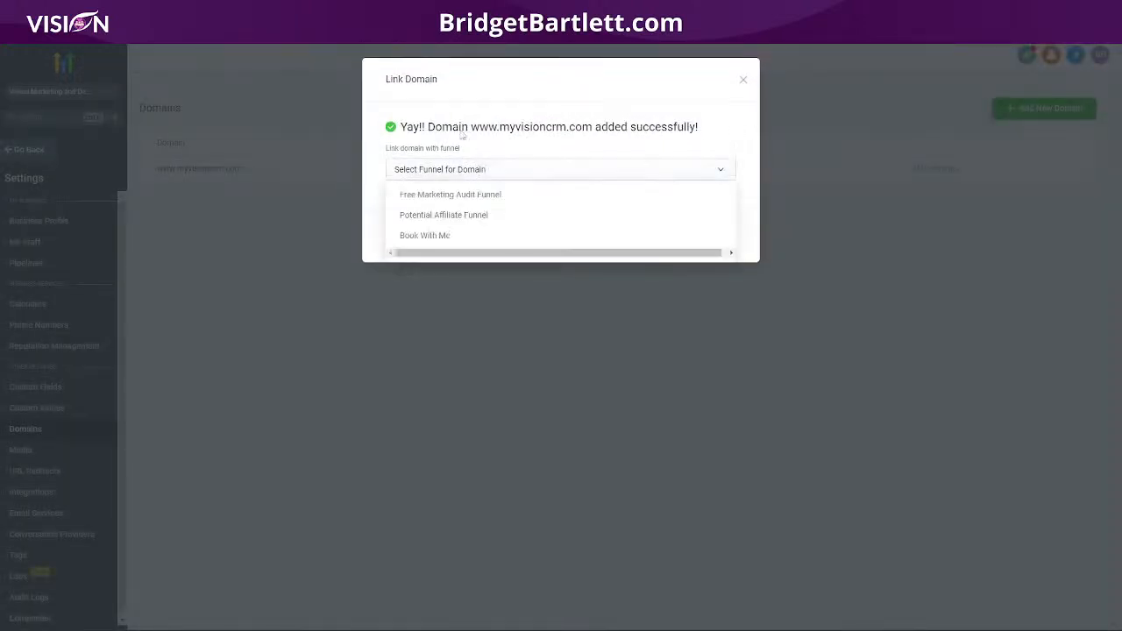
click(743, 80)
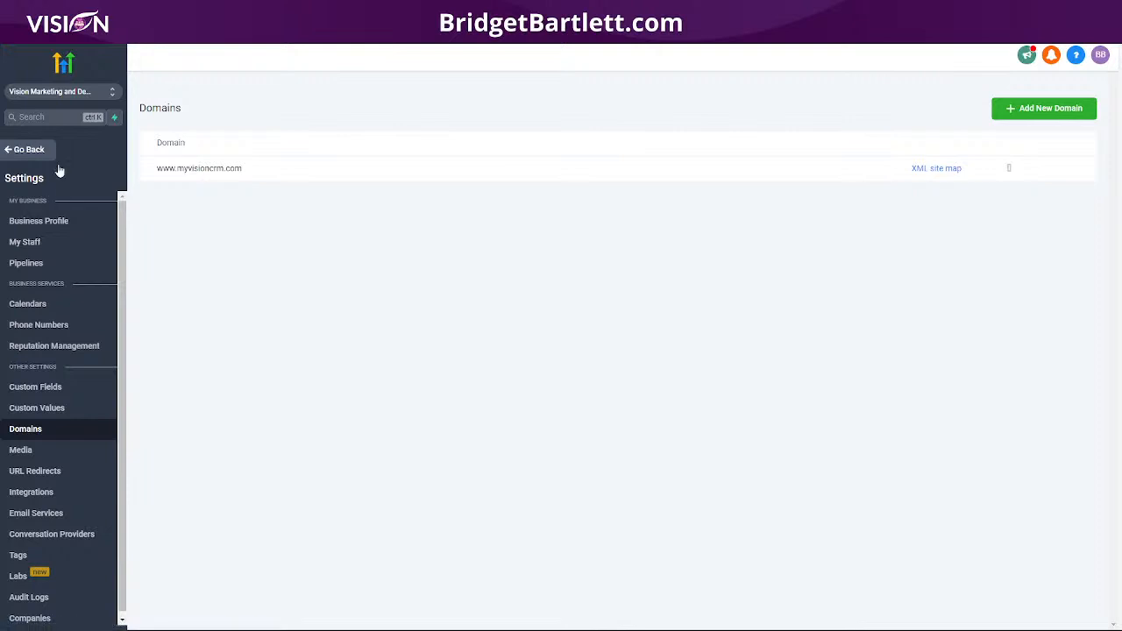
Step: Attempt to add root domain myvisioncrm.com, then close the form after the record error
click(1031, 110)
click(450, 143)
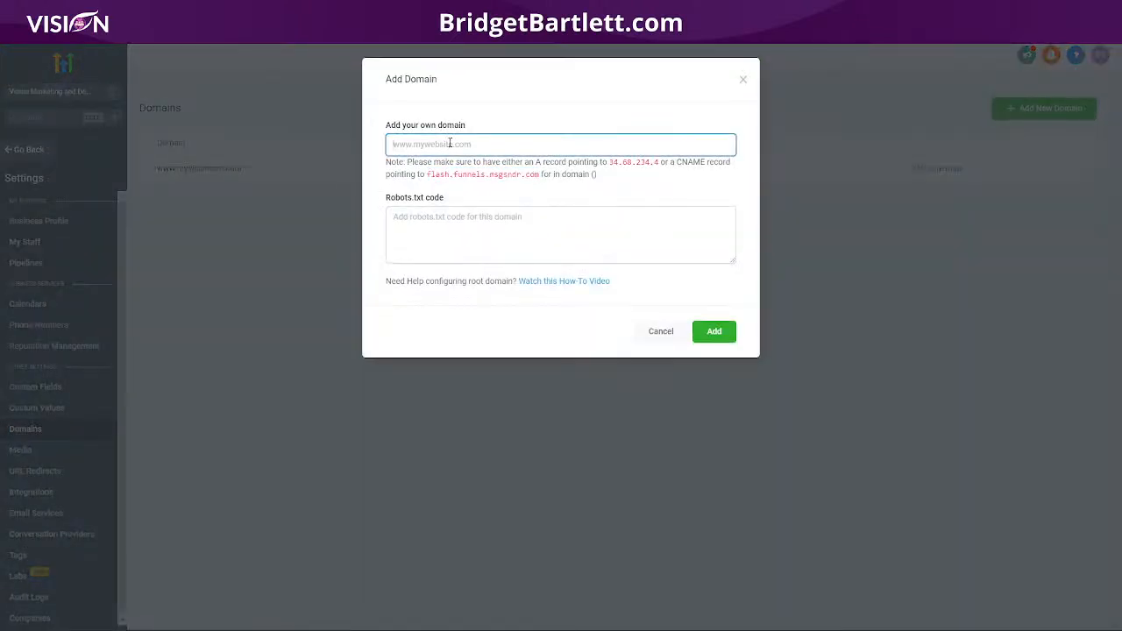
text(myvision)
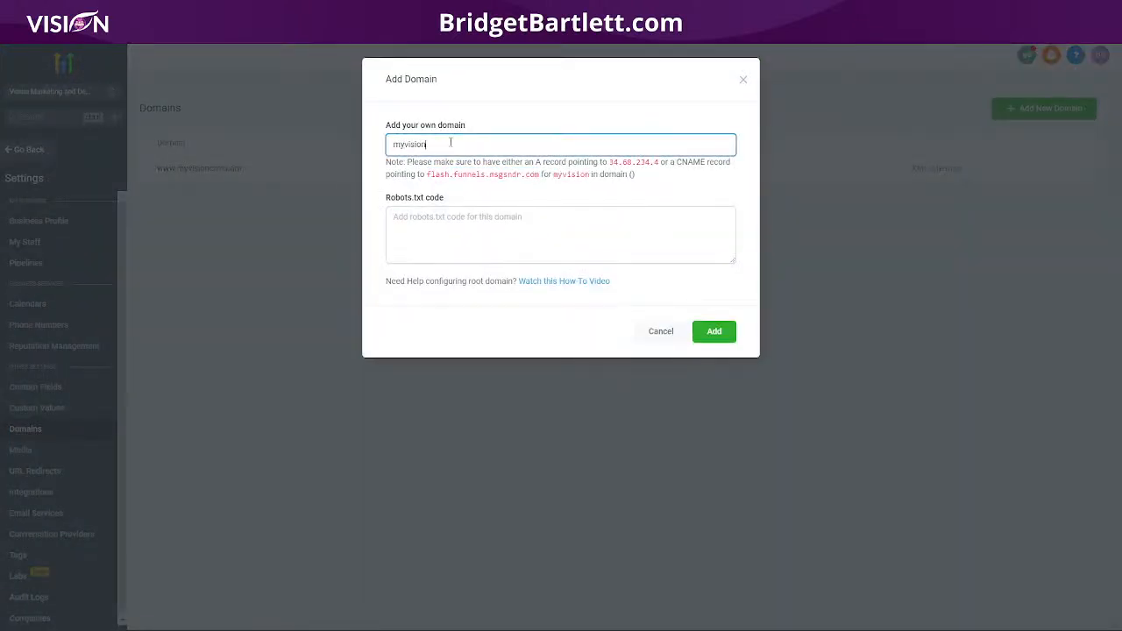
text(crm.com)
click(712, 333)
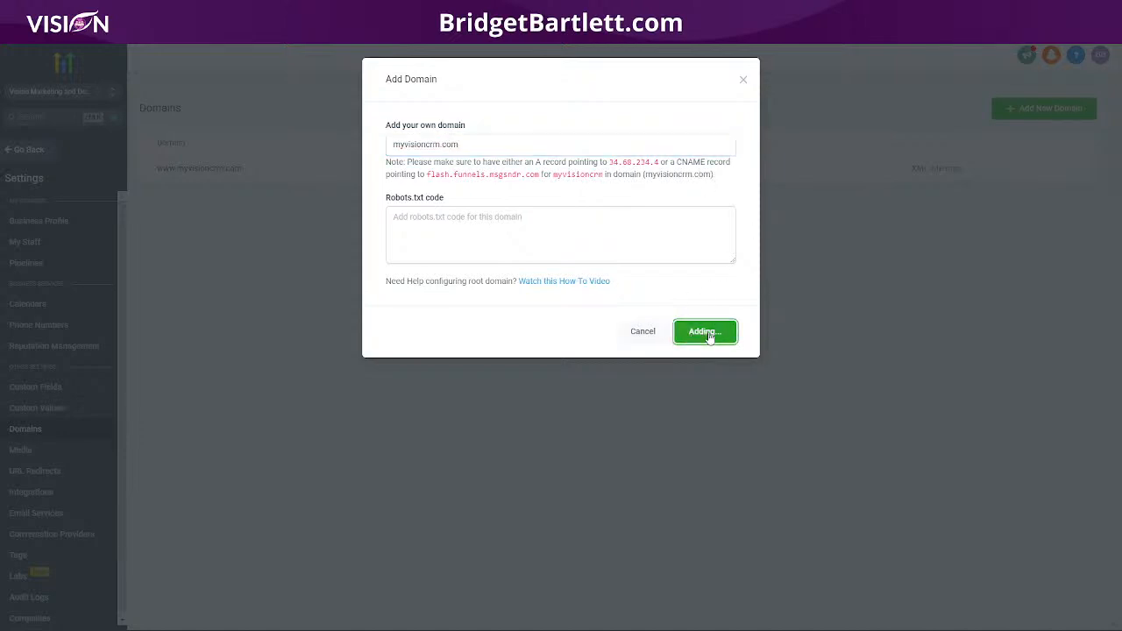
click(742, 80)
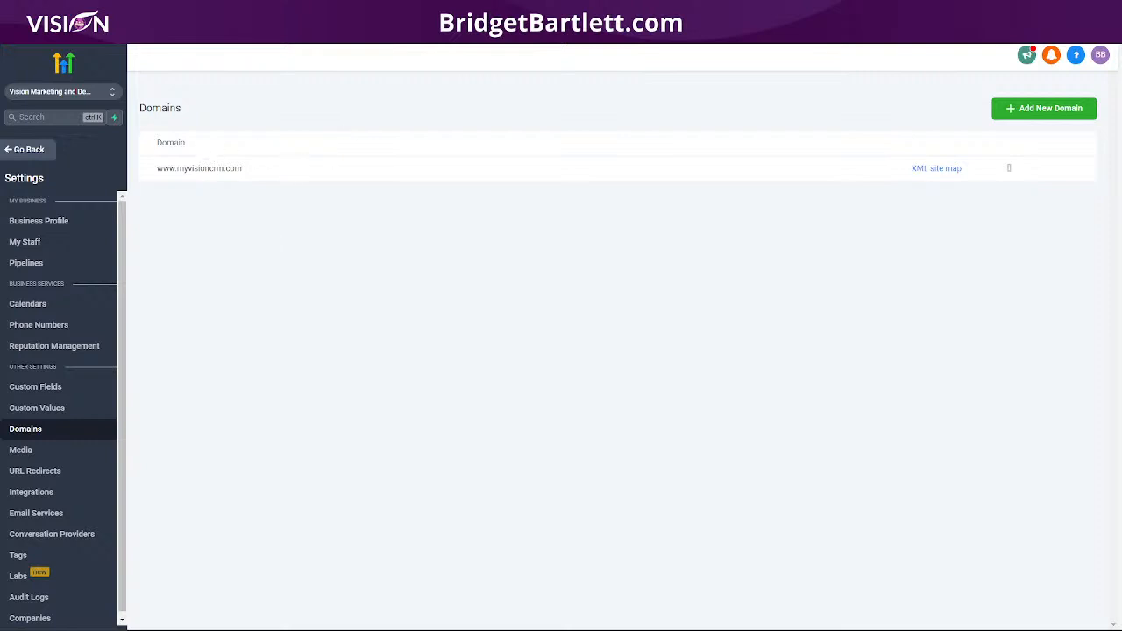
Step: Search 'whats my DNS' in a new tab and open the whatsmydns.net propagation checker
key(ctrl+t)
text(wha)
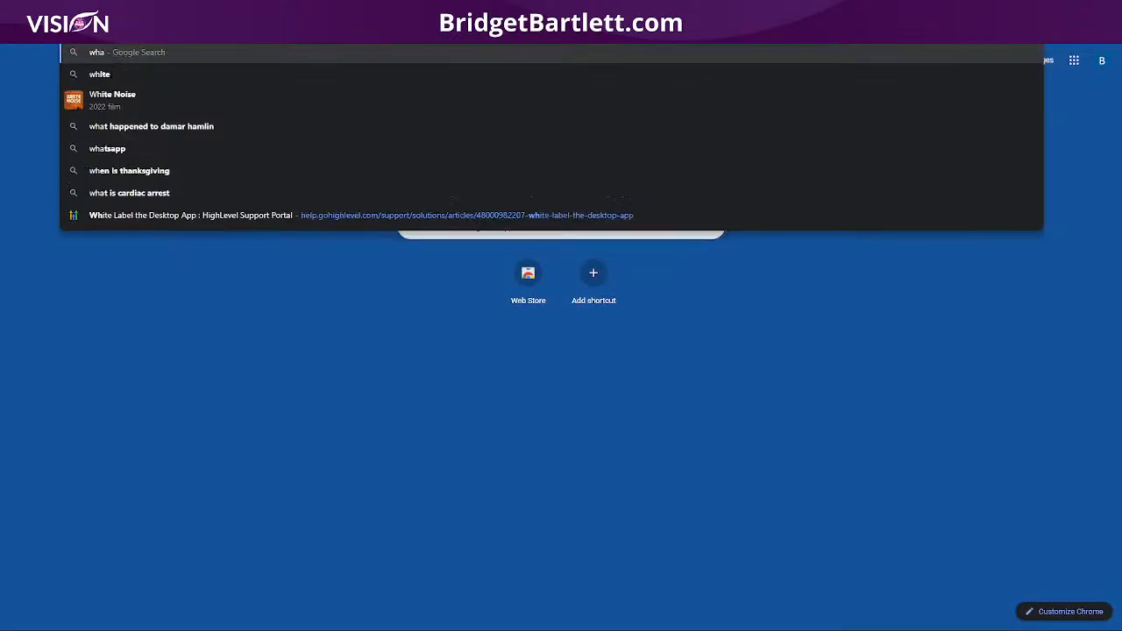
text(T)
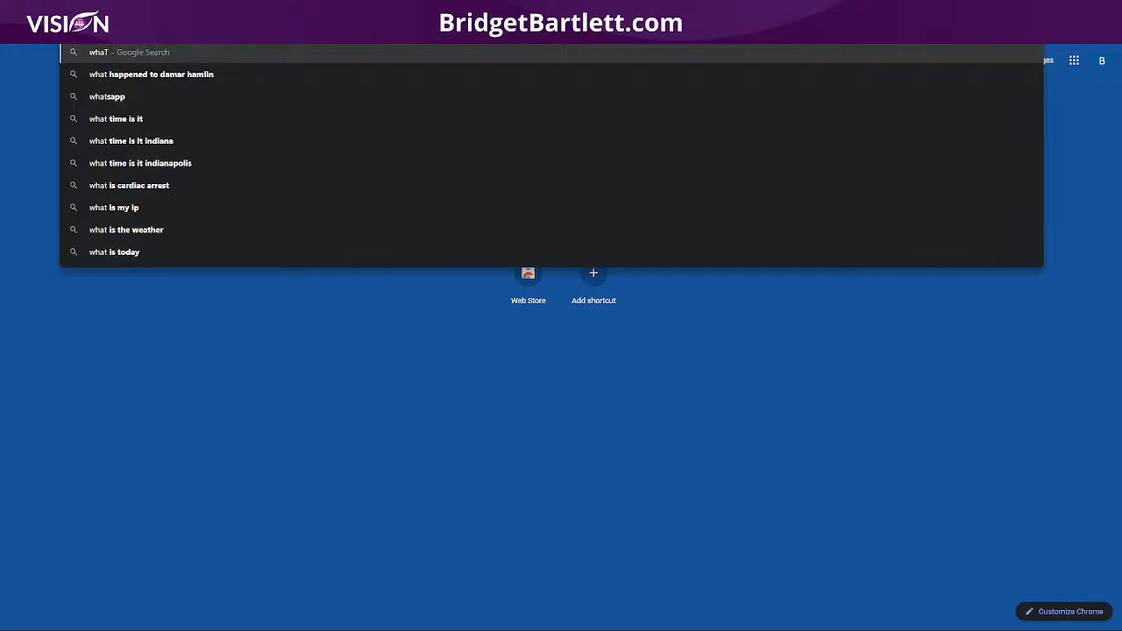
text(S MY)
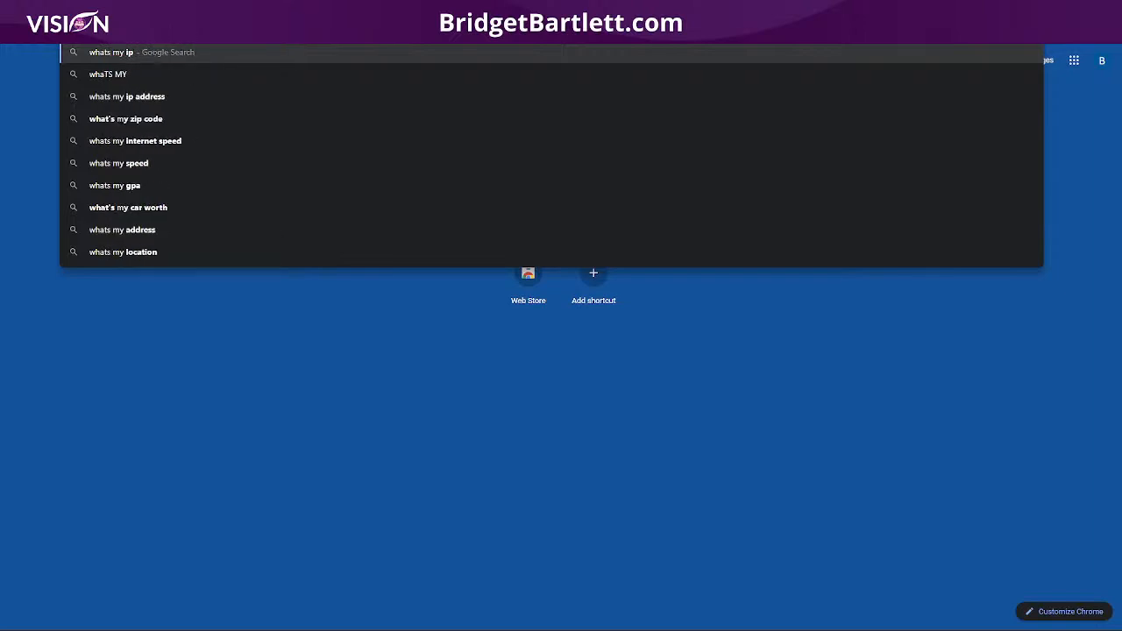
text( DNS)
key(Return)
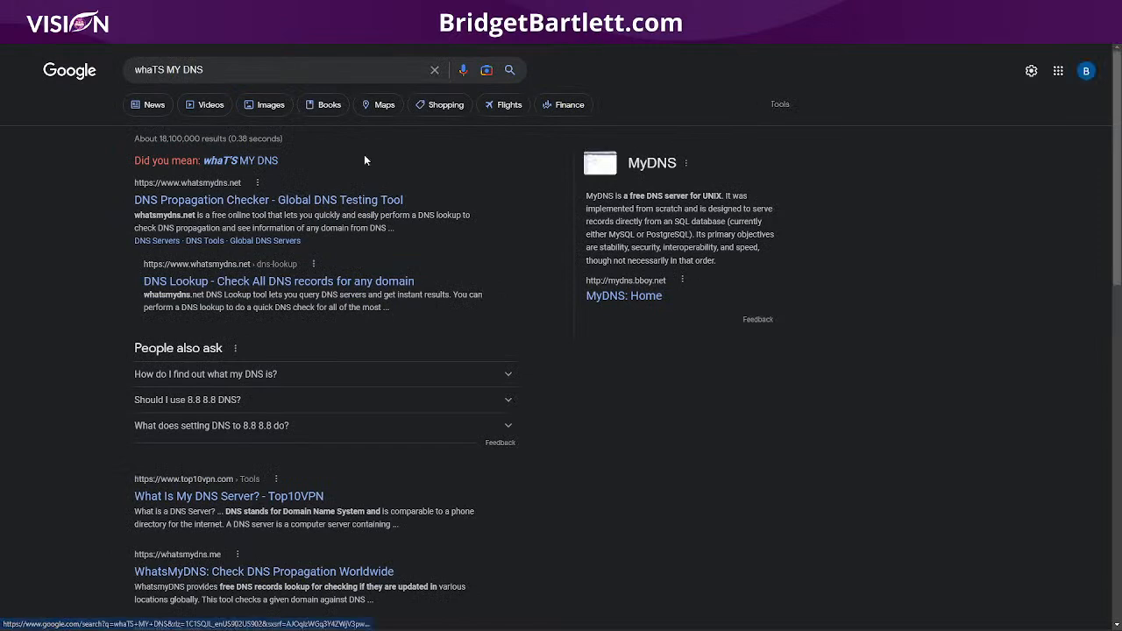
click(235, 200)
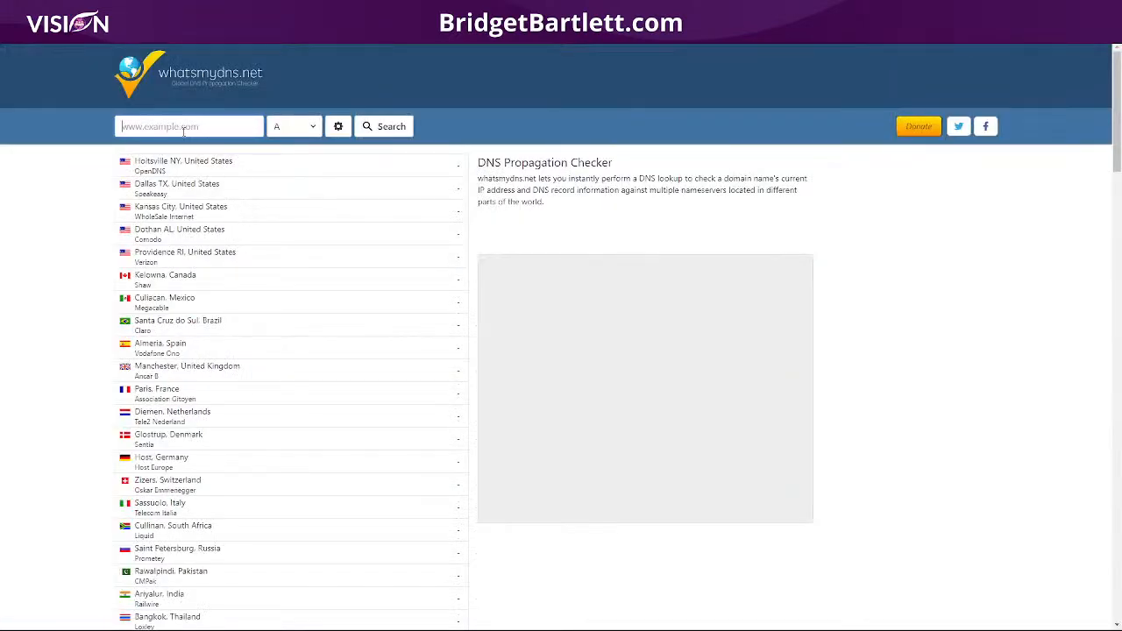
Step: Confirm myvisioncrm.com's A record shows 34.68.234.4 worldwide, then go back to HighLevel Domains
click(177, 126)
text(MYV)
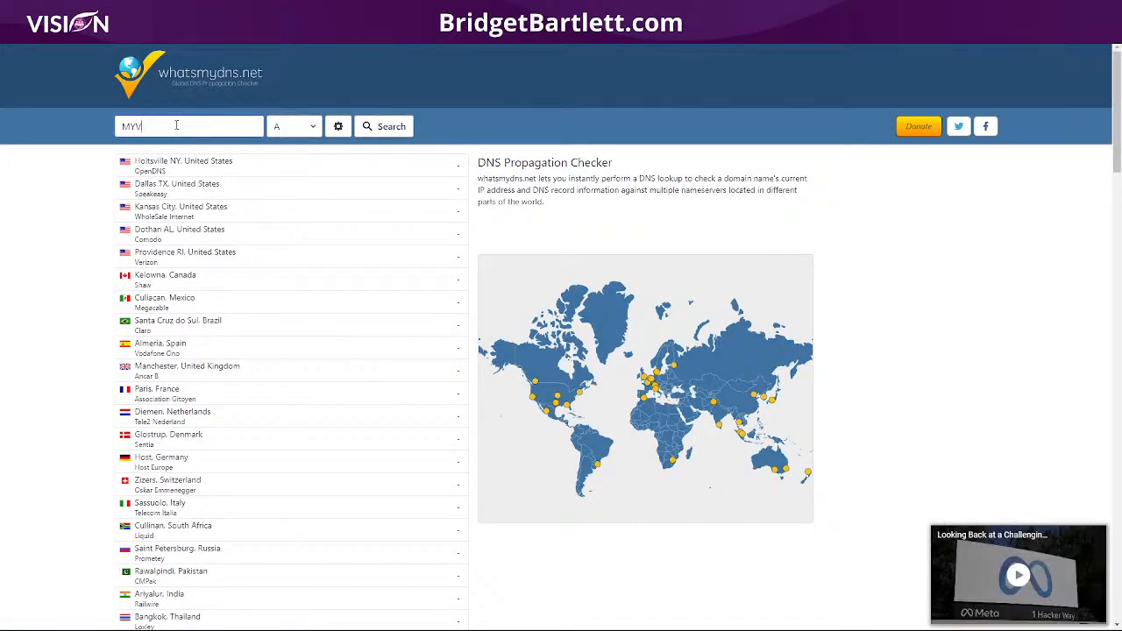
text(ISIONCRMC)
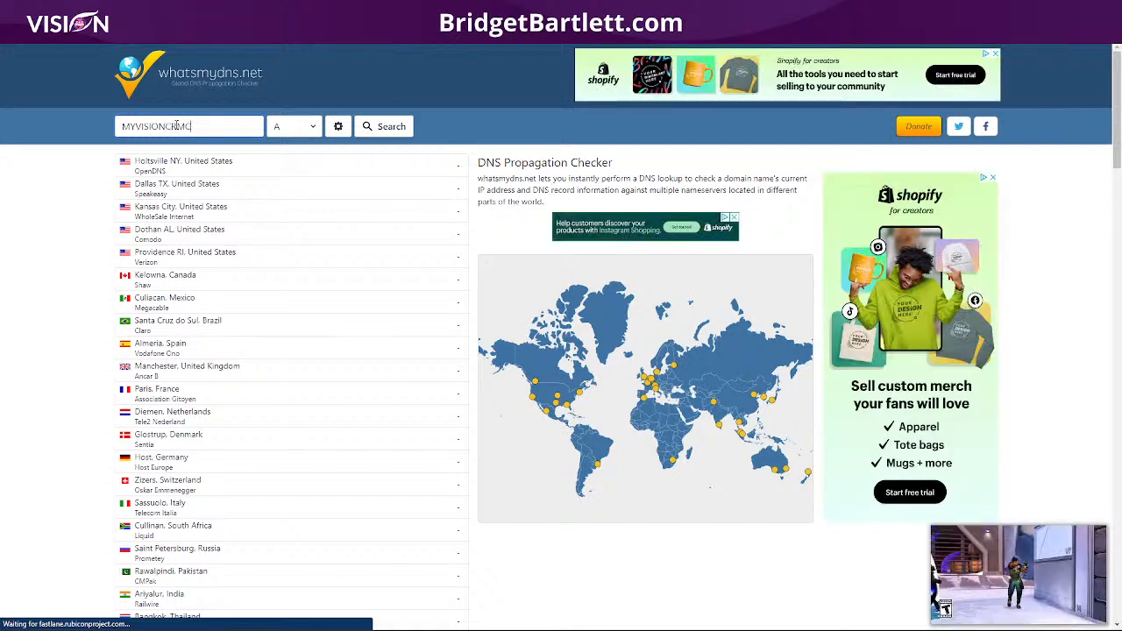
text(.OM)
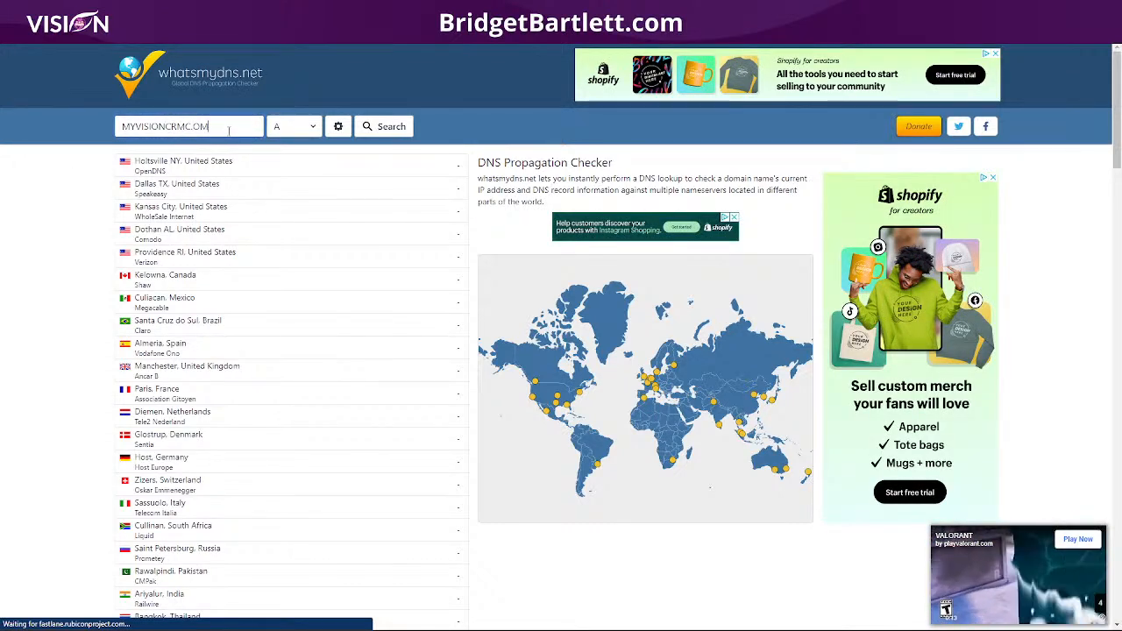
click(187, 129)
text(.)
key(Right)
key(Right)
key(BackSpace)
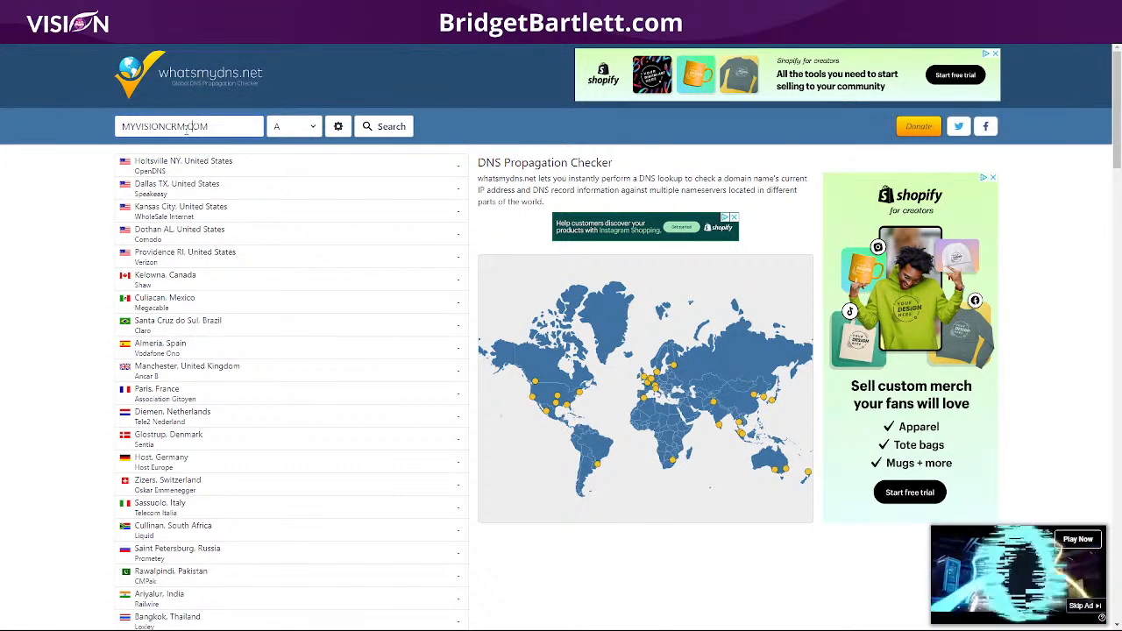
click(397, 127)
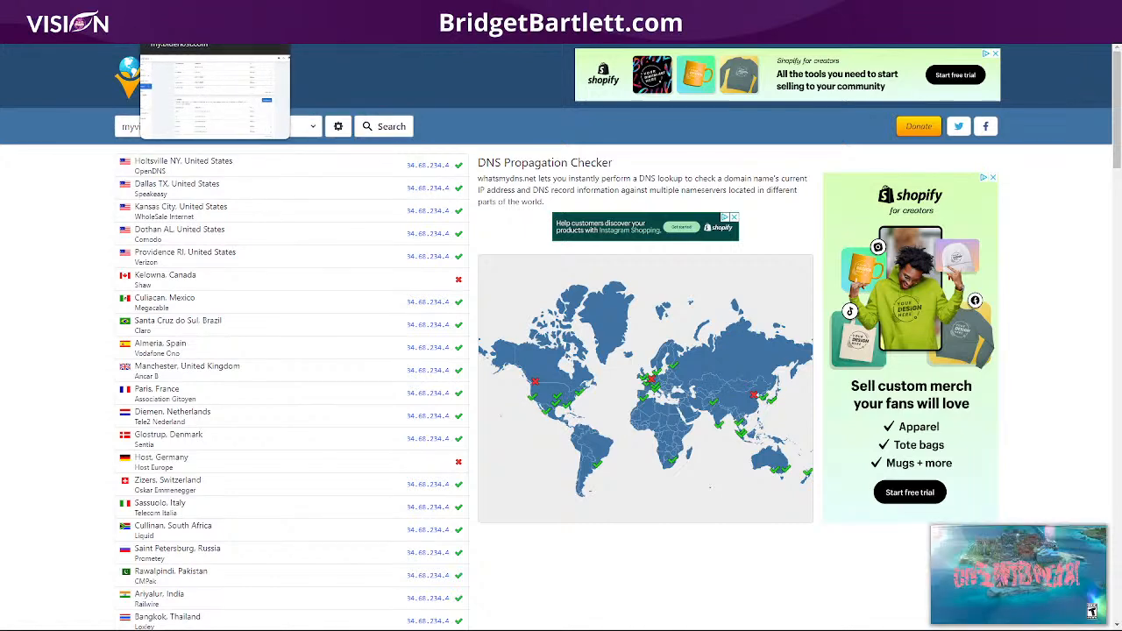
click(209, 12)
click(131, 13)
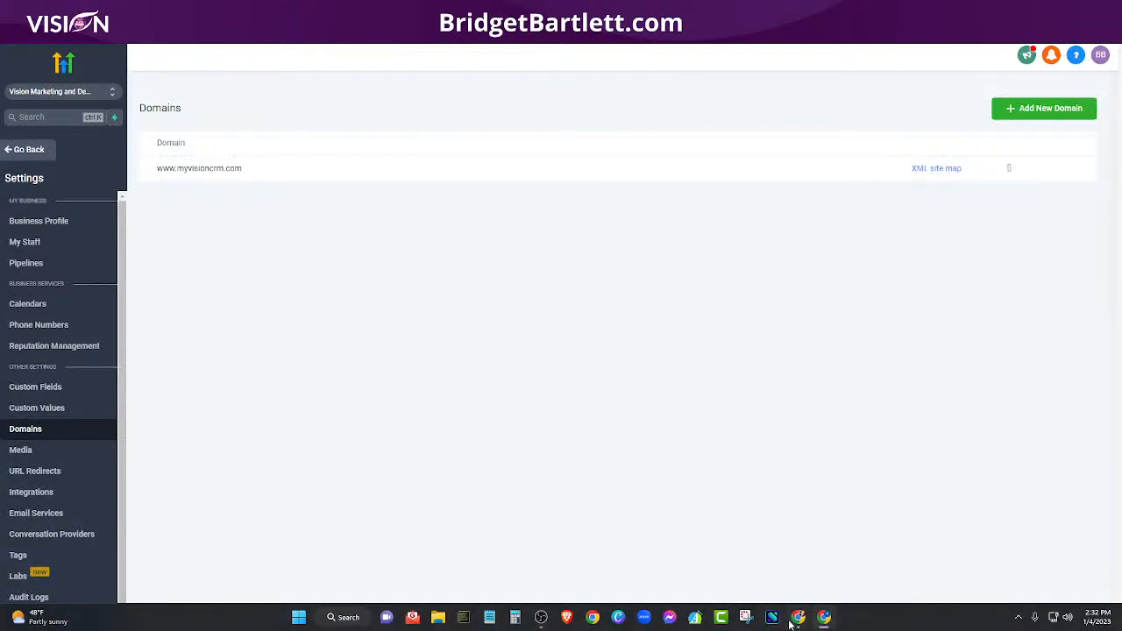
Step: Review the High Level Credit System slide on Canva's Page 1, then return to Chrome
click(802, 548)
scroll(331, 423, up, 5)
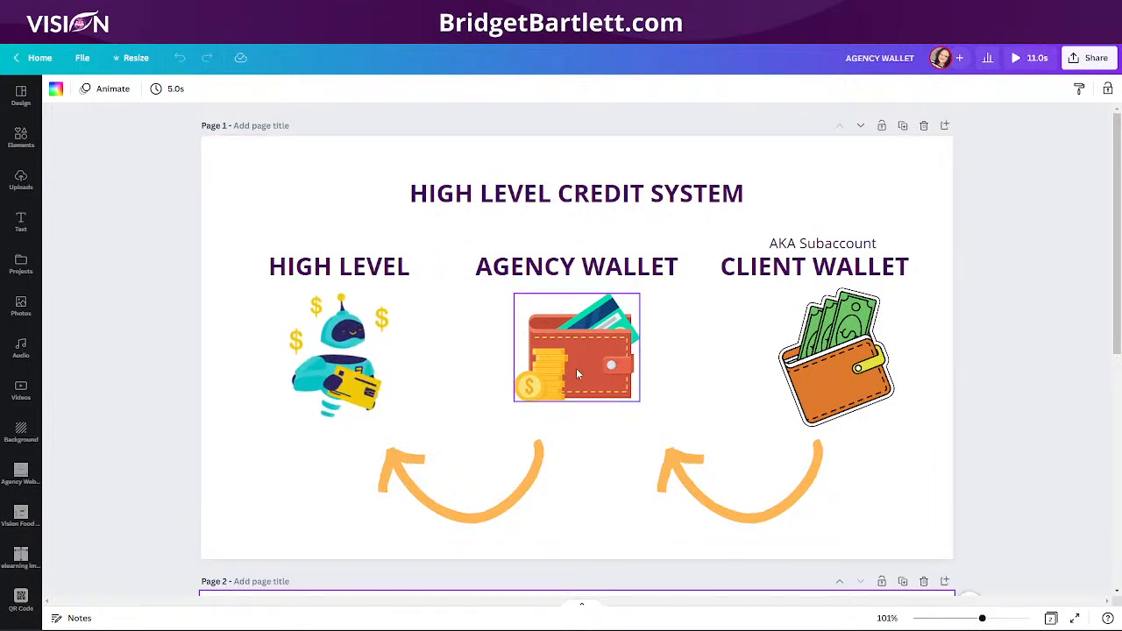
mouse_move(615, 629)
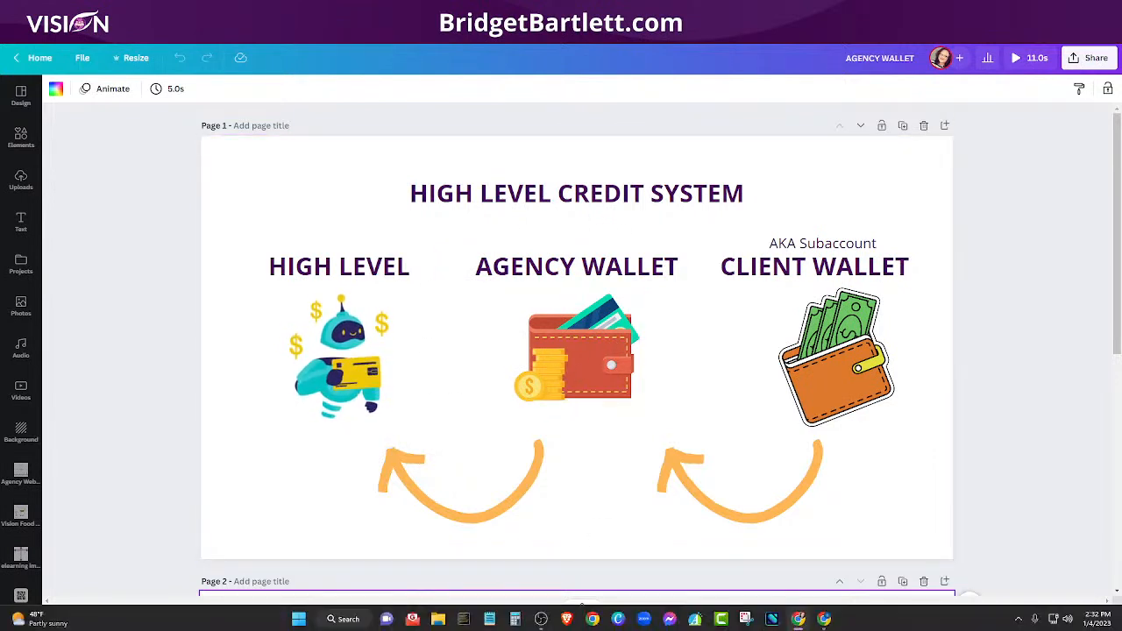
click(821, 619)
Step: Switch to agency view and open Settings > Billing Credits: 100 complimentary credits, $0.00 balance, $10 auto-recharge
click(28, 150)
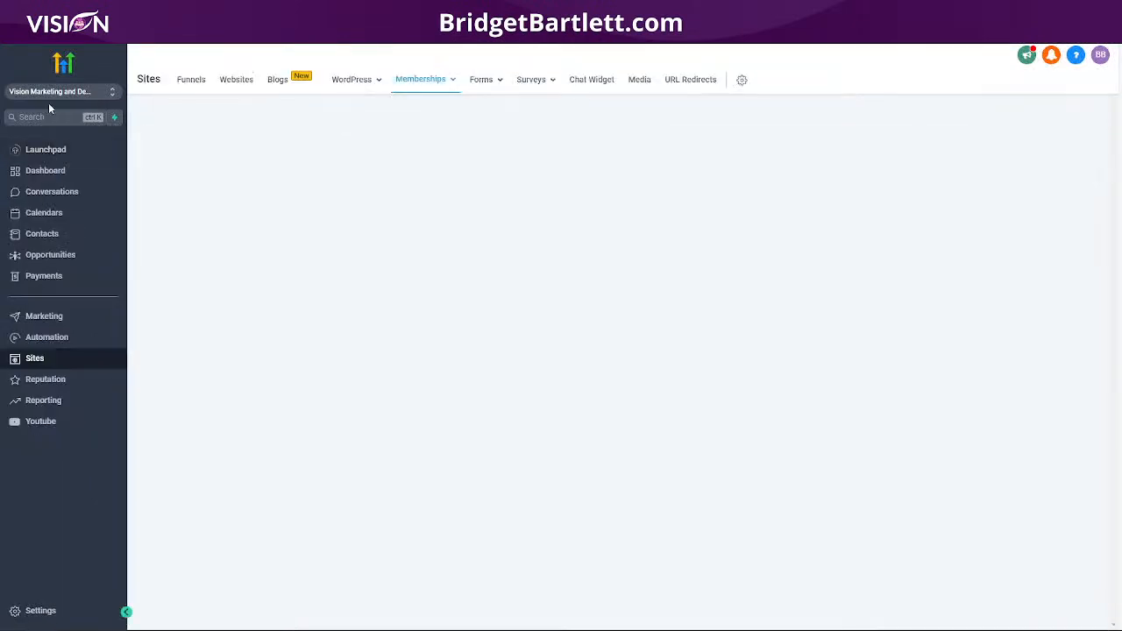
click(48, 95)
click(171, 132)
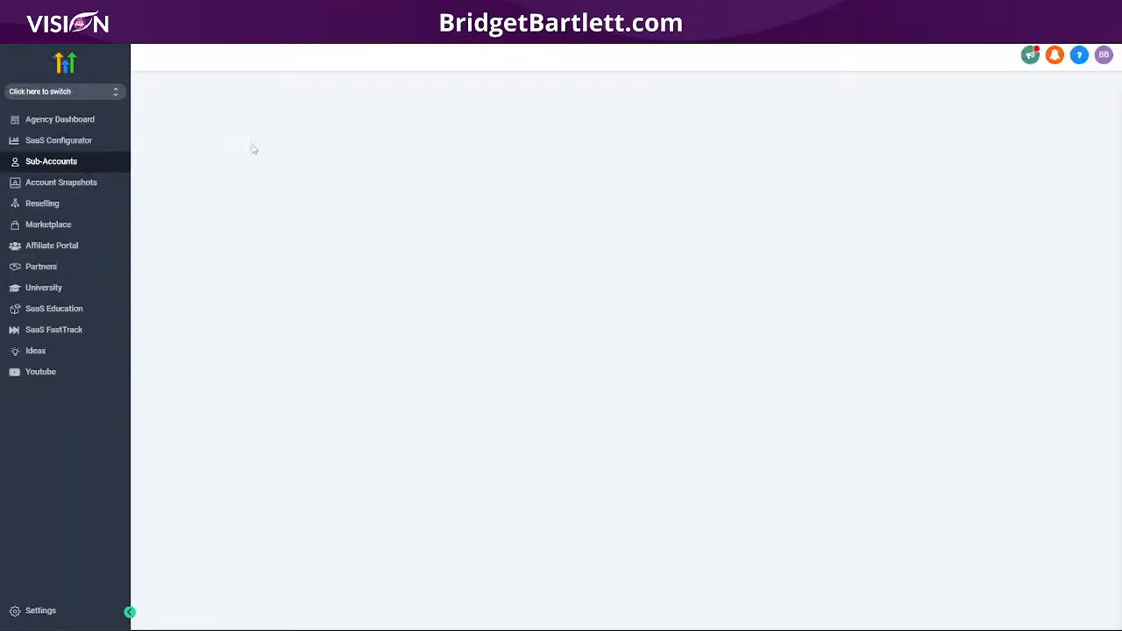
click(65, 612)
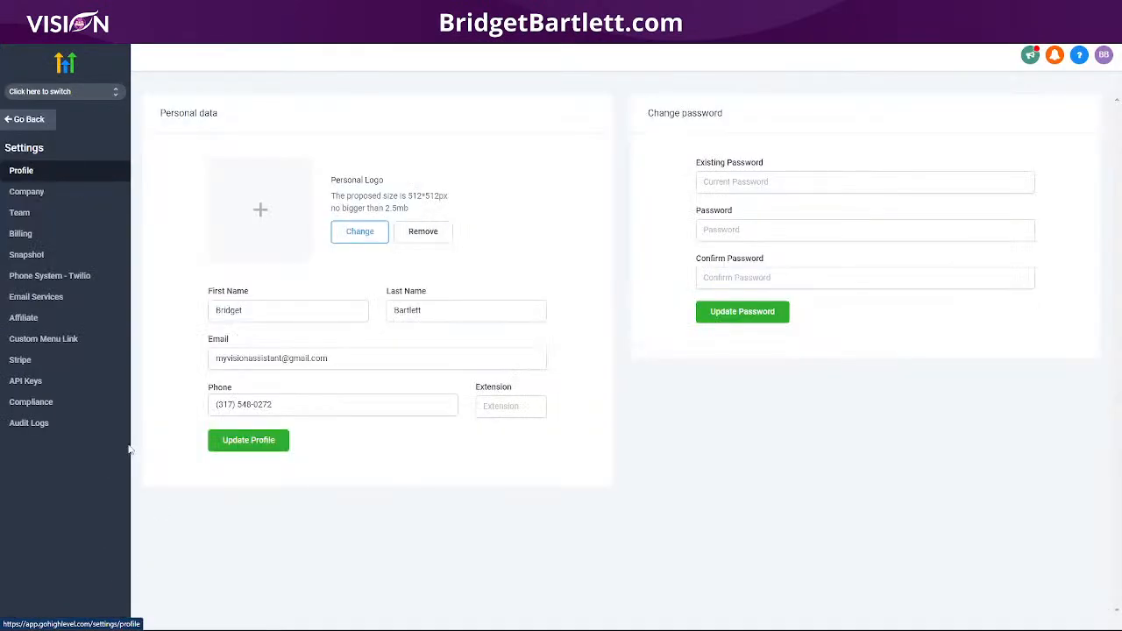
click(31, 235)
scroll(568, 336, down, 5)
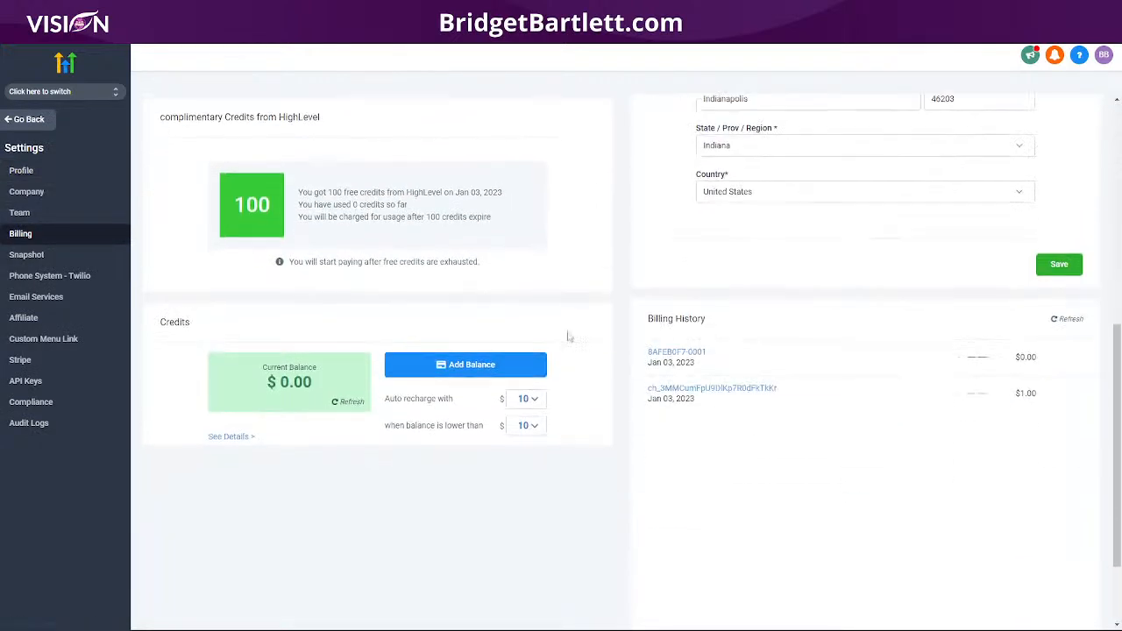
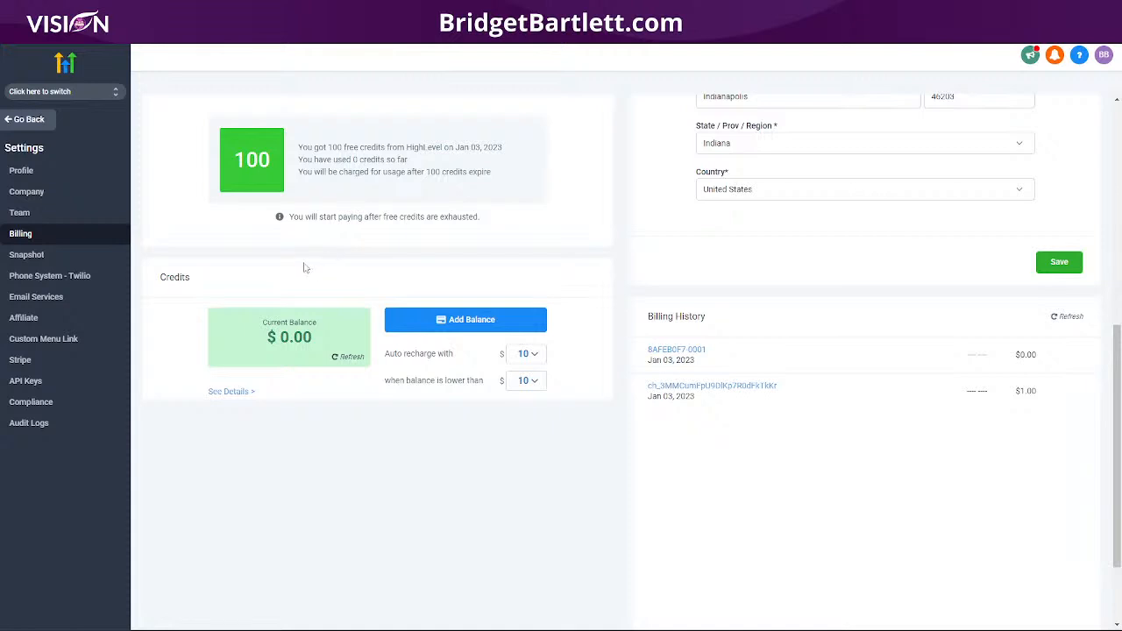
Step: Switch into the Vision Marketing and Design sub-account and browse its Business Profile settings
click(12, 94)
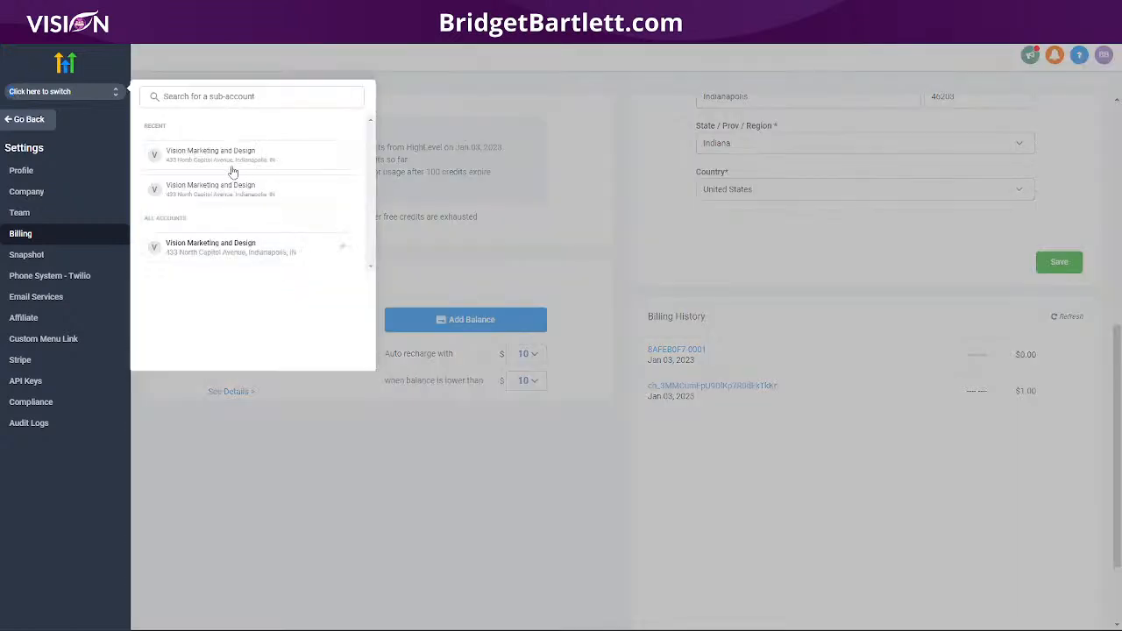
click(225, 161)
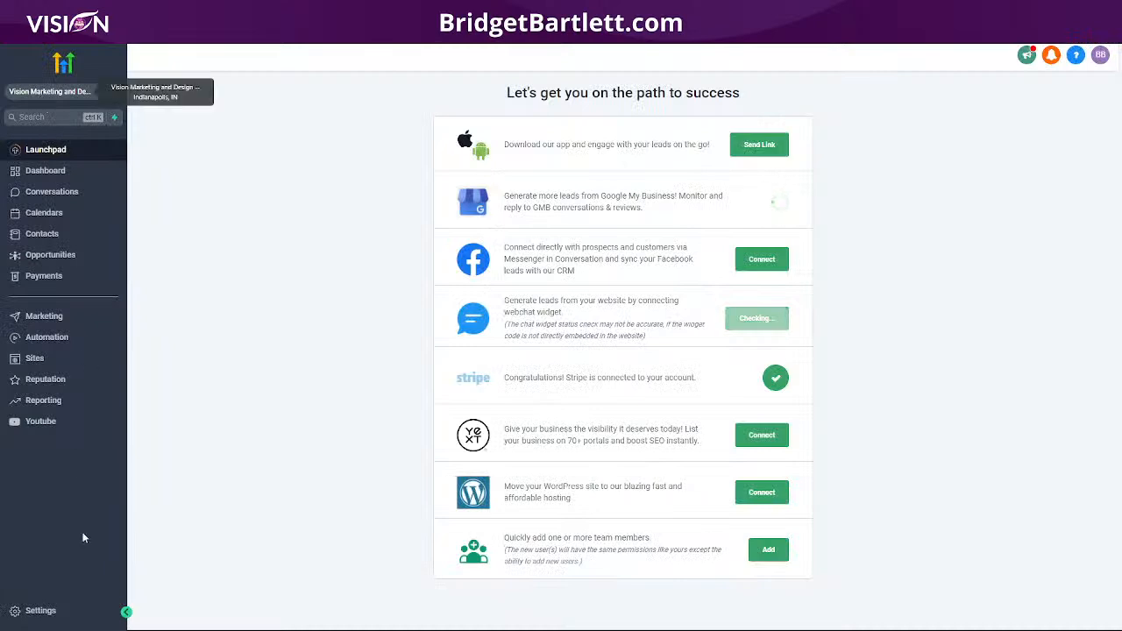
click(40, 611)
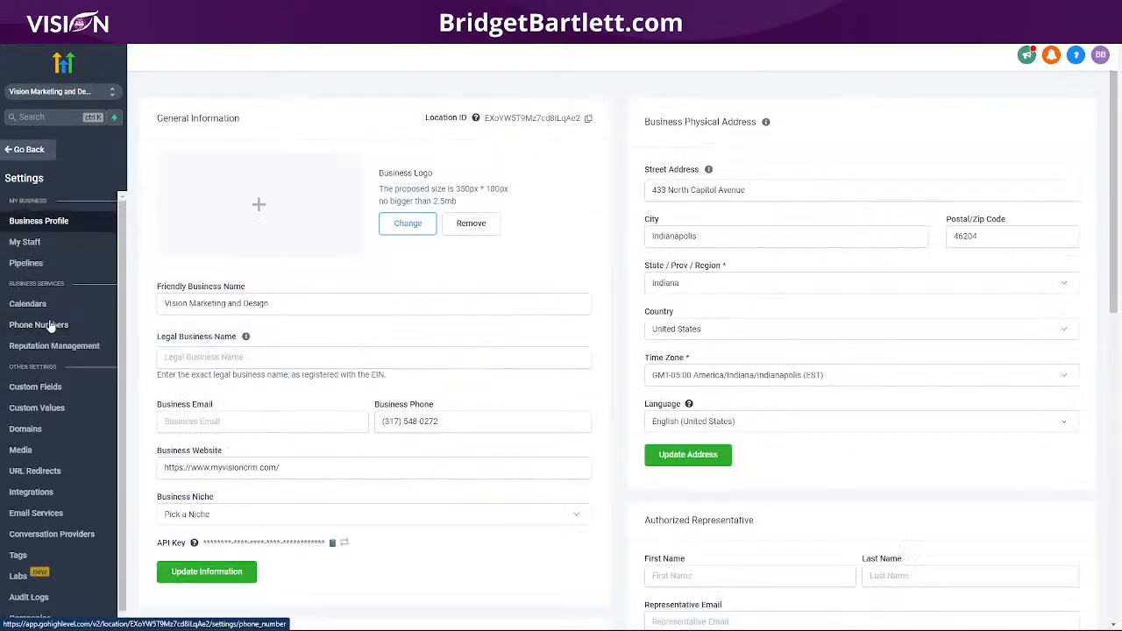
scroll(493, 326, down, 5)
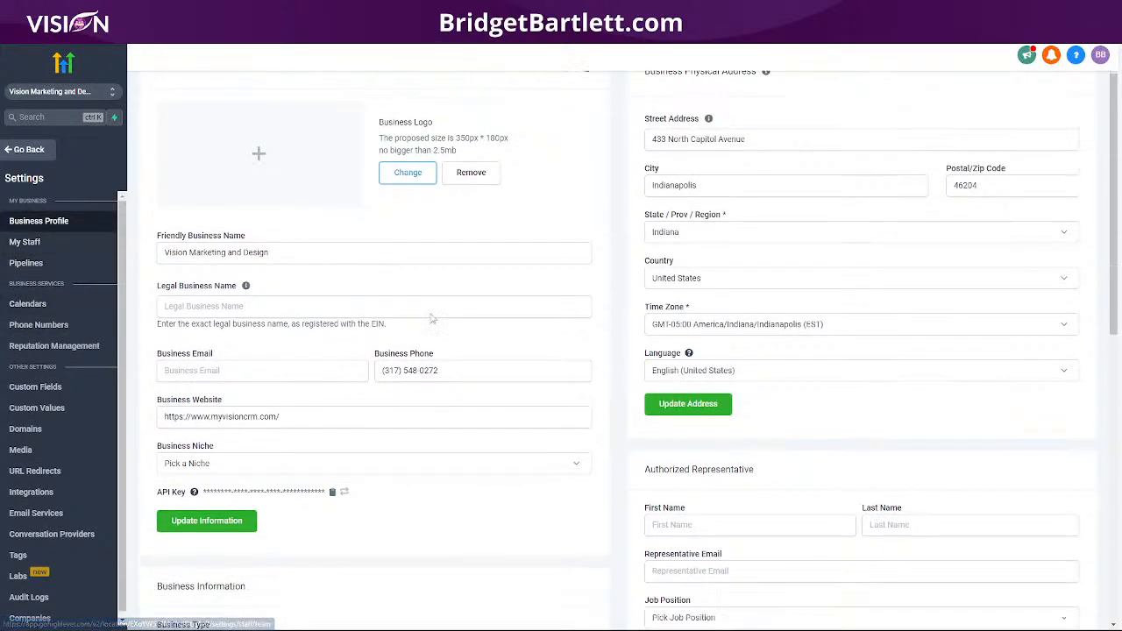
scroll(494, 327, down, 3)
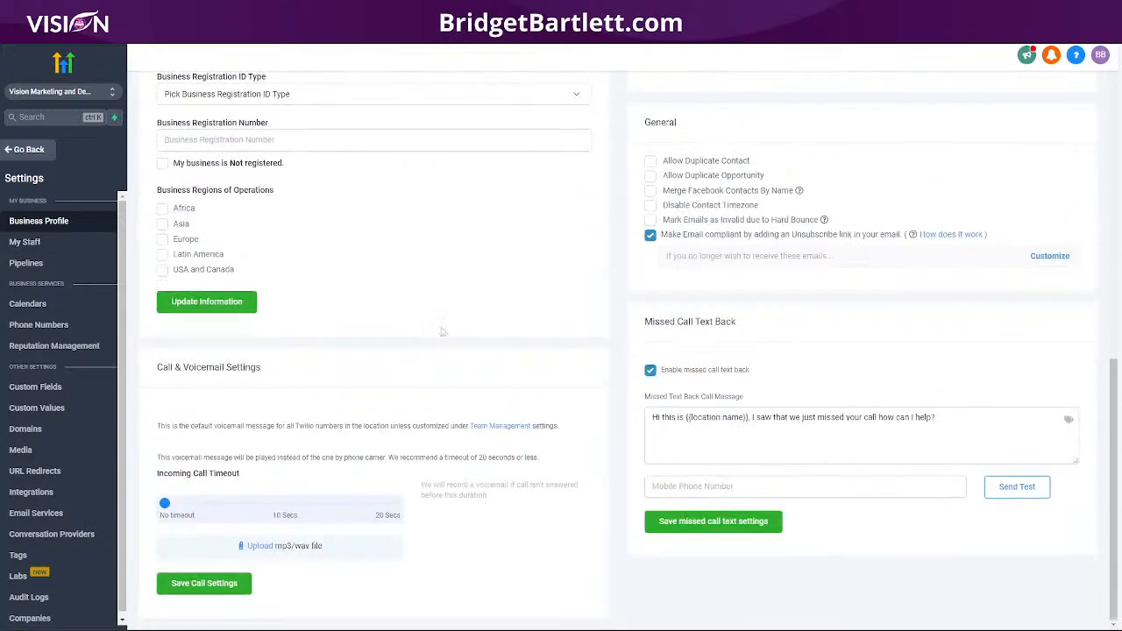
Step: Review the sub-account's My Staff and Pipelines settings, then switch back to agency view
click(35, 243)
click(35, 263)
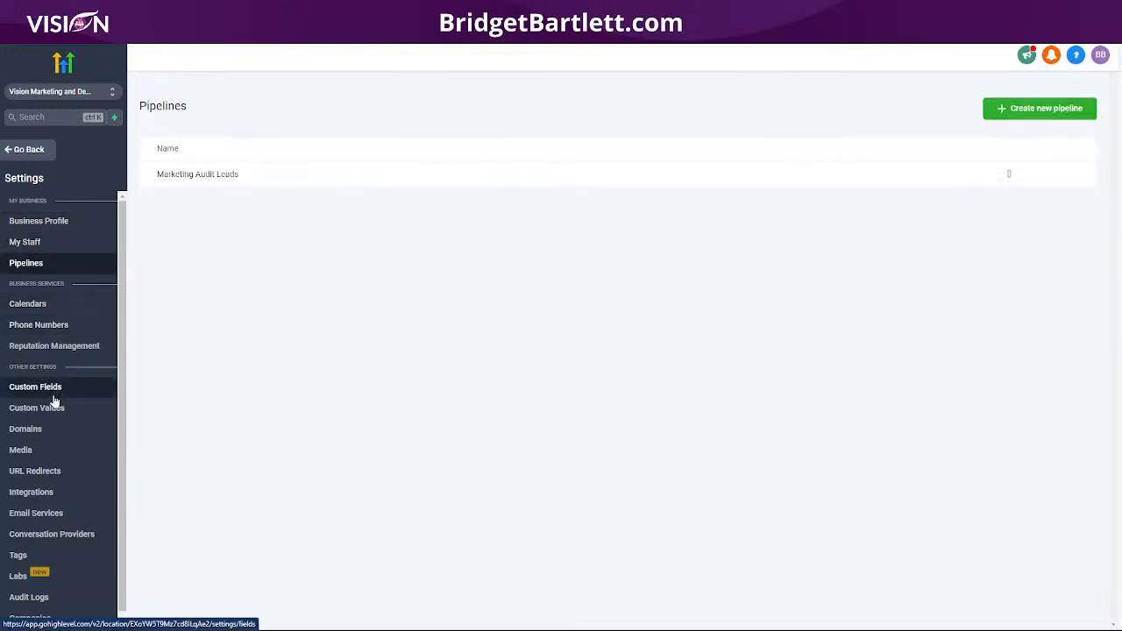
scroll(26, 421, down, 1)
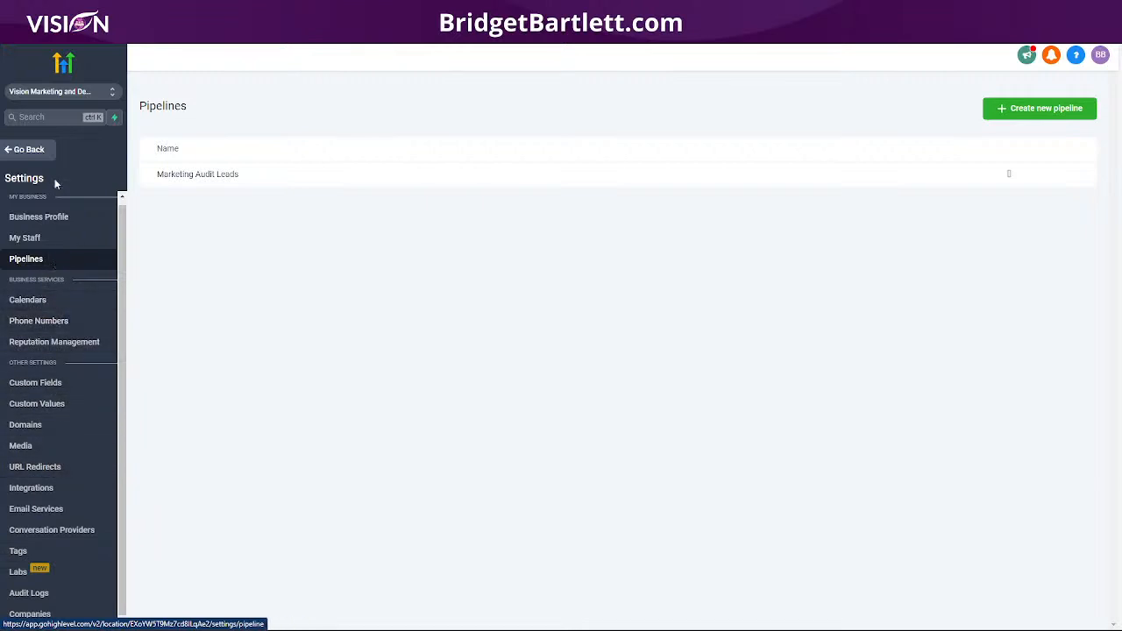
click(27, 221)
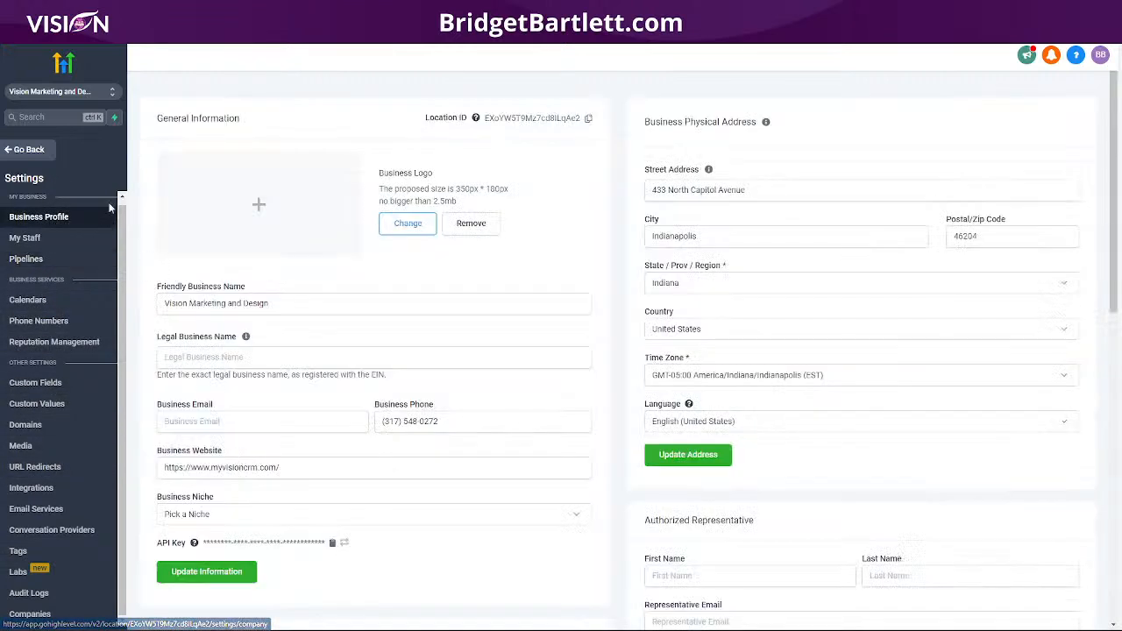
click(68, 91)
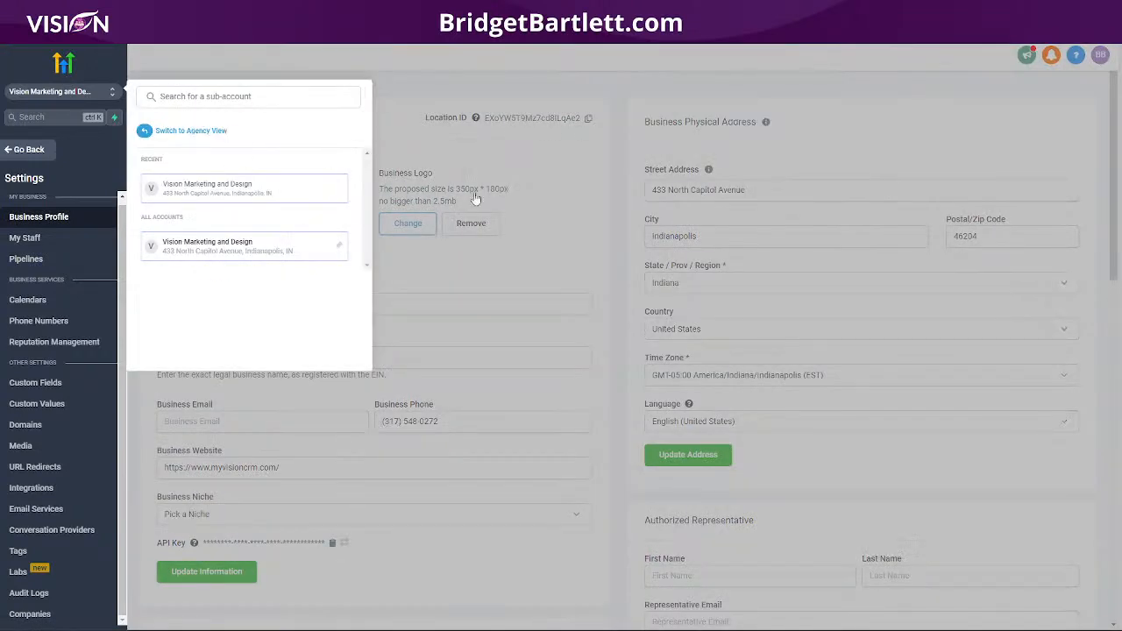
click(188, 132)
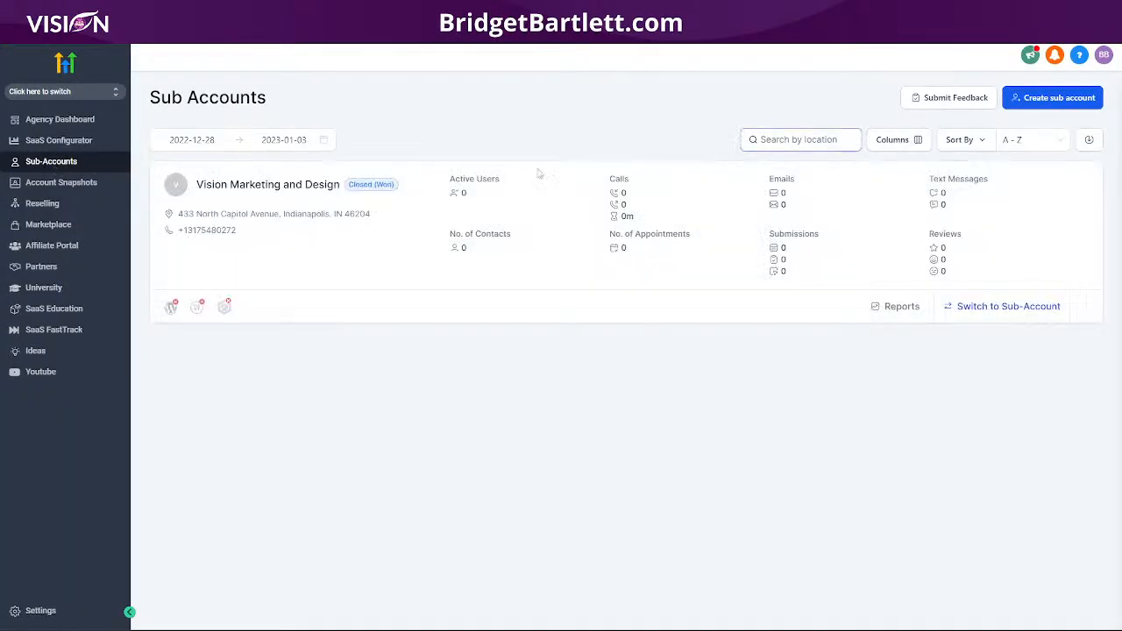
click(1086, 308)
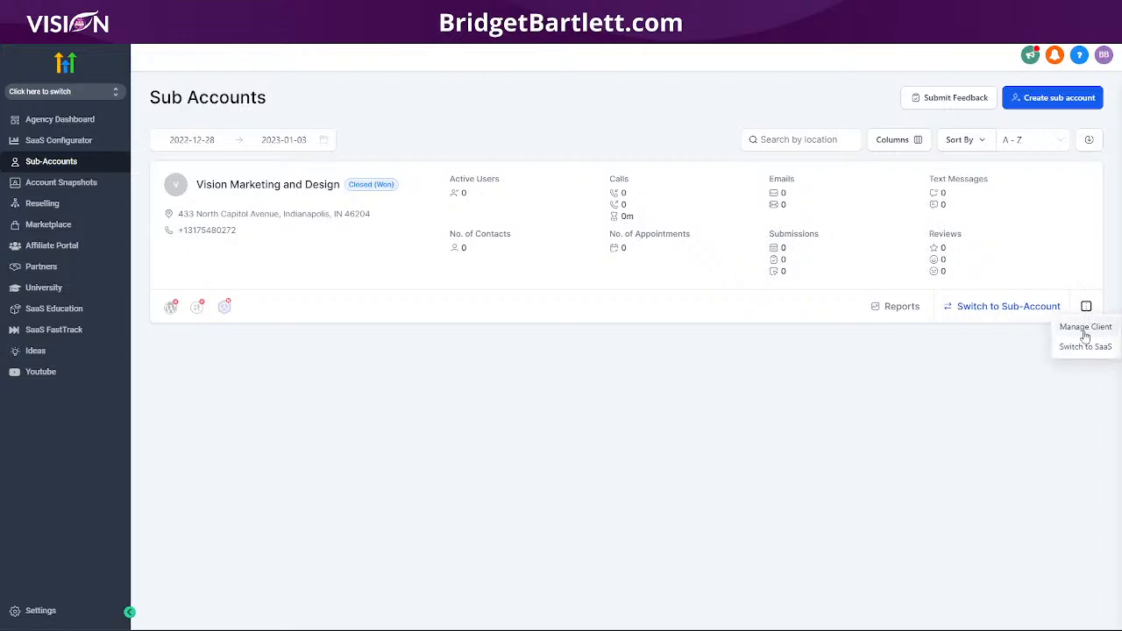
click(1087, 333)
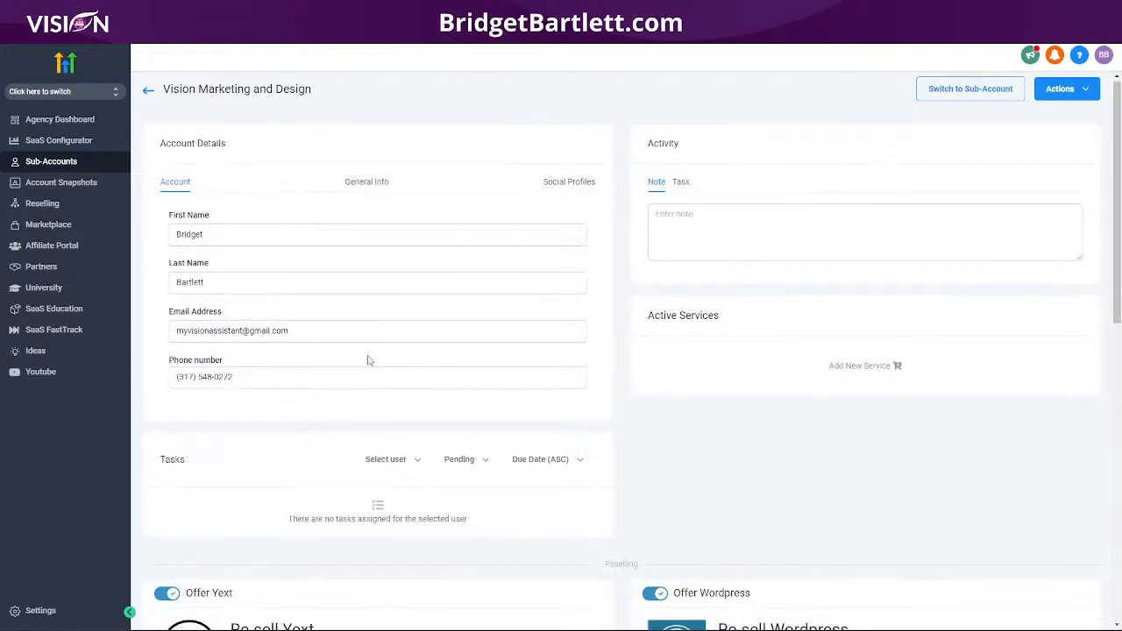
scroll(368, 359, down, 10)
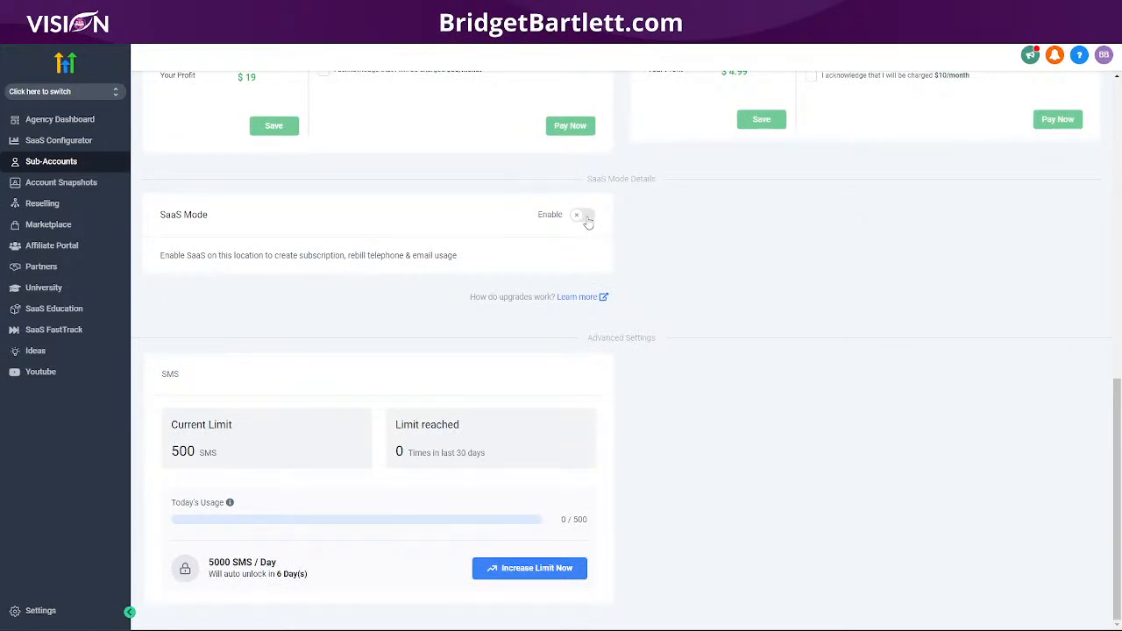
scroll(183, 132, up, 10)
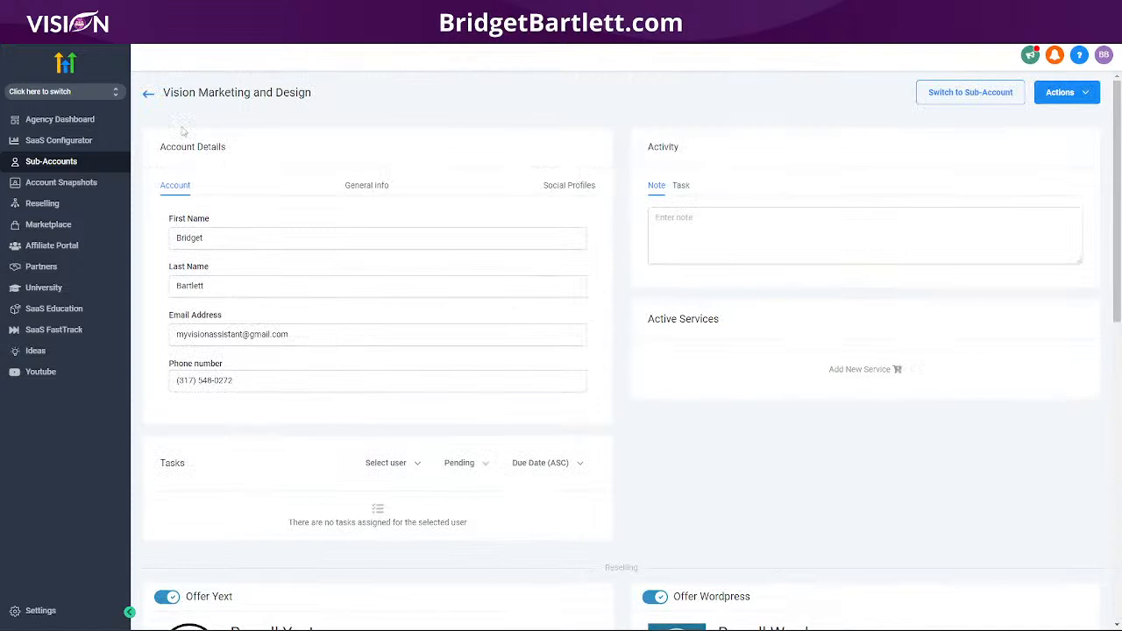
click(148, 96)
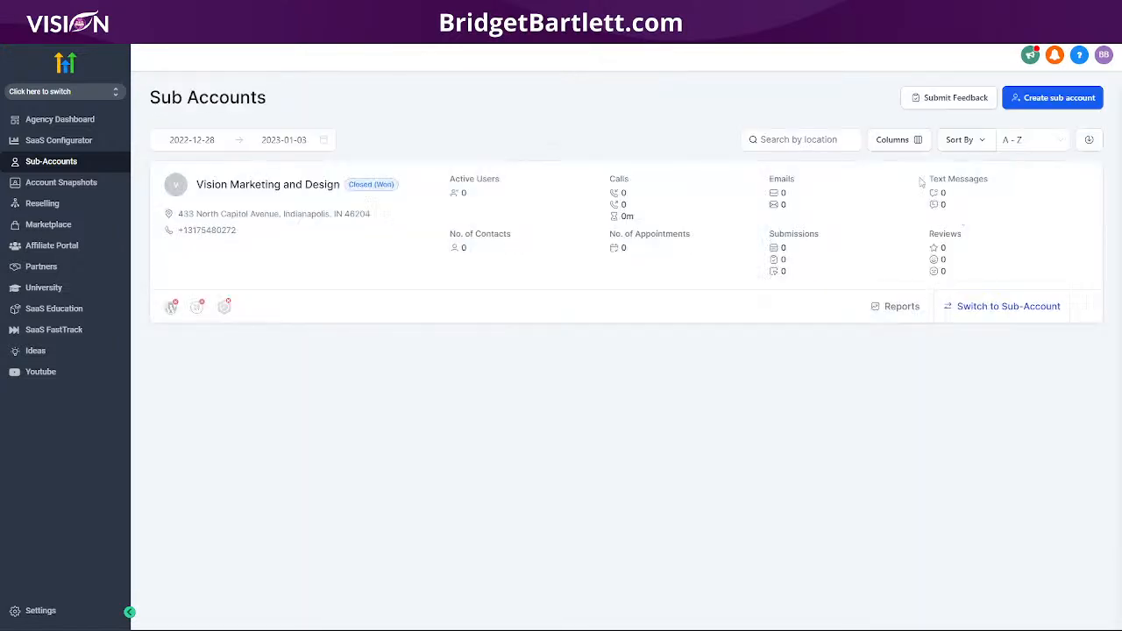
click(1086, 307)
click(1085, 347)
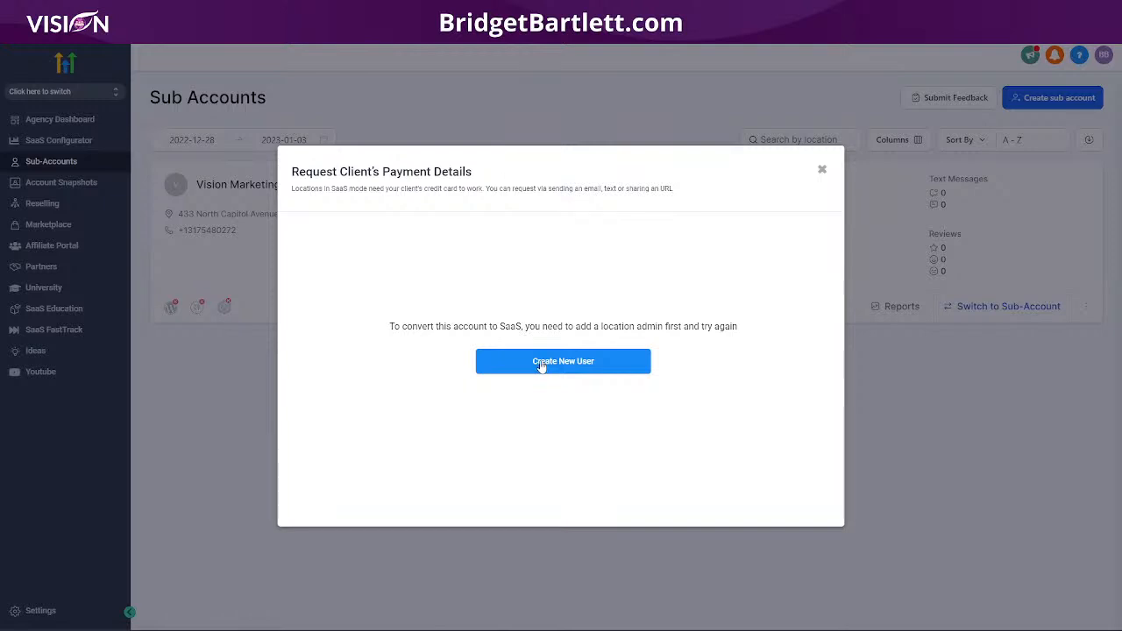
click(541, 366)
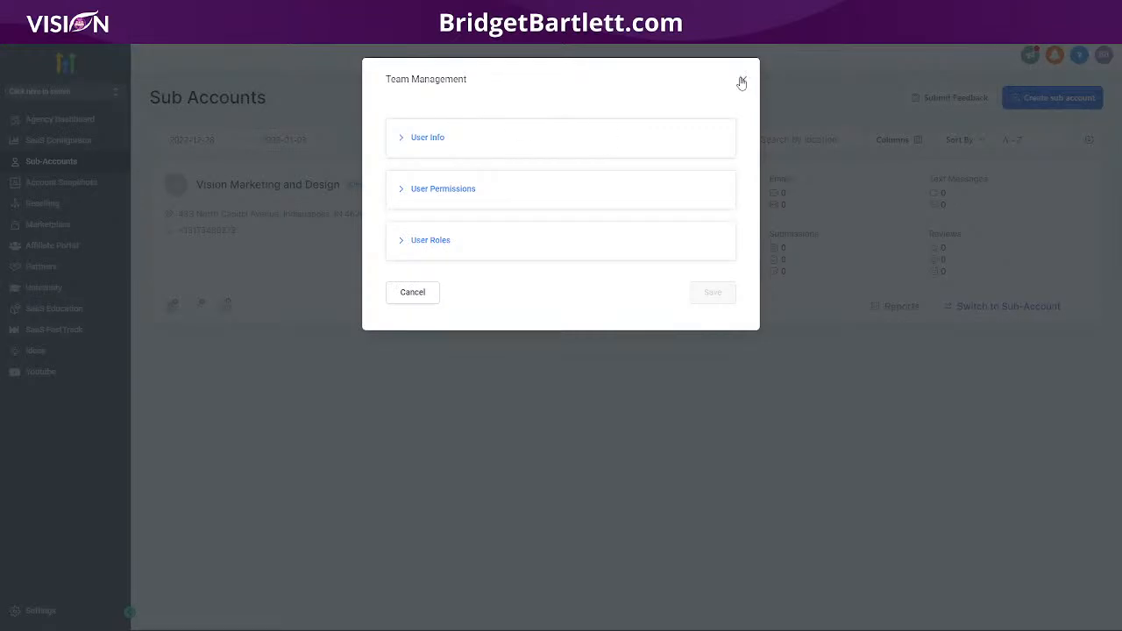
click(741, 82)
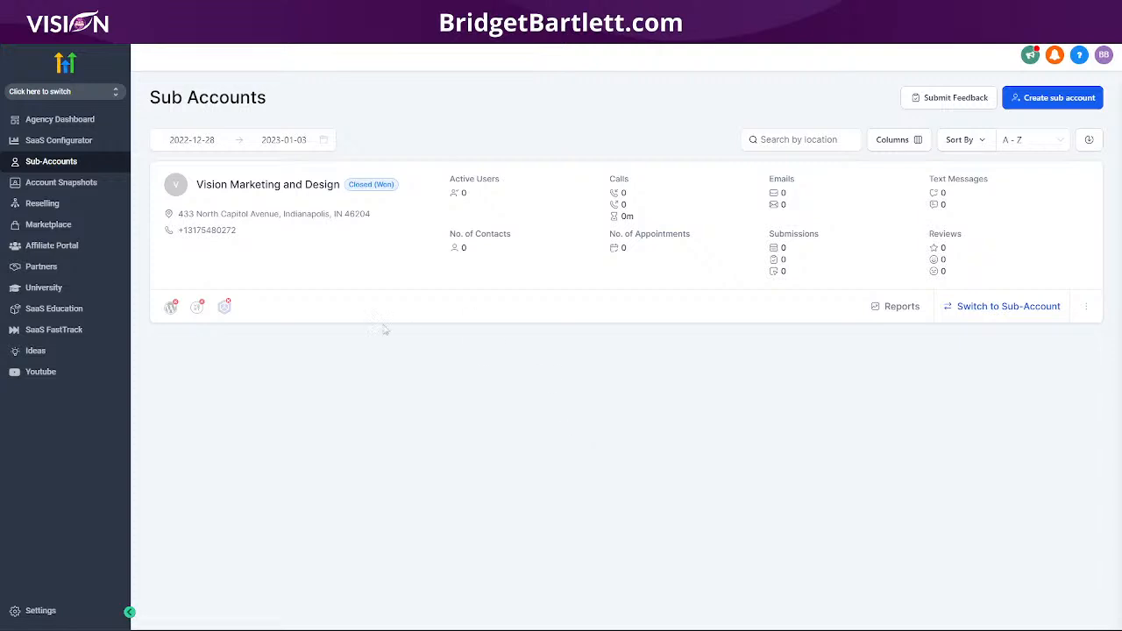
Step: Enter Vision Marketing and Design, return to agency view, then choose Manage Client from its card menu
click(1086, 307)
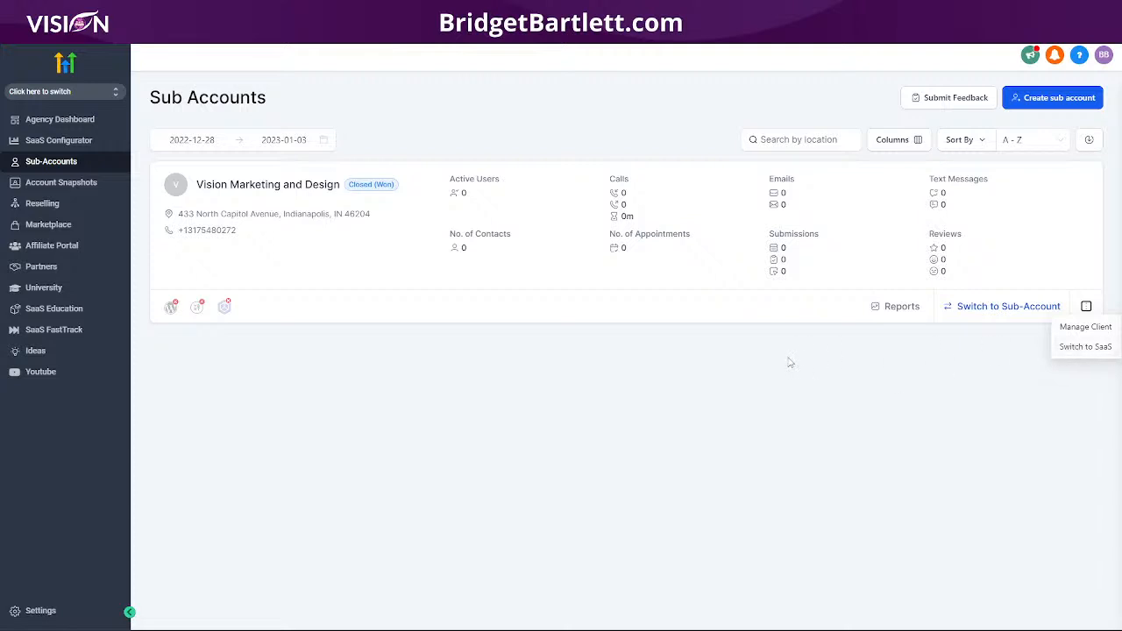
click(972, 312)
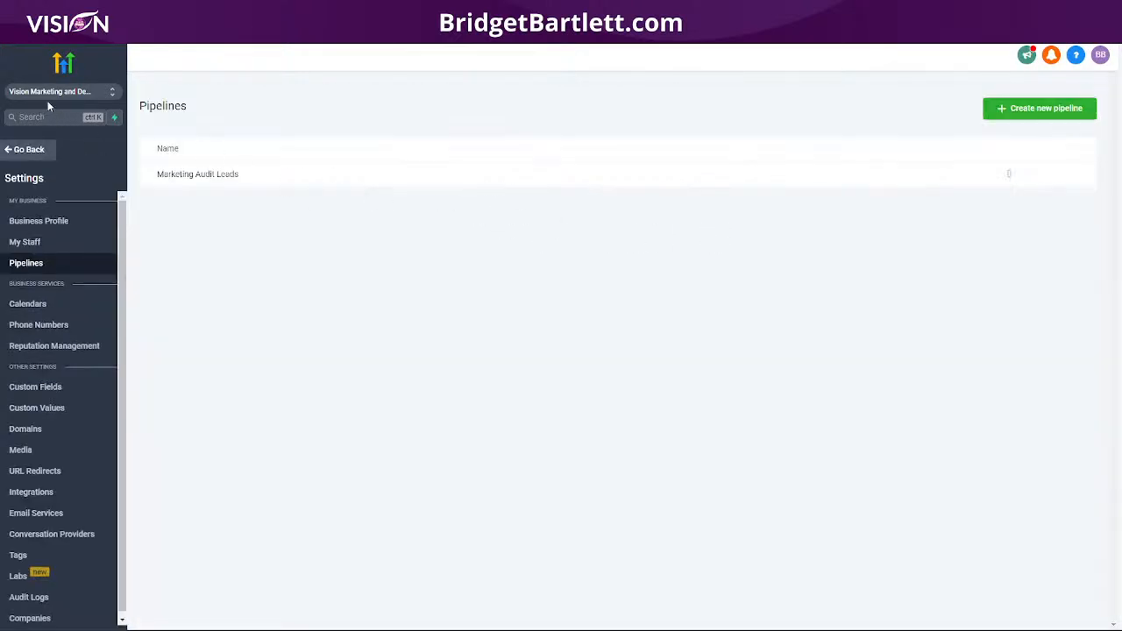
click(53, 96)
click(188, 130)
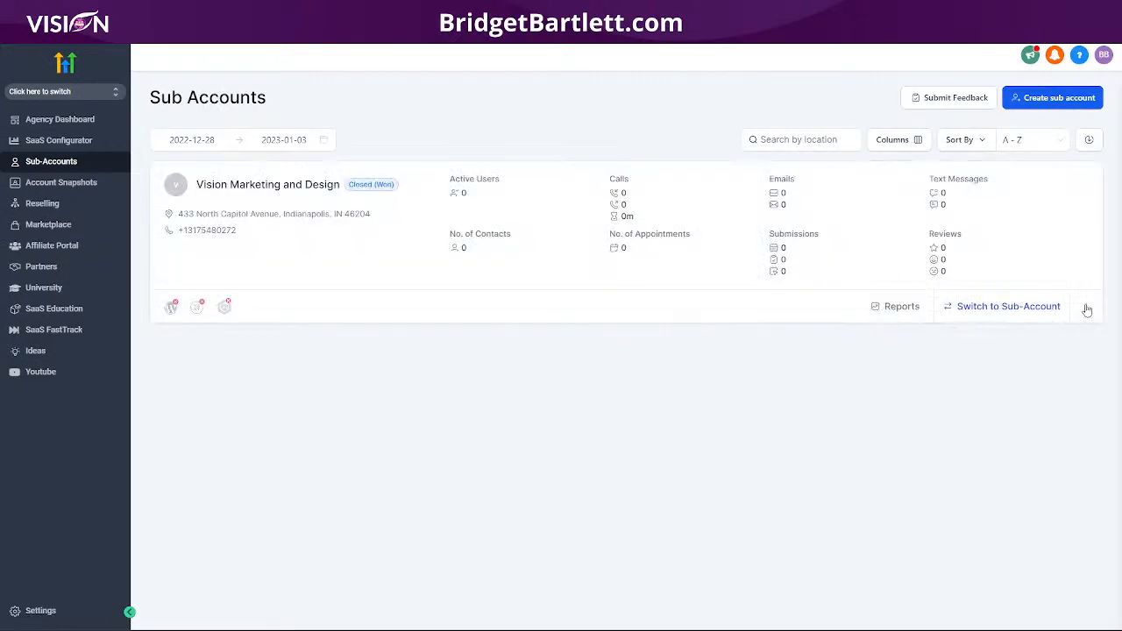
click(1085, 306)
click(1082, 328)
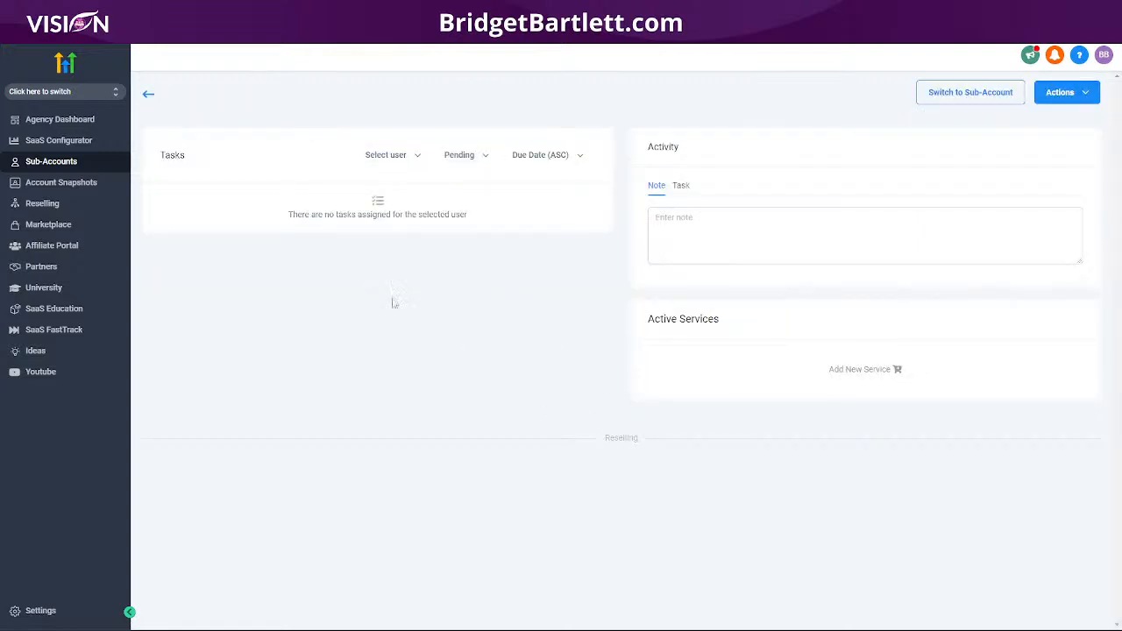
scroll(704, 406, down, 5)
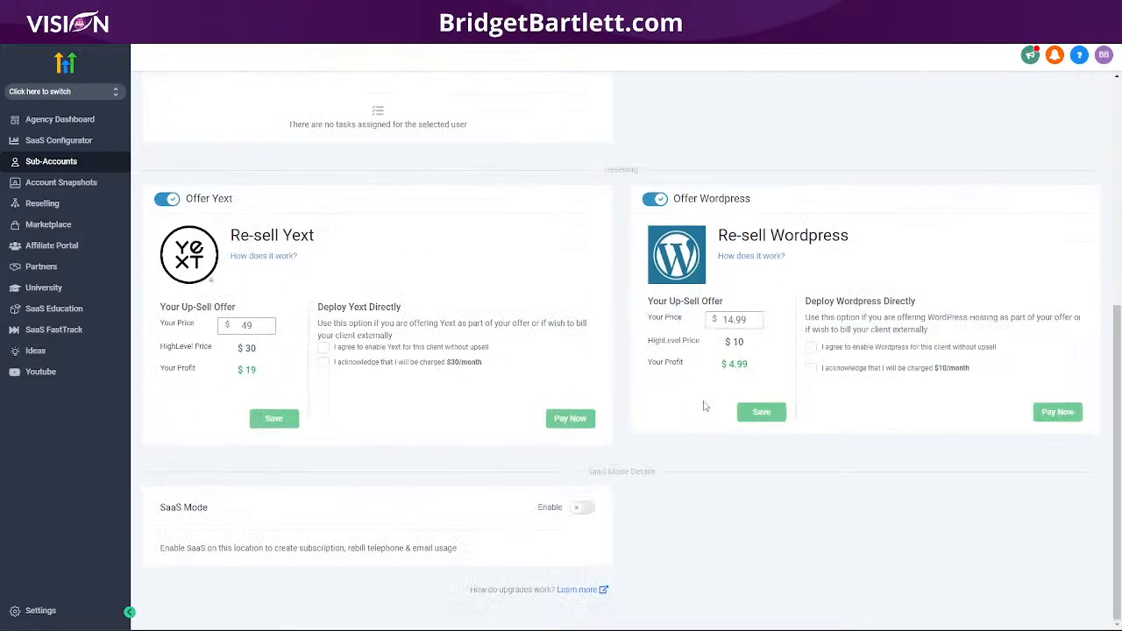
click(584, 508)
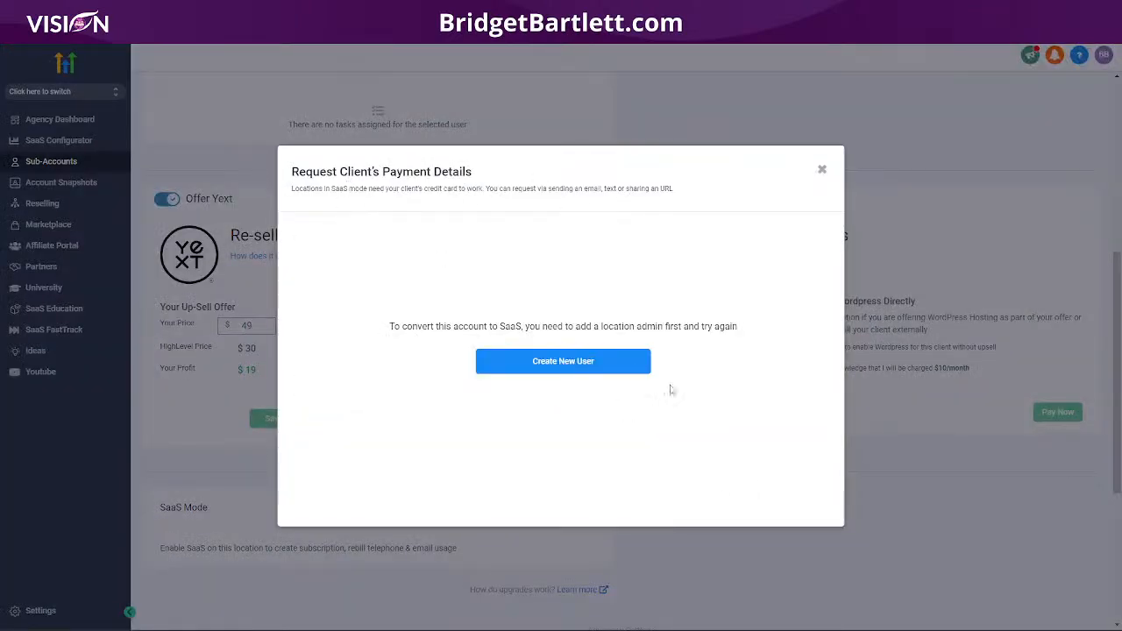
click(823, 171)
scroll(614, 456, down, 3)
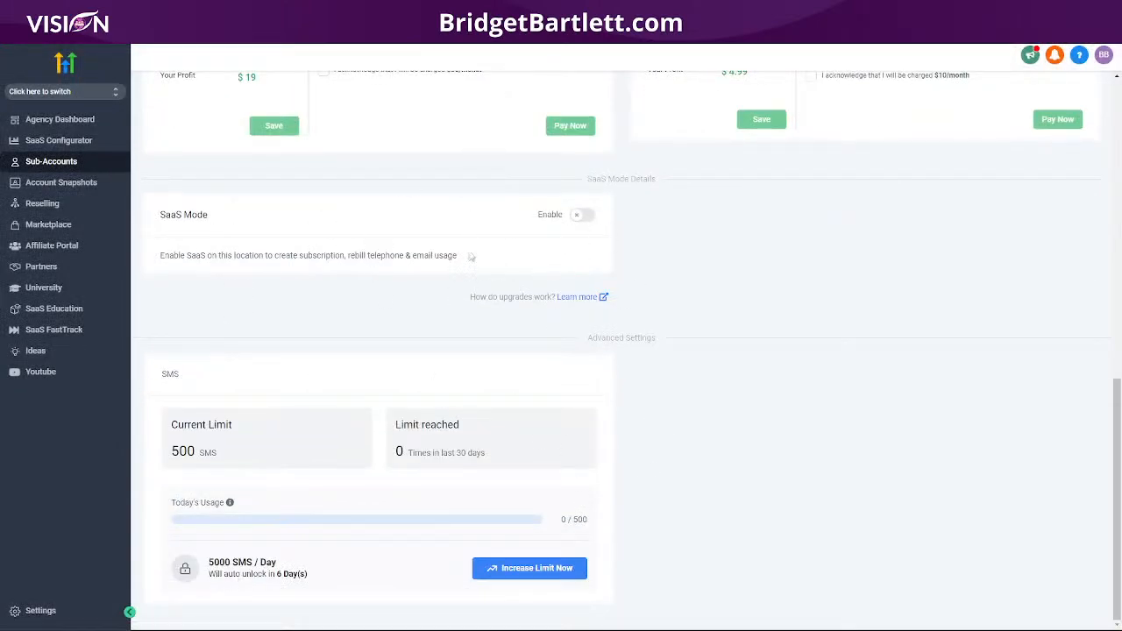
scroll(737, 373, up, 2)
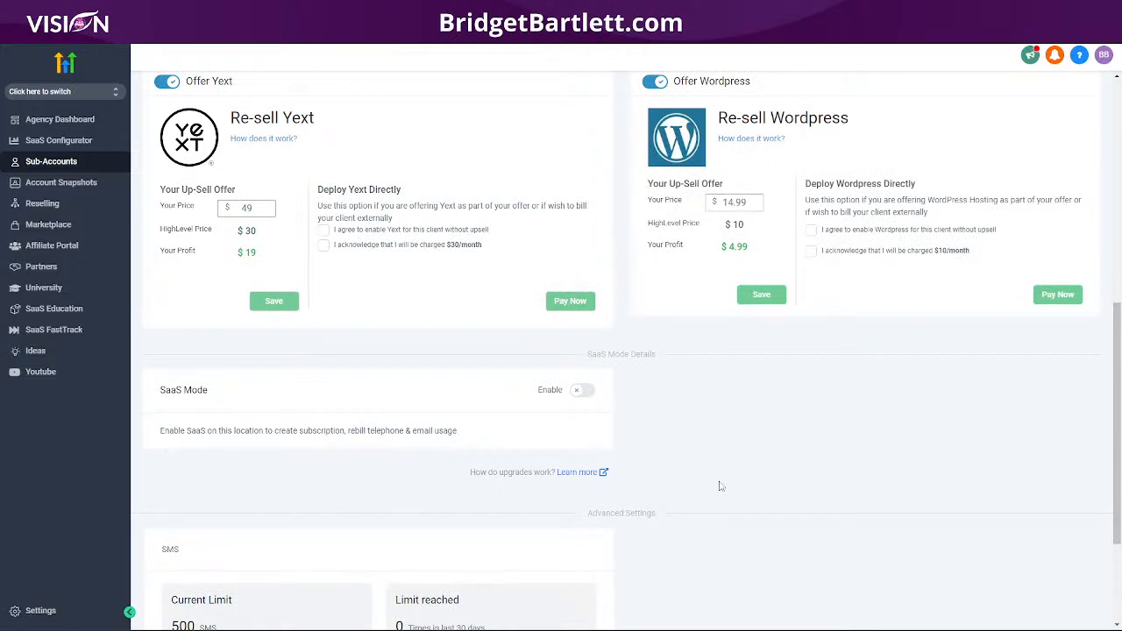
scroll(732, 482, down, 3)
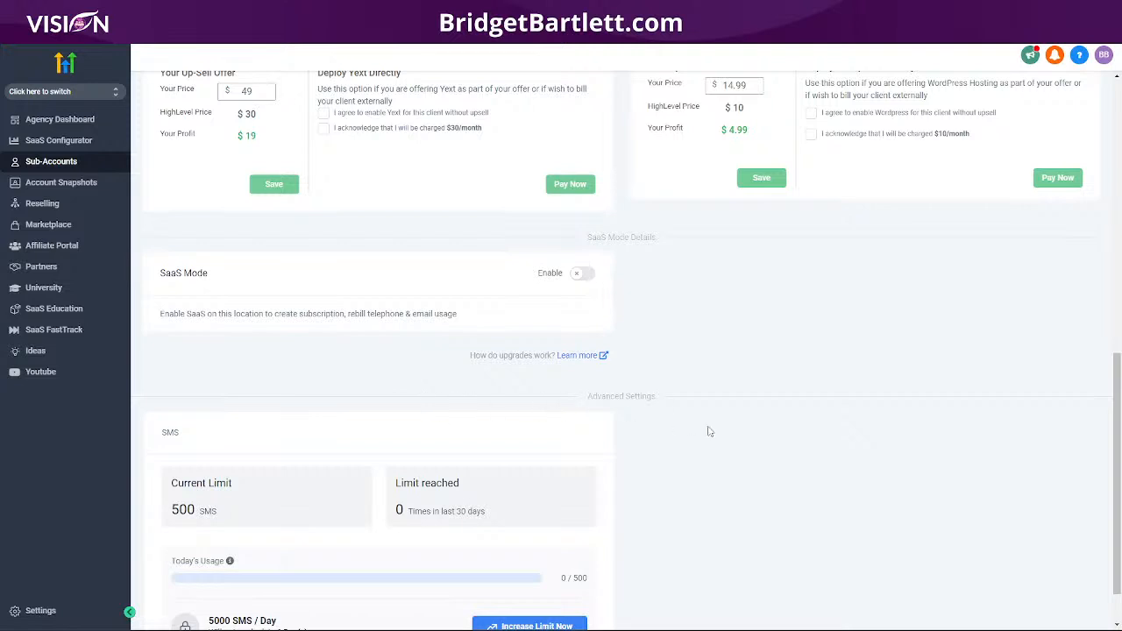
scroll(711, 436, up, 2)
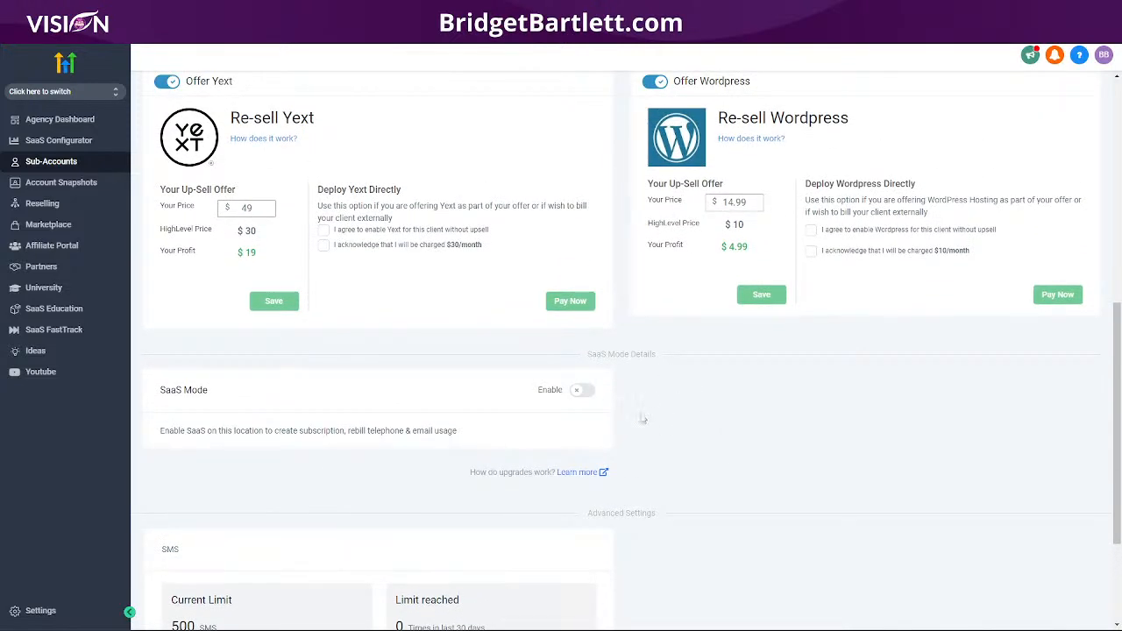
scroll(643, 419, up, 7)
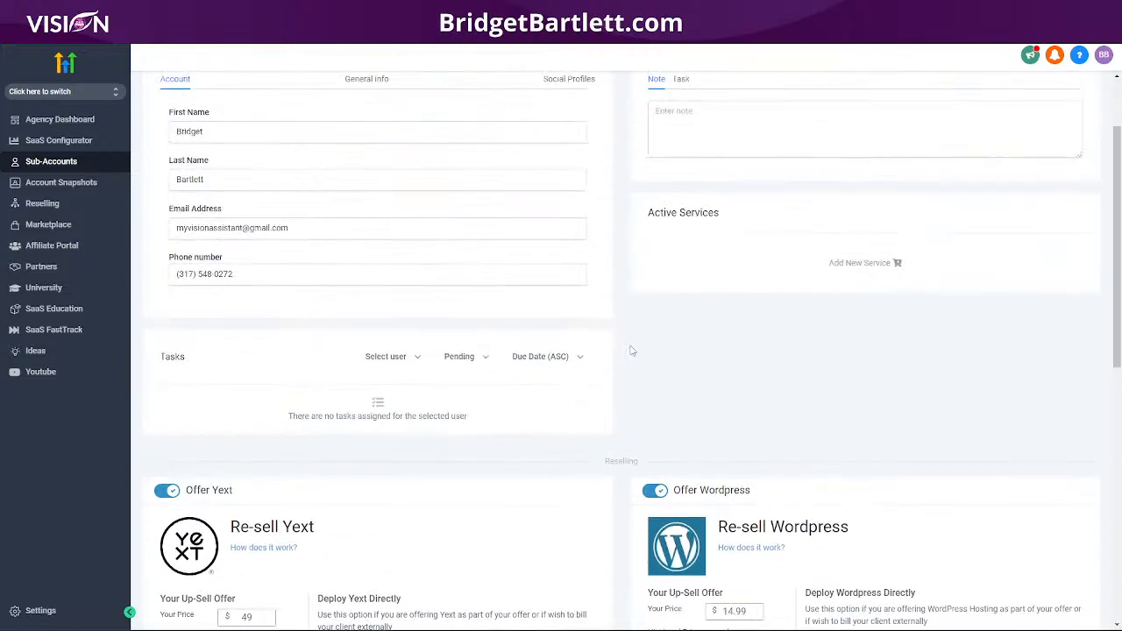
scroll(628, 351, up, 2)
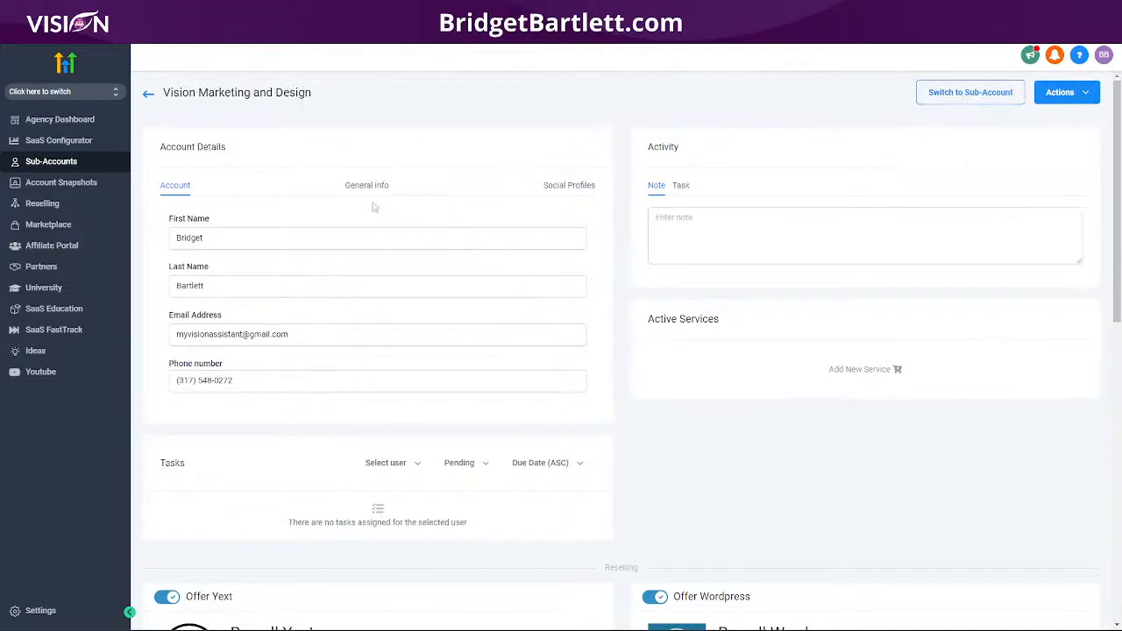